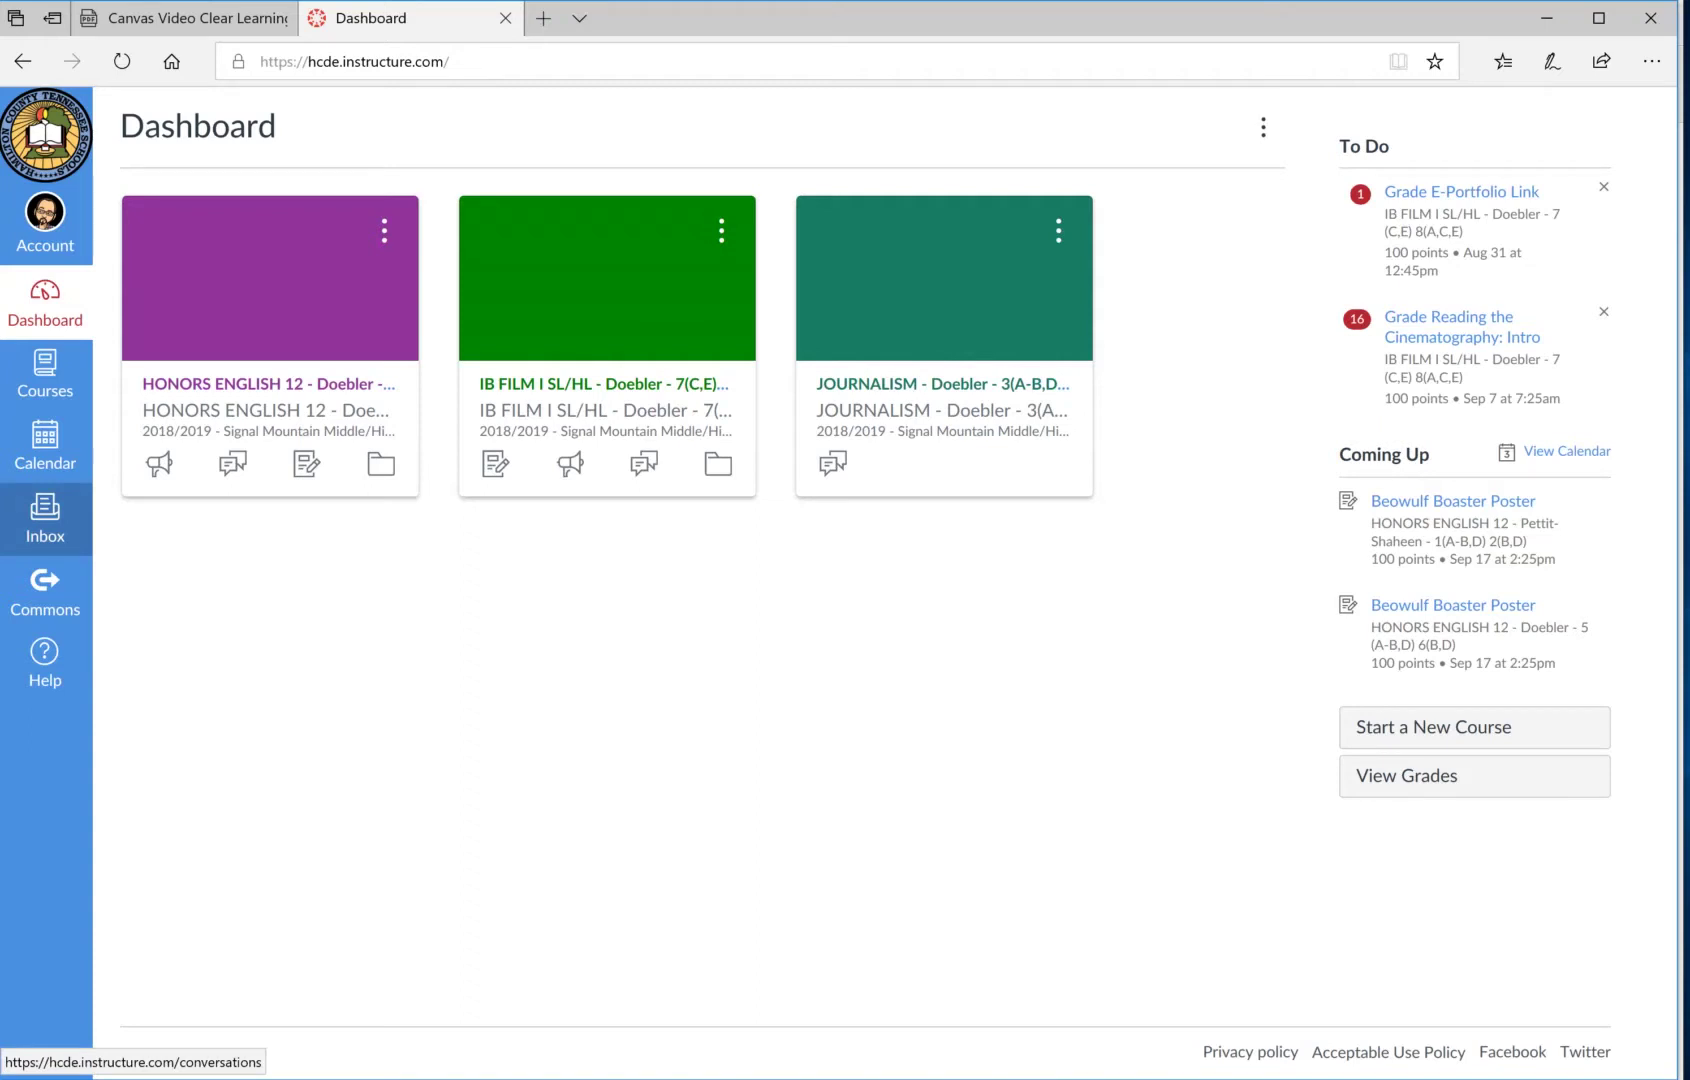
Open the inbox and start composing a new message for the IB FILM I course.
{"action": "left_click", "coordinate": [45, 518]}
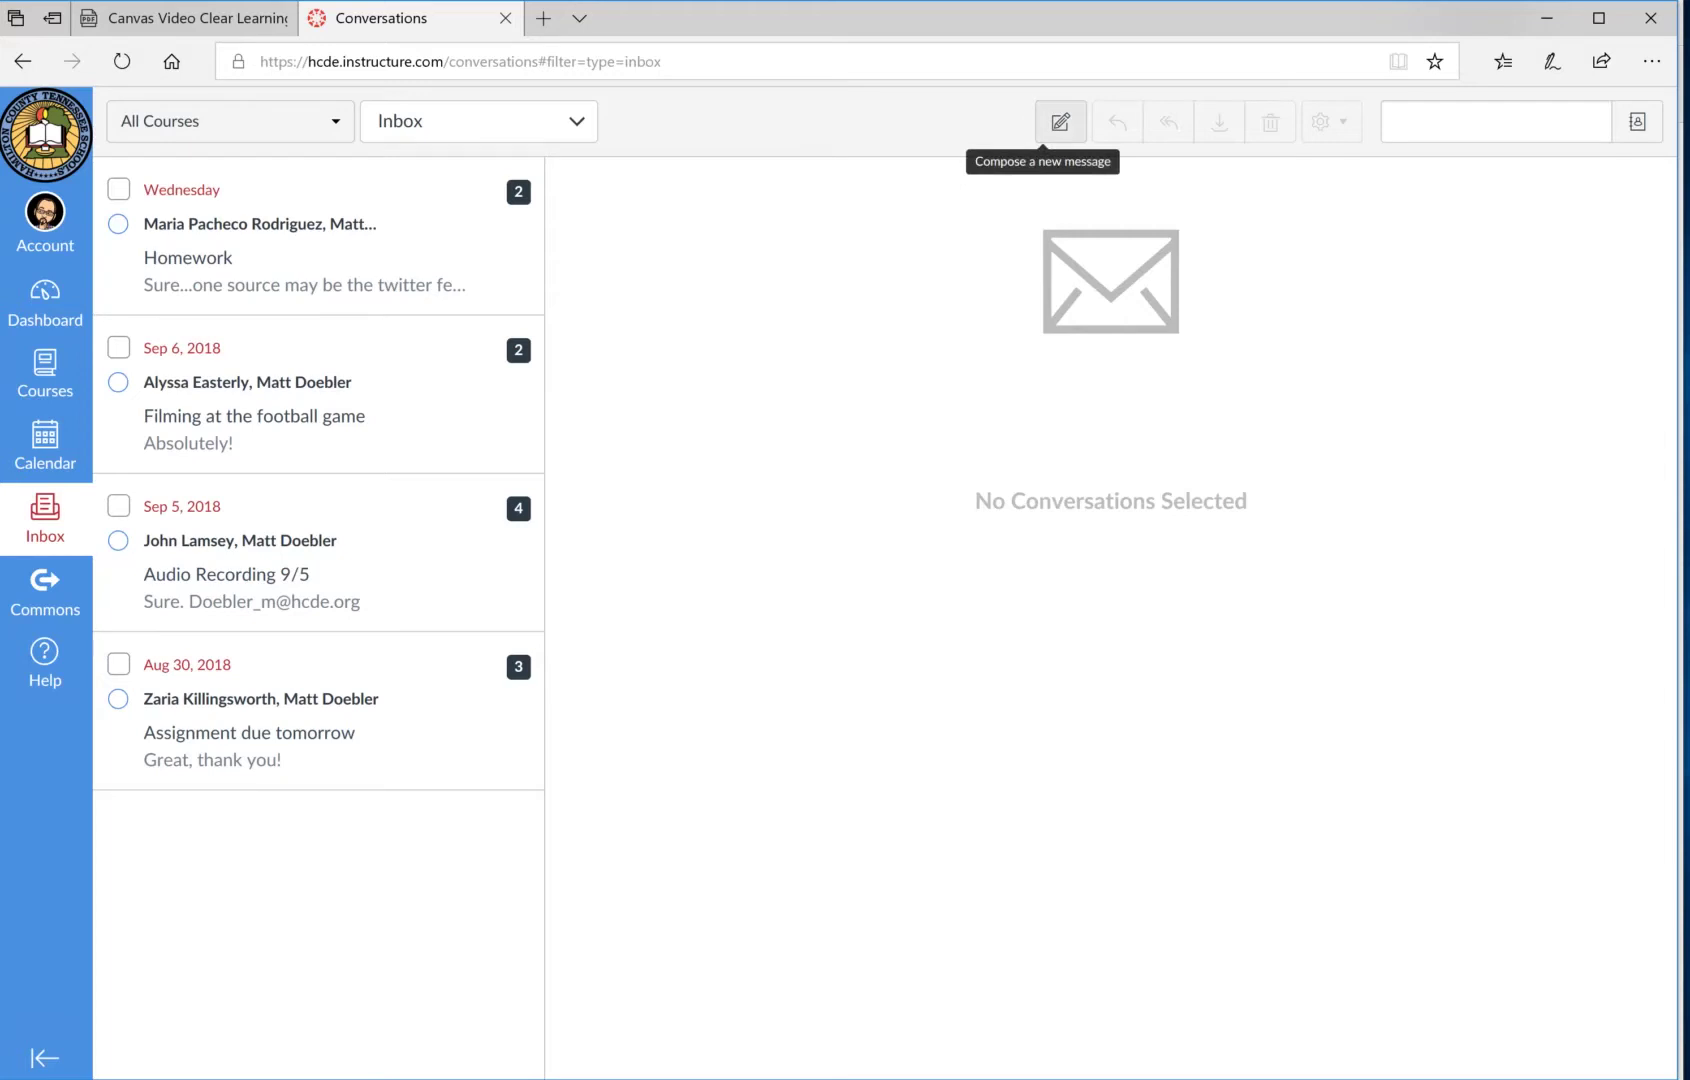
{"action": "left_click", "coordinate": [1060, 121]}
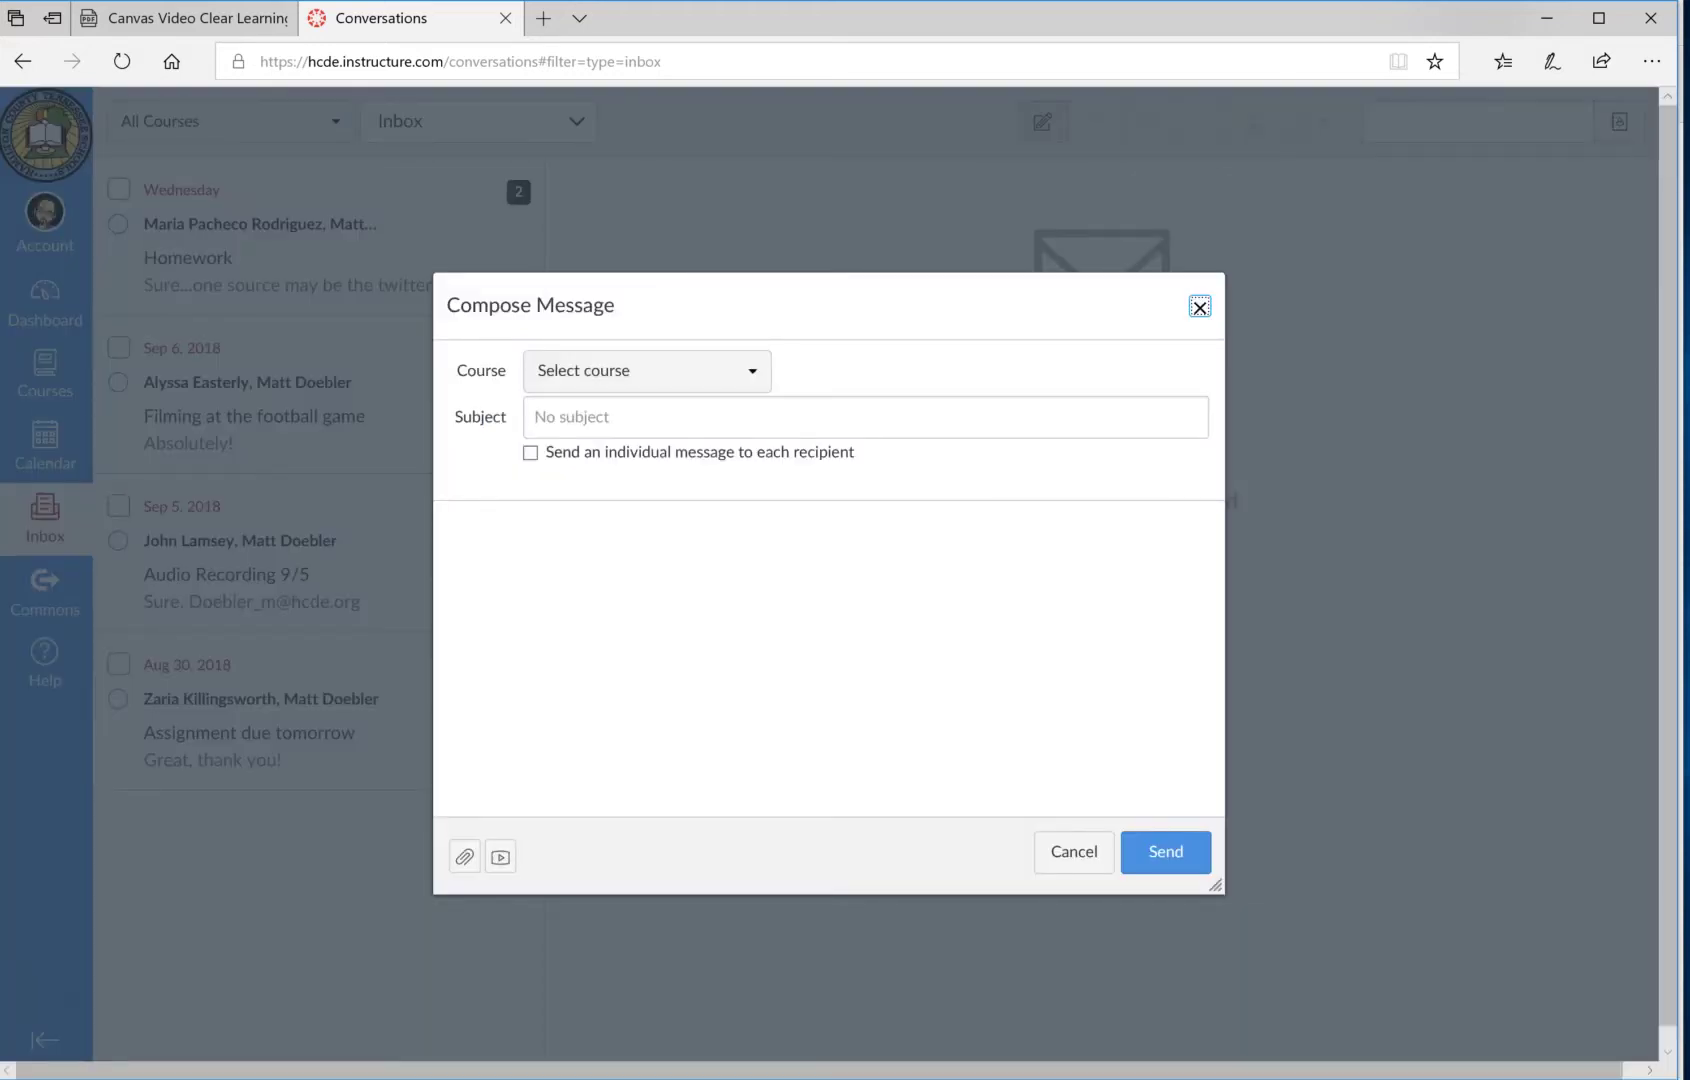
{"action": "left_click", "coordinate": [647, 370]}
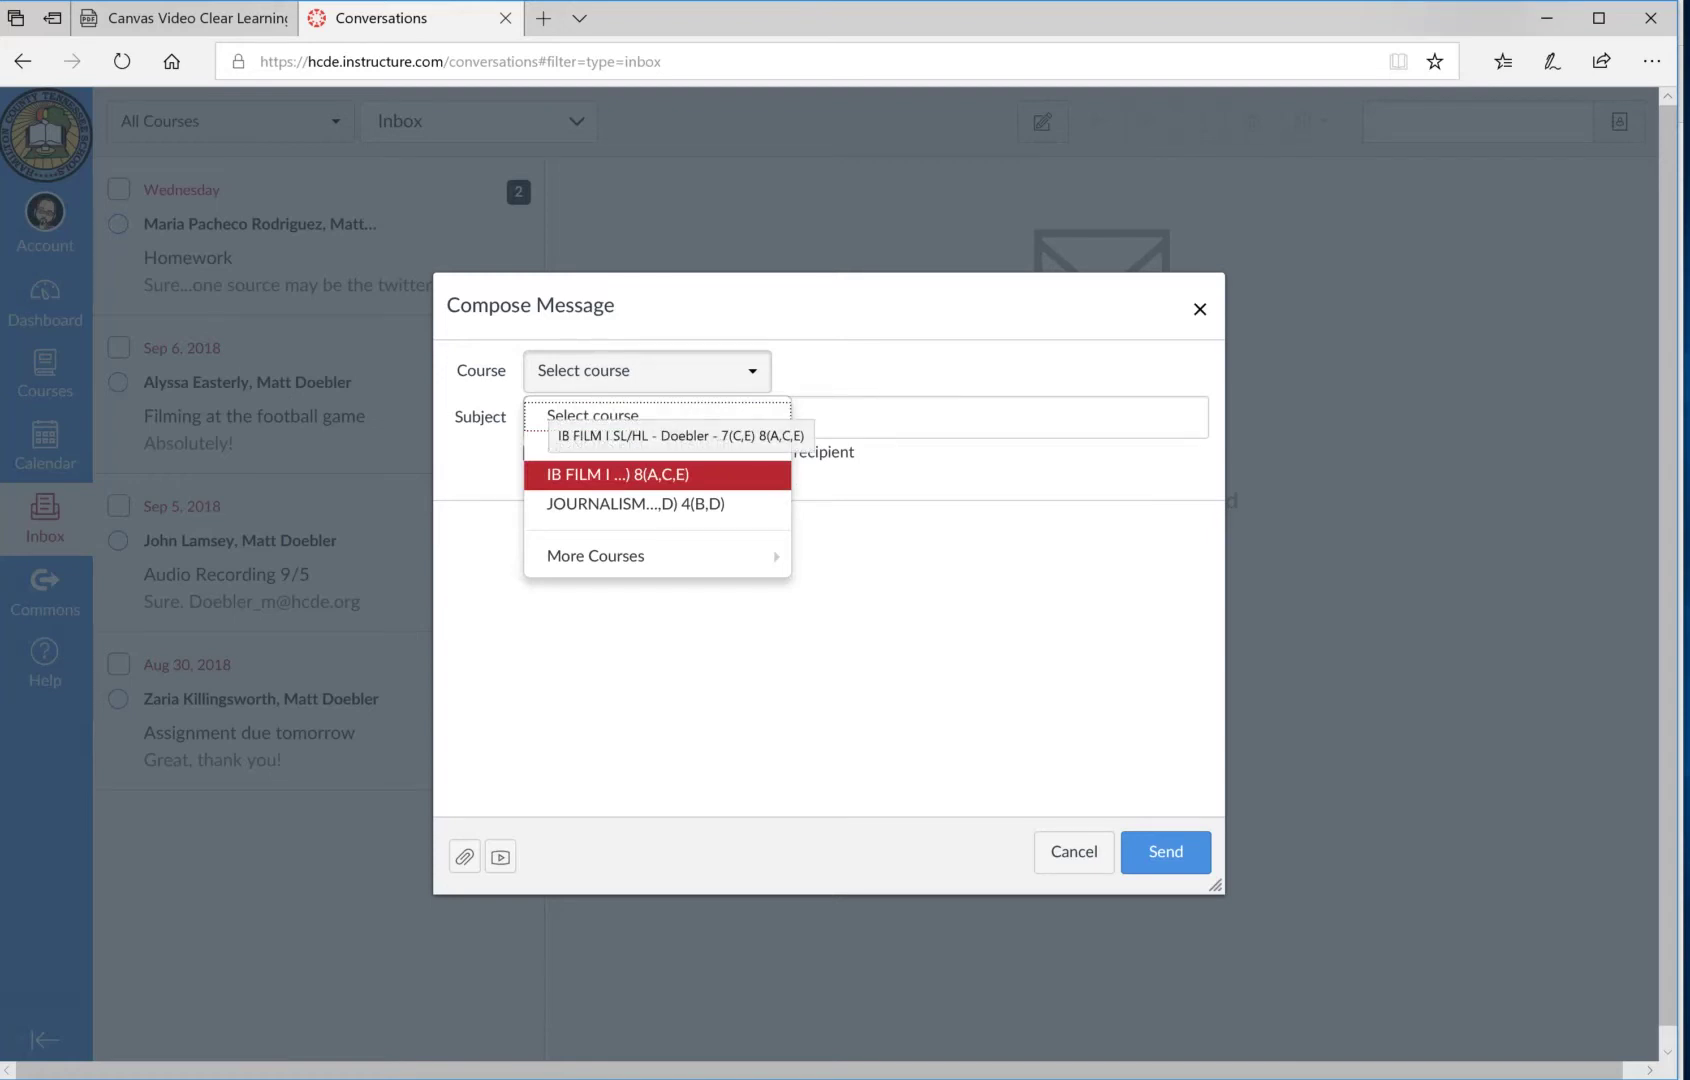
{"action": "left_click", "coordinate": [617, 474]}
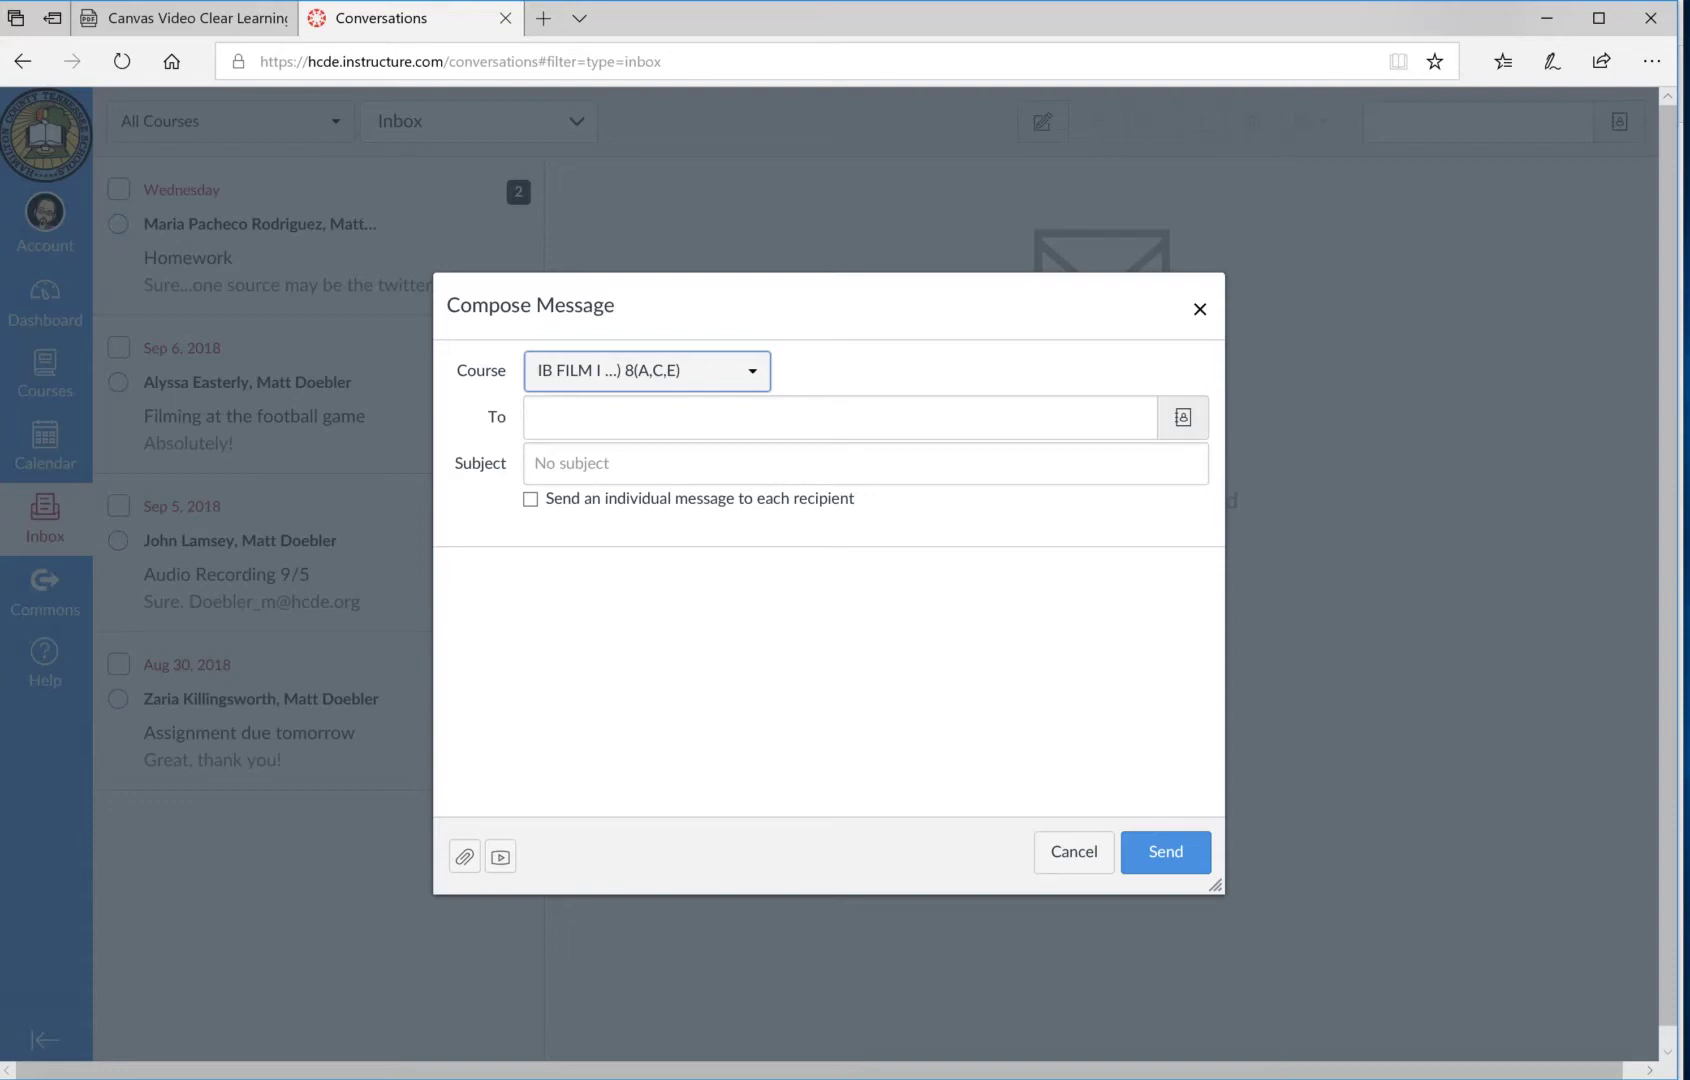
Go through the recipient categories of the IB FILM I course and open Student Groups.
{"action": "left_click", "coordinate": [1183, 417]}
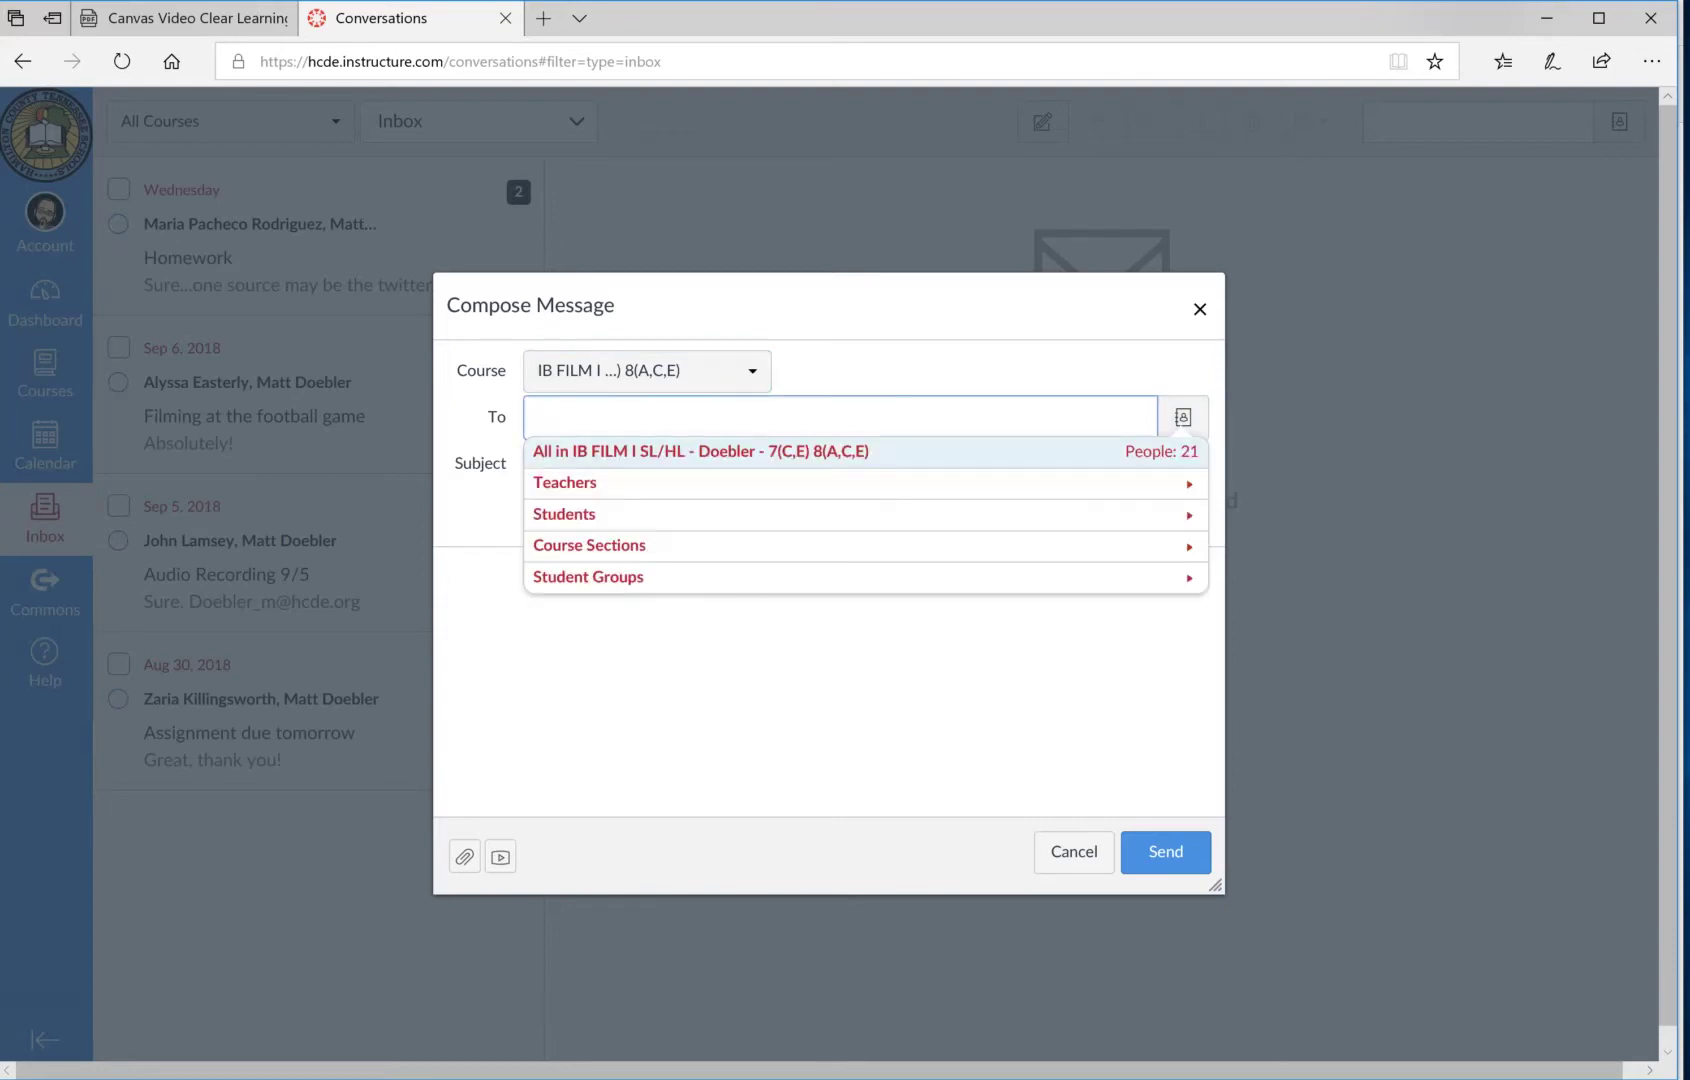
{"action": "key", "text": "Down"}
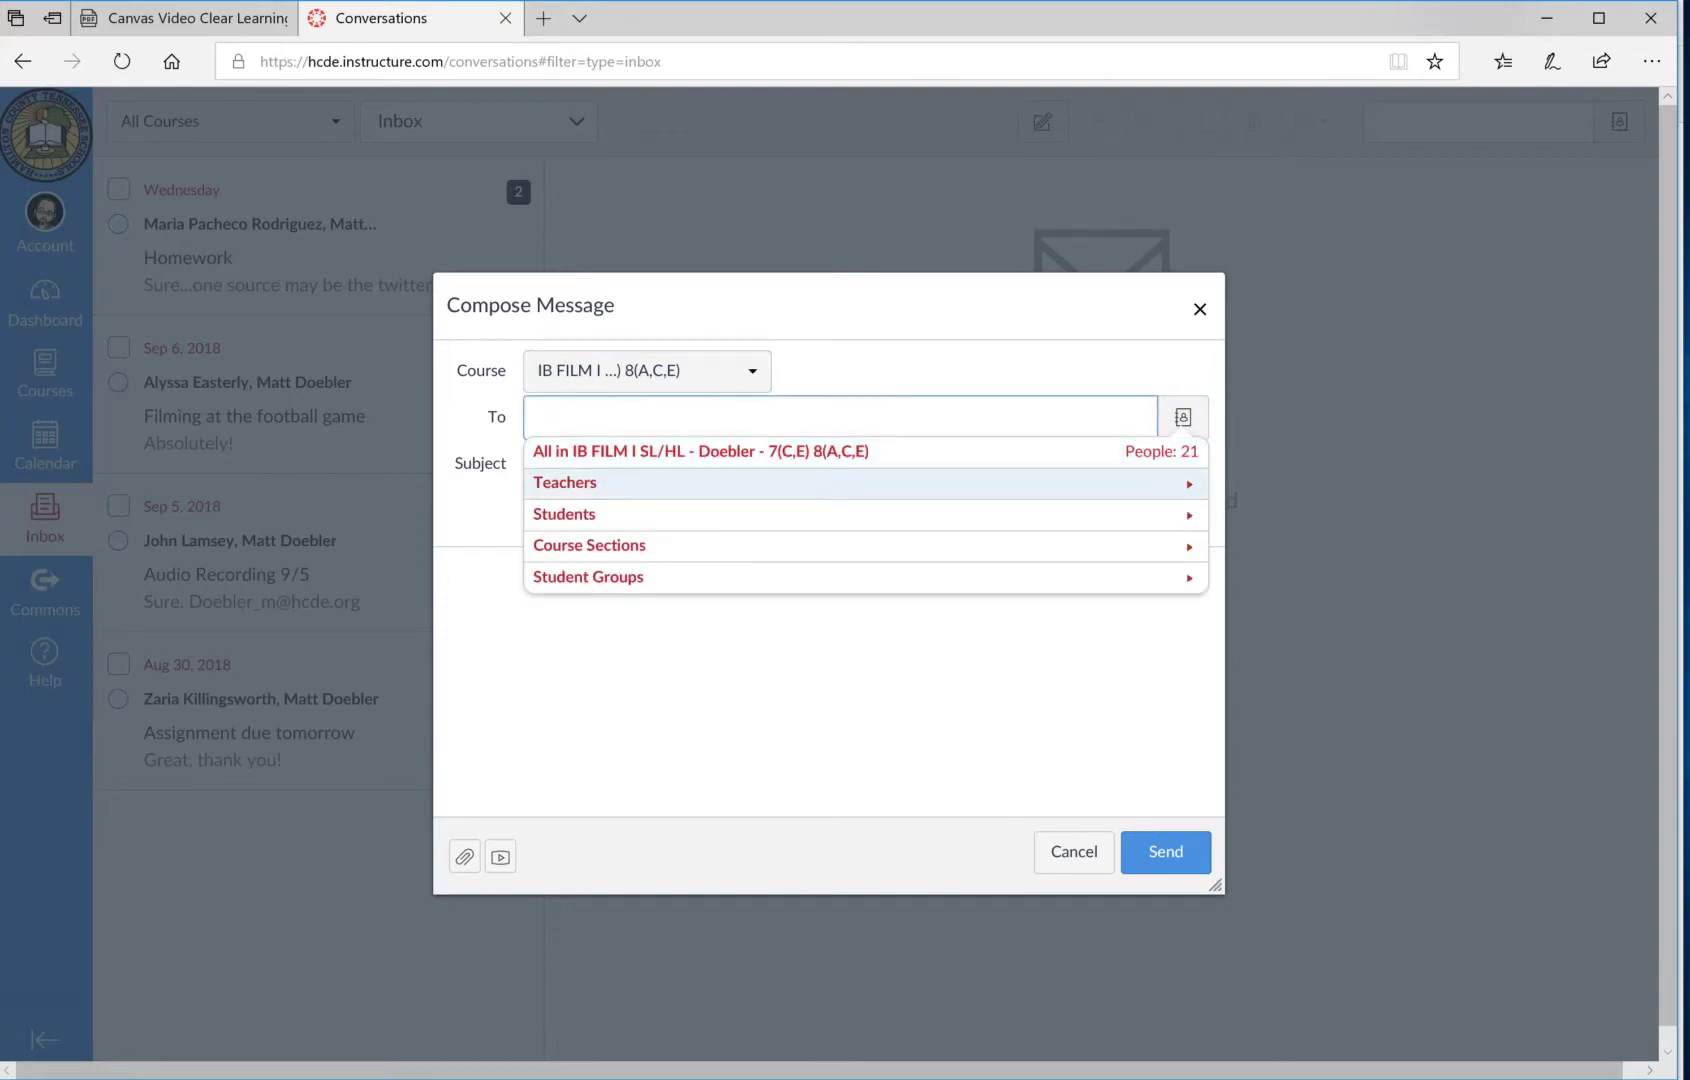
{"action": "key", "text": "Down"}
{"action": "key", "text": "Down"}
{"action": "key", "text": "Down"}
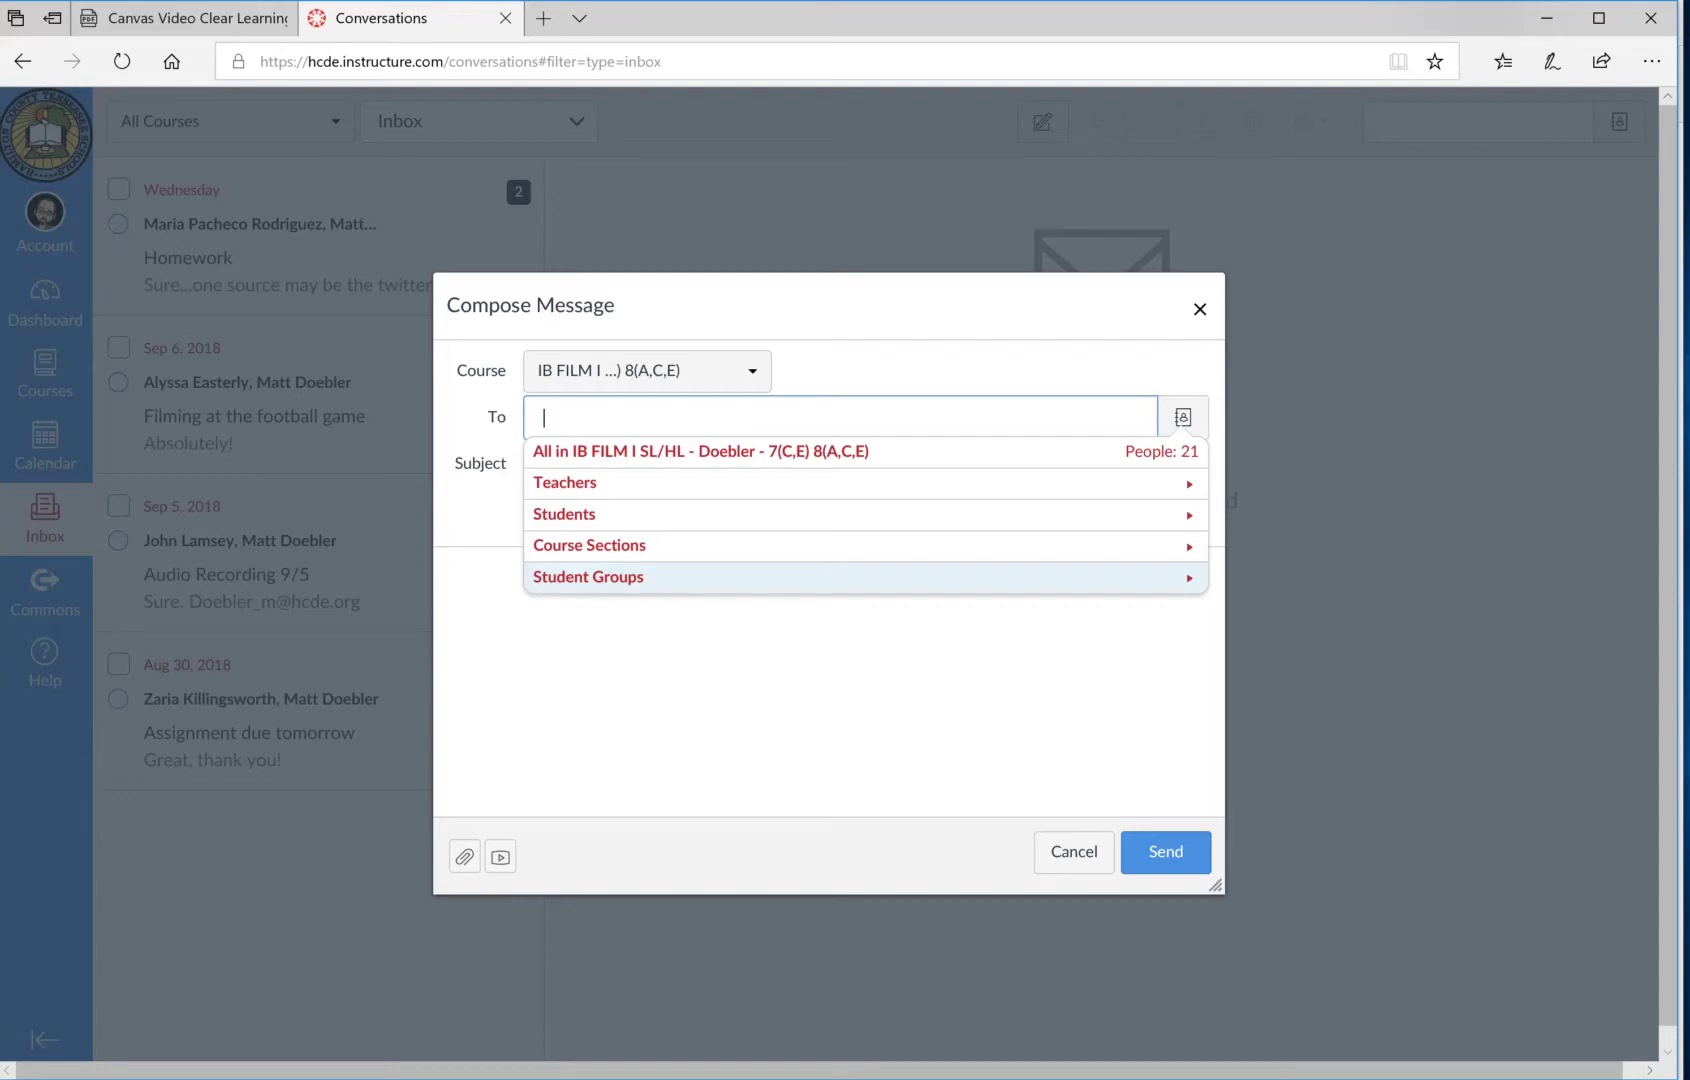
{"action": "key", "text": "shift+F10"}
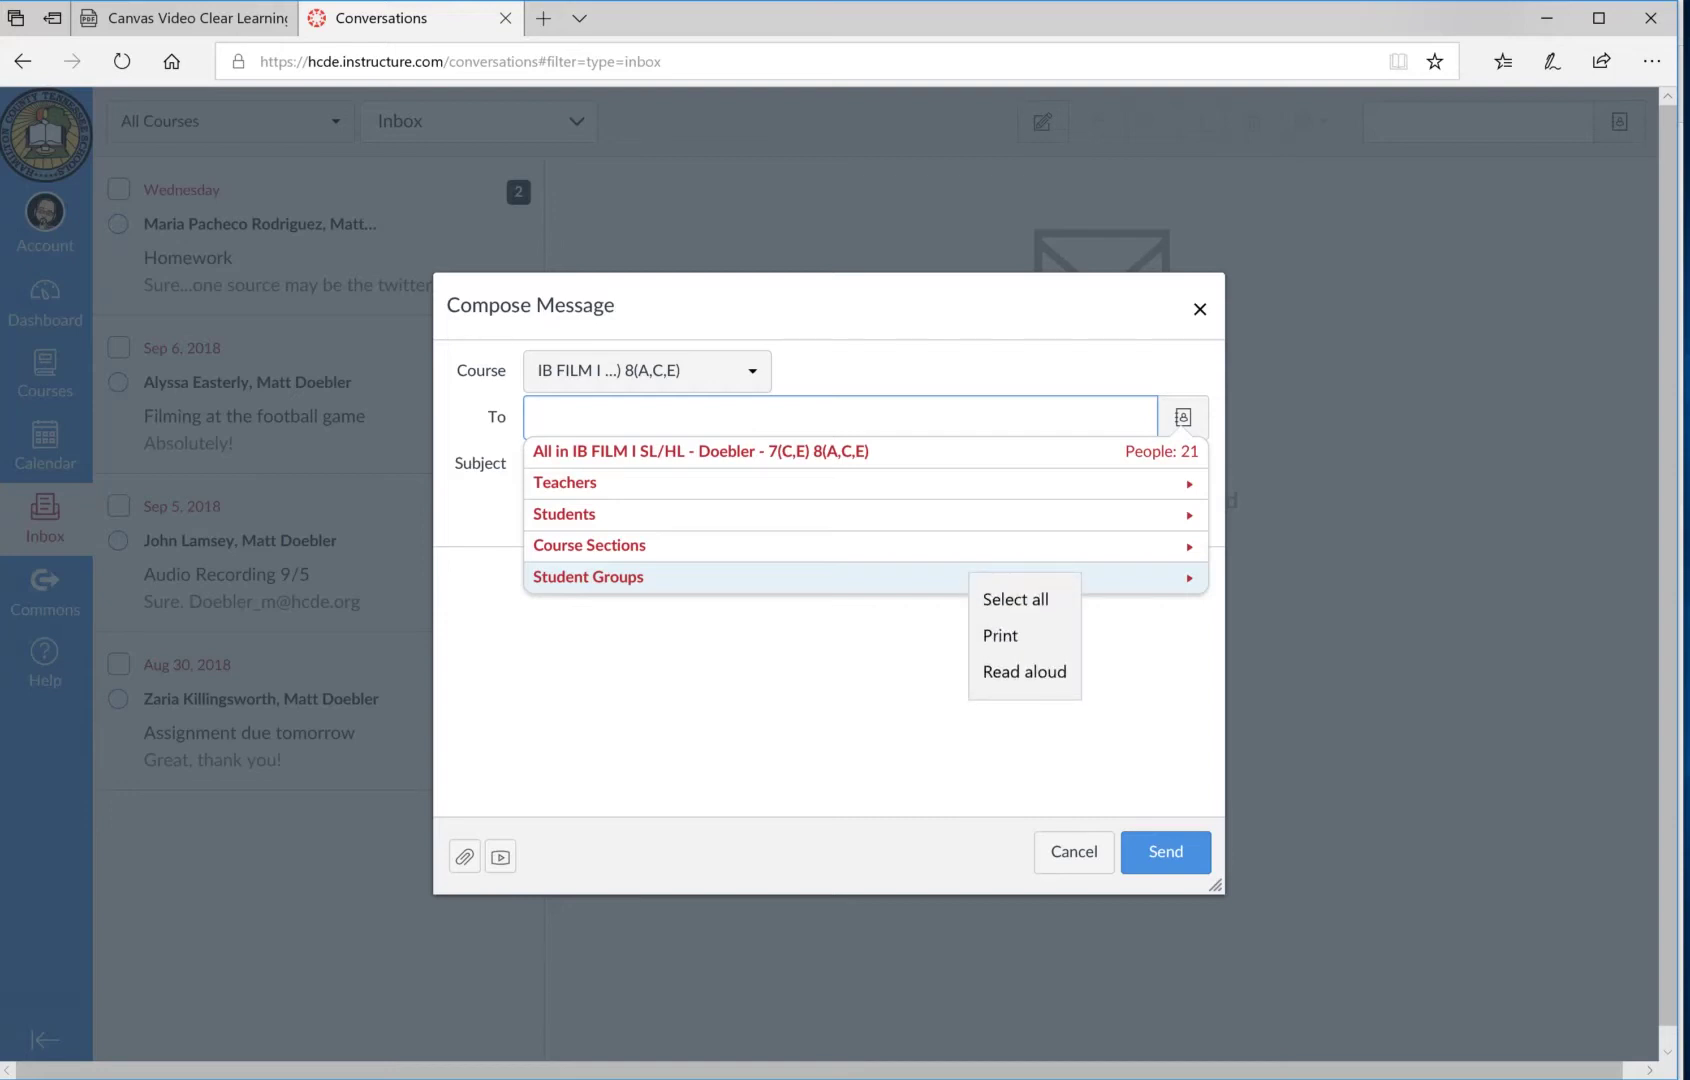
{"action": "key", "text": "Escape"}
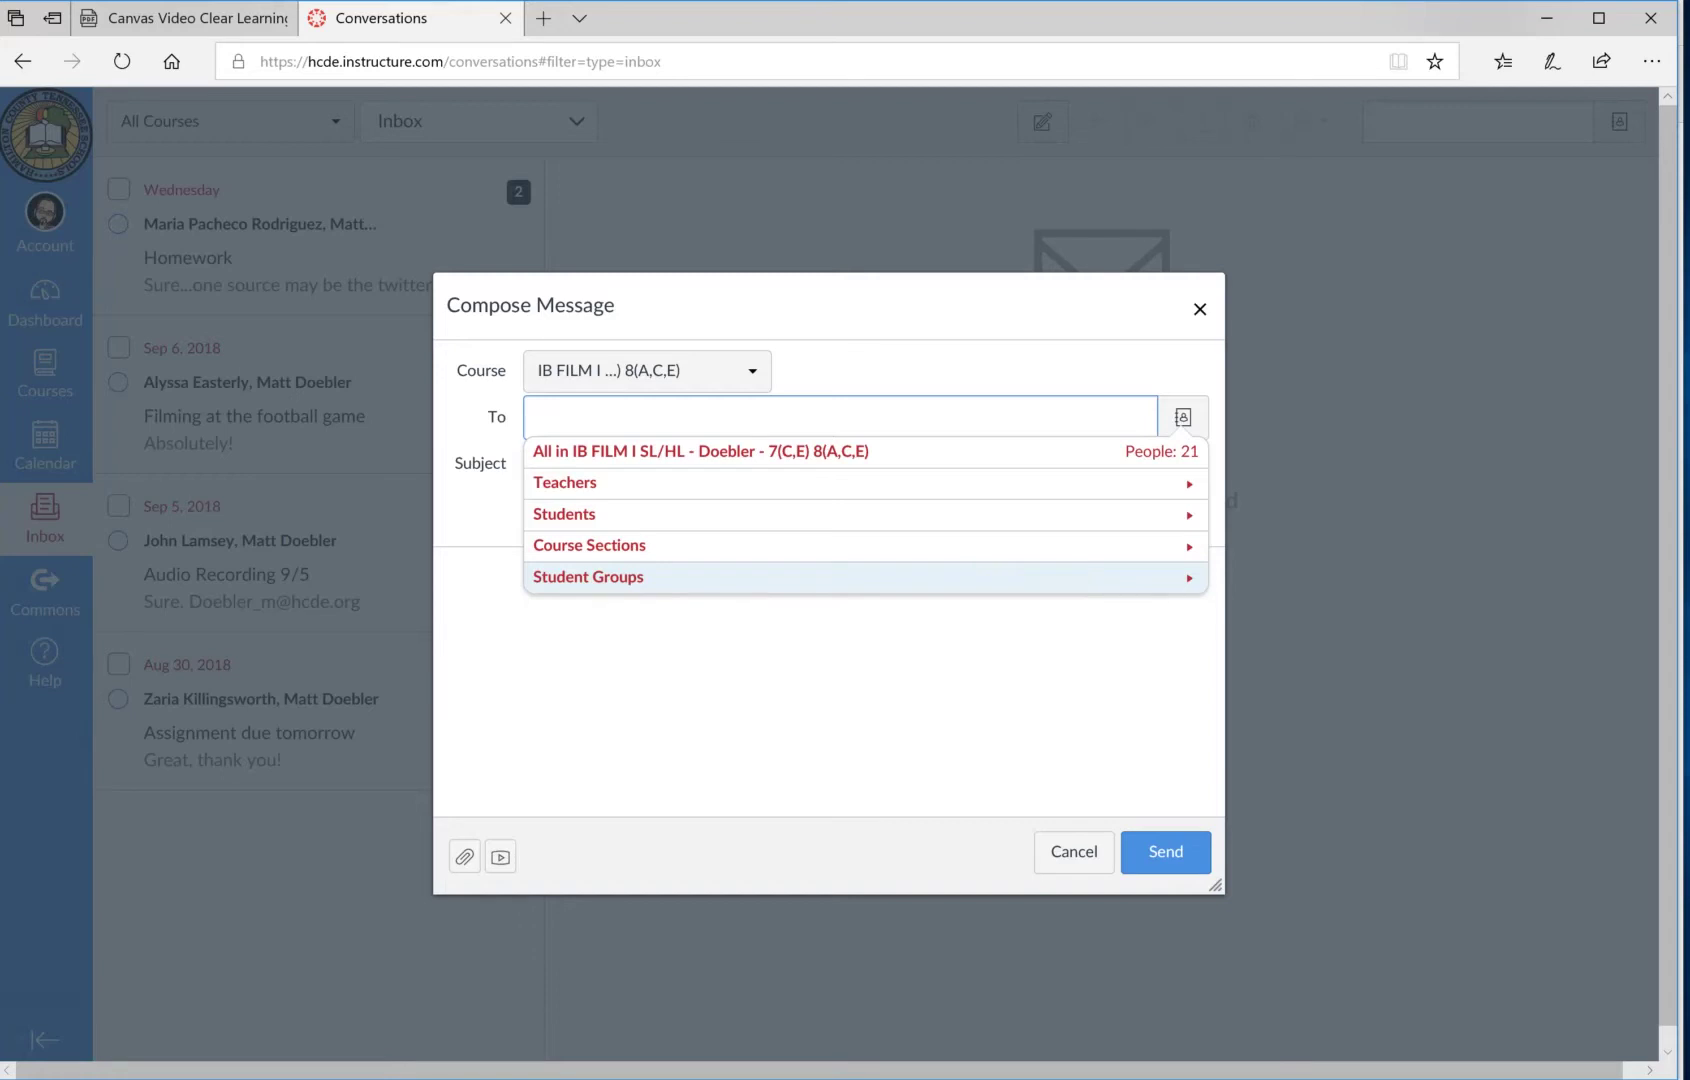
{"action": "key", "text": "Right"}
Add the first student listed in Music Video Group 1 as a recipient.
{"action": "key", "text": "Down"}
{"action": "key", "text": "Down"}
{"action": "key", "text": "Down"}
{"action": "key", "text": "Up"}
{"action": "key", "text": "Up"}
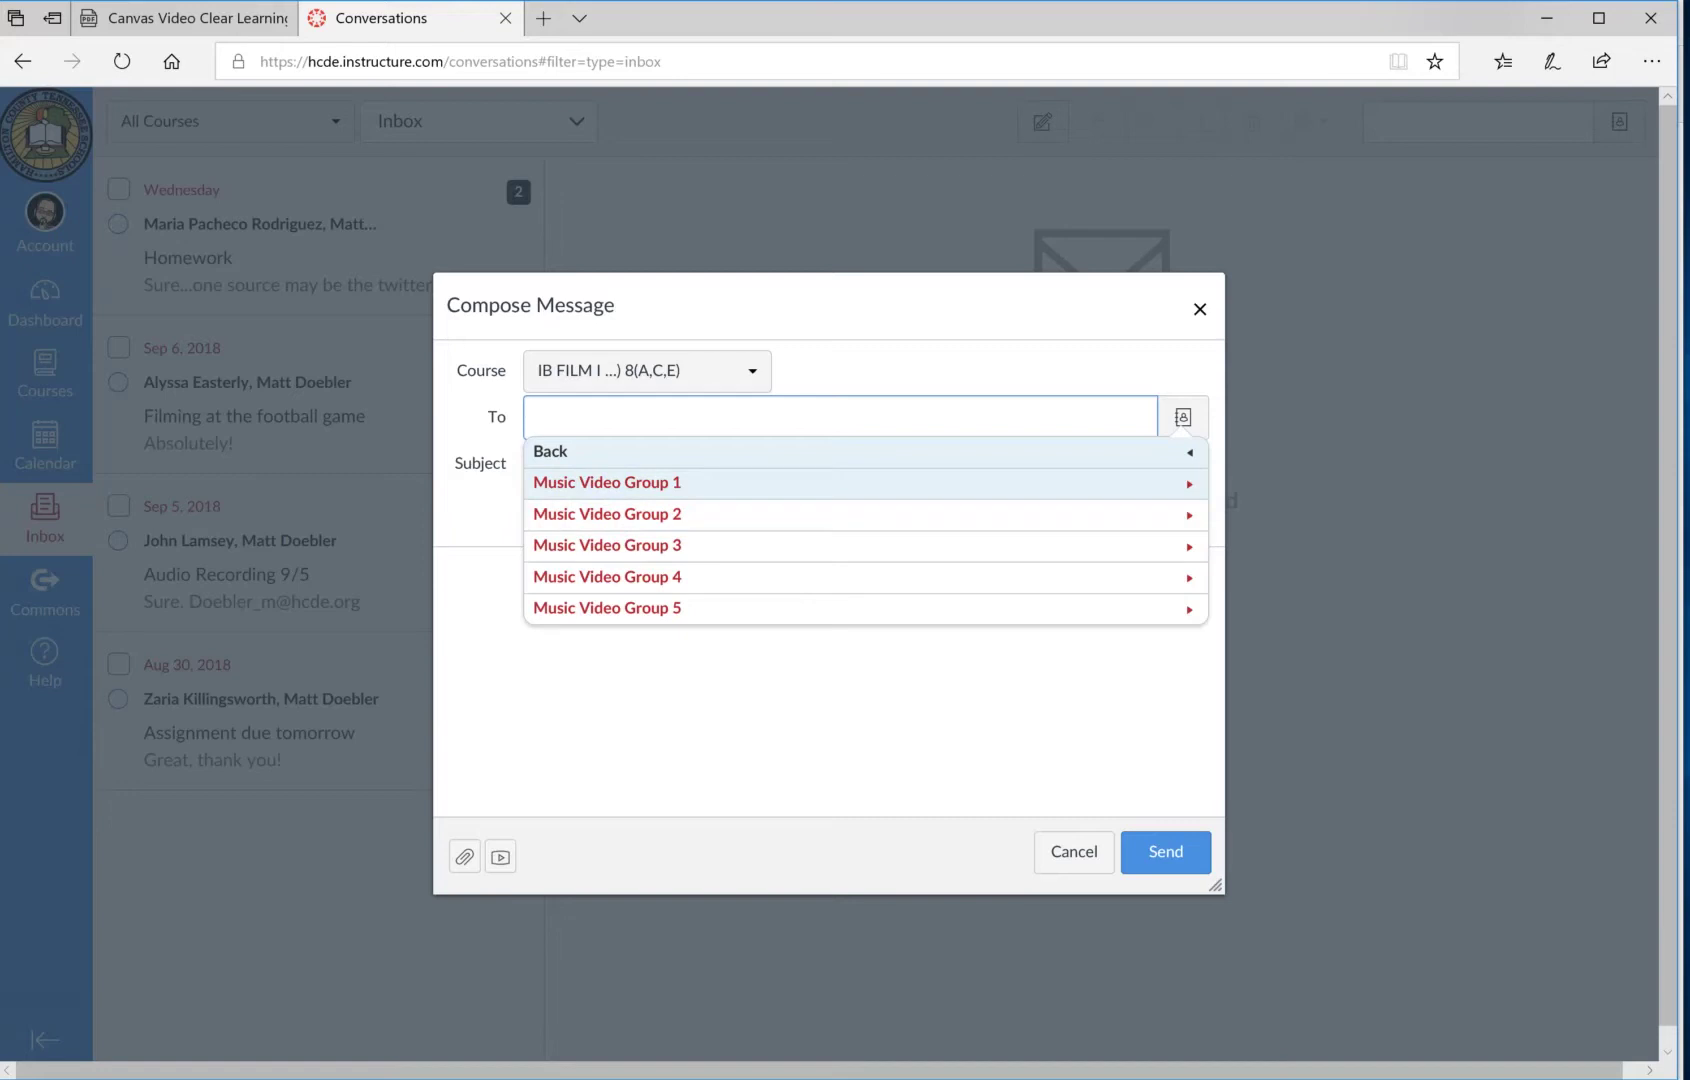
{"action": "key", "text": "Right"}
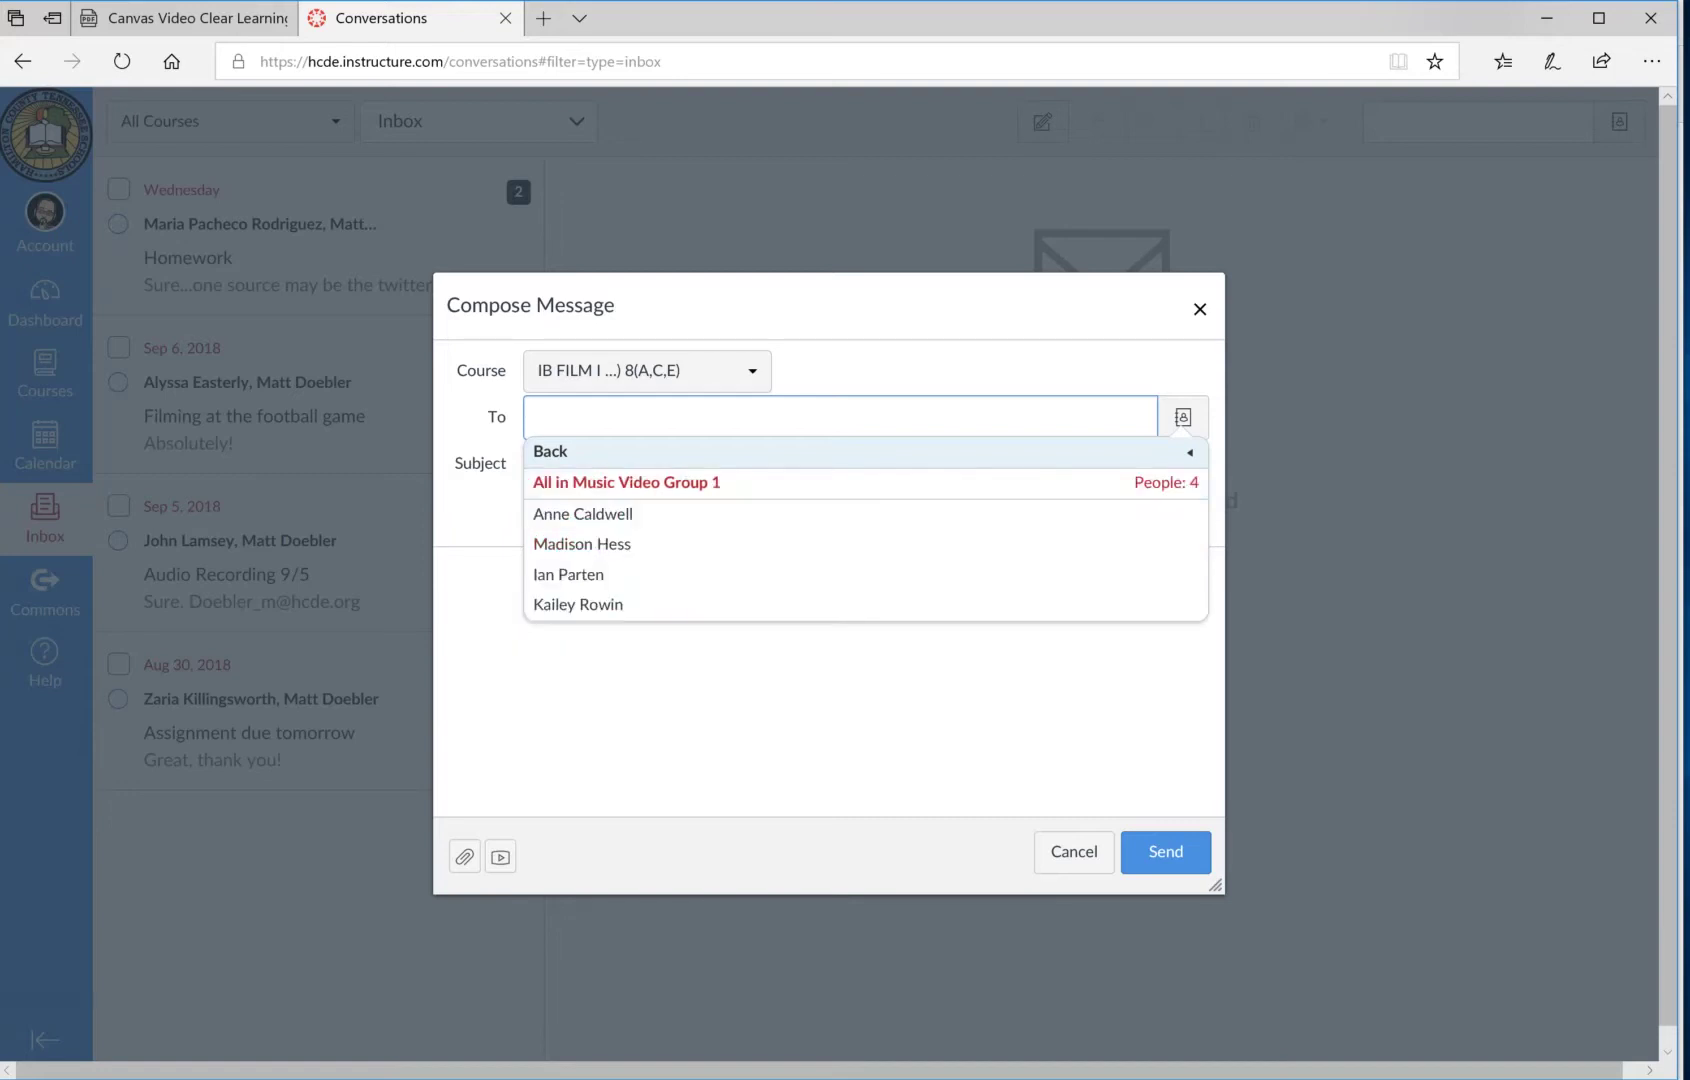
{"action": "key", "text": "Down"}
{"action": "key", "text": "Down"}
{"action": "key", "text": "Down"}
{"action": "key", "text": "Down"}
{"action": "key", "text": "Down"}
{"action": "key", "text": "Up"}
{"action": "key", "text": "Up"}
{"action": "key", "text": "Up"}
{"action": "key", "text": "Down"}
{"action": "key", "text": "Up"}
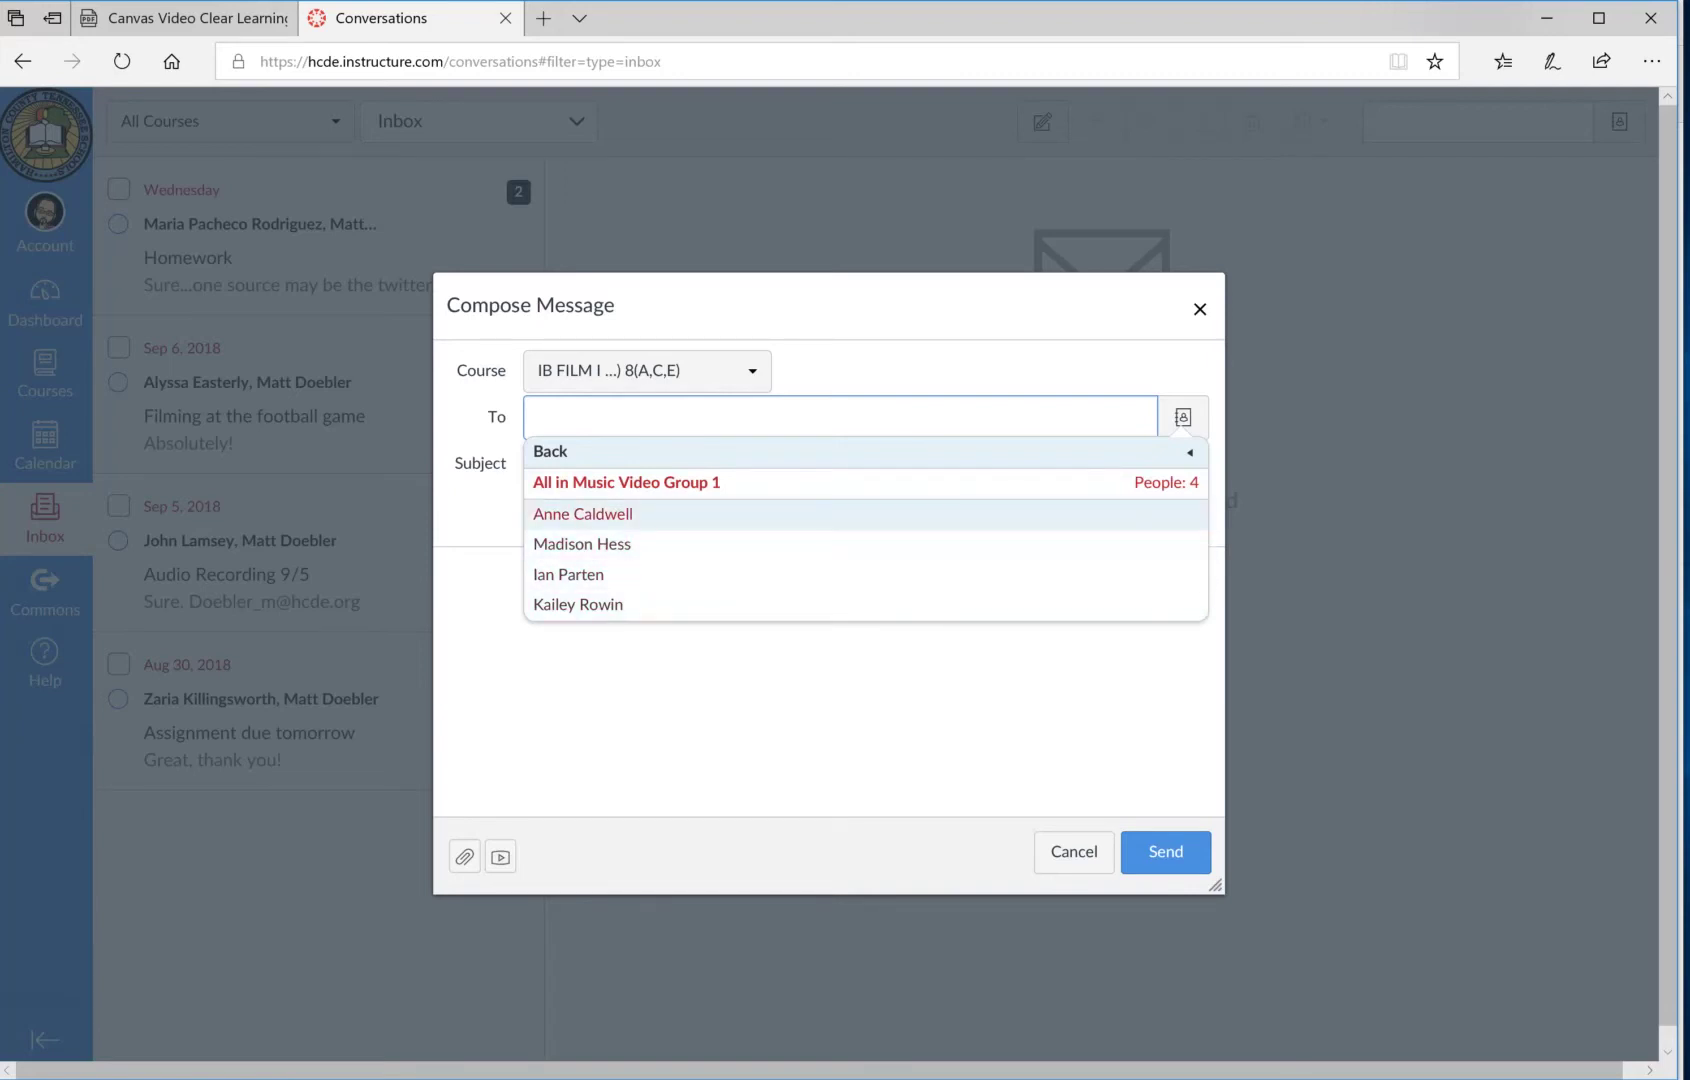
{"action": "key", "text": "Return"}
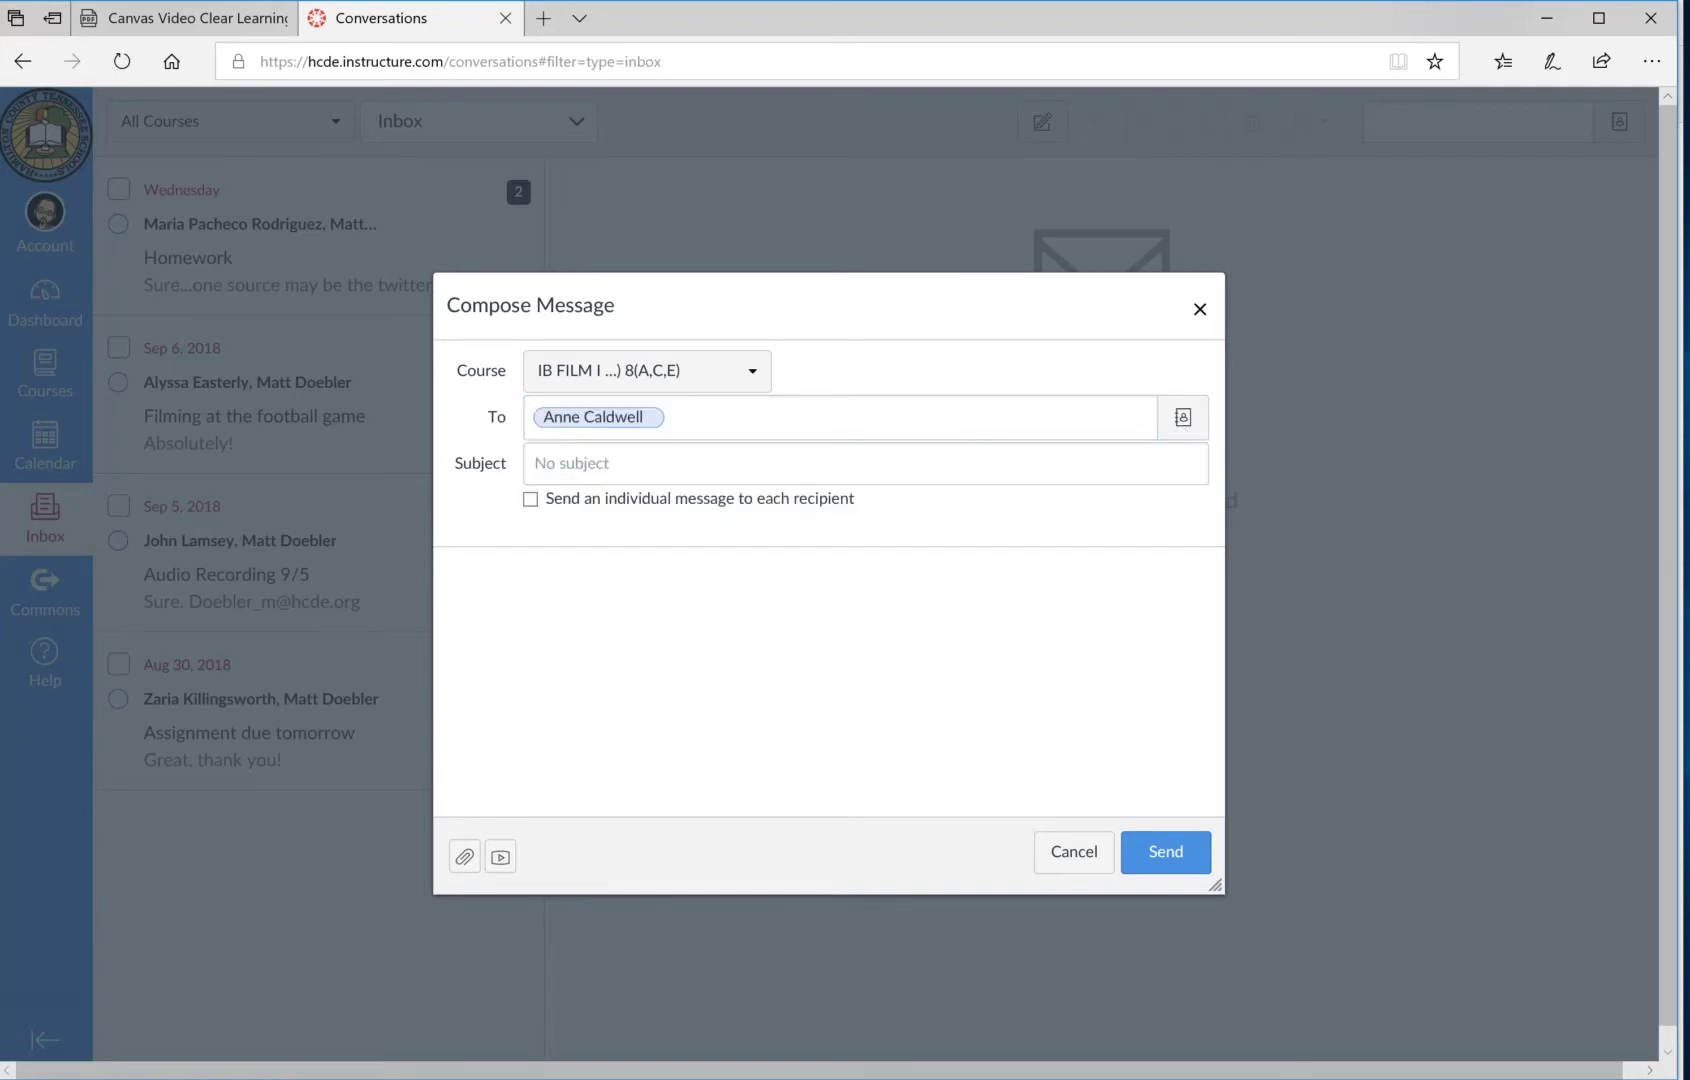
Add everyone in Music Video Group 1 from the student groups to the recipients.
{"action": "key", "text": "Return"}
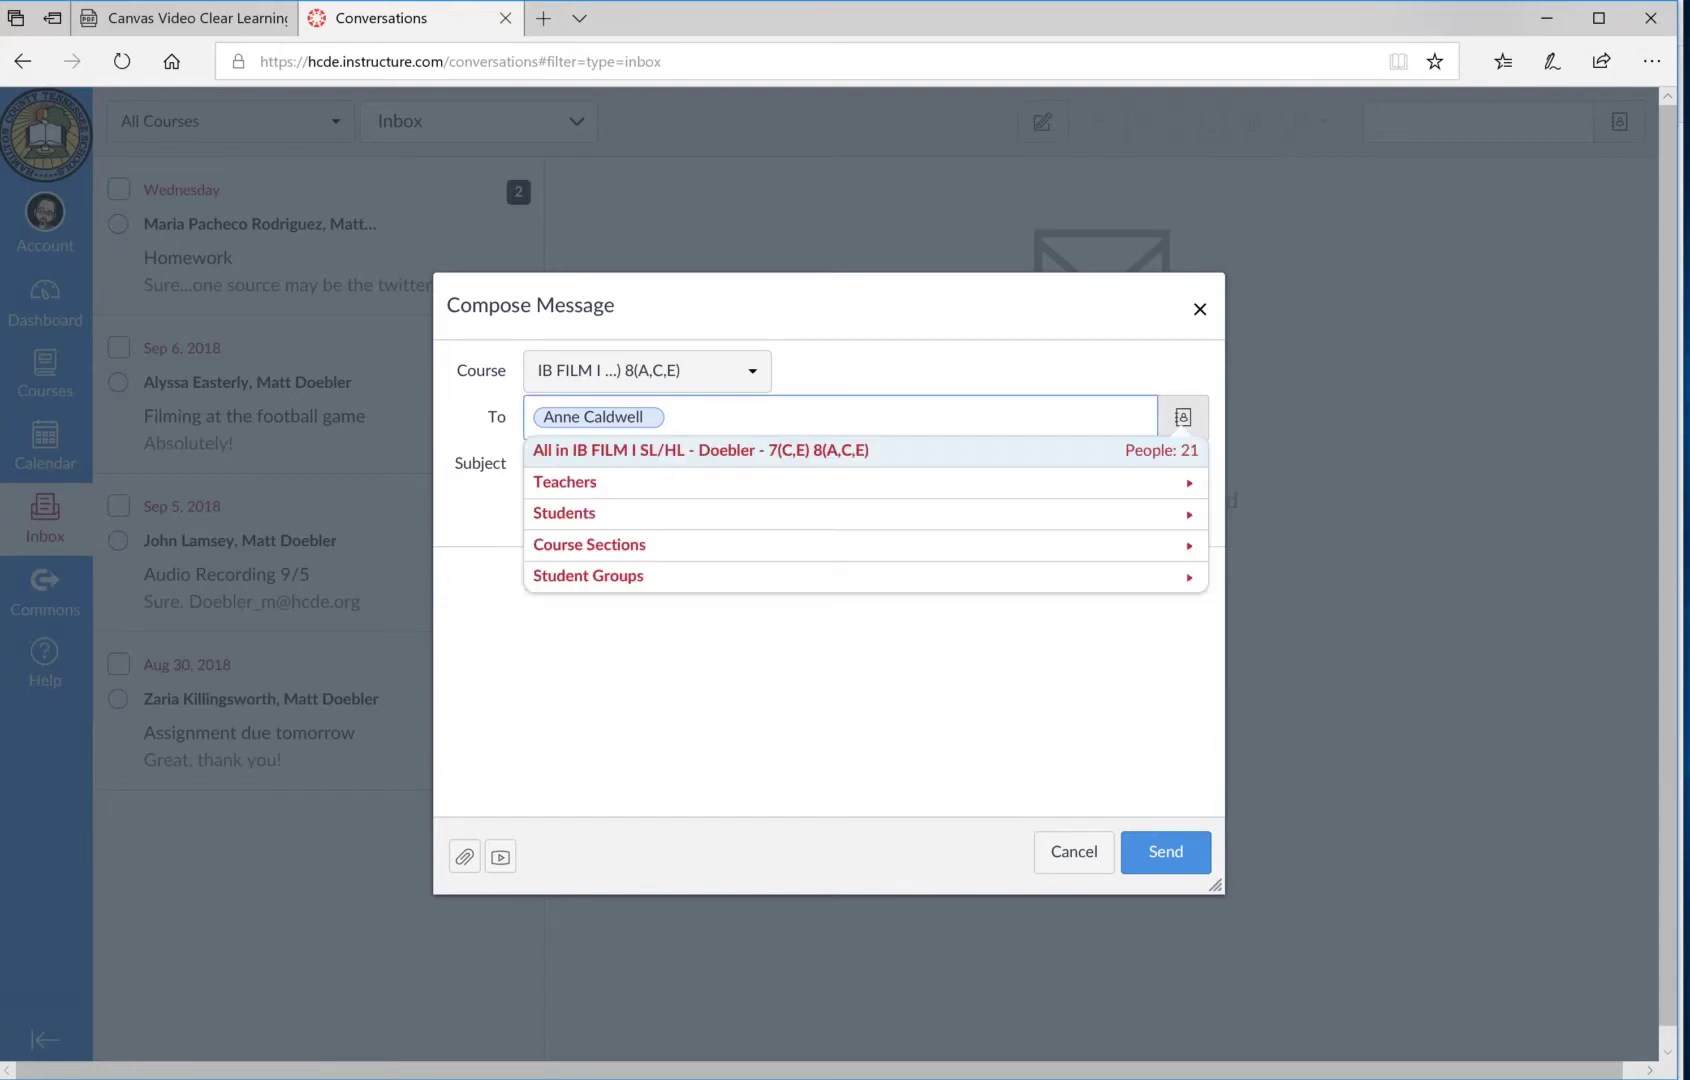
{"action": "key", "text": "Down"}
{"action": "key", "text": "Down"}
{"action": "key", "text": "Down"}
{"action": "key", "text": "Down"}
{"action": "key", "text": "Return"}
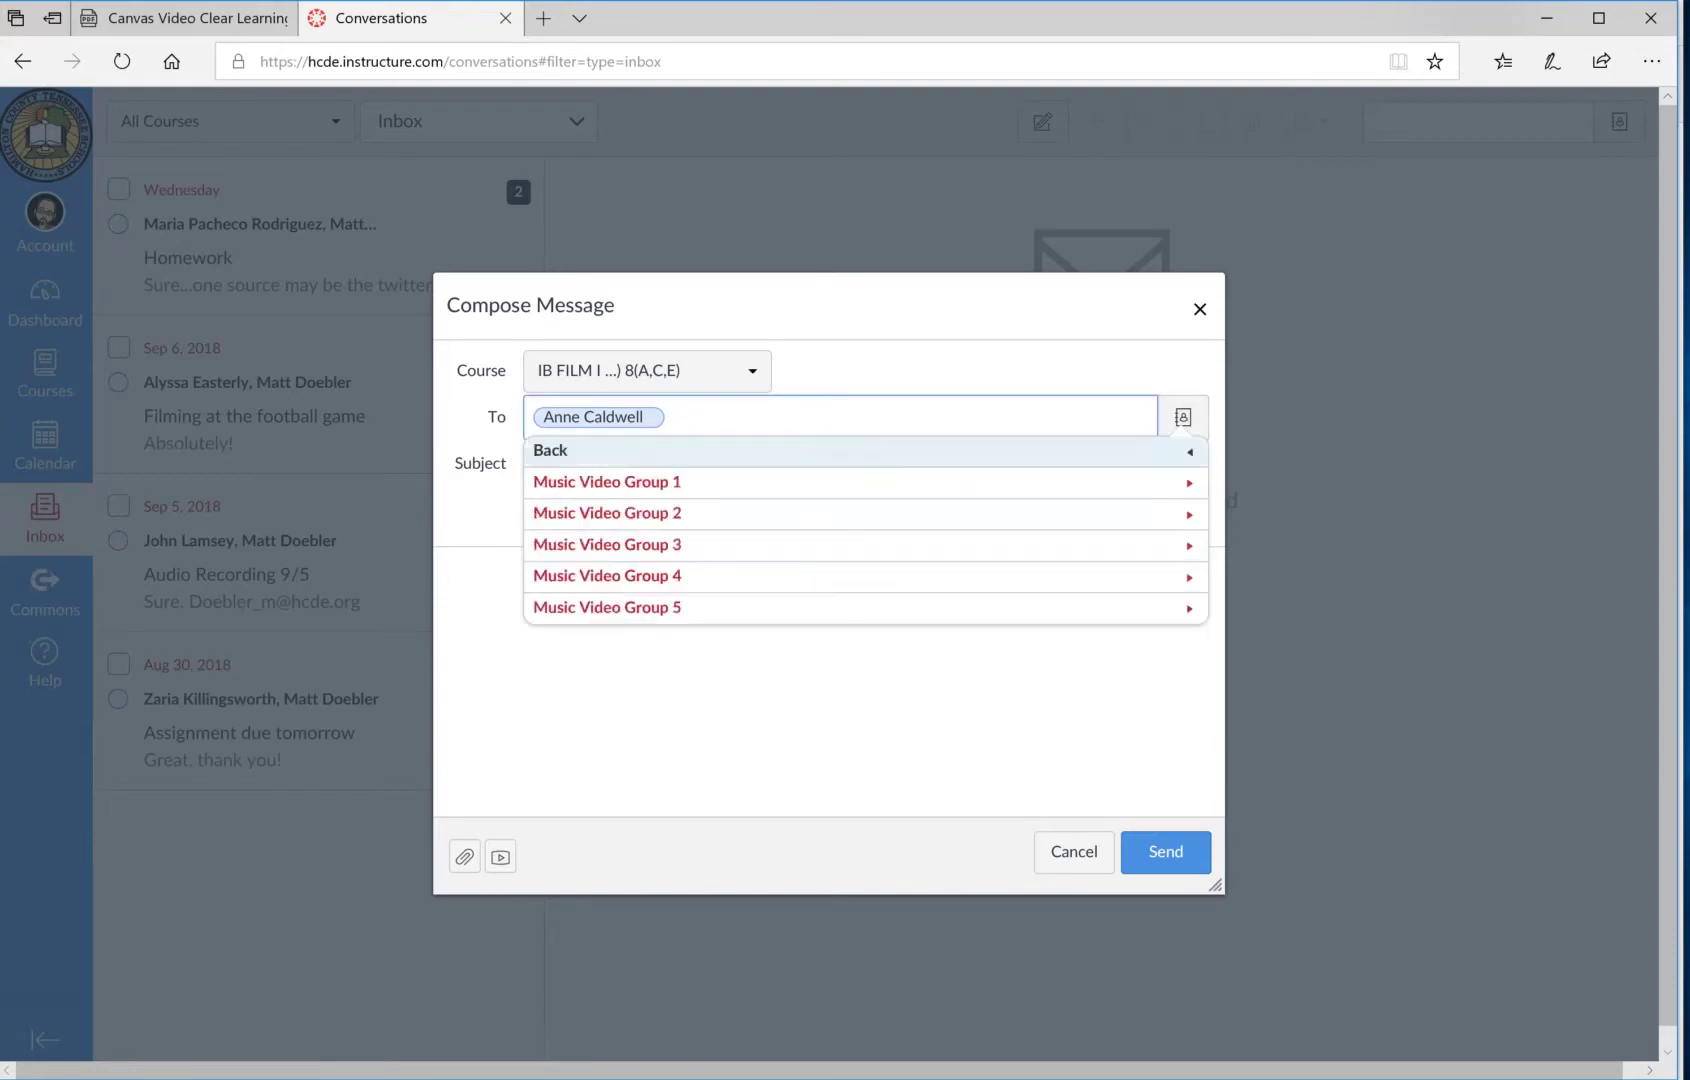
{"action": "key", "text": "Down"}
{"action": "key", "text": "Return"}
{"action": "key", "text": "Down"}
{"action": "key", "text": "Return"}
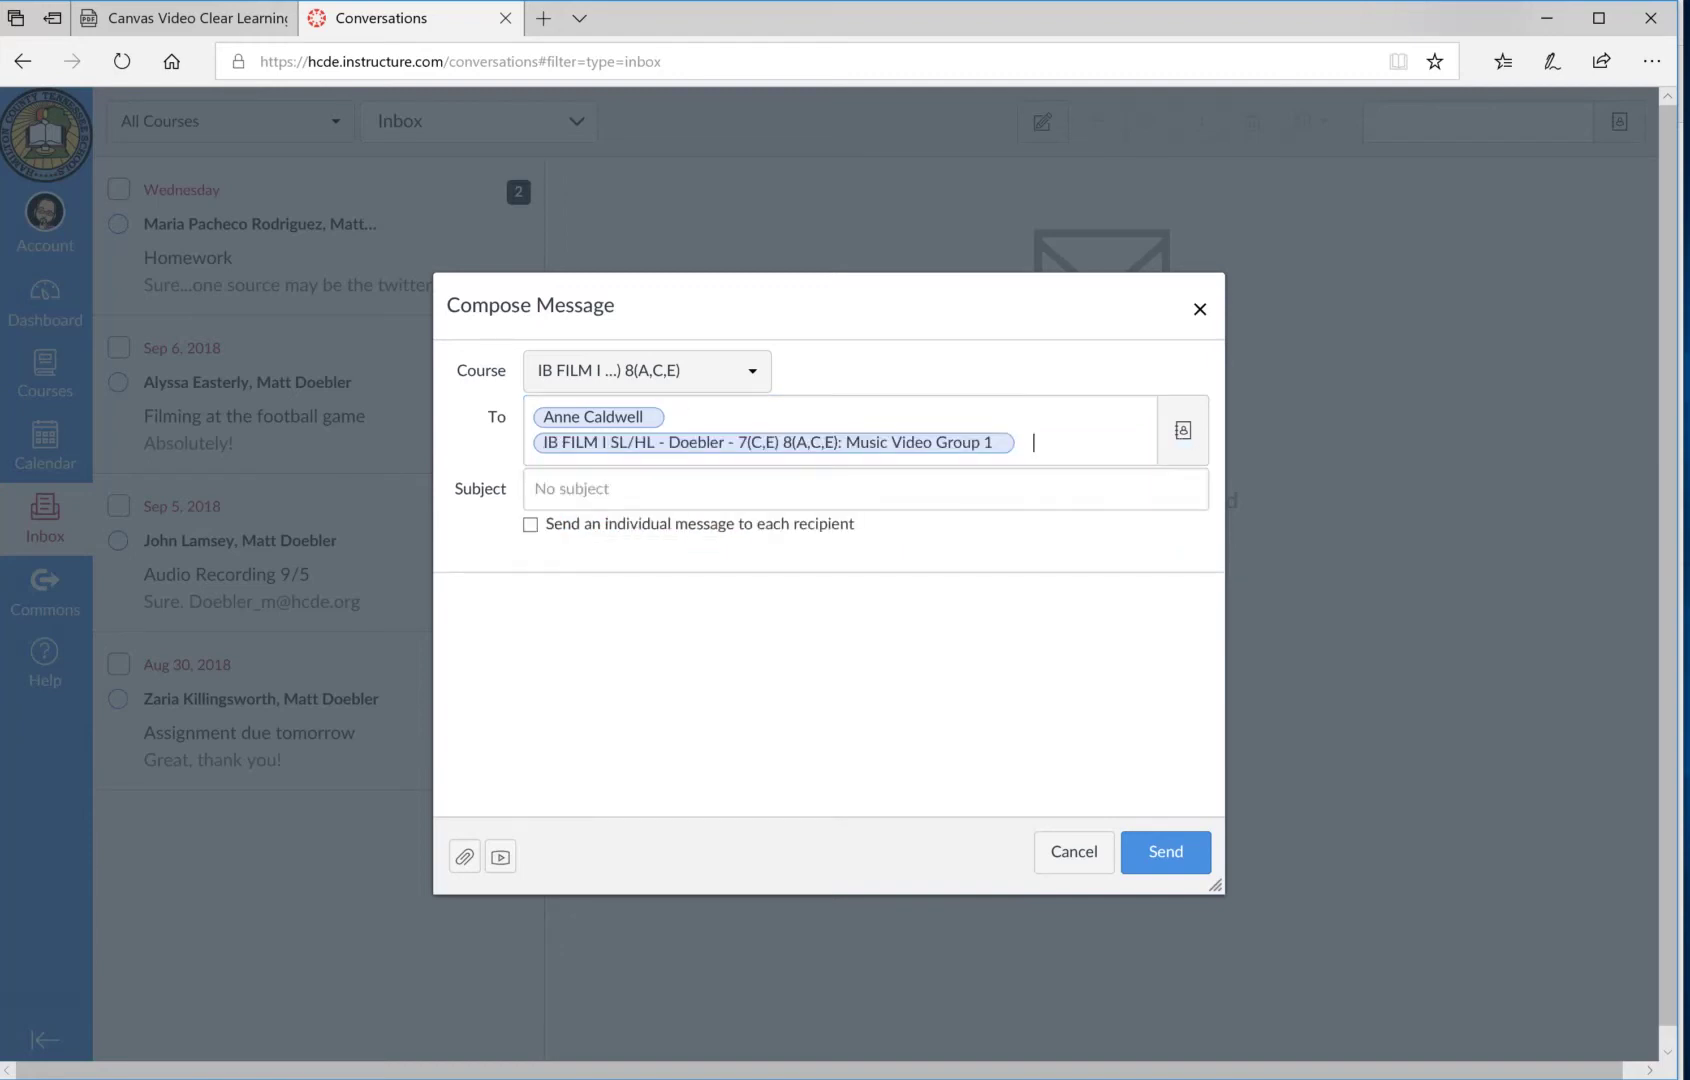
Remove the individual student from the recipients, keeping only Music Video Group 1.
{"action": "key", "text": "Left"}
{"action": "key", "text": "Left"}
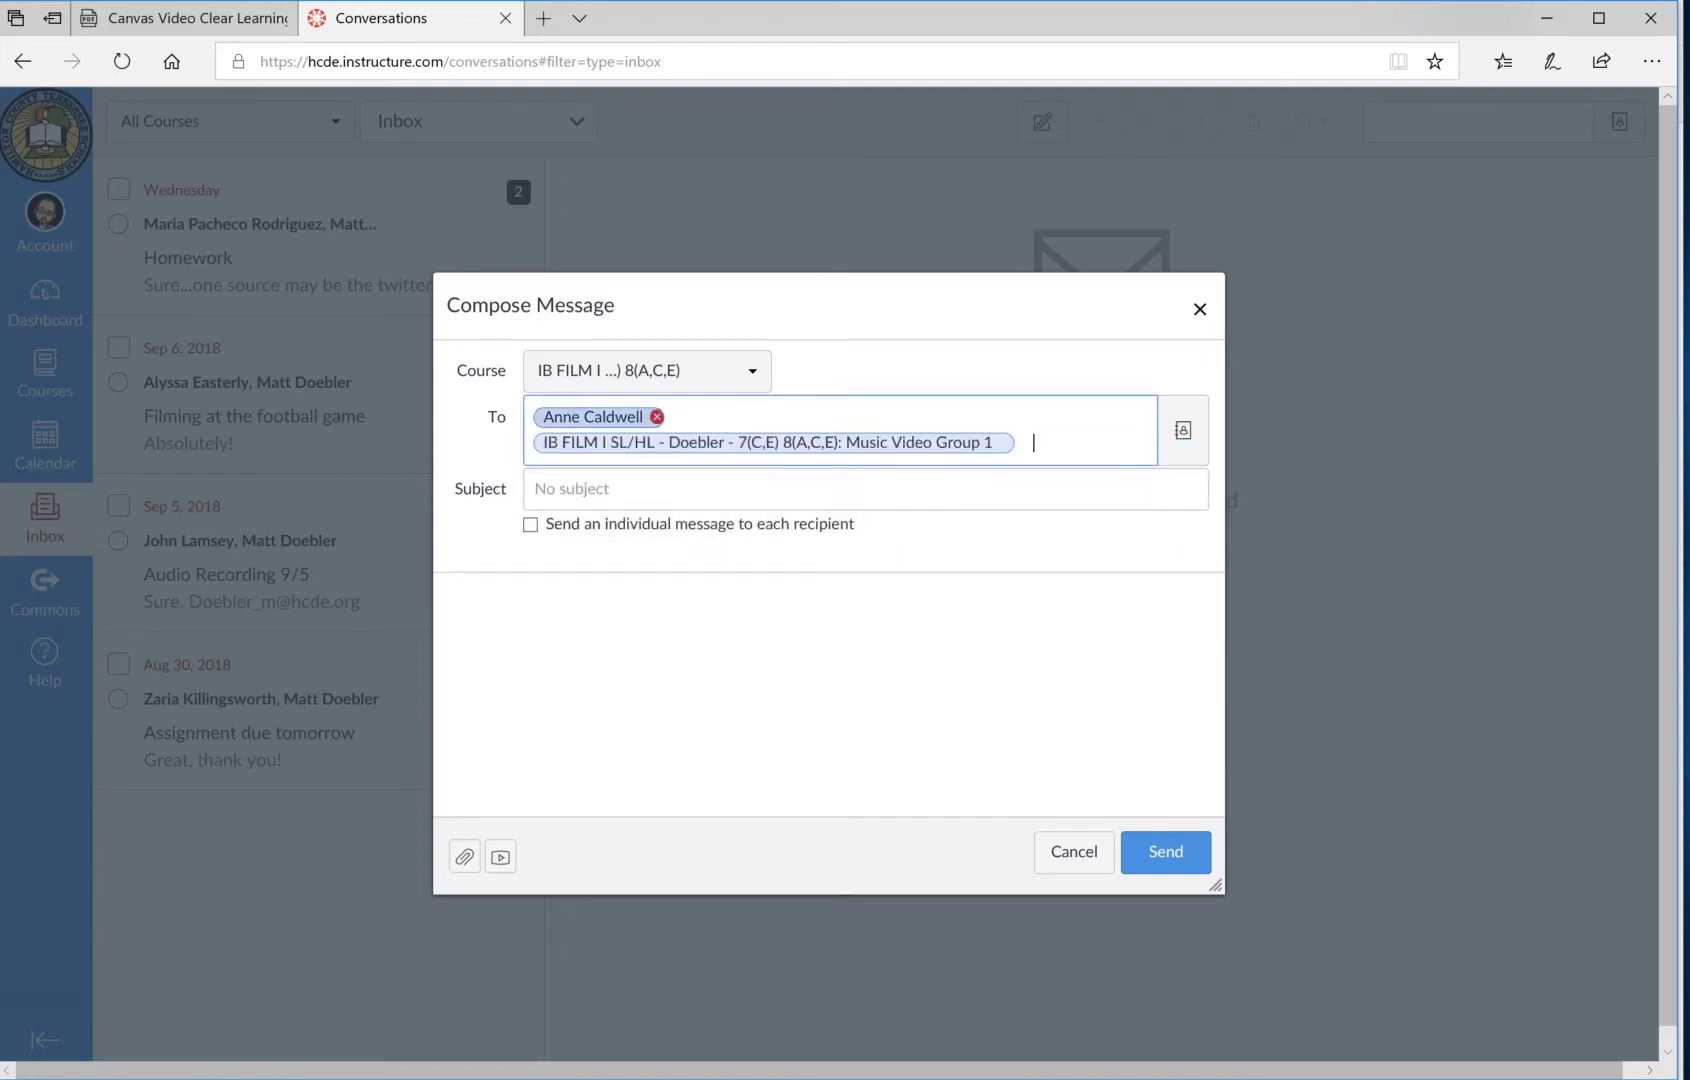
{"action": "key", "text": "BackSpace"}
{"action": "key", "text": "Left"}
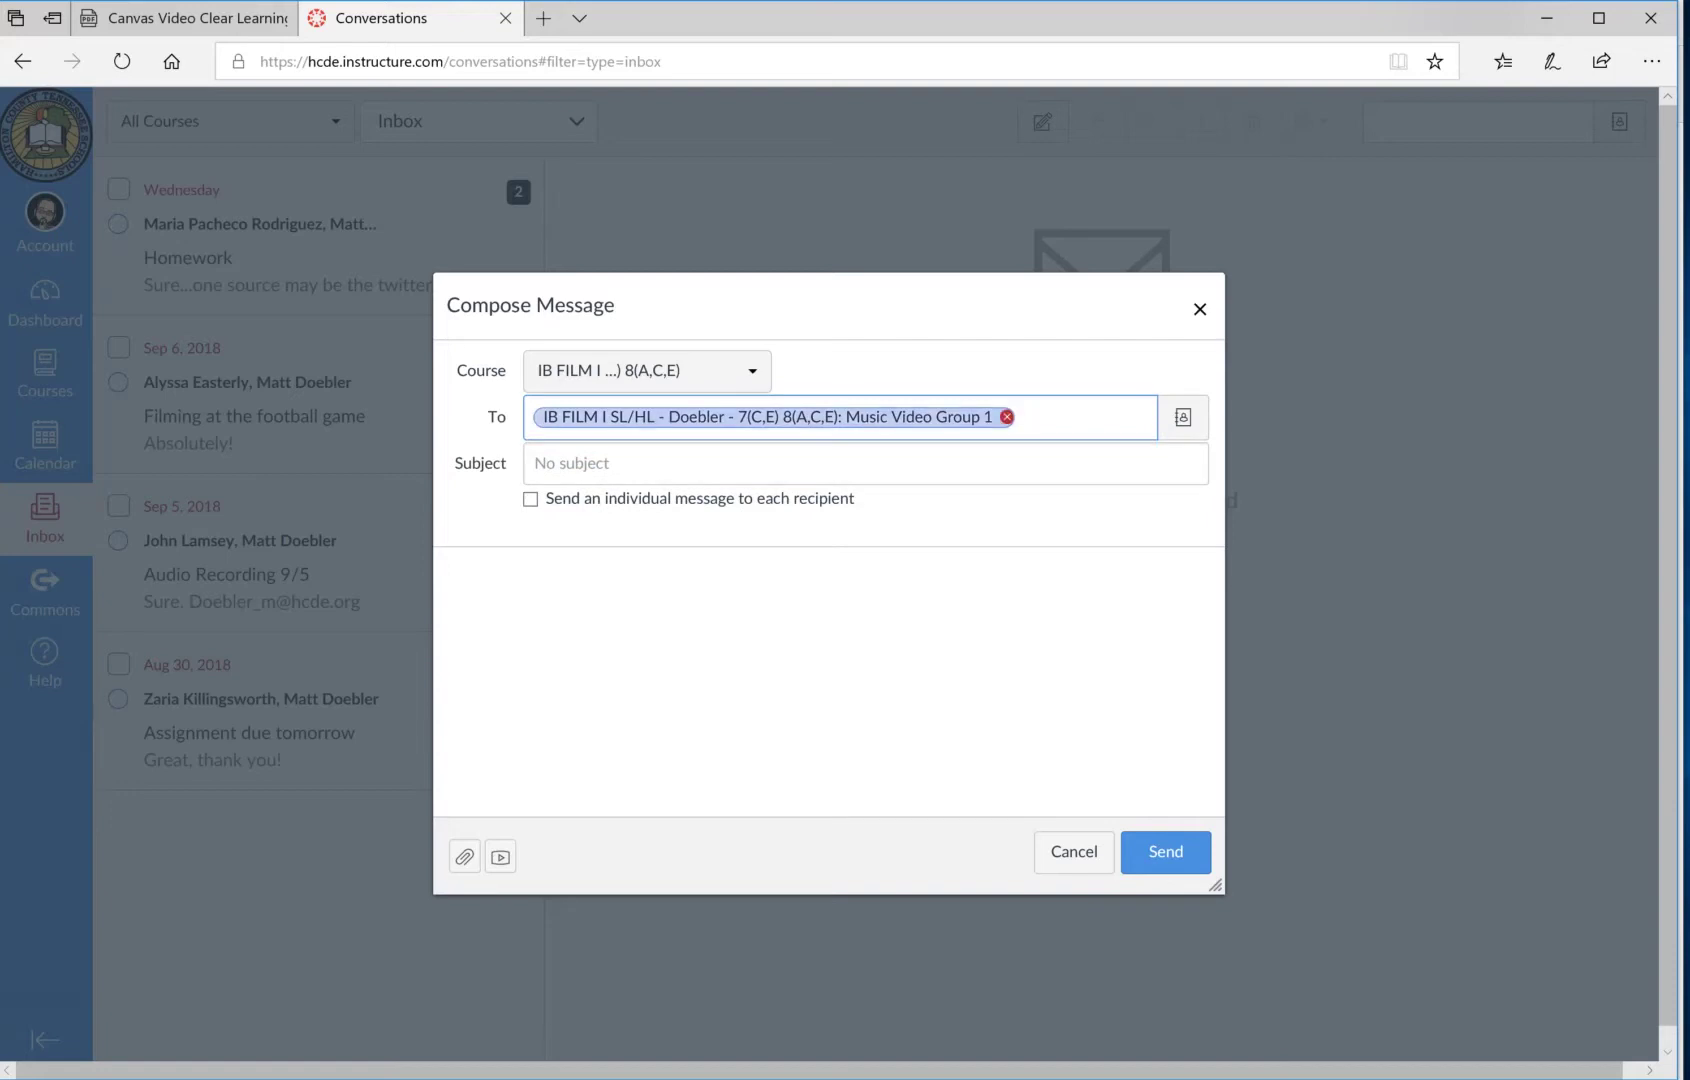
{"action": "key", "text": "Right"}
Set the message subject to "test" and enable sending an individual message to each recipient.
{"action": "left_click", "coordinate": [600, 463]}
{"action": "type", "text": "ts"}
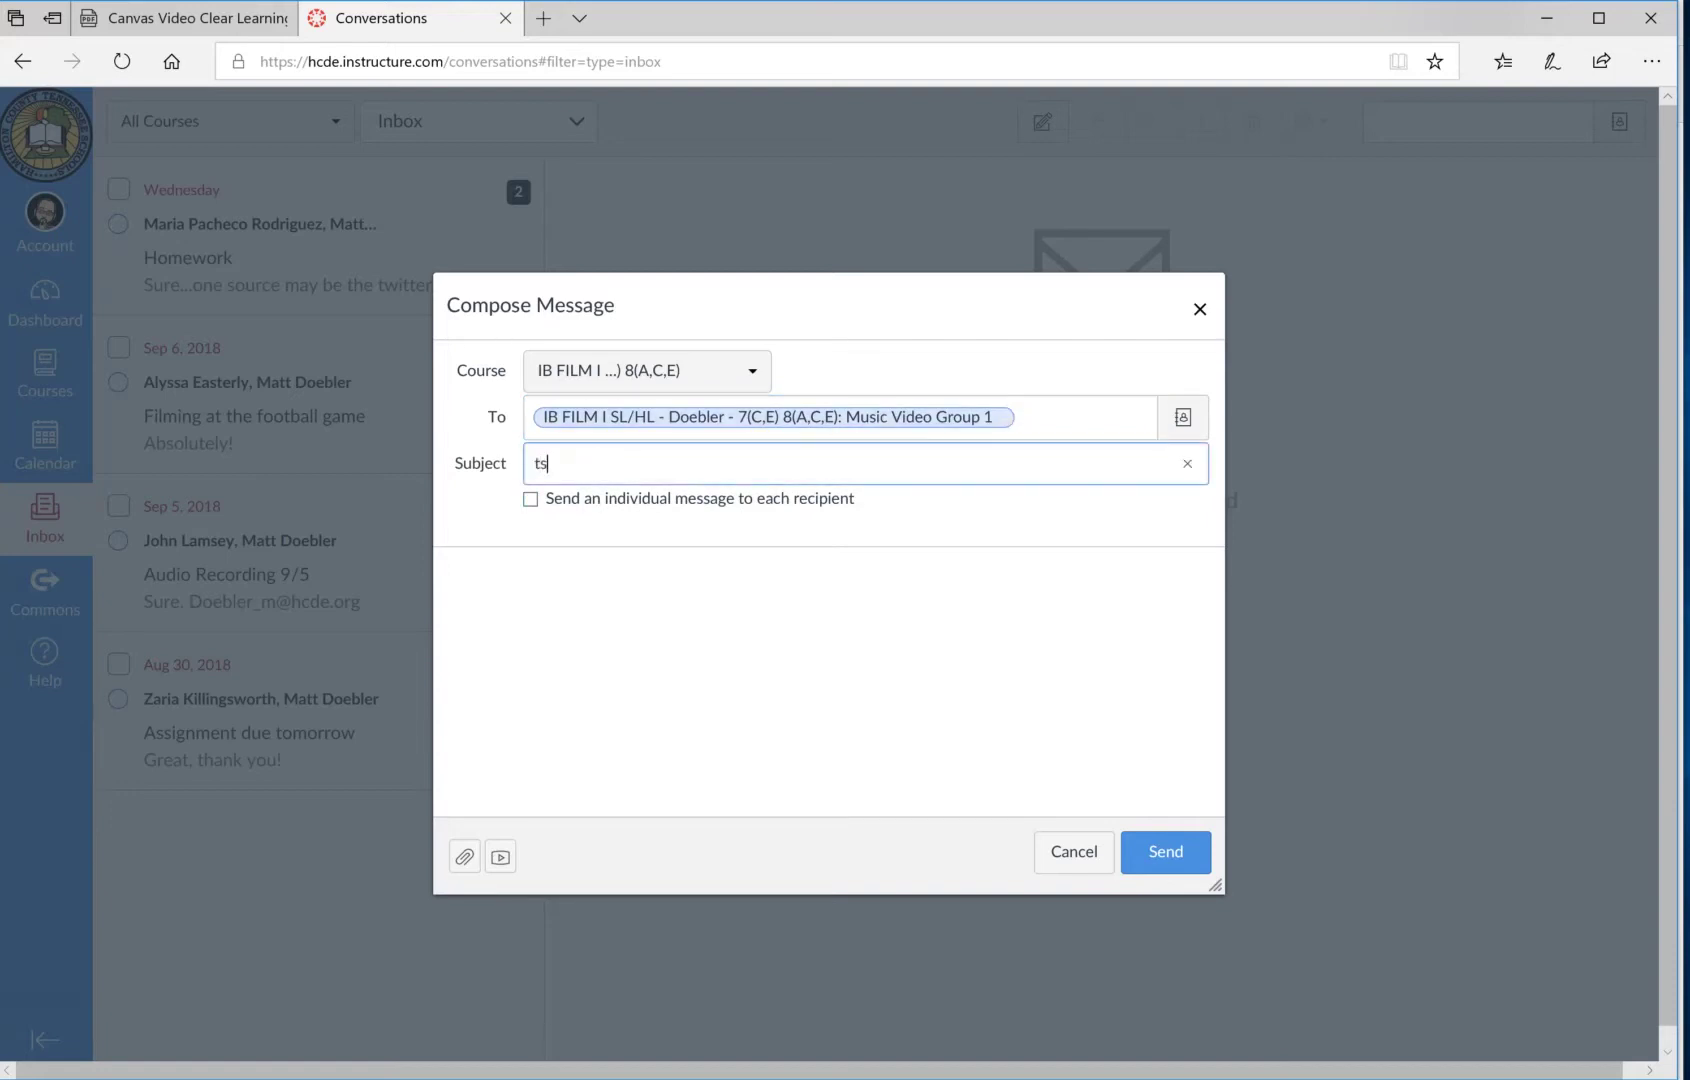
{"action": "key", "text": "BackSpace"}
{"action": "type", "text": "est"}
{"action": "left_click", "coordinate": [530, 499]}
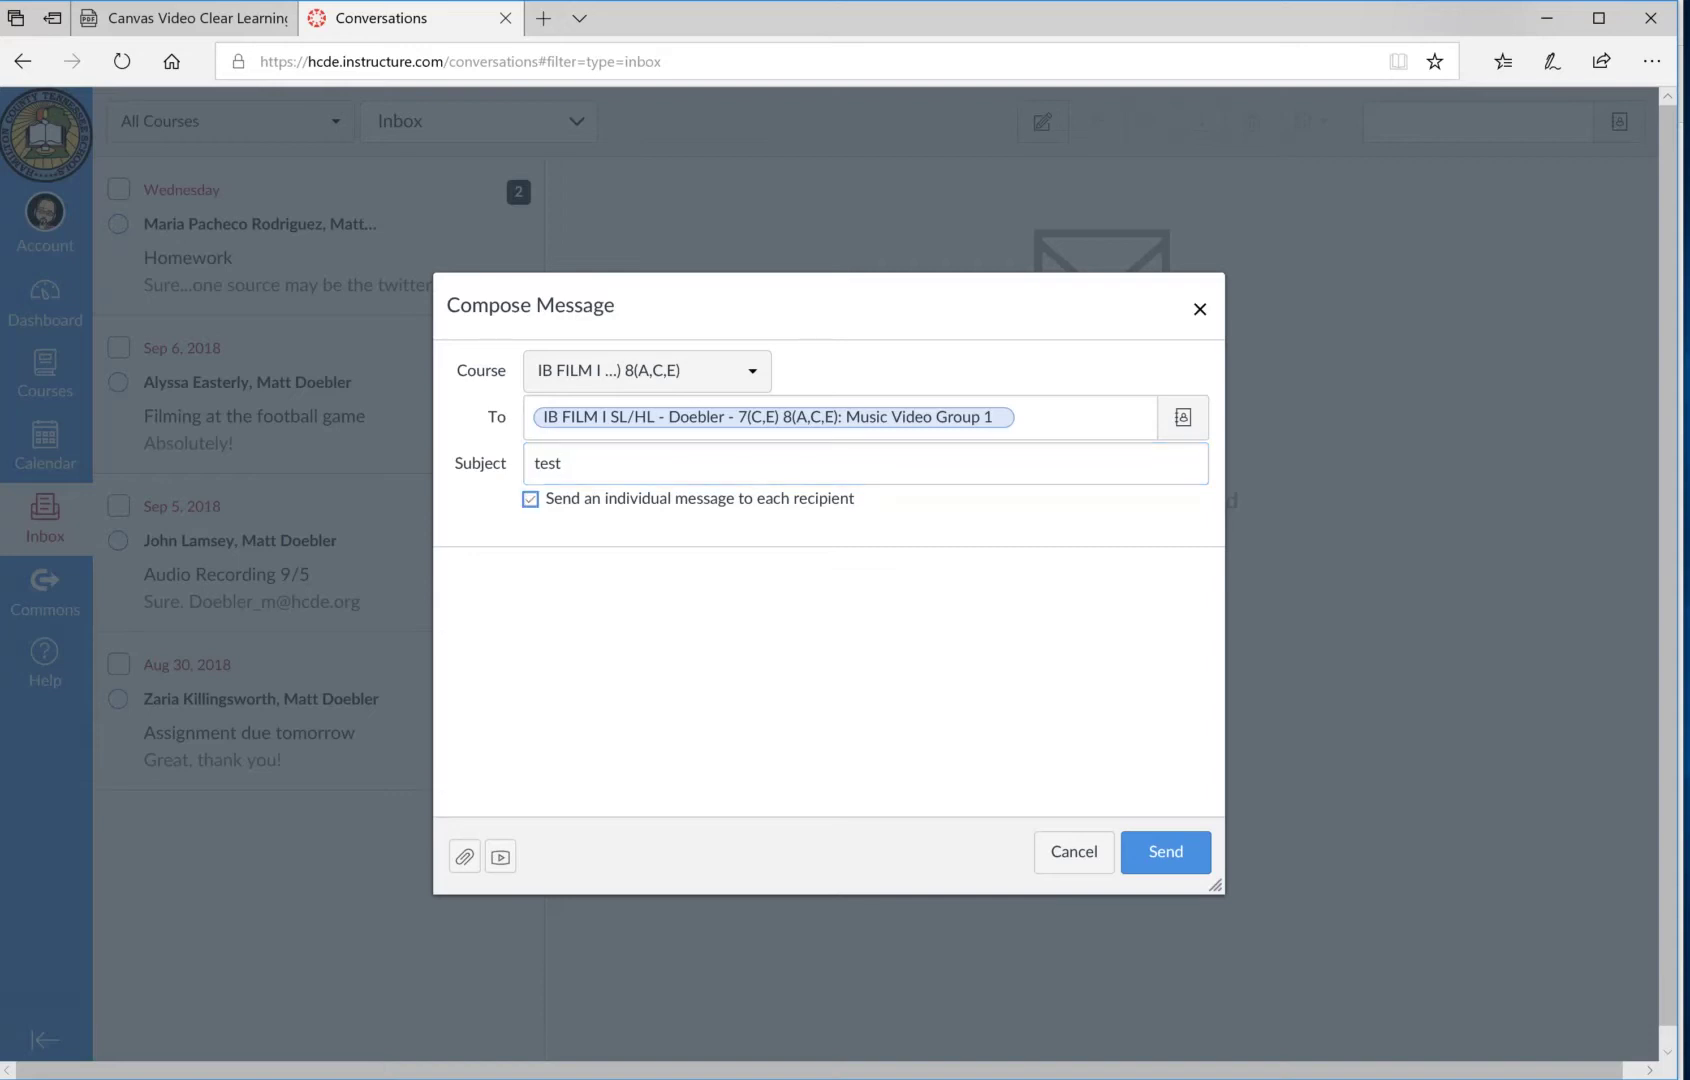
Enter "hello" as the message body and close the message without sending it.
{"action": "left_click", "coordinate": [443, 567]}
{"action": "type", "text": "hello"}
{"action": "left_click", "coordinate": [1199, 307]}
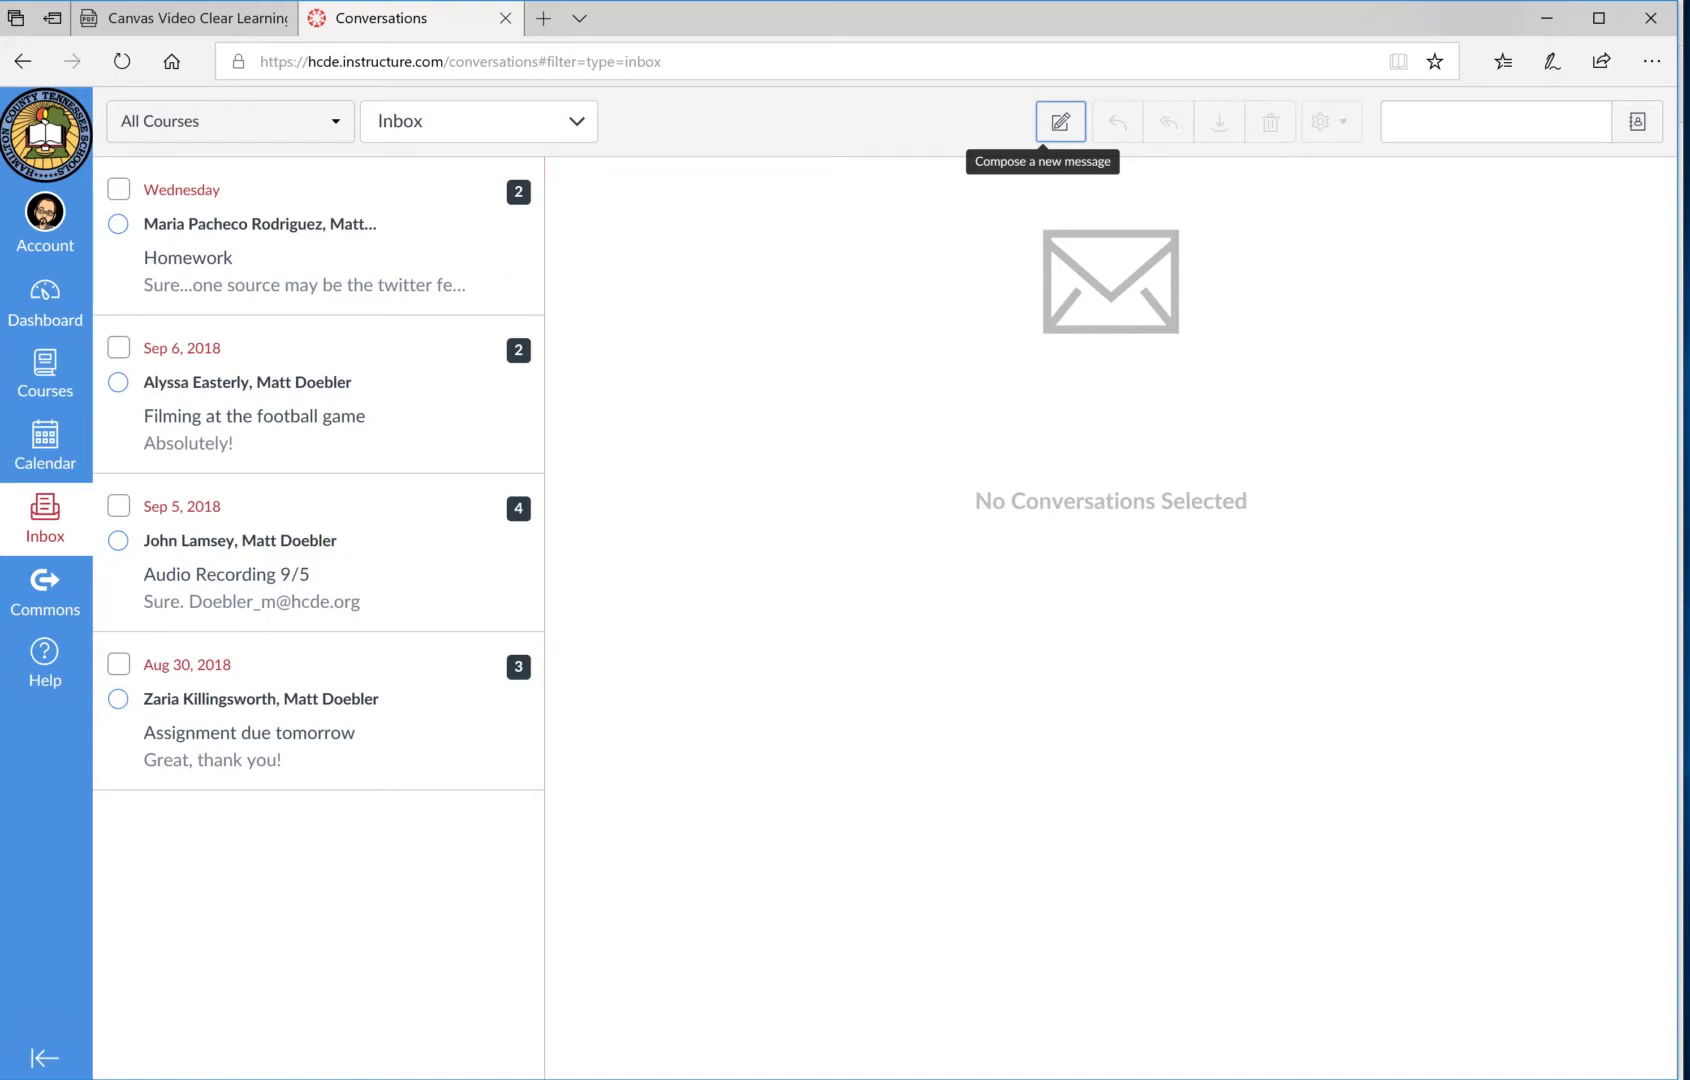
Return to the Dashboard and review the Clear Learning Target slide in the open PDF before coming back.
{"action": "left_click", "coordinate": [45, 300]}
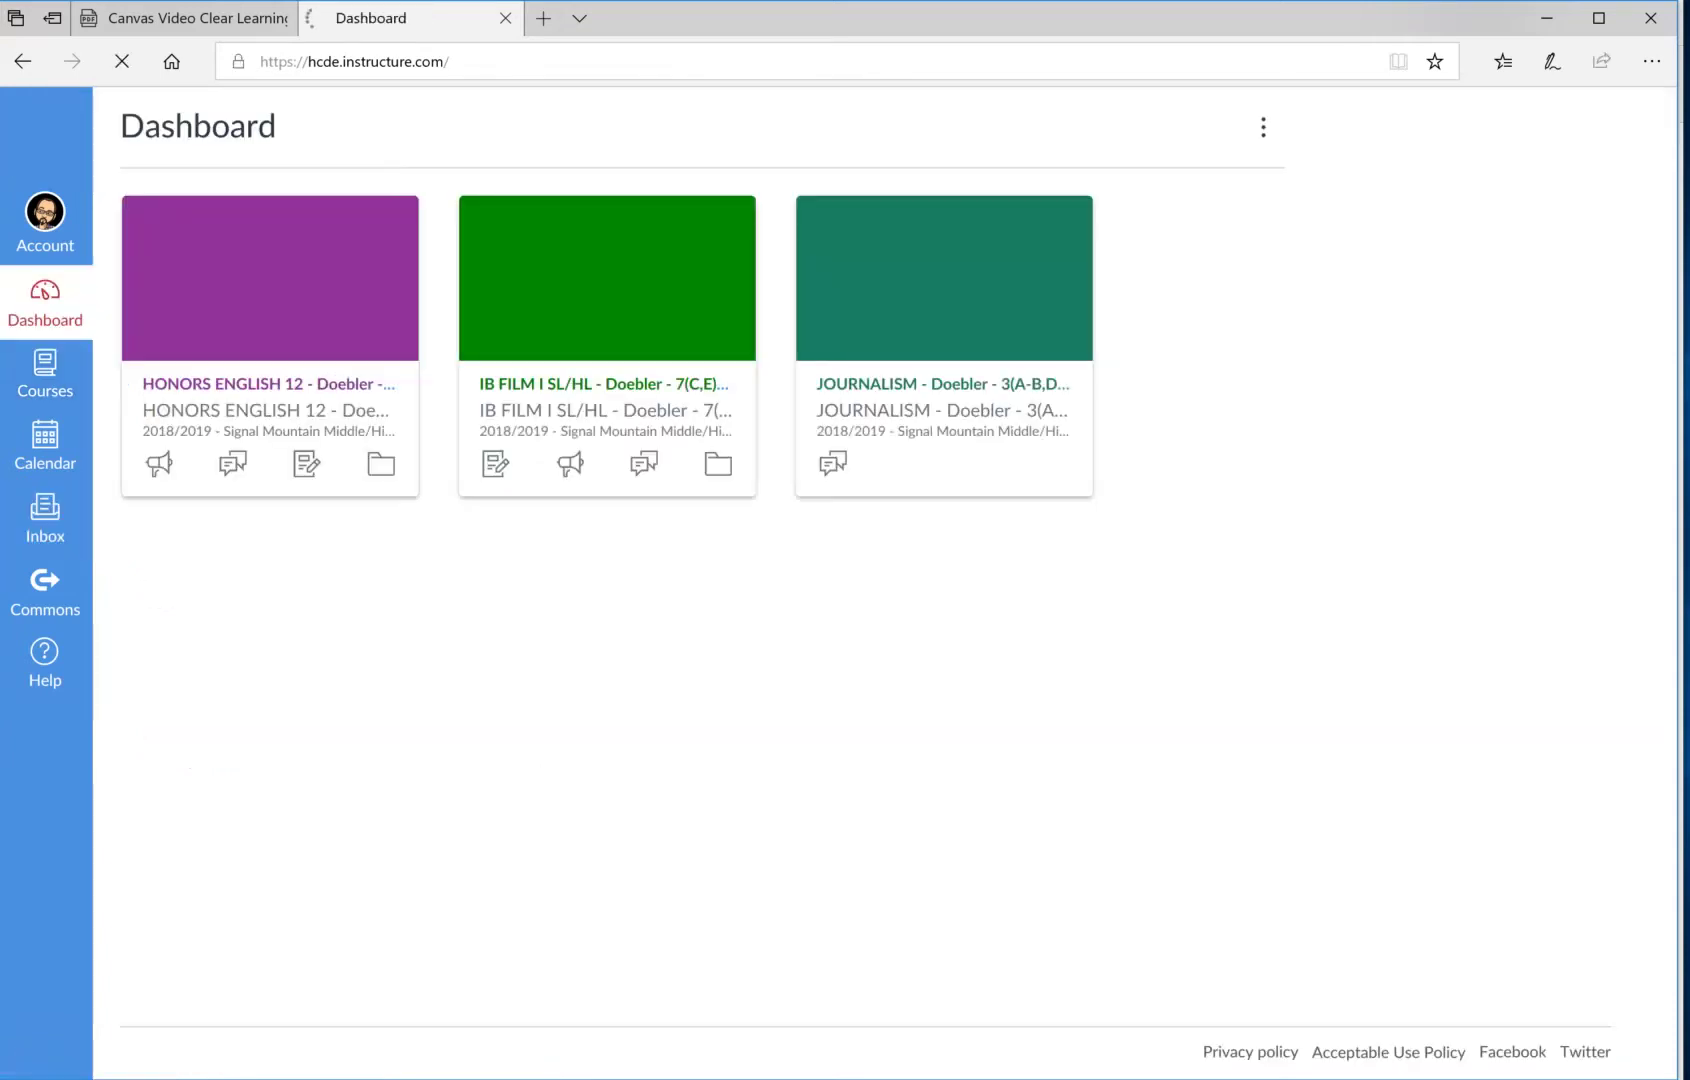
{"action": "key", "text": "ctrl+shift+Tab"}
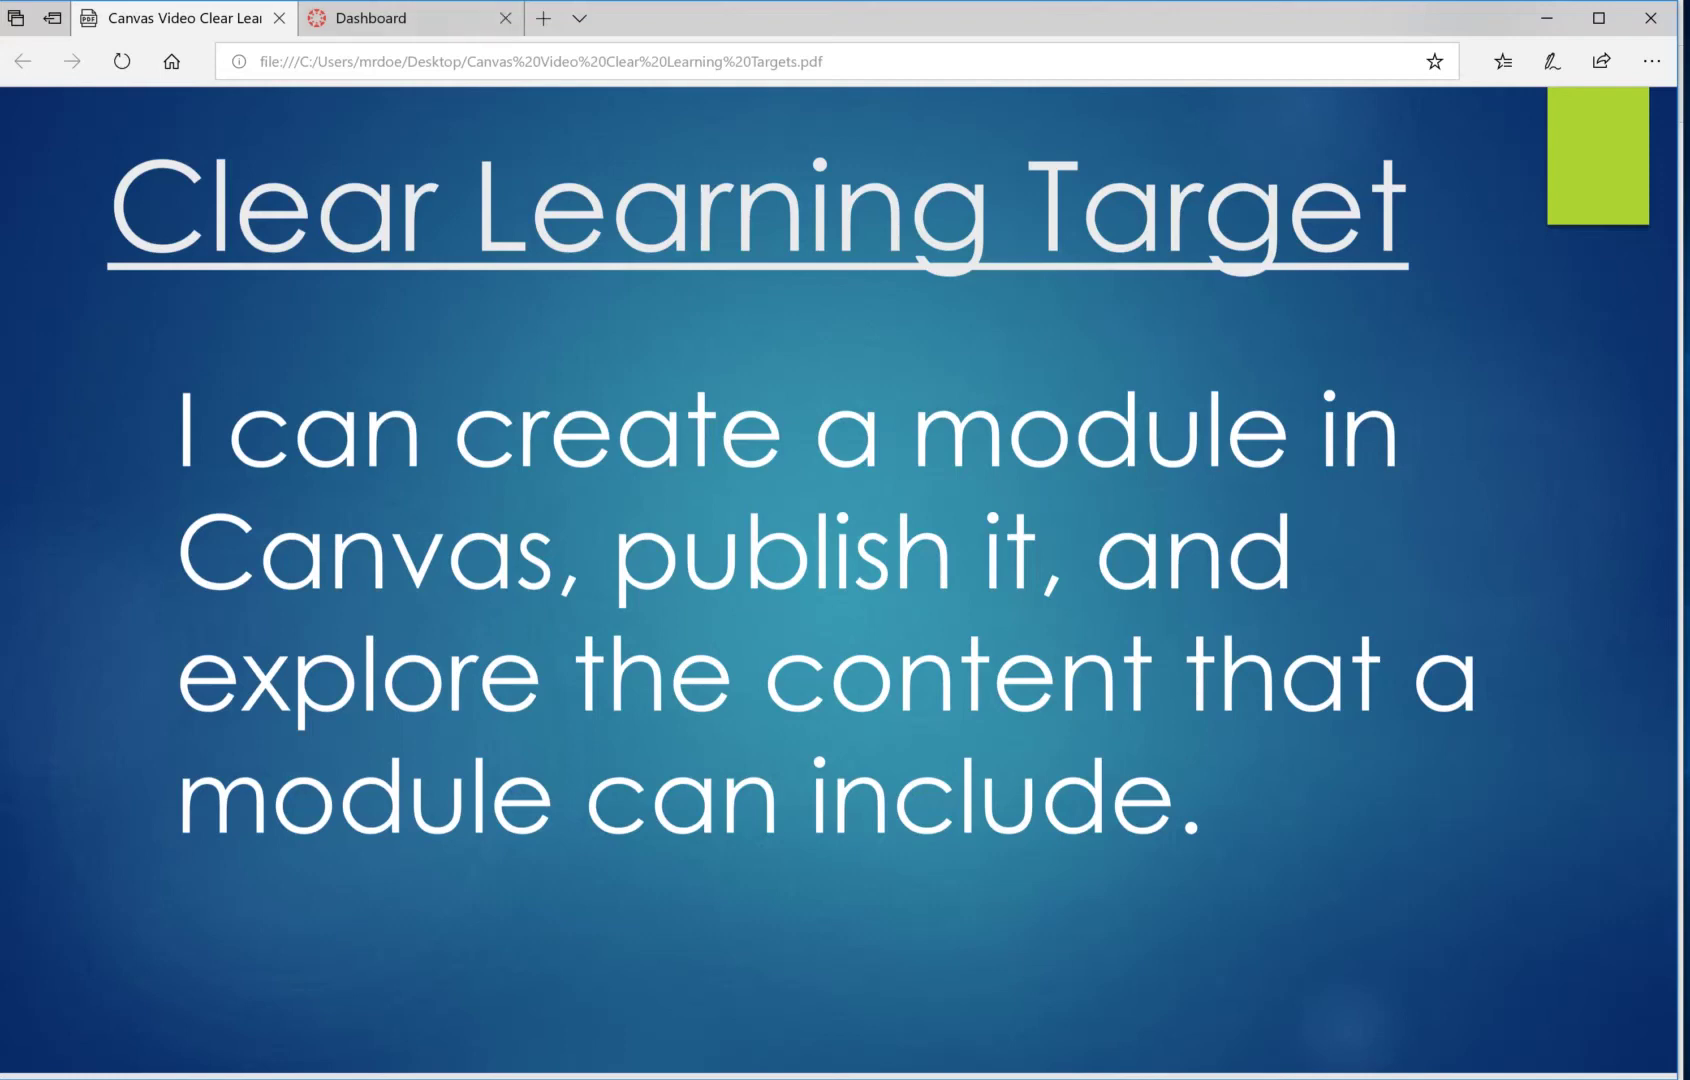
{"action": "left_click", "coordinate": [370, 18]}
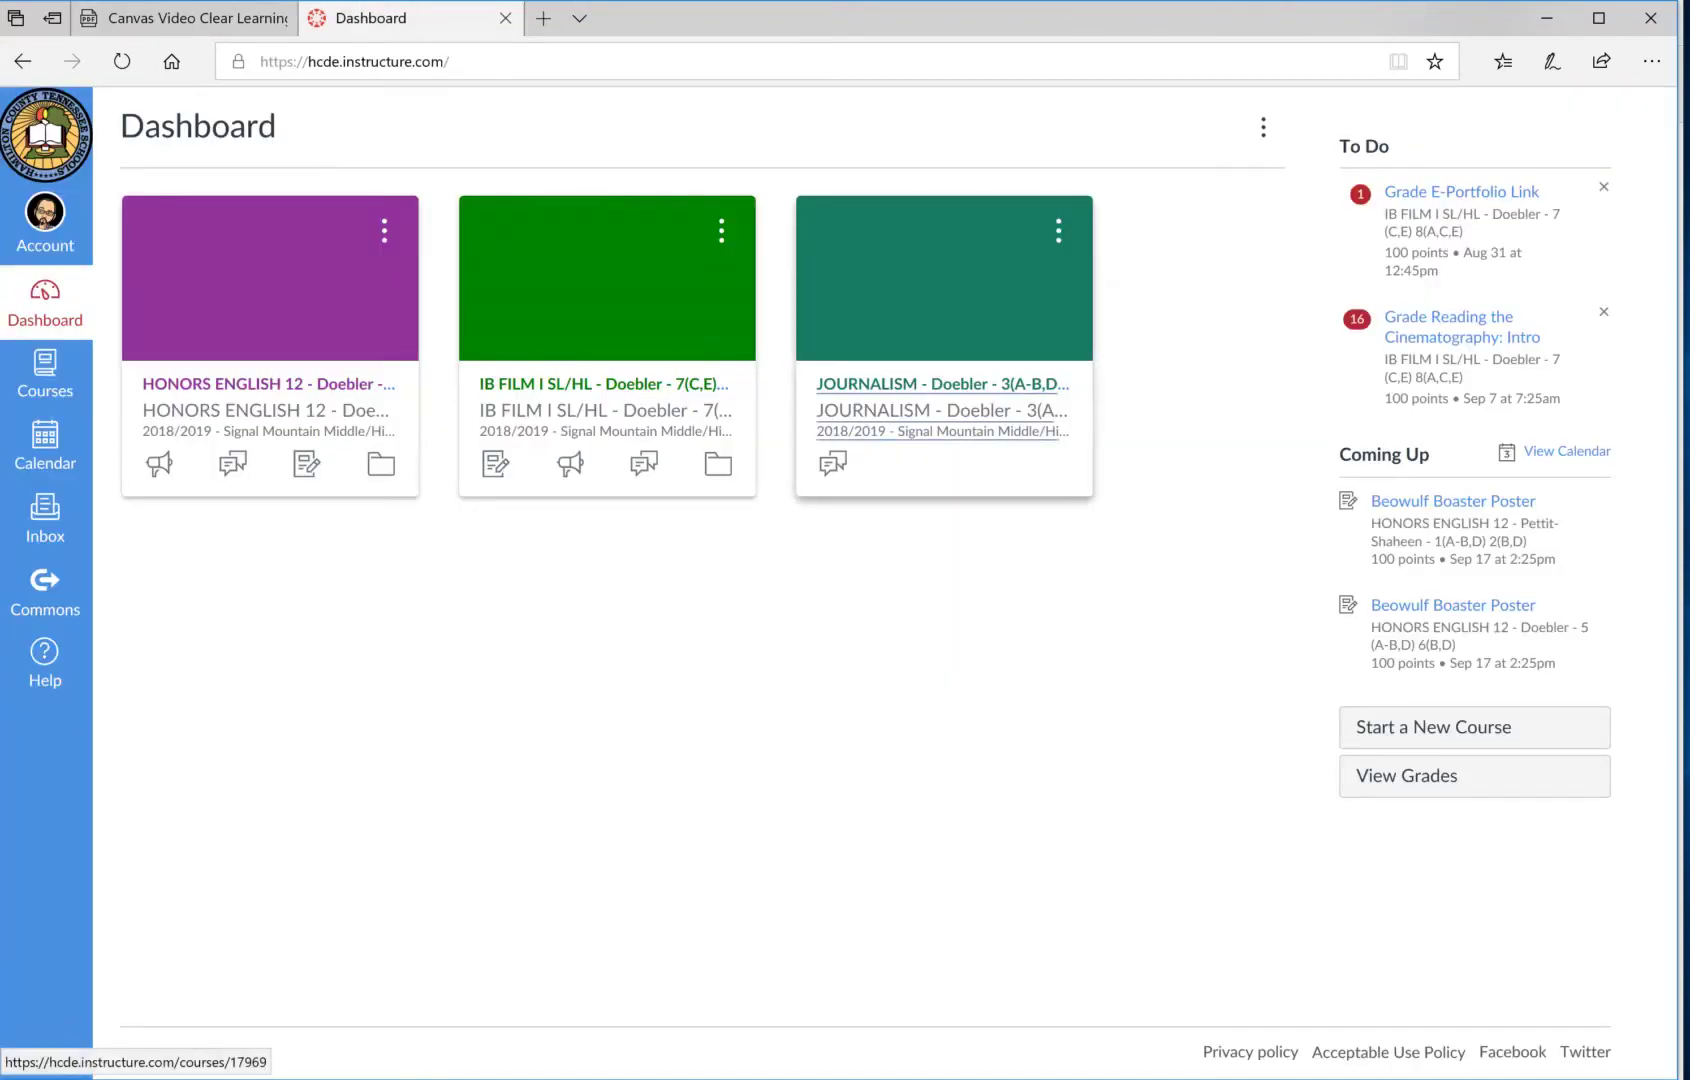
Open the JOURNALISM course and start a new module named "How to Use Canvas".
{"action": "left_click", "coordinate": [944, 410]}
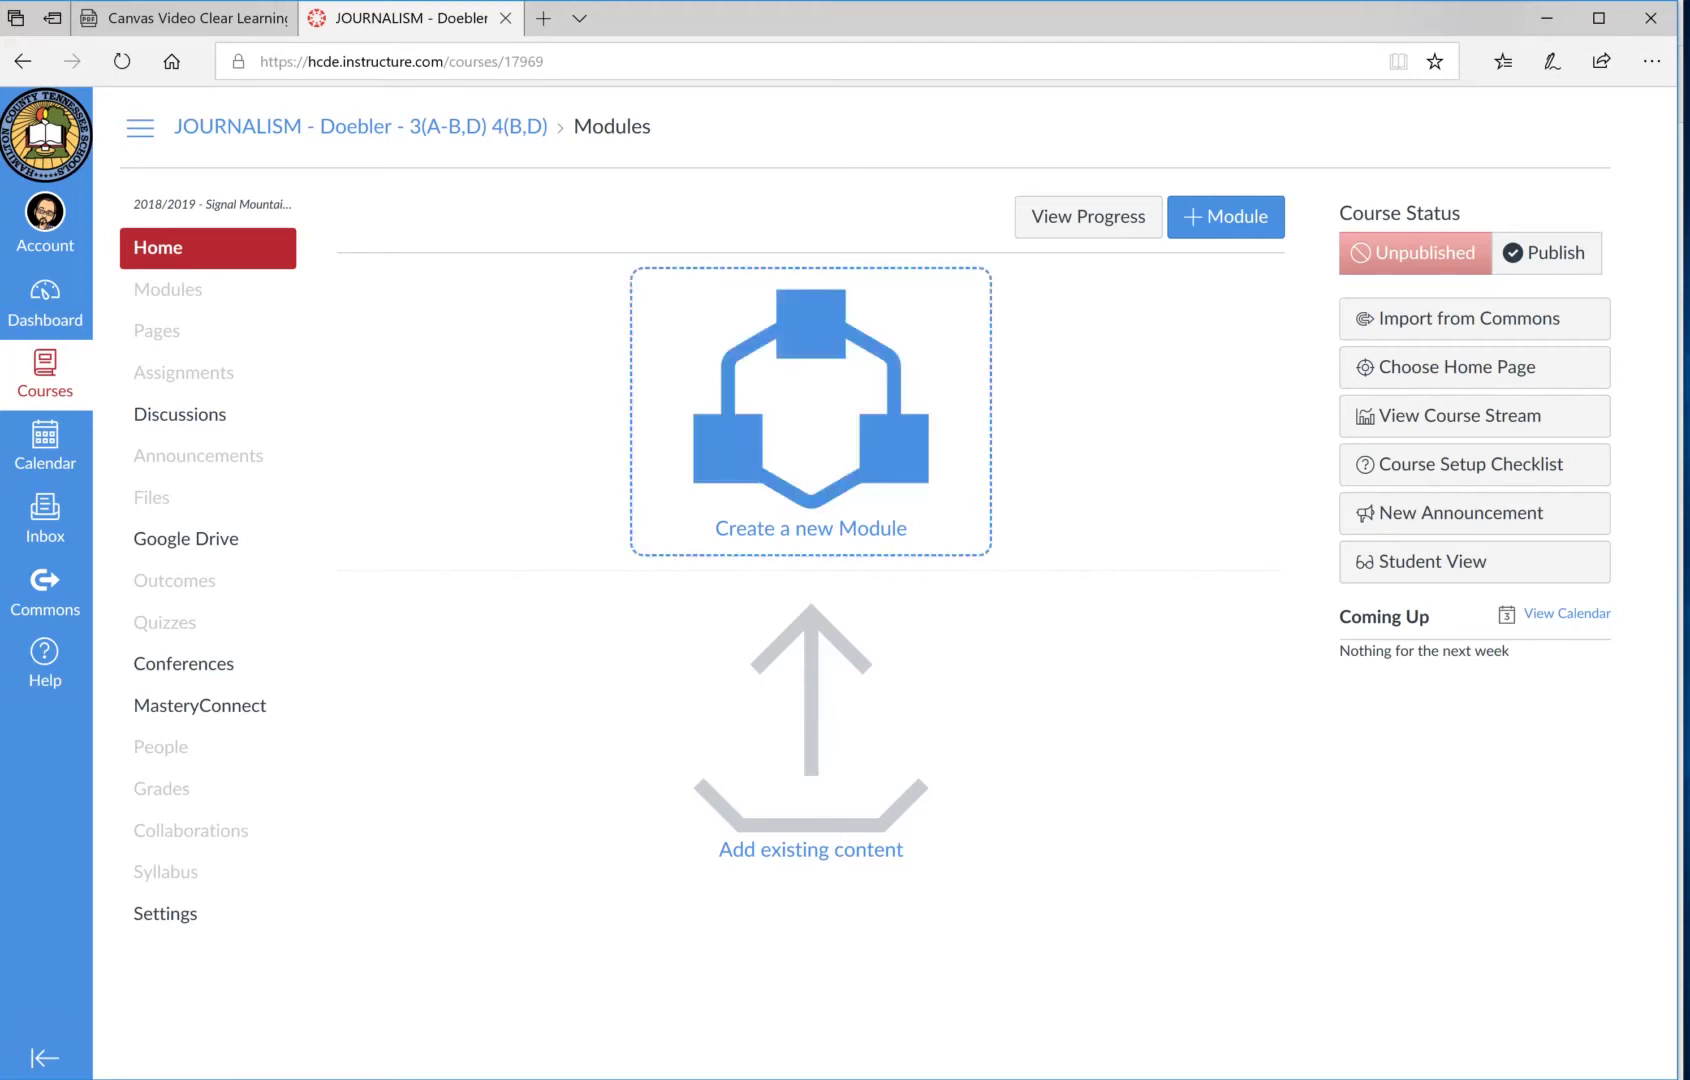
{"action": "key", "text": "Return"}
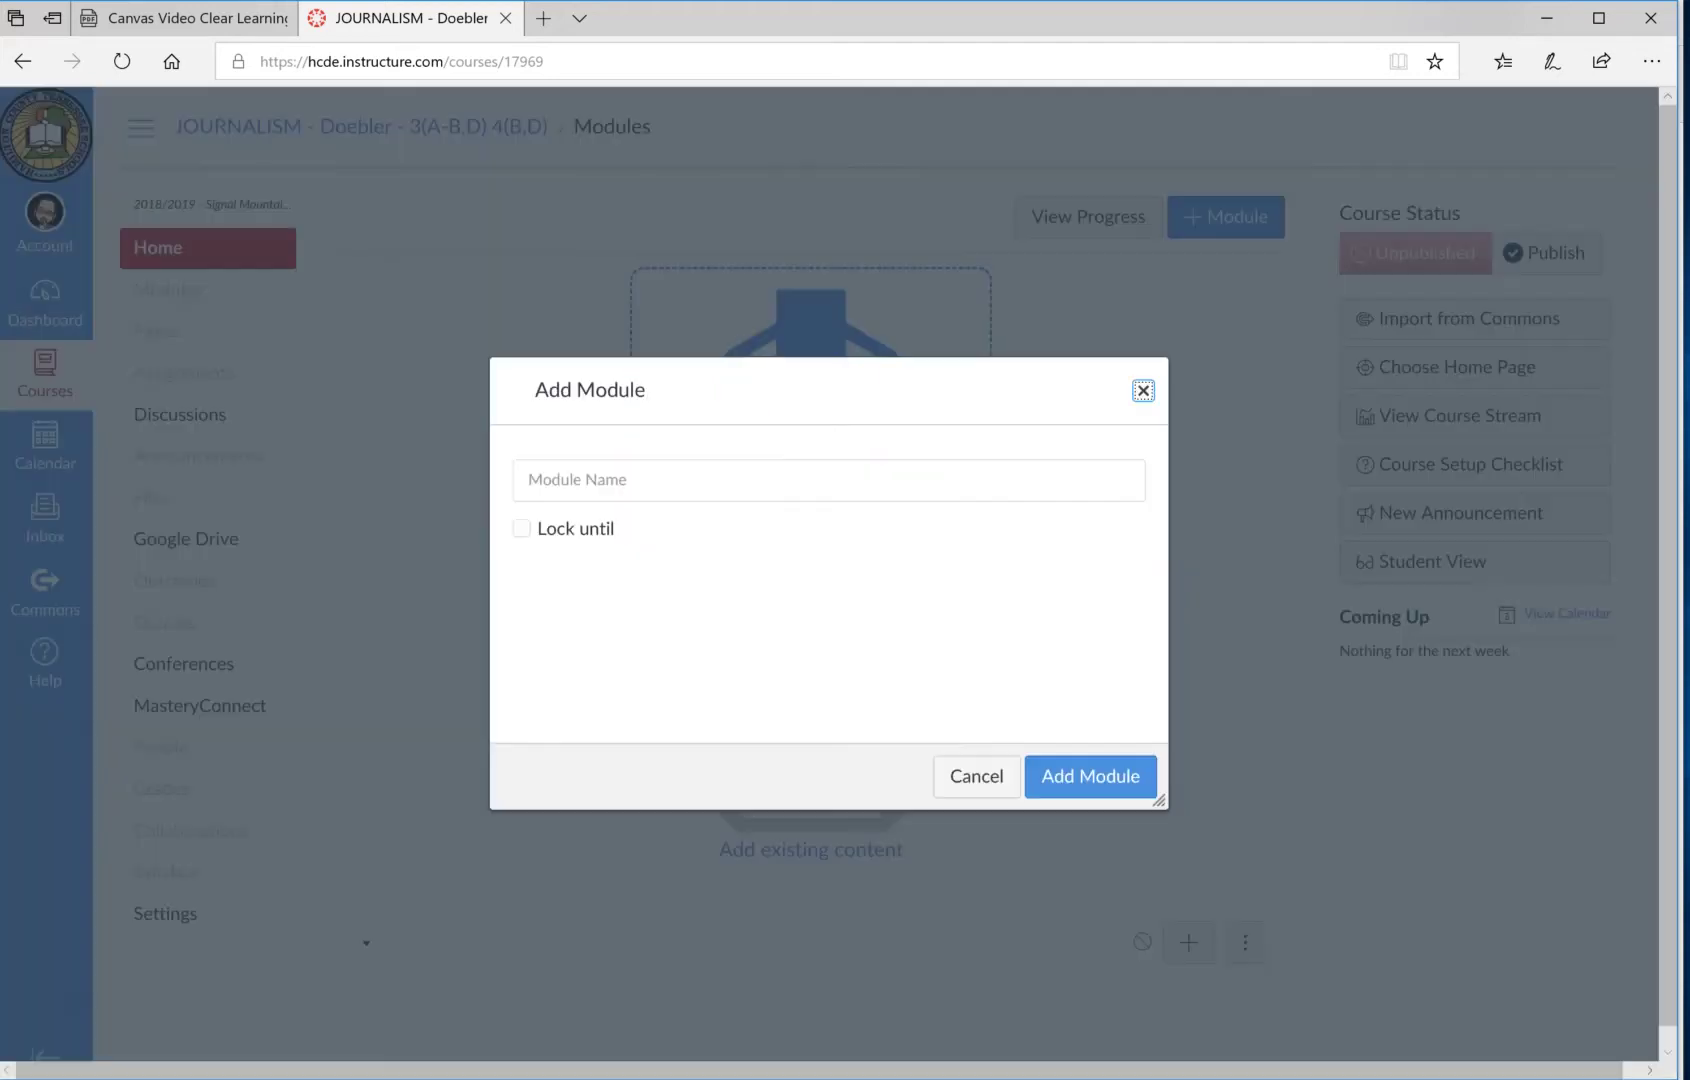
{"action": "key", "text": "Tab"}
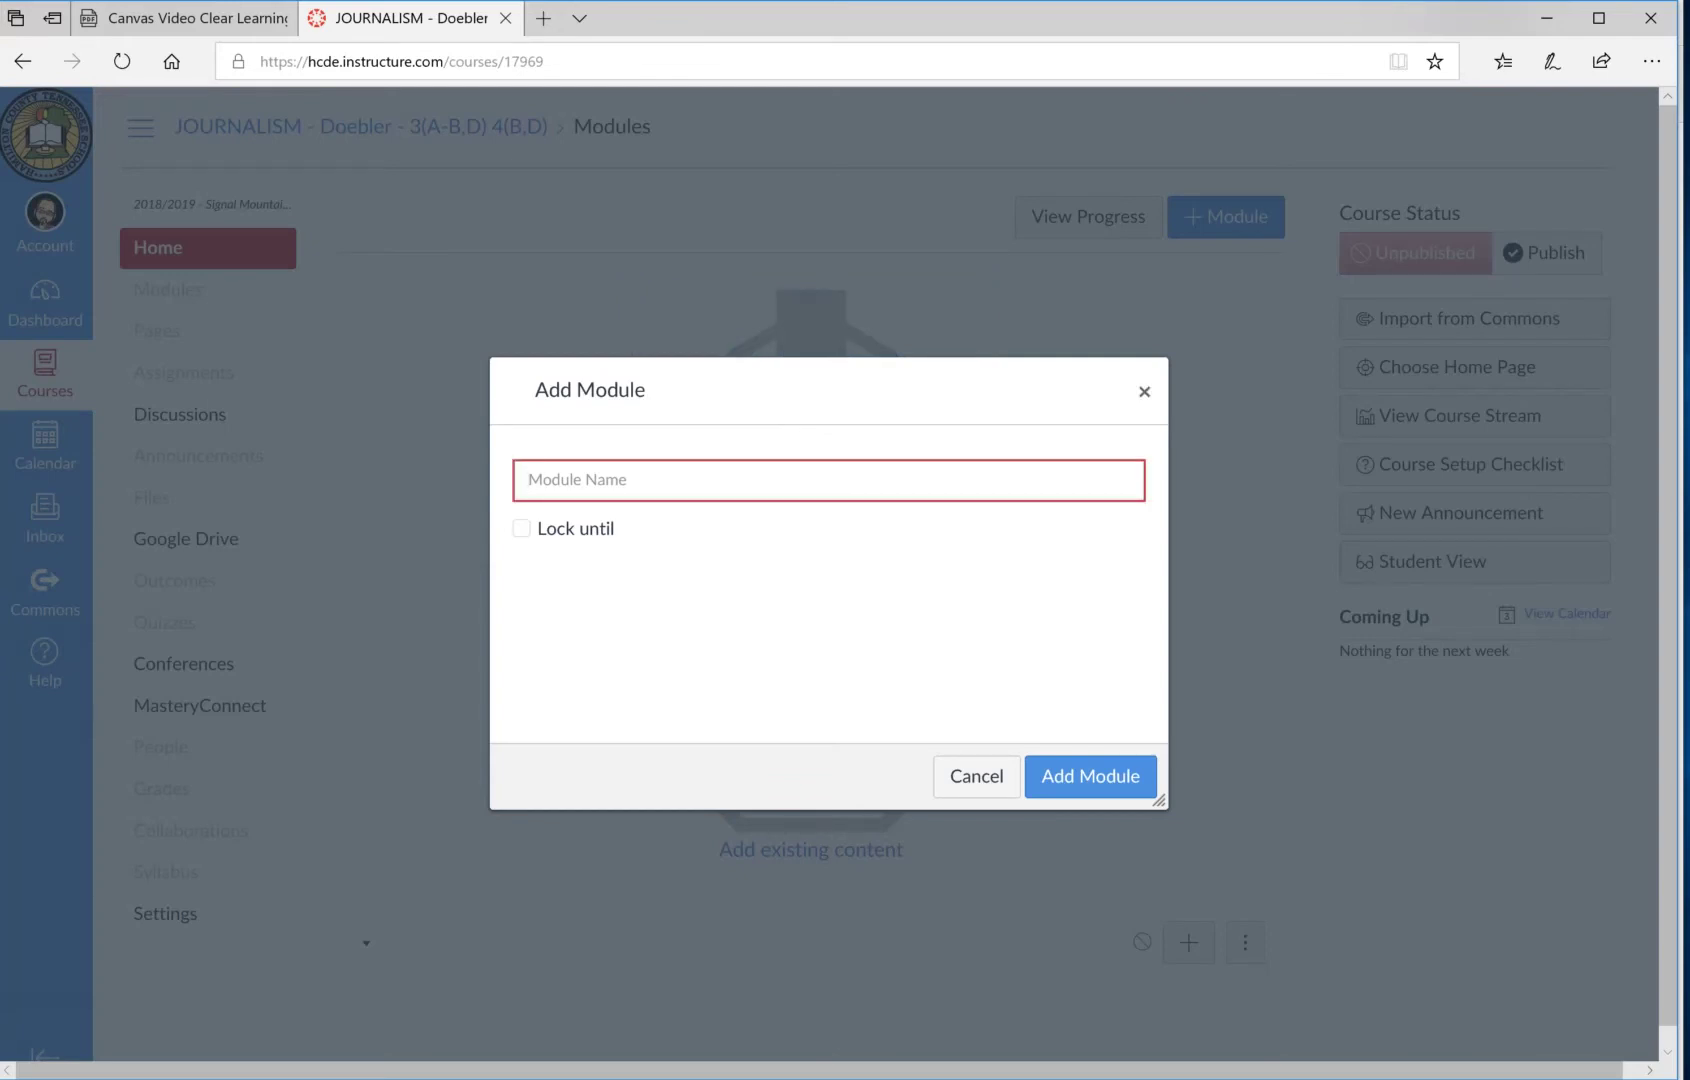
{"action": "type", "text": "How to Use Canvas"}
Try the module's Lock until option with its unlock date calendar, and disable the option again.
{"action": "key", "text": "Tab"}
{"action": "key", "text": "Tab"}
{"action": "key", "text": "space"}
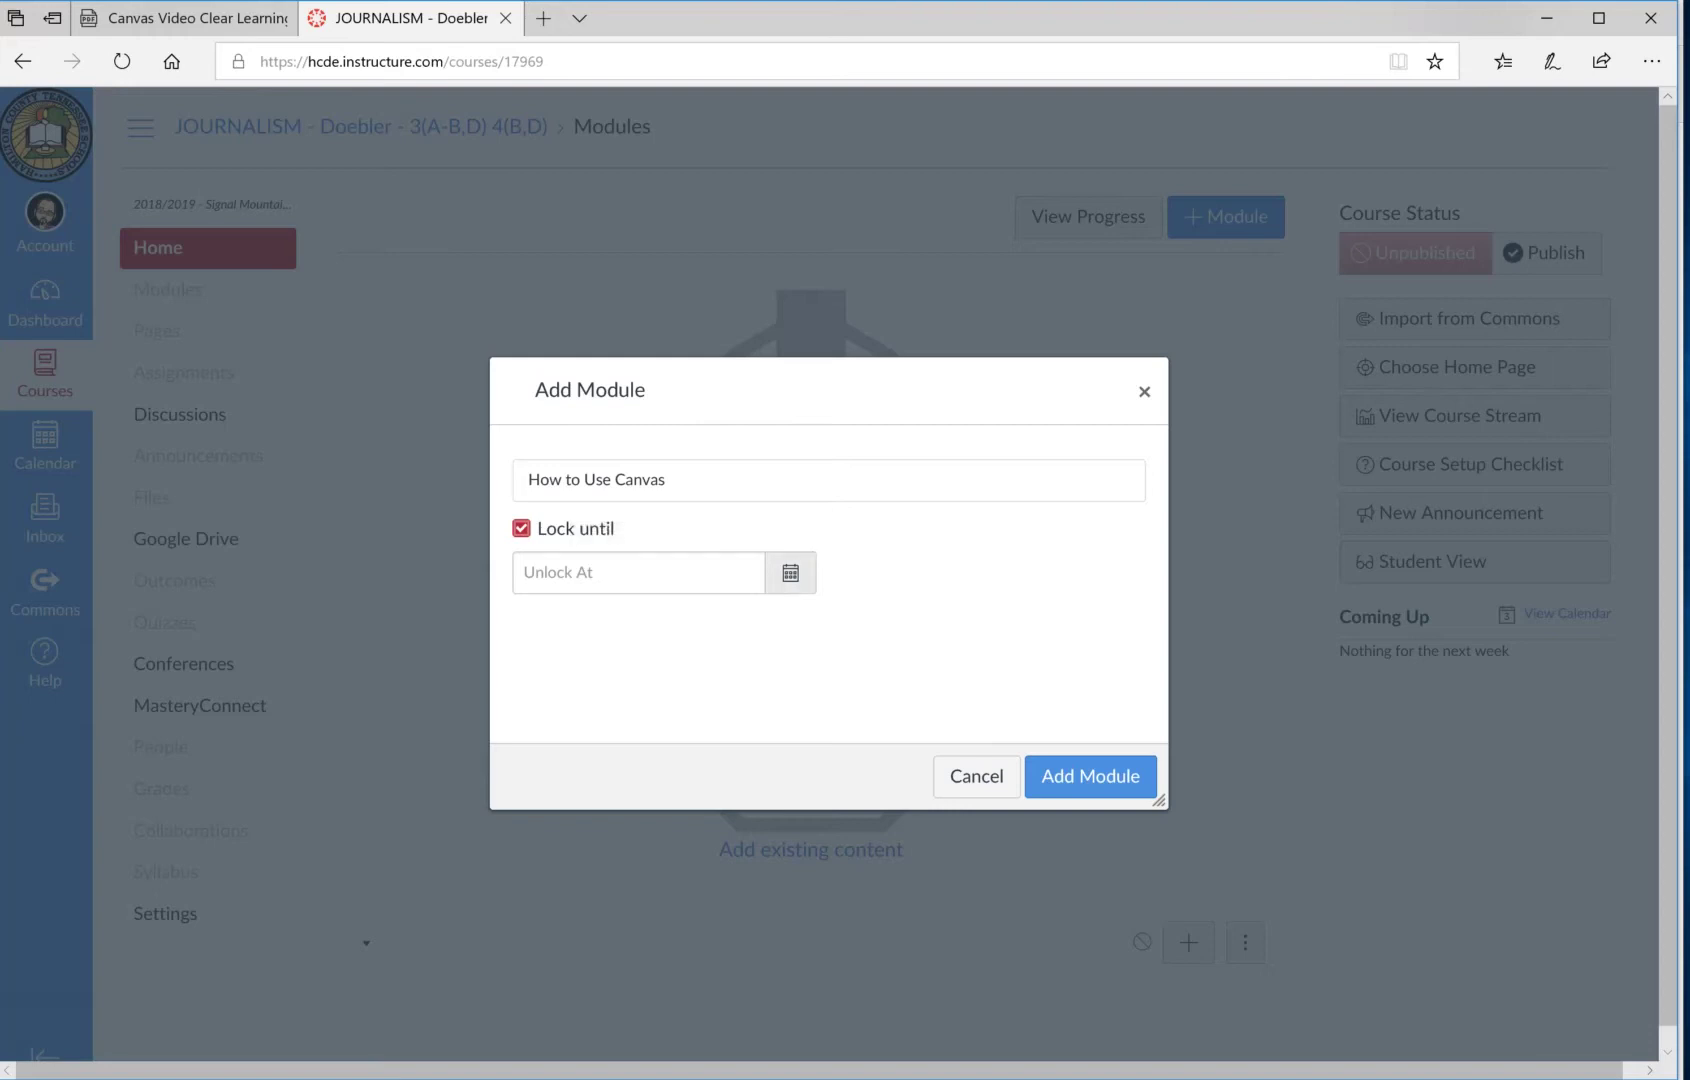
{"action": "left_click", "coordinate": [790, 572]}
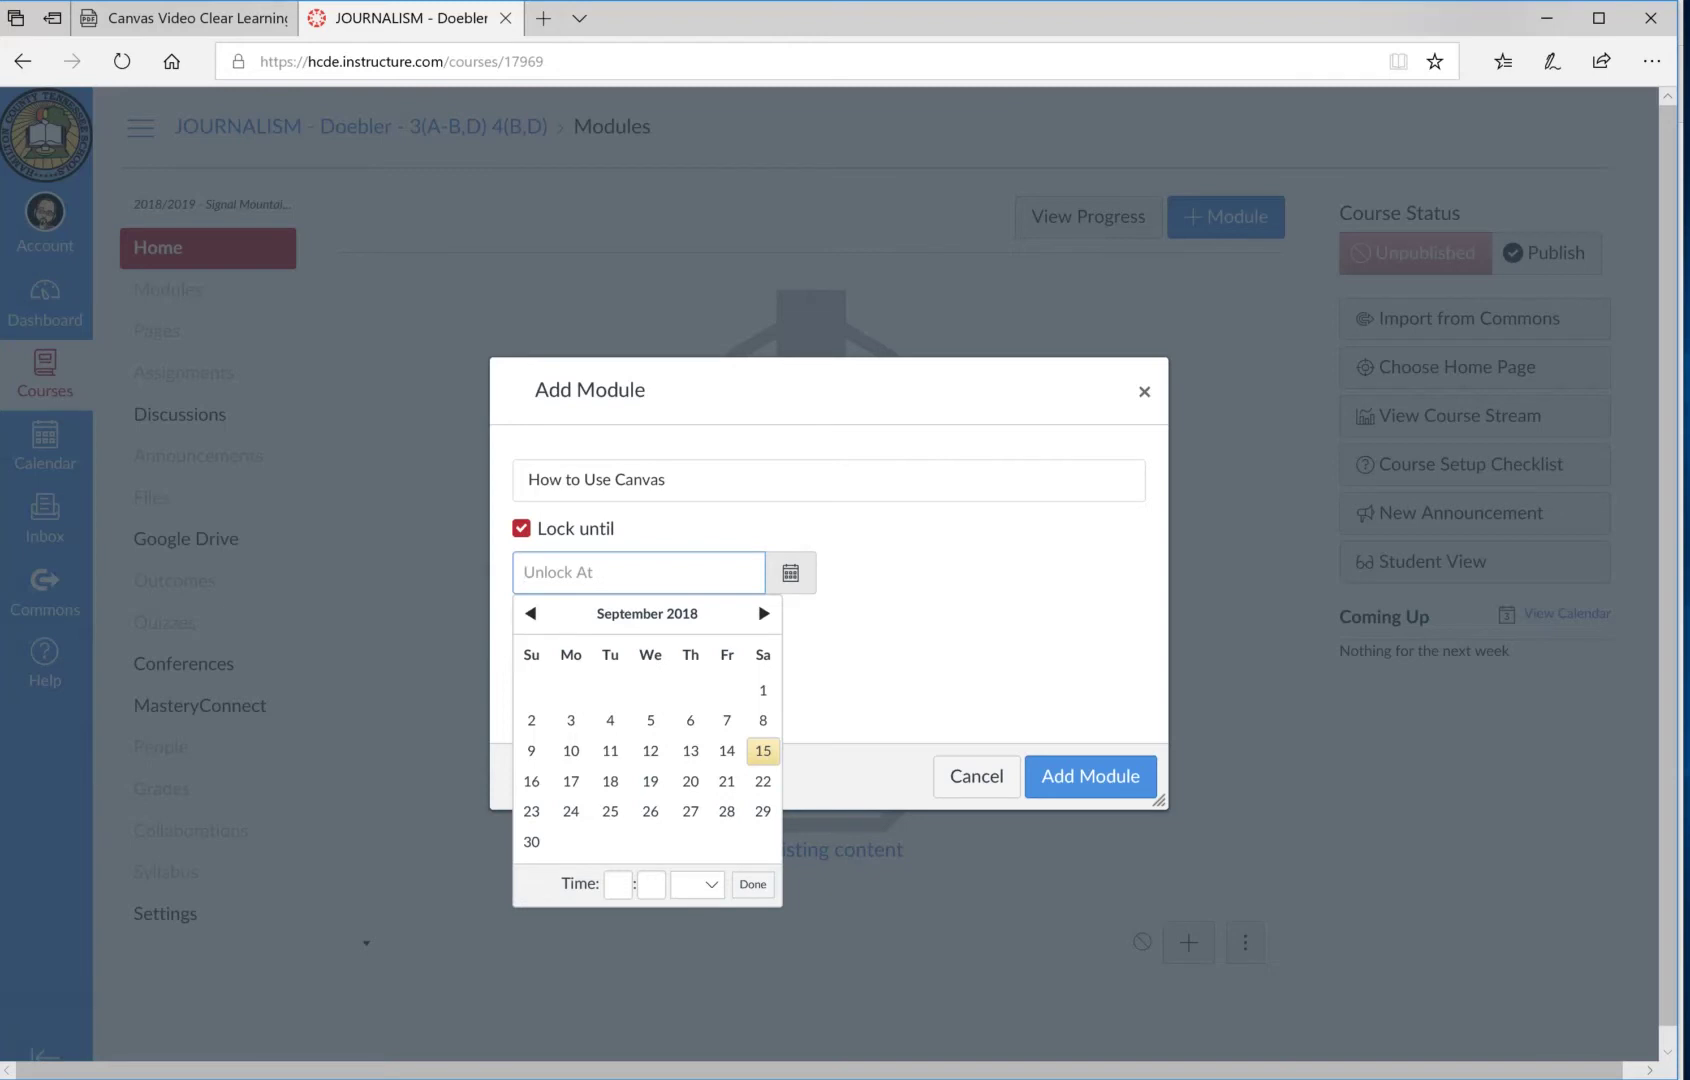
{"action": "left_click", "coordinate": [790, 572]}
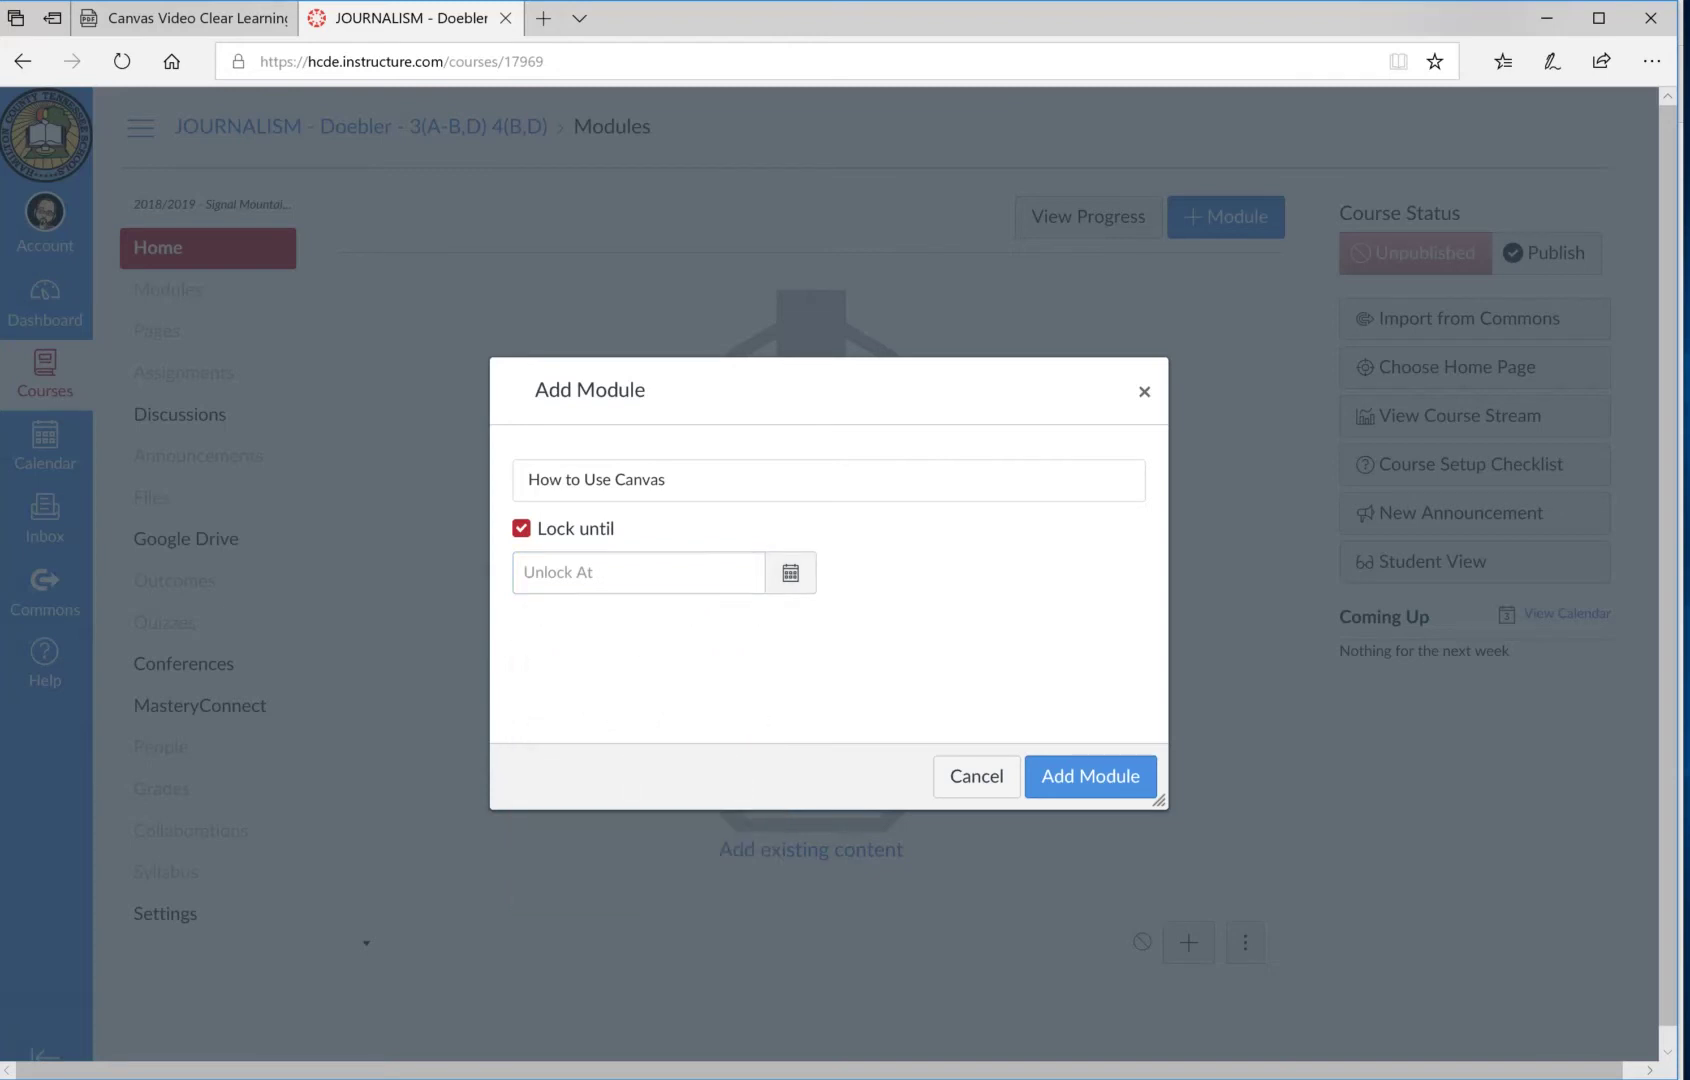
{"action": "left_click", "coordinate": [521, 528]}
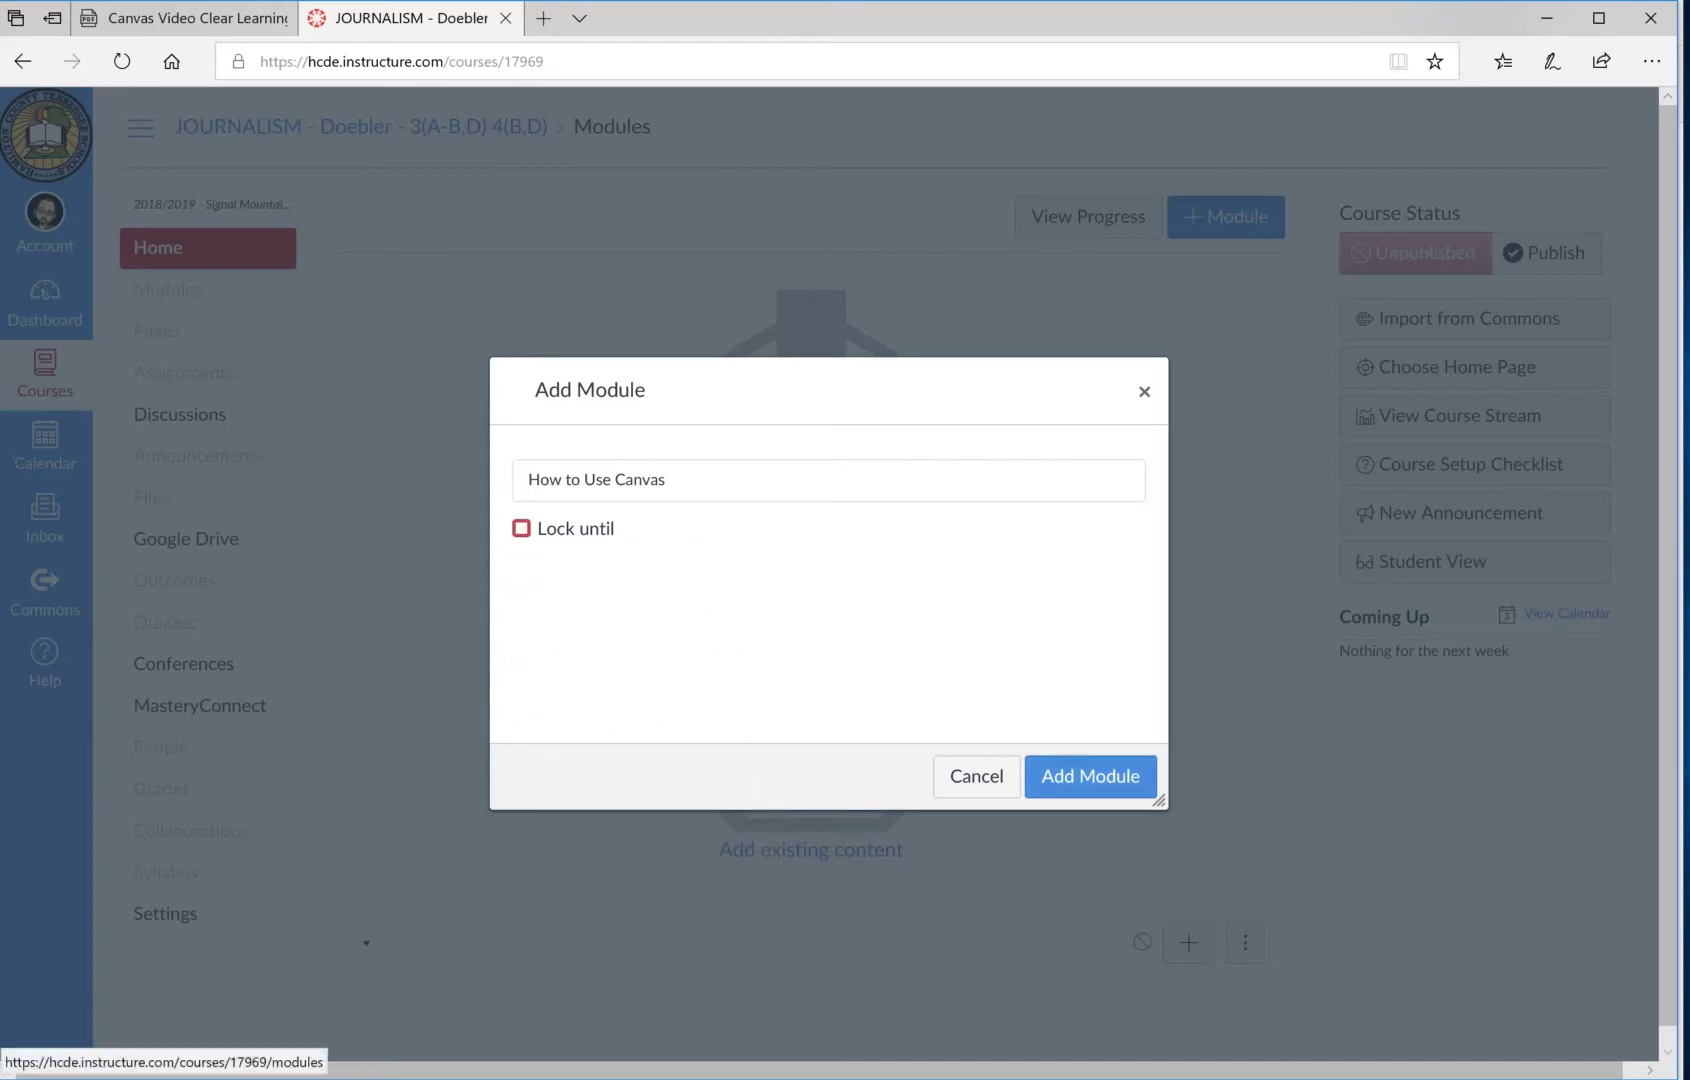
Add the "How to Use Canvas" module to the course without a lock date.
{"action": "key", "text": "Return"}
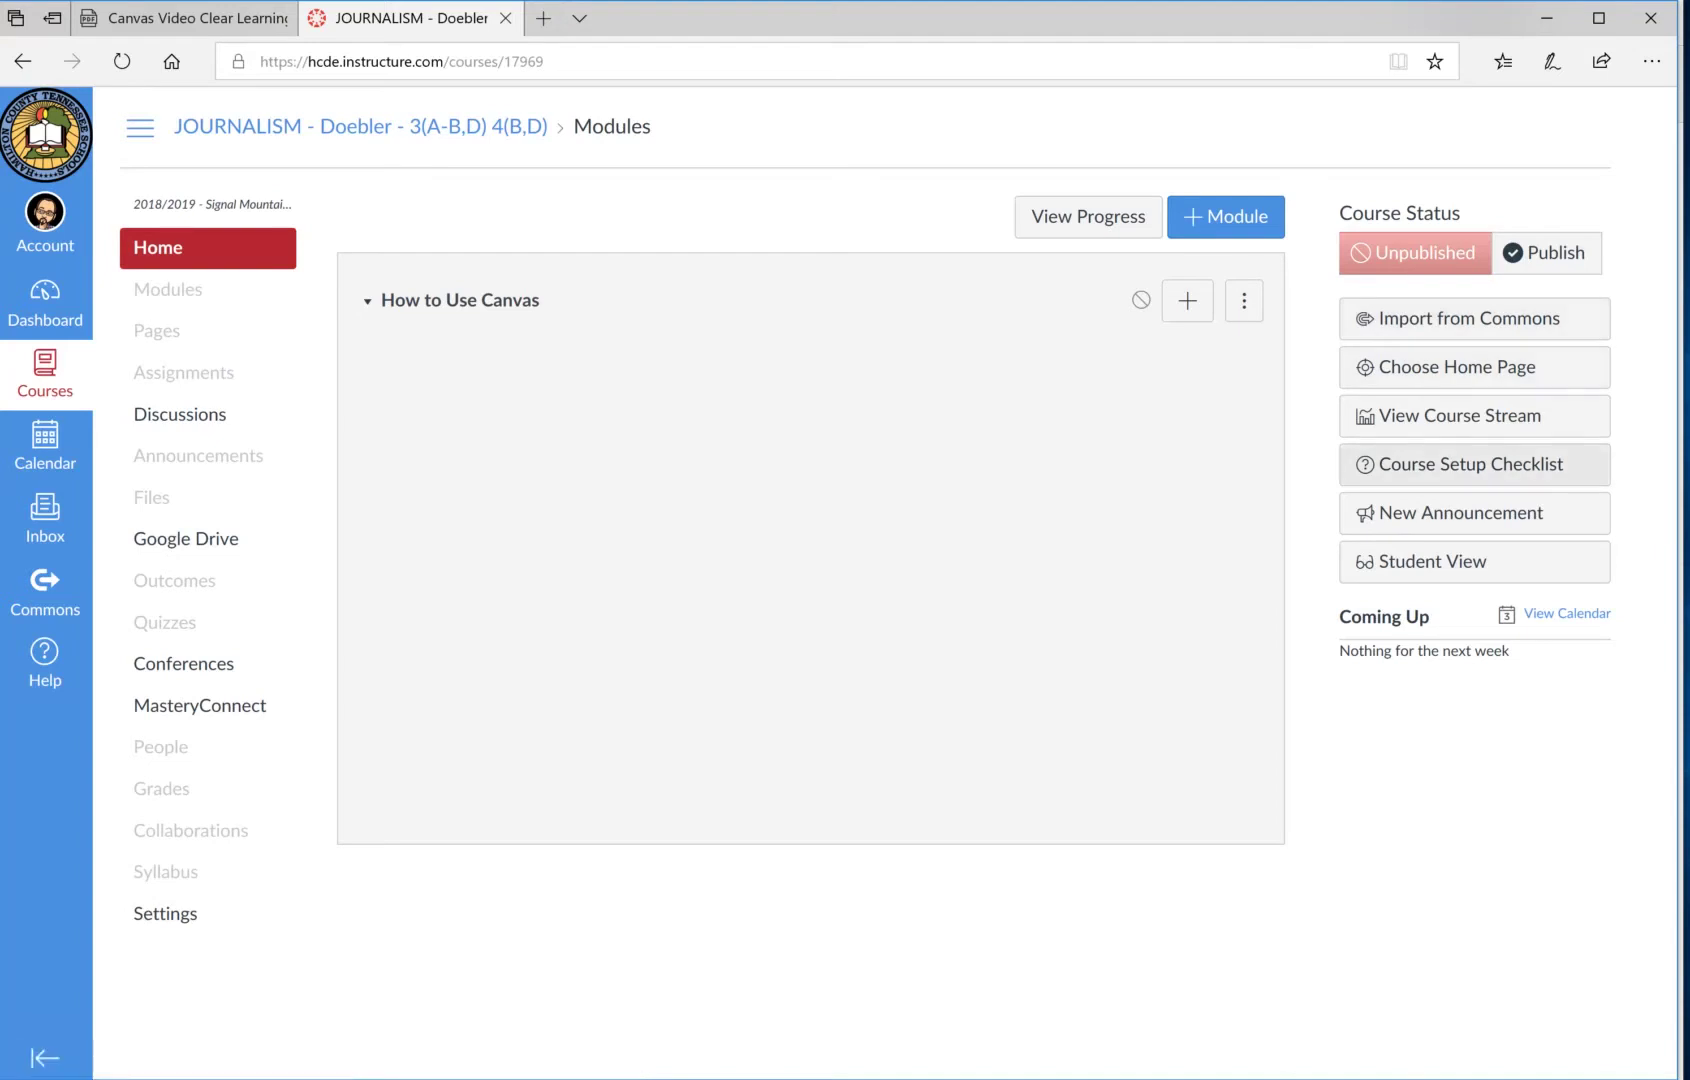
Check the course's modules in Student View, leave that view and return to the Dashboard.
{"action": "left_click", "coordinate": [1432, 561]}
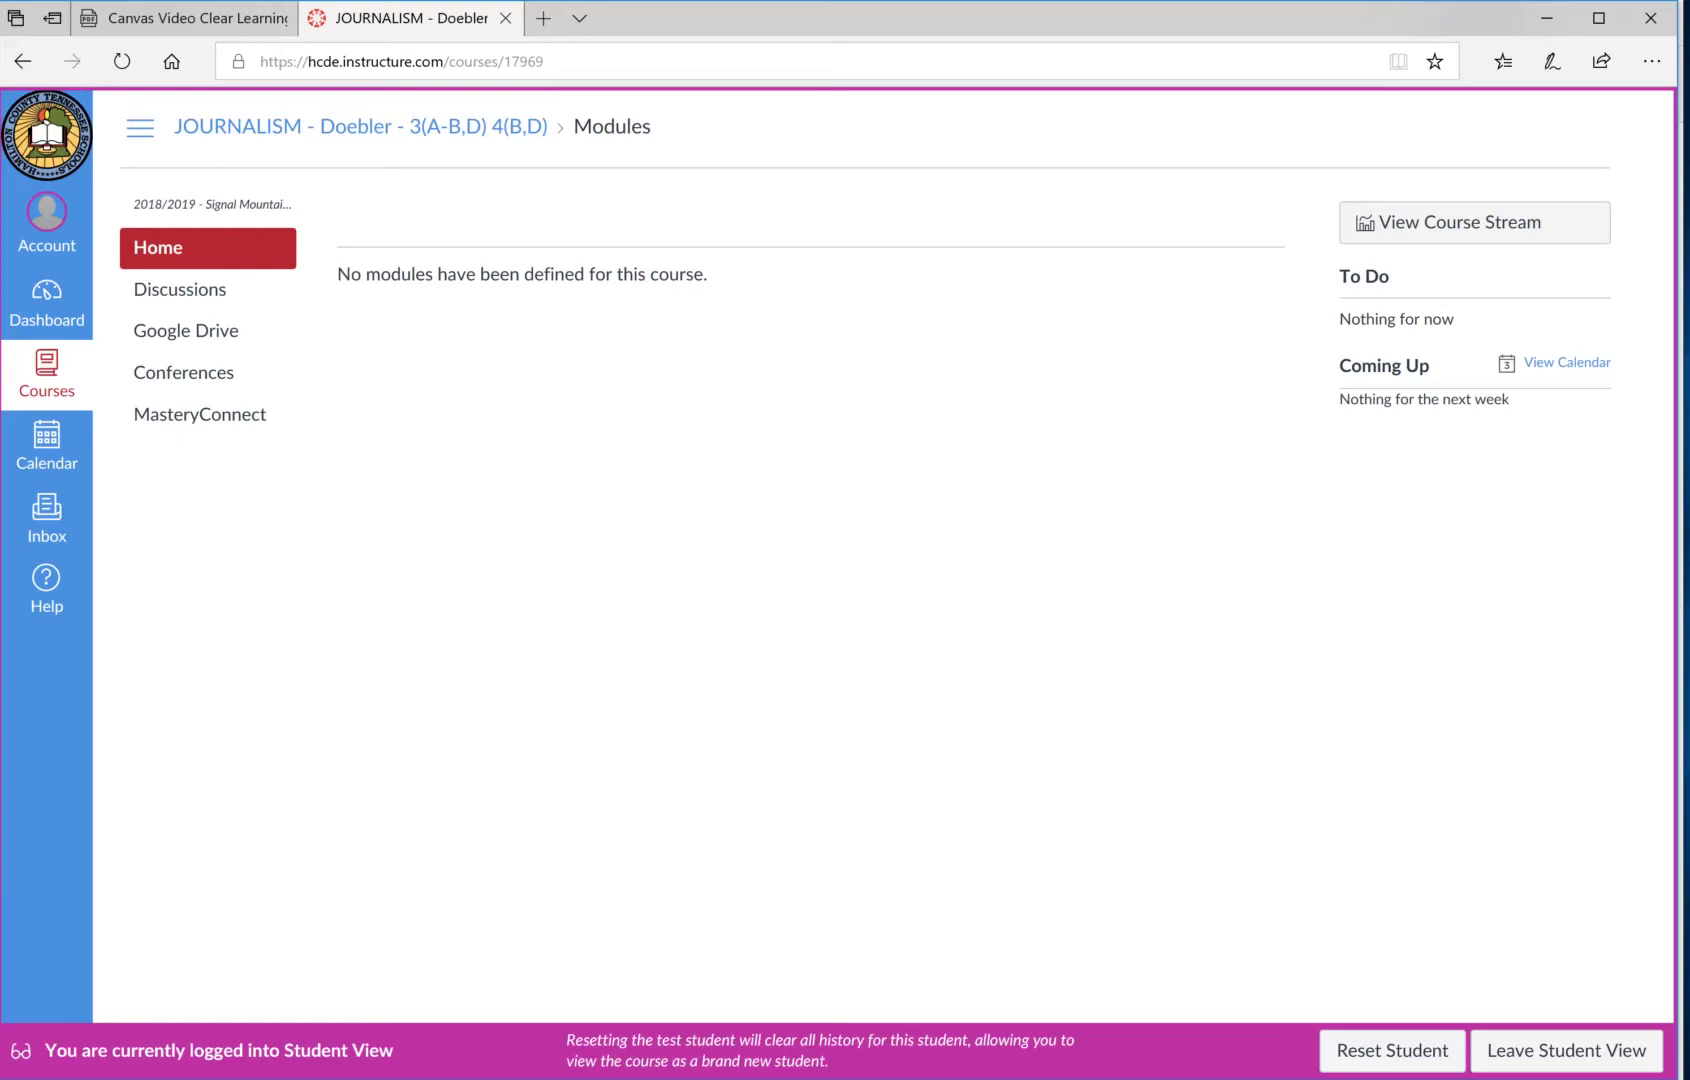
{"action": "left_click", "coordinate": [1566, 1050]}
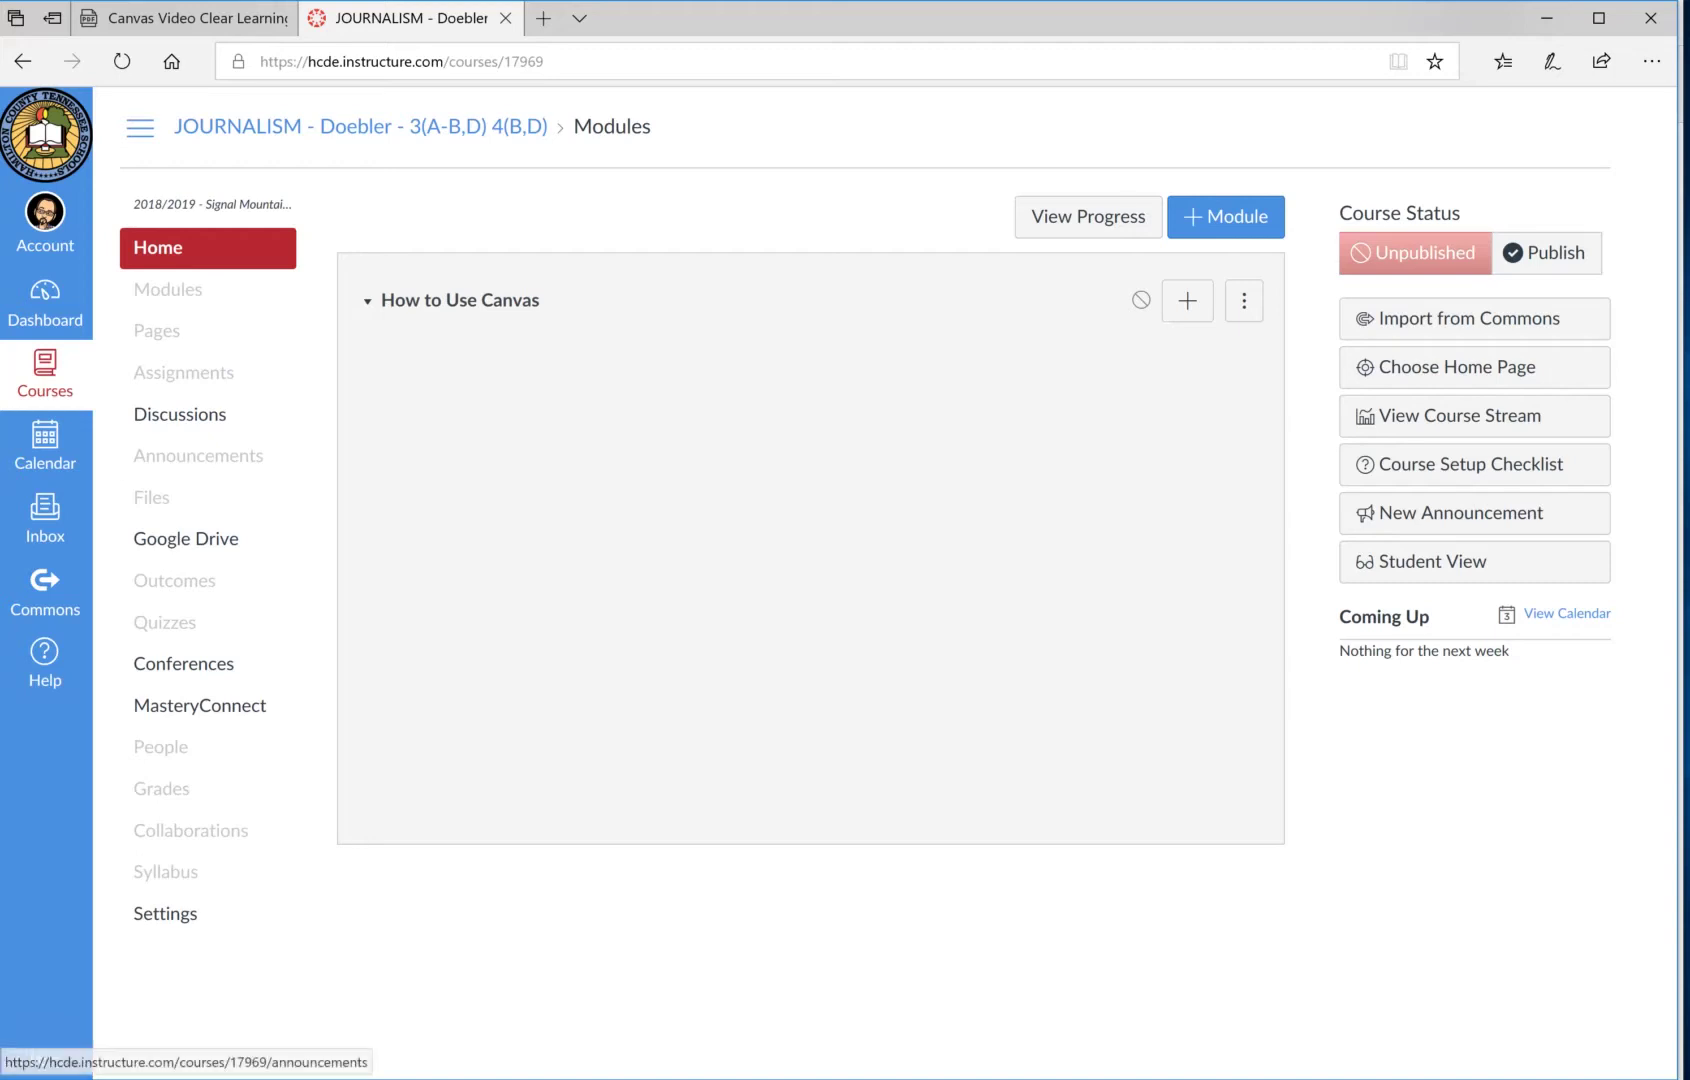
{"action": "left_click", "coordinate": [45, 302]}
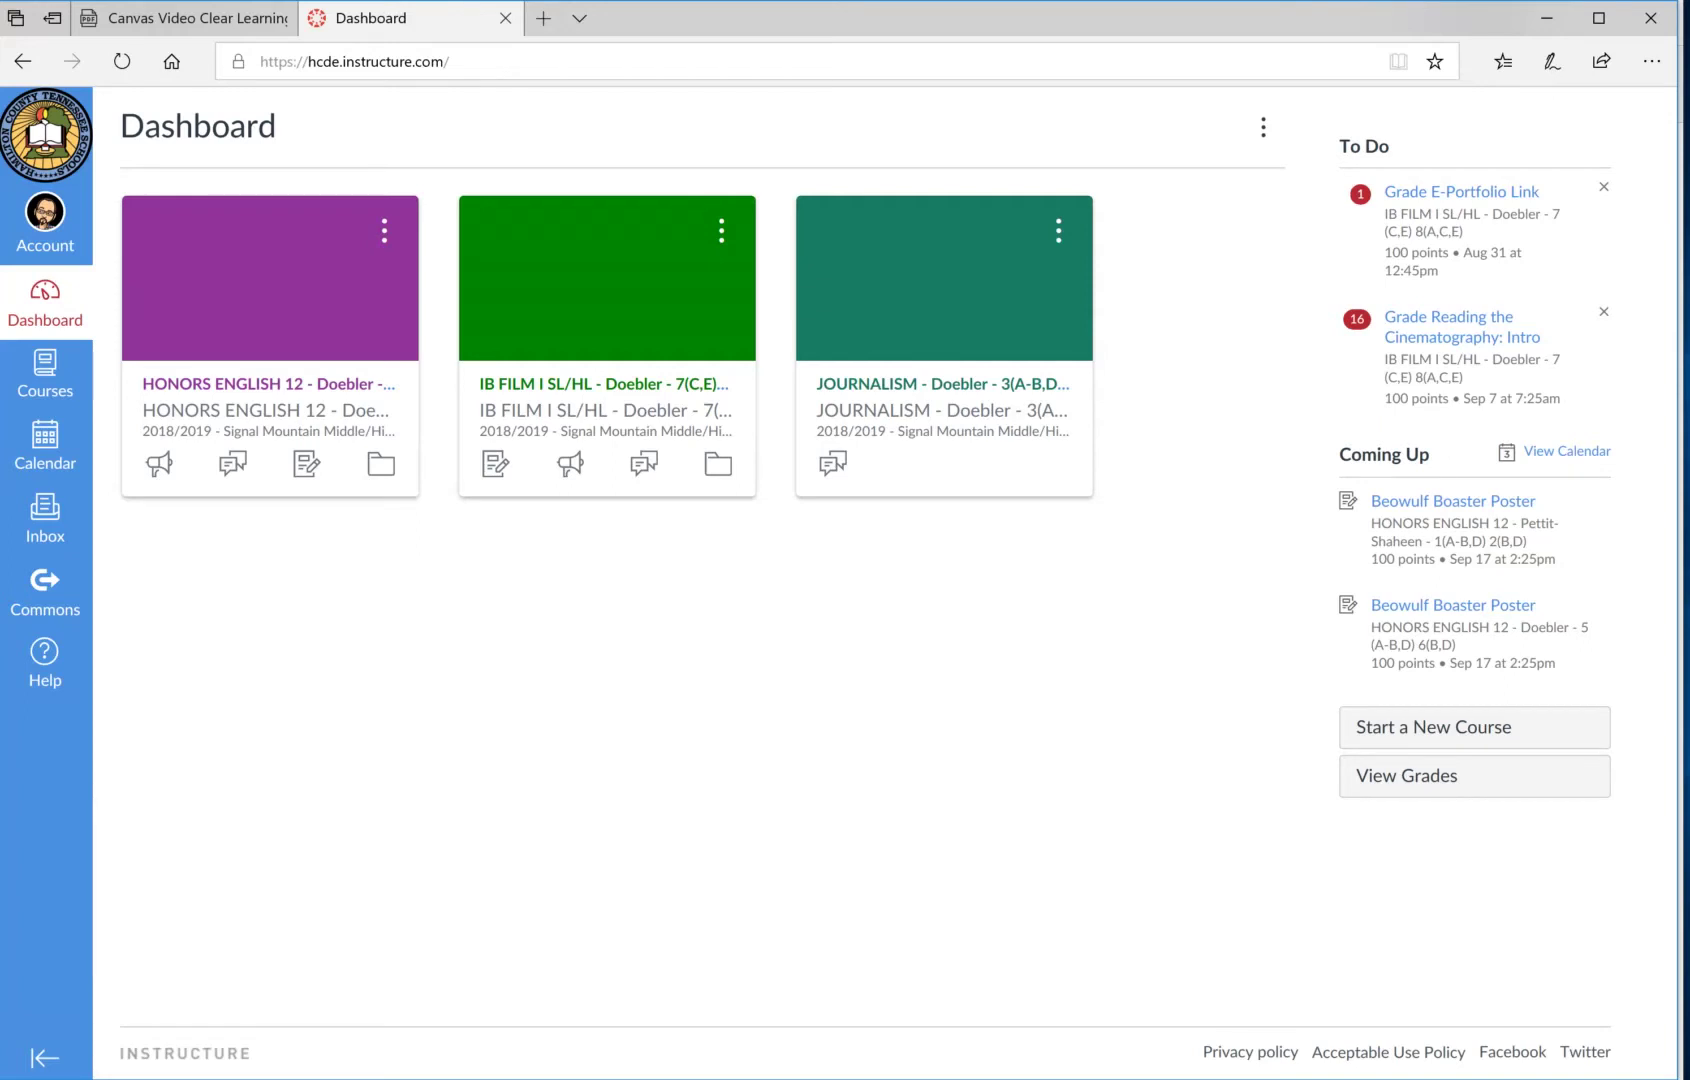
Open the HONORS ENGLISH 12 course and look over the items in its "The Struggle is Real" and "Beowulf: Heroes and Monsters" modules.
{"action": "left_click", "coordinate": [240, 320]}
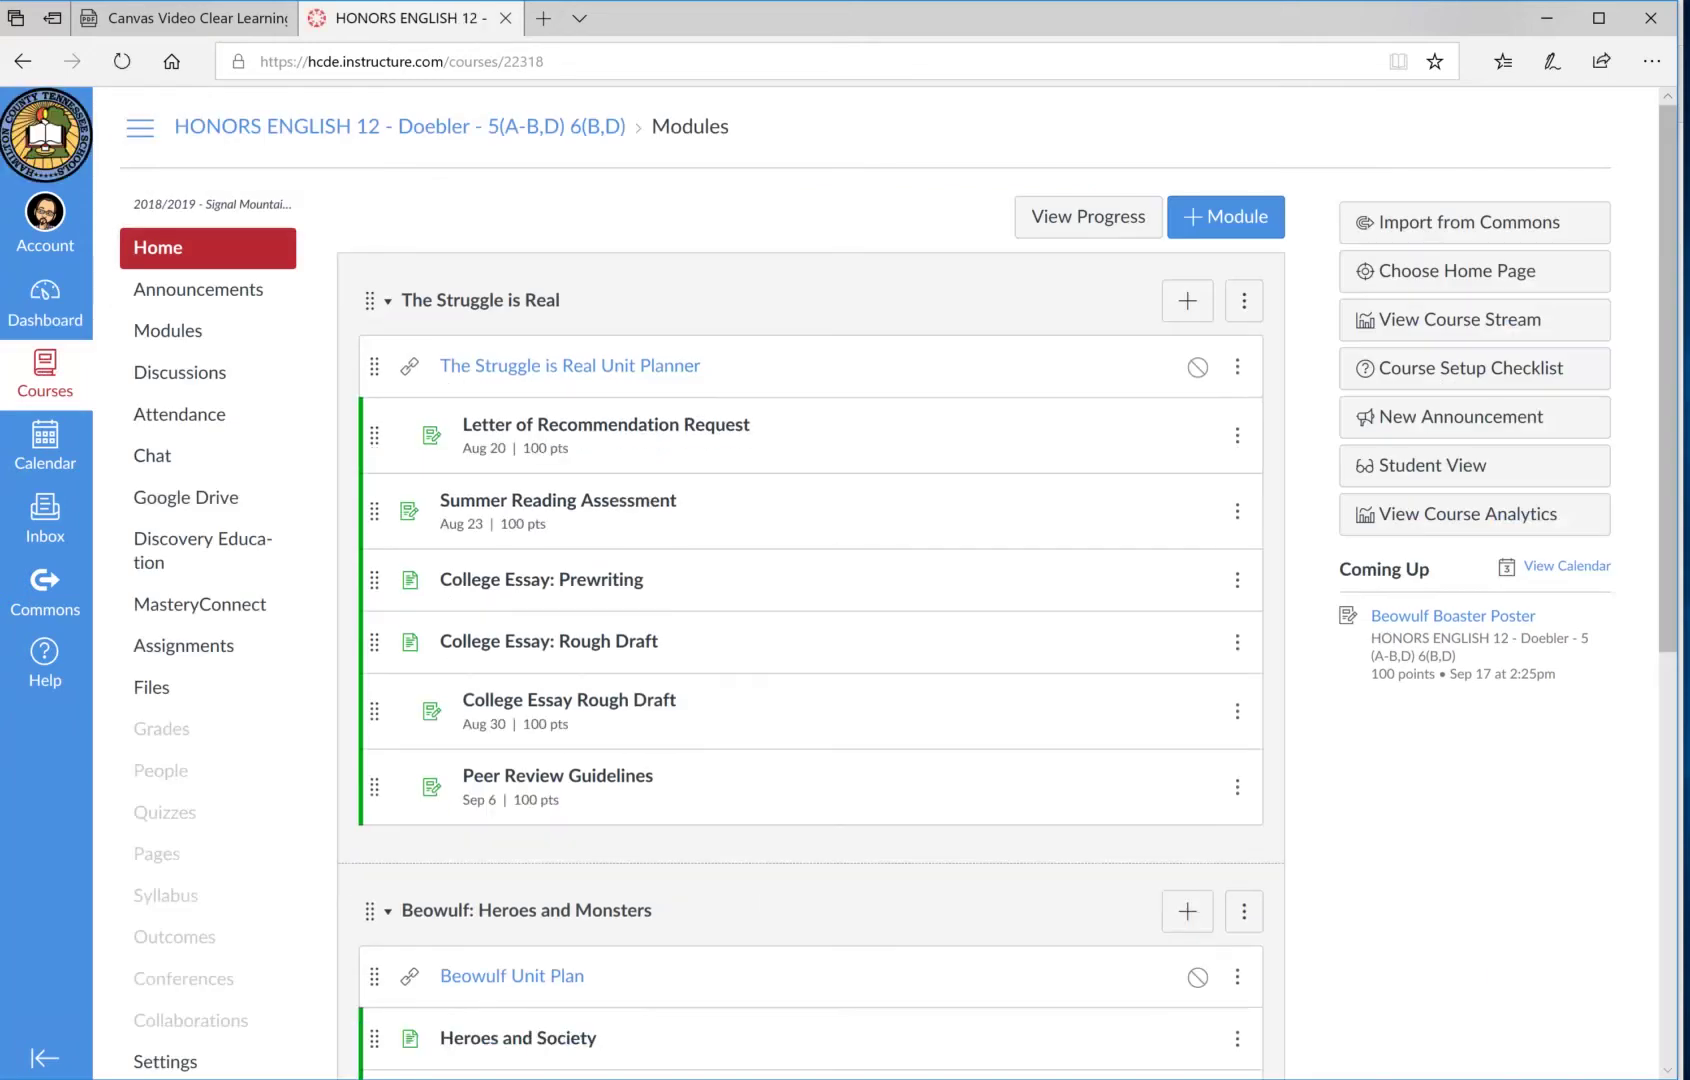
{"action": "scroll", "coordinate": [600, 430], "scroll_direction": "down", "scroll_amount": 3}
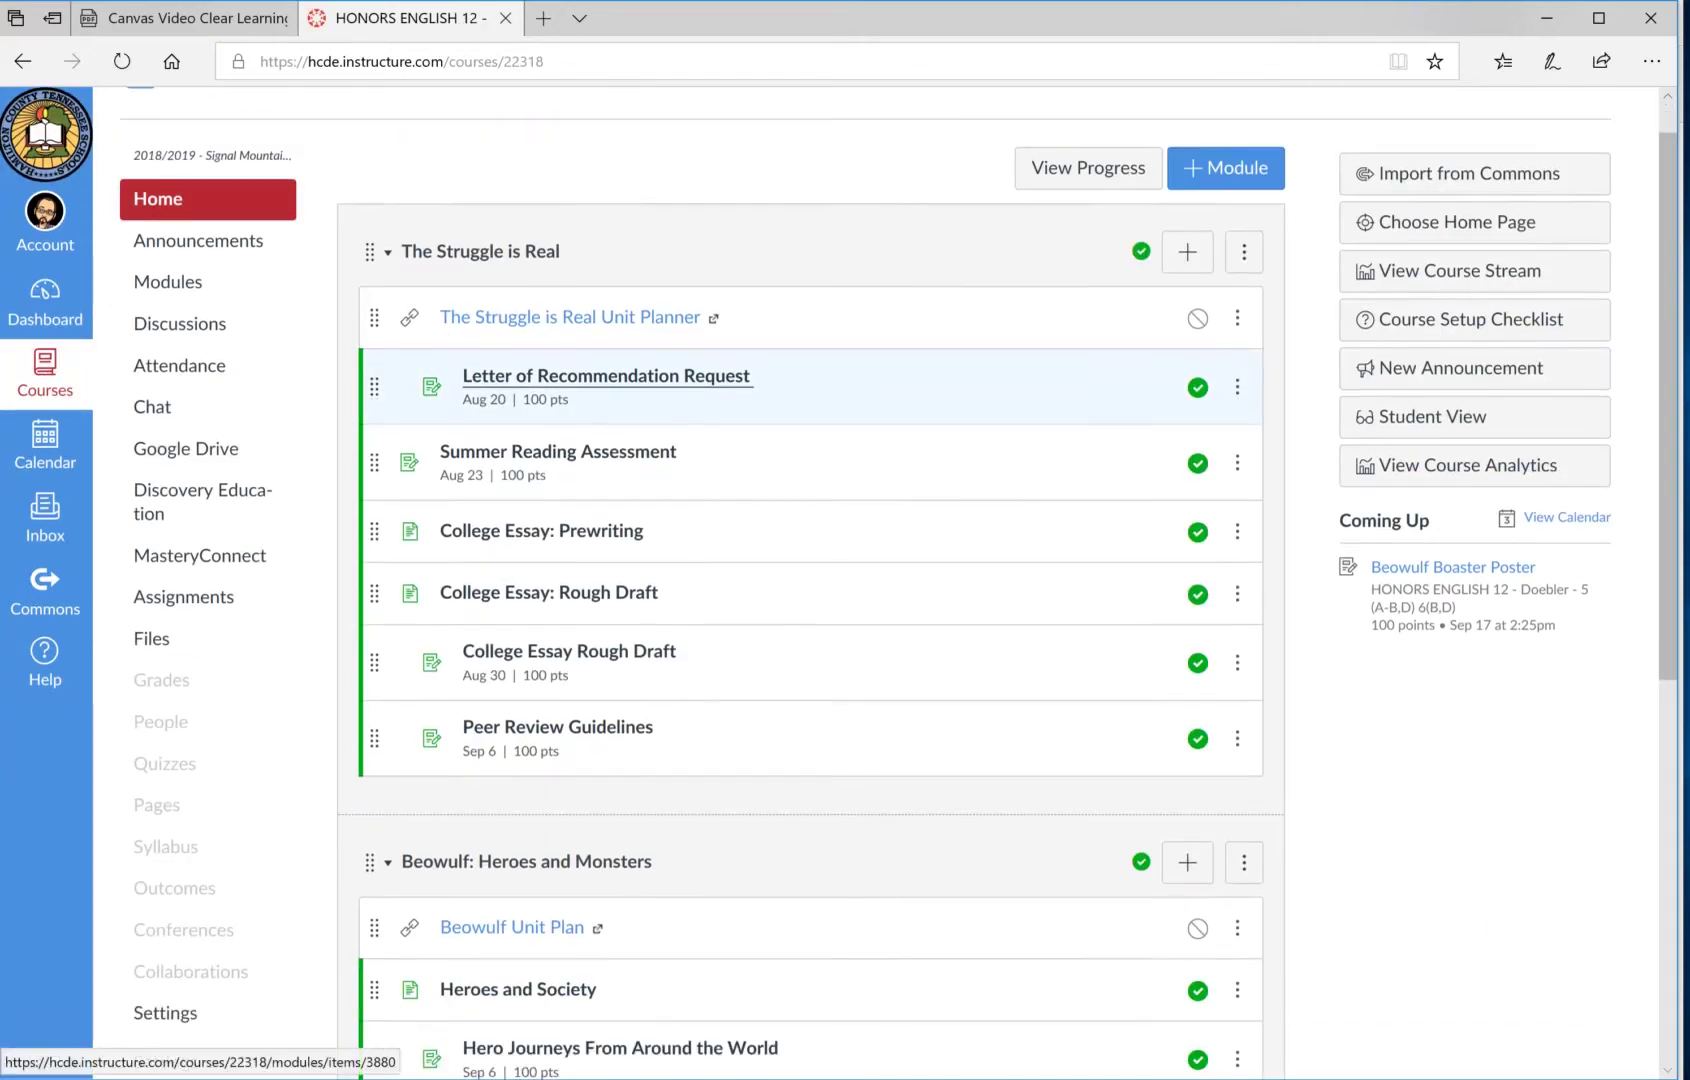
{"action": "scroll", "coordinate": [600, 430], "scroll_direction": "down", "scroll_amount": 3}
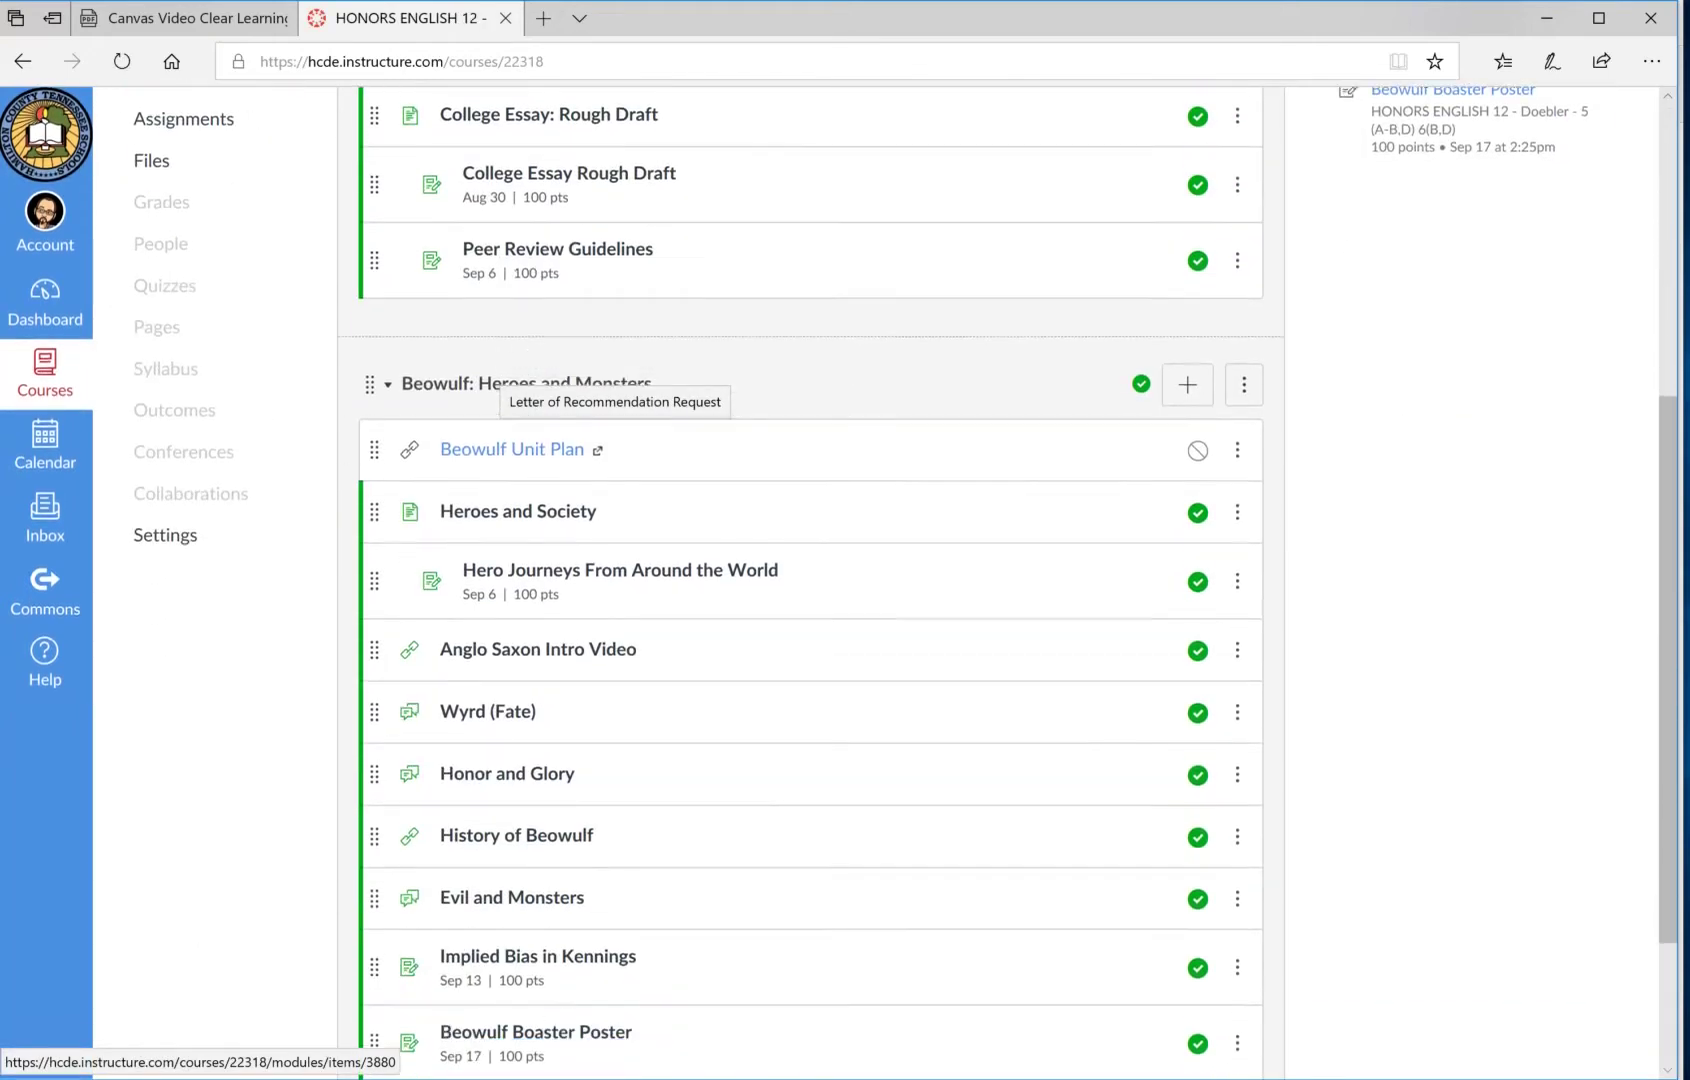
{"action": "scroll", "coordinate": [600, 430], "scroll_direction": "up", "scroll_amount": 4}
{"action": "scroll", "coordinate": [600, 390], "scroll_direction": "up", "scroll_amount": 3}
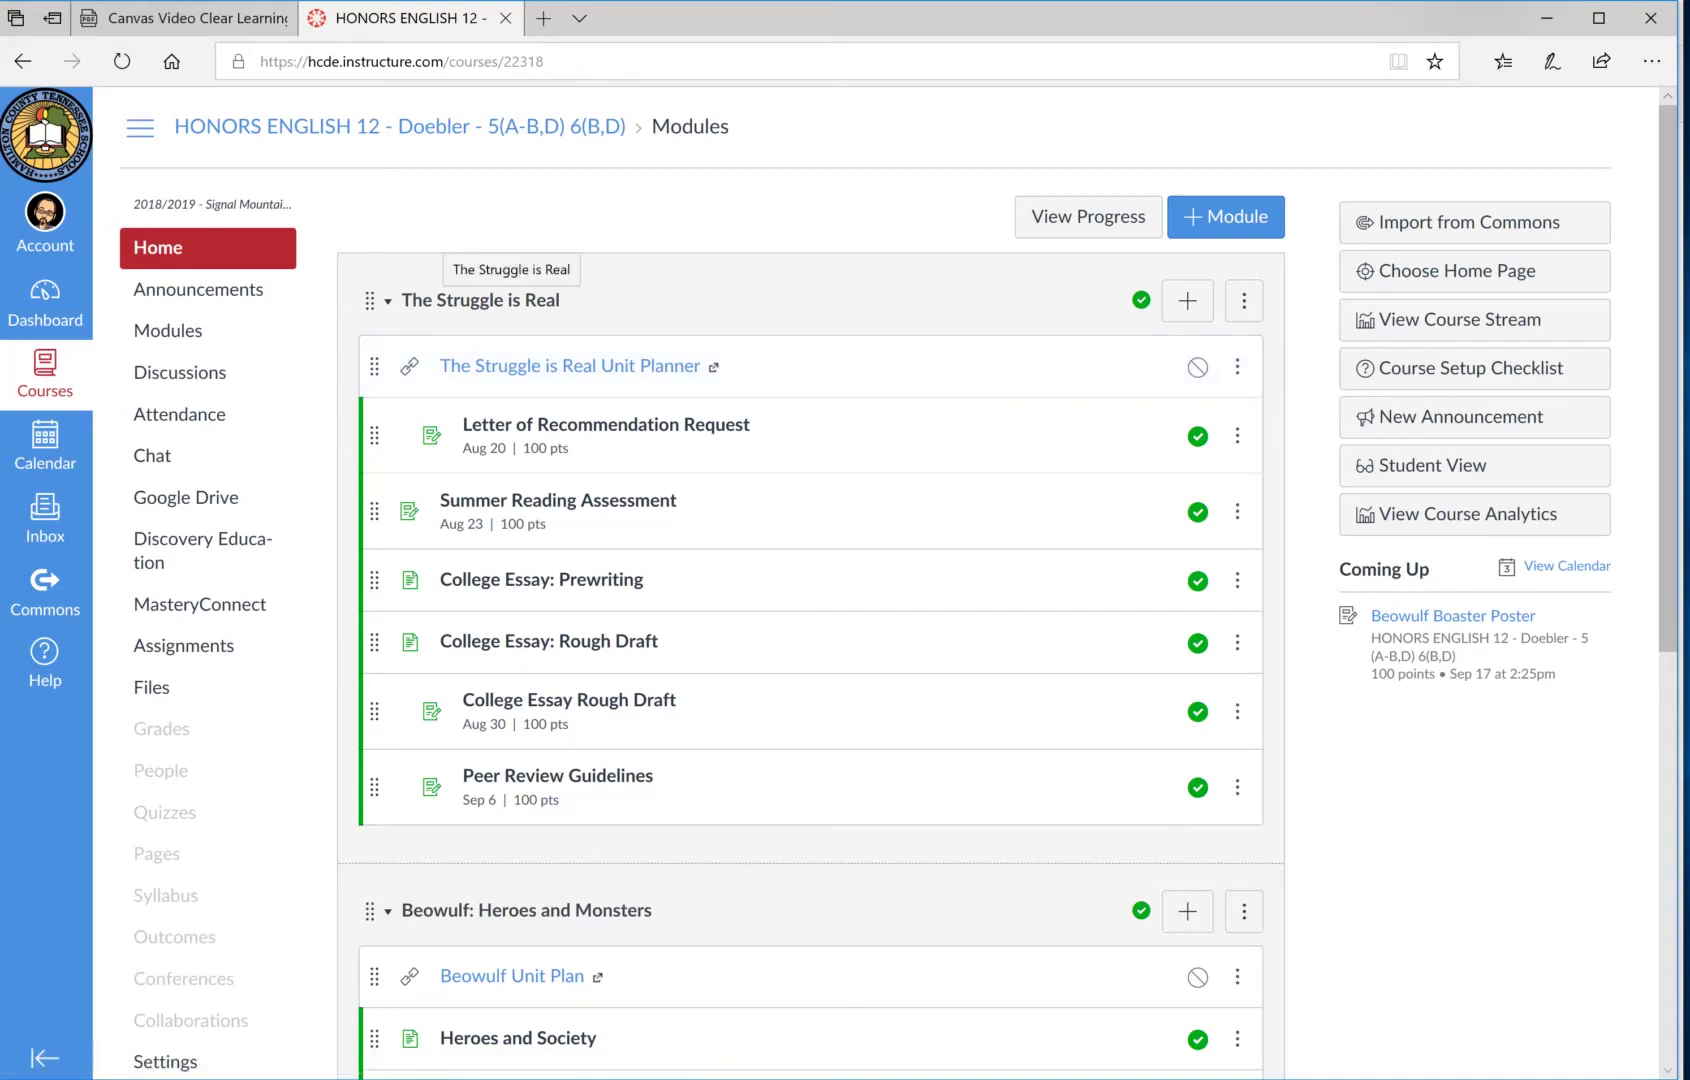
{"action": "scroll", "coordinate": [500, 290], "scroll_direction": "down", "scroll_amount": 3}
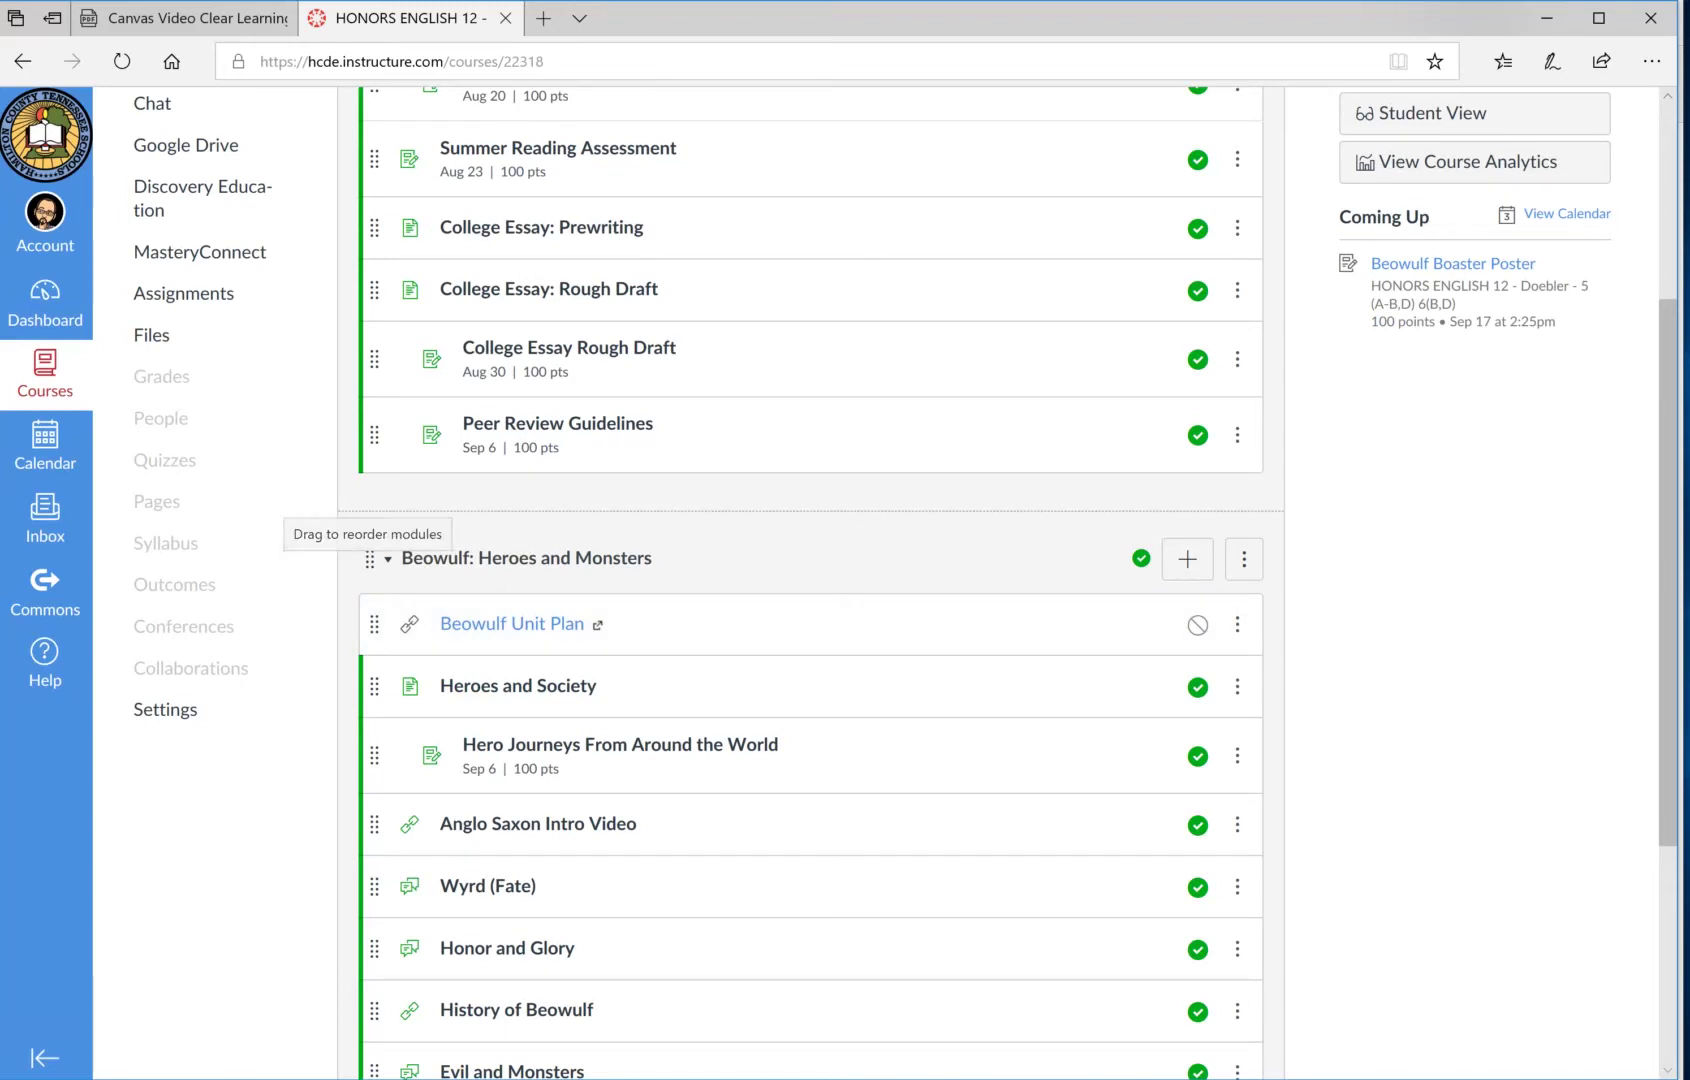
Try reordering the "Beowulf: Heroes and Monsters" module and the "Letter of Recommendation Request" item.
{"action": "left_click_drag", "start_coordinate": [369, 558], "coordinate": [369, 75]}
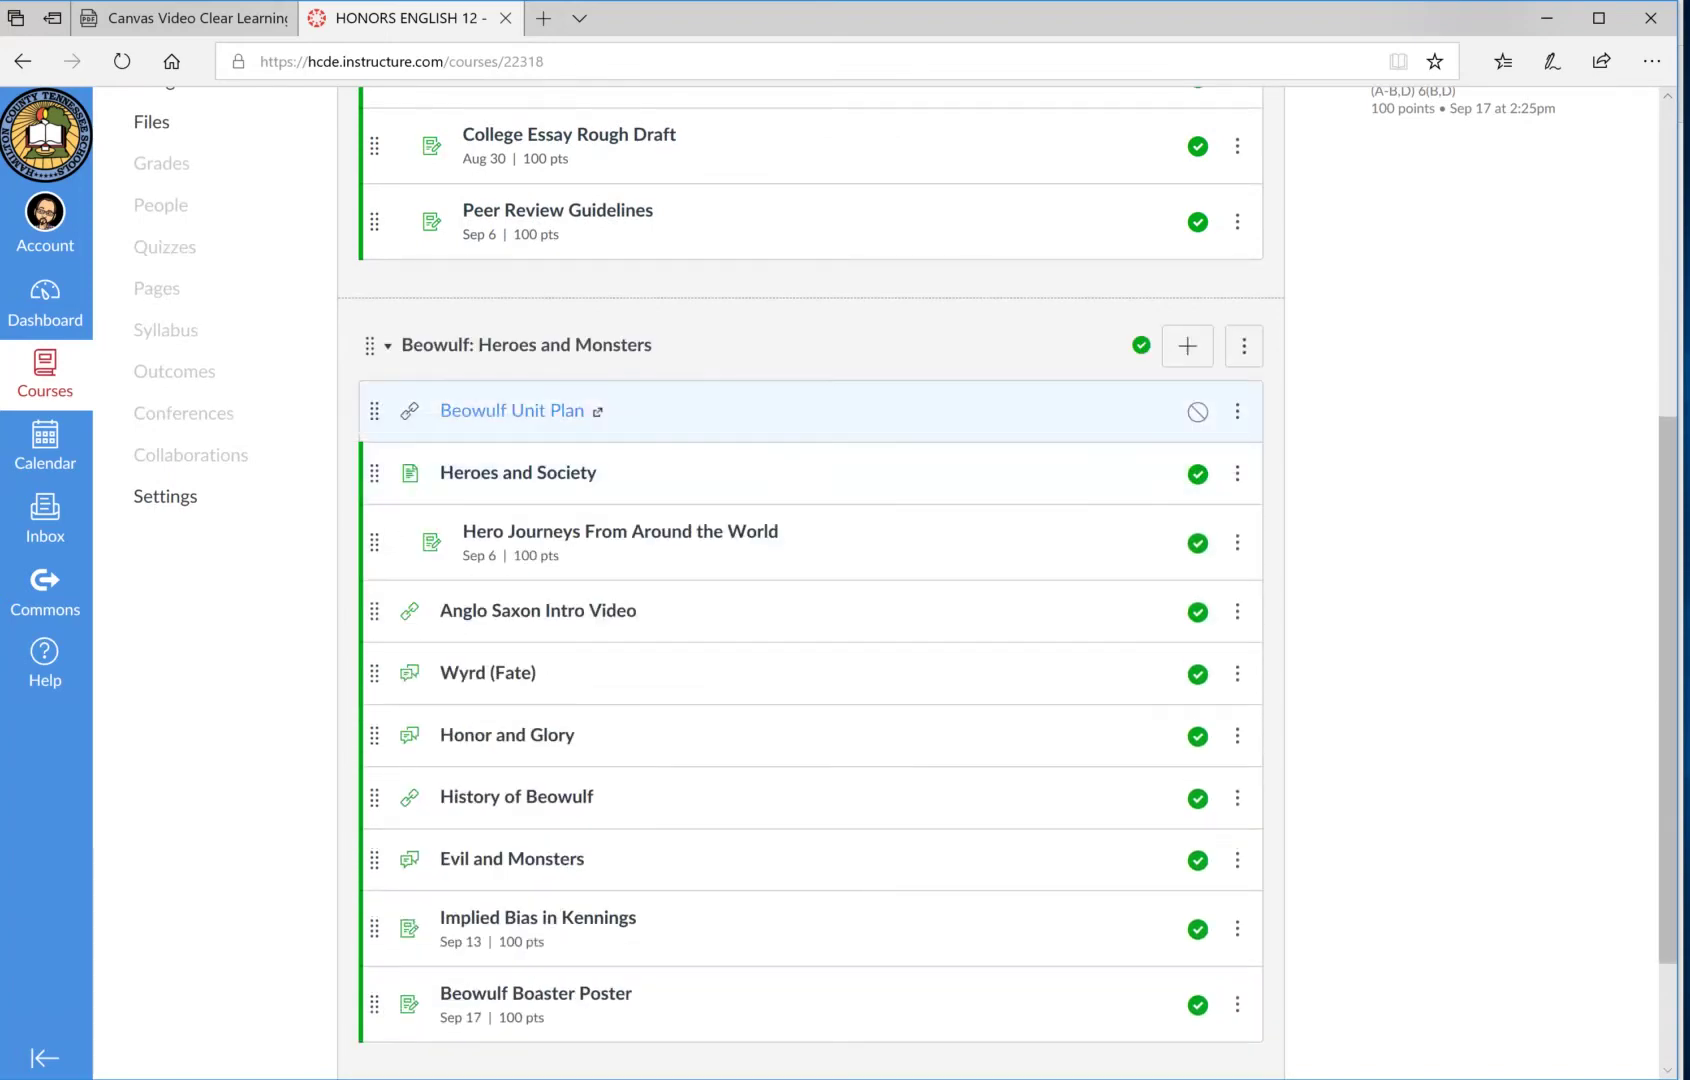
{"action": "scroll", "coordinate": [810, 580], "scroll_direction": "up", "scroll_amount": 5}
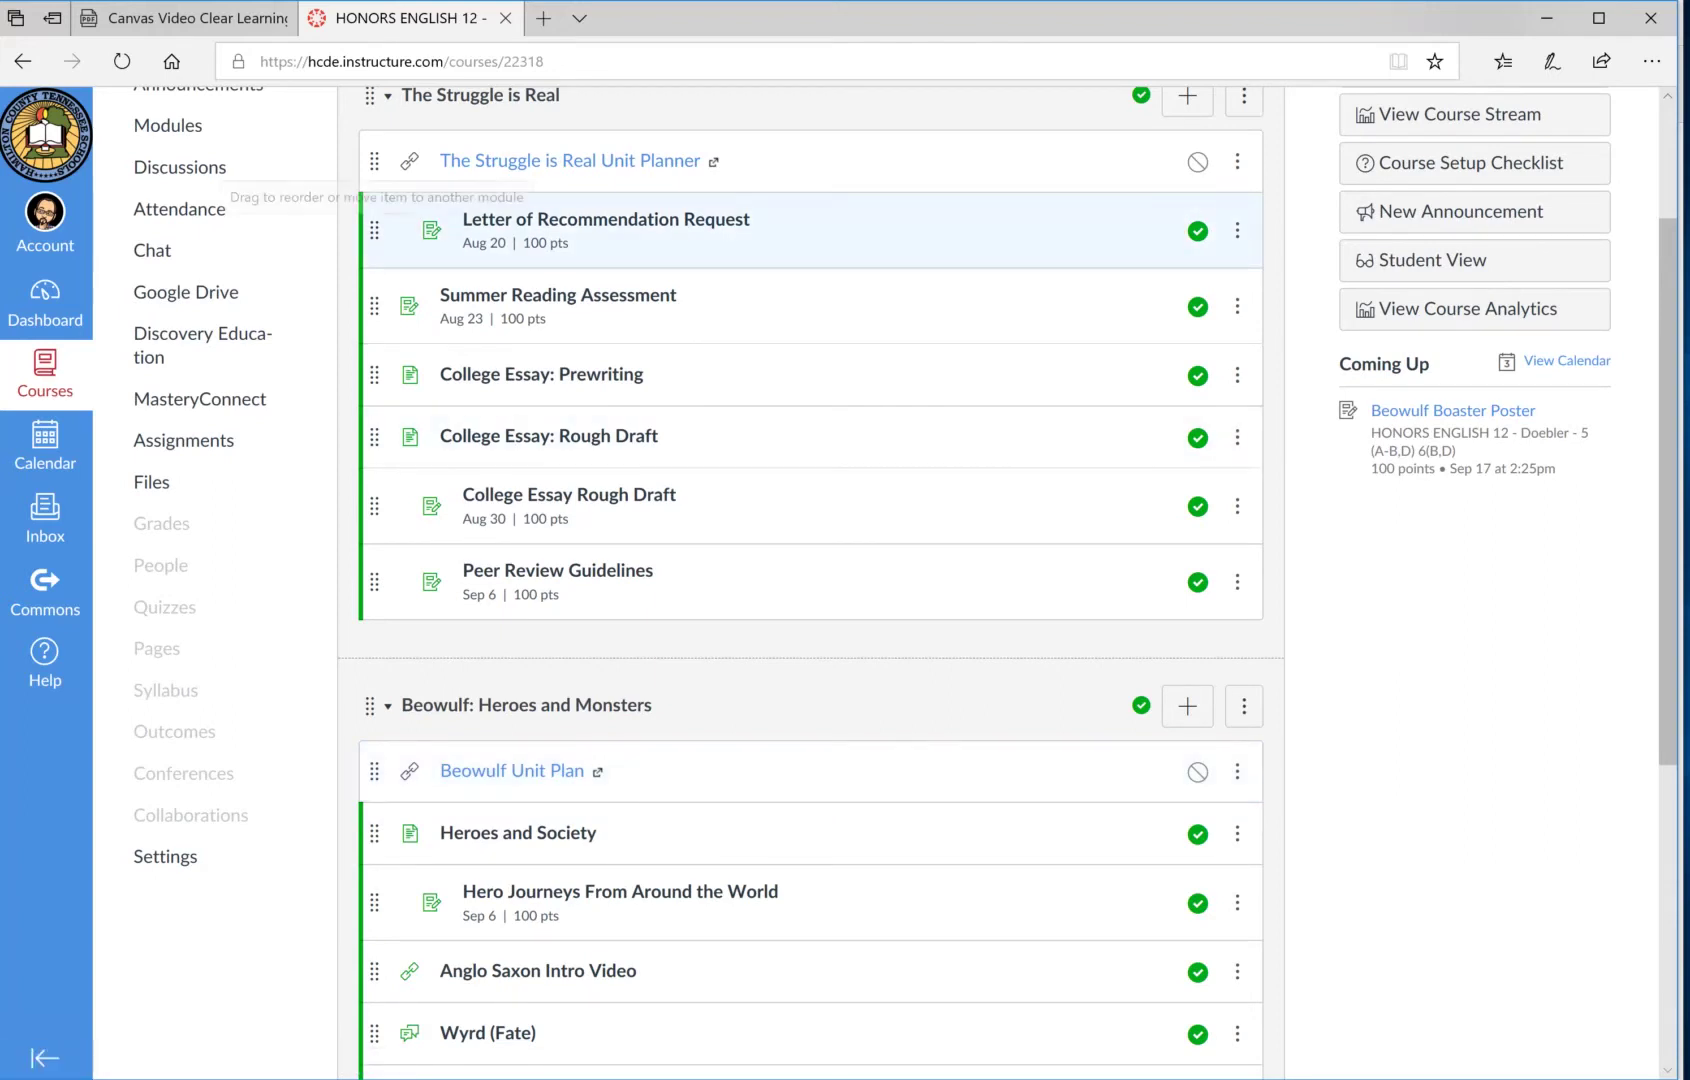
{"action": "mouse_move", "coordinate": [374, 230]}
{"action": "left_mouse_down"}
{"action": "mouse_move", "coordinate": [374, 419]}
{"action": "mouse_move", "coordinate": [376, 226]}
{"action": "left_mouse_up"}
{"action": "scroll", "coordinate": [570, 560], "scroll_direction": "up", "scroll_amount": 1}
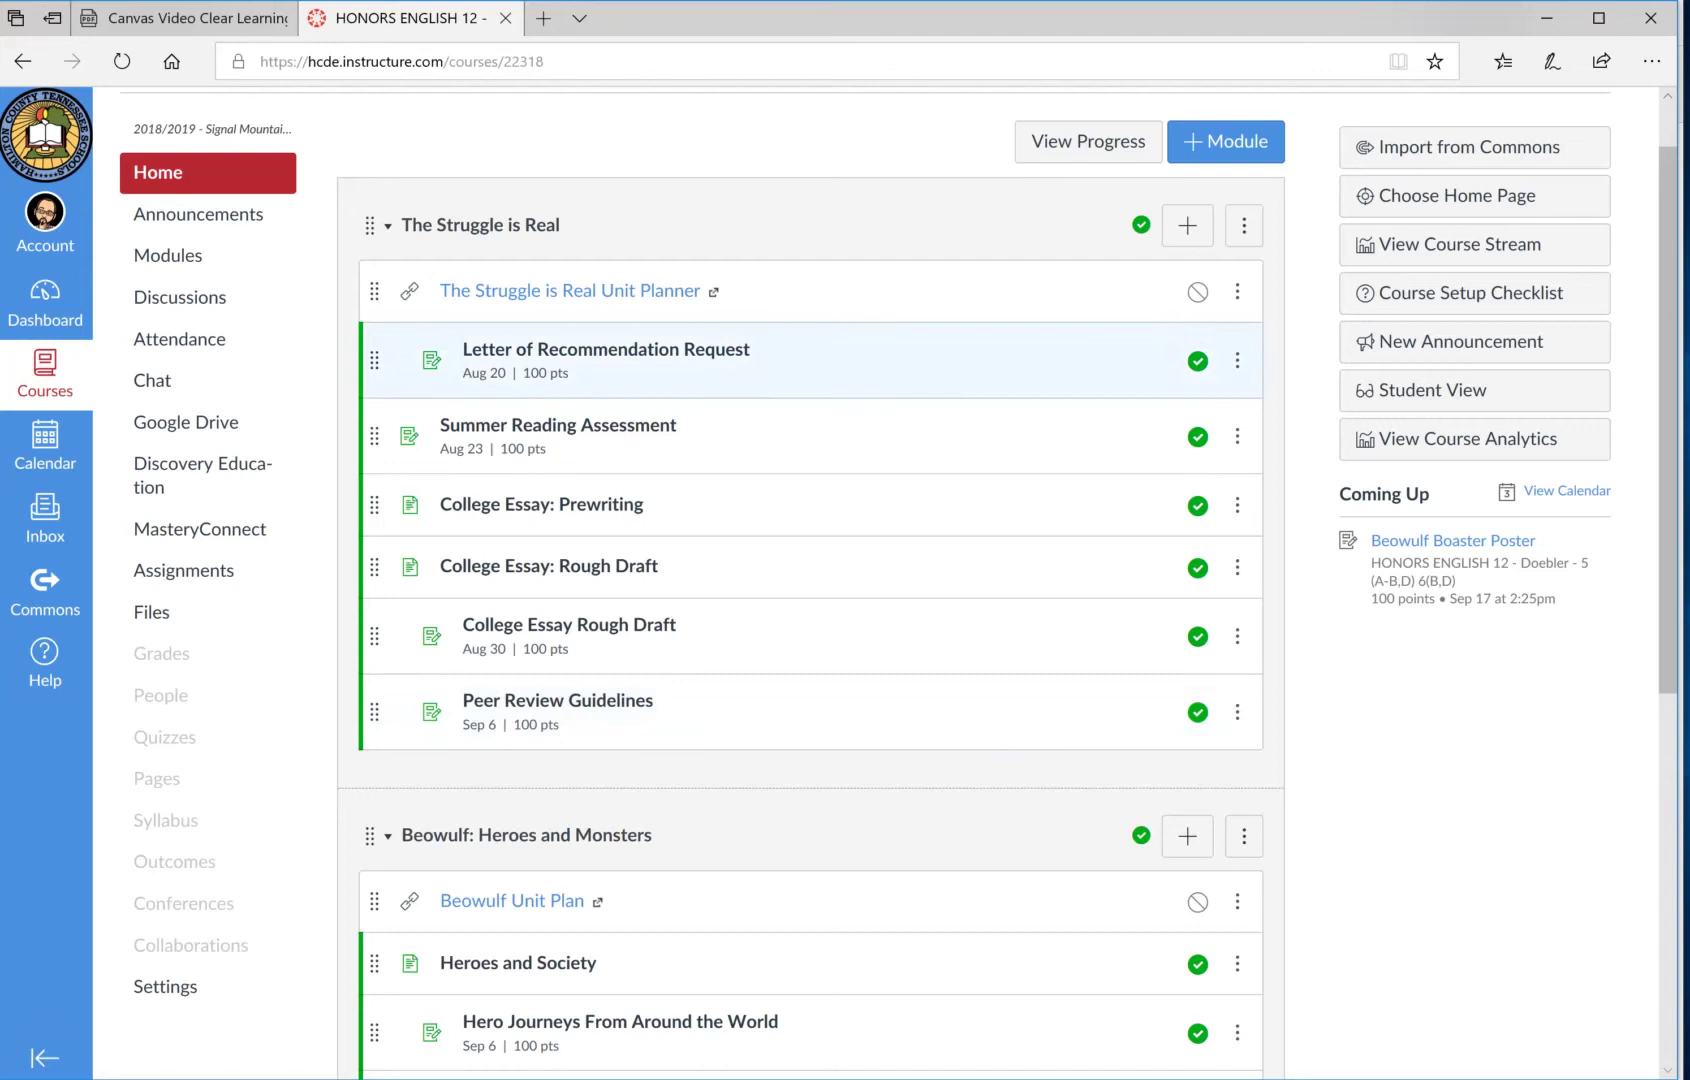
Switch the HONORS ENGLISH 12 course to Student View and examine how its modules appear to students.
{"action": "left_click", "coordinate": [1474, 390]}
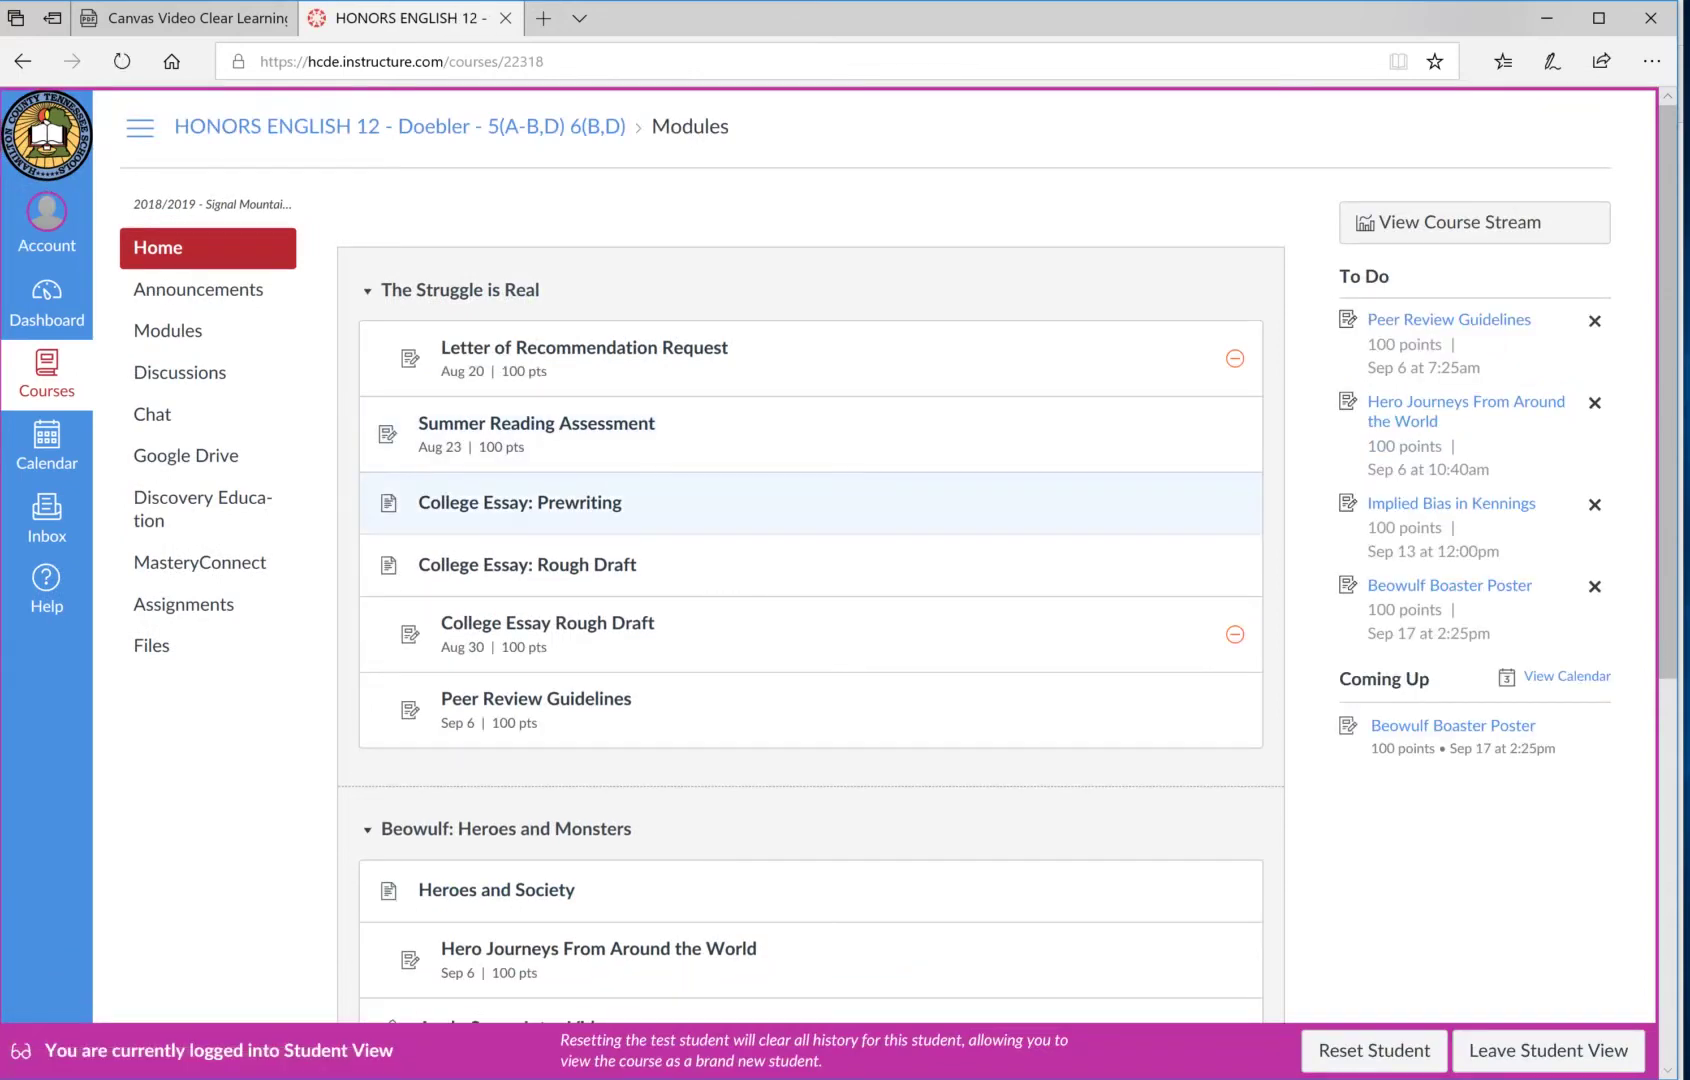
{"action": "scroll", "coordinate": [800, 502], "scroll_direction": "down", "scroll_amount": 3}
{"action": "scroll", "coordinate": [800, 502], "scroll_direction": "down", "scroll_amount": 2}
{"action": "scroll", "coordinate": [800, 502], "scroll_direction": "up", "scroll_amount": 5}
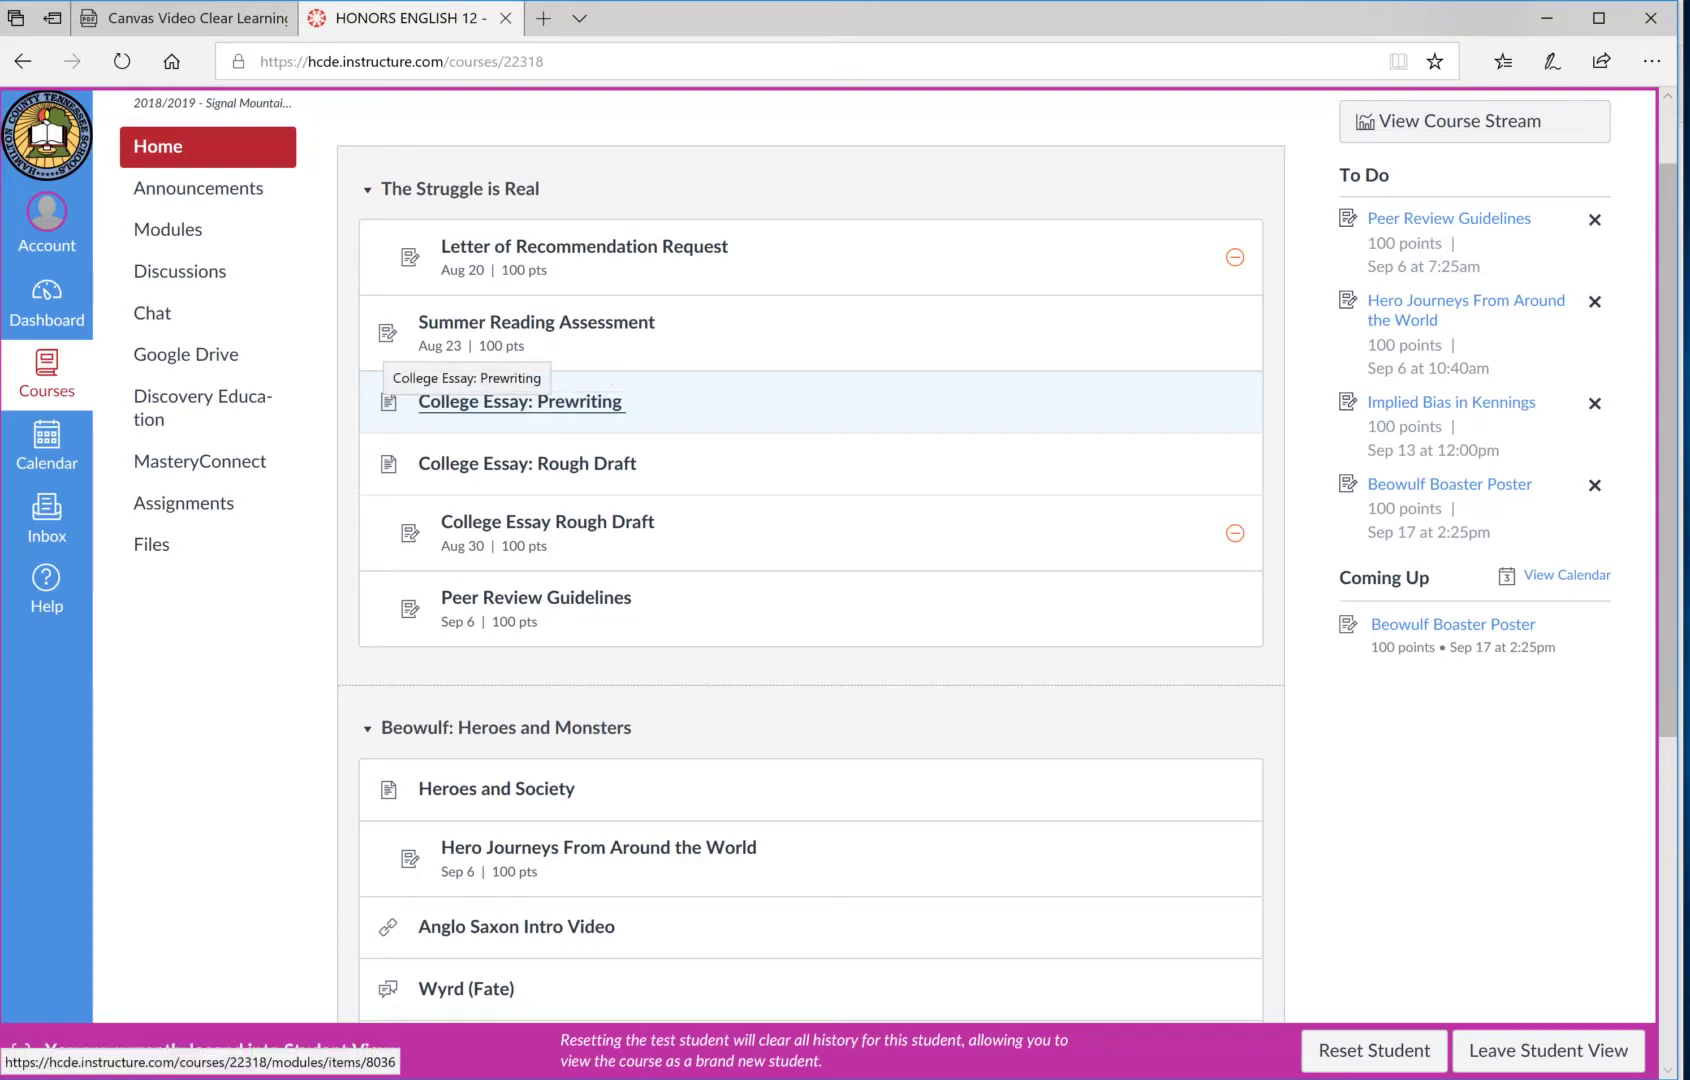
Open the "College Essay: Prewriting" page, look through its content and continue to the "College Essay: Rough Draft" page.
{"action": "left_click", "coordinate": [520, 401]}
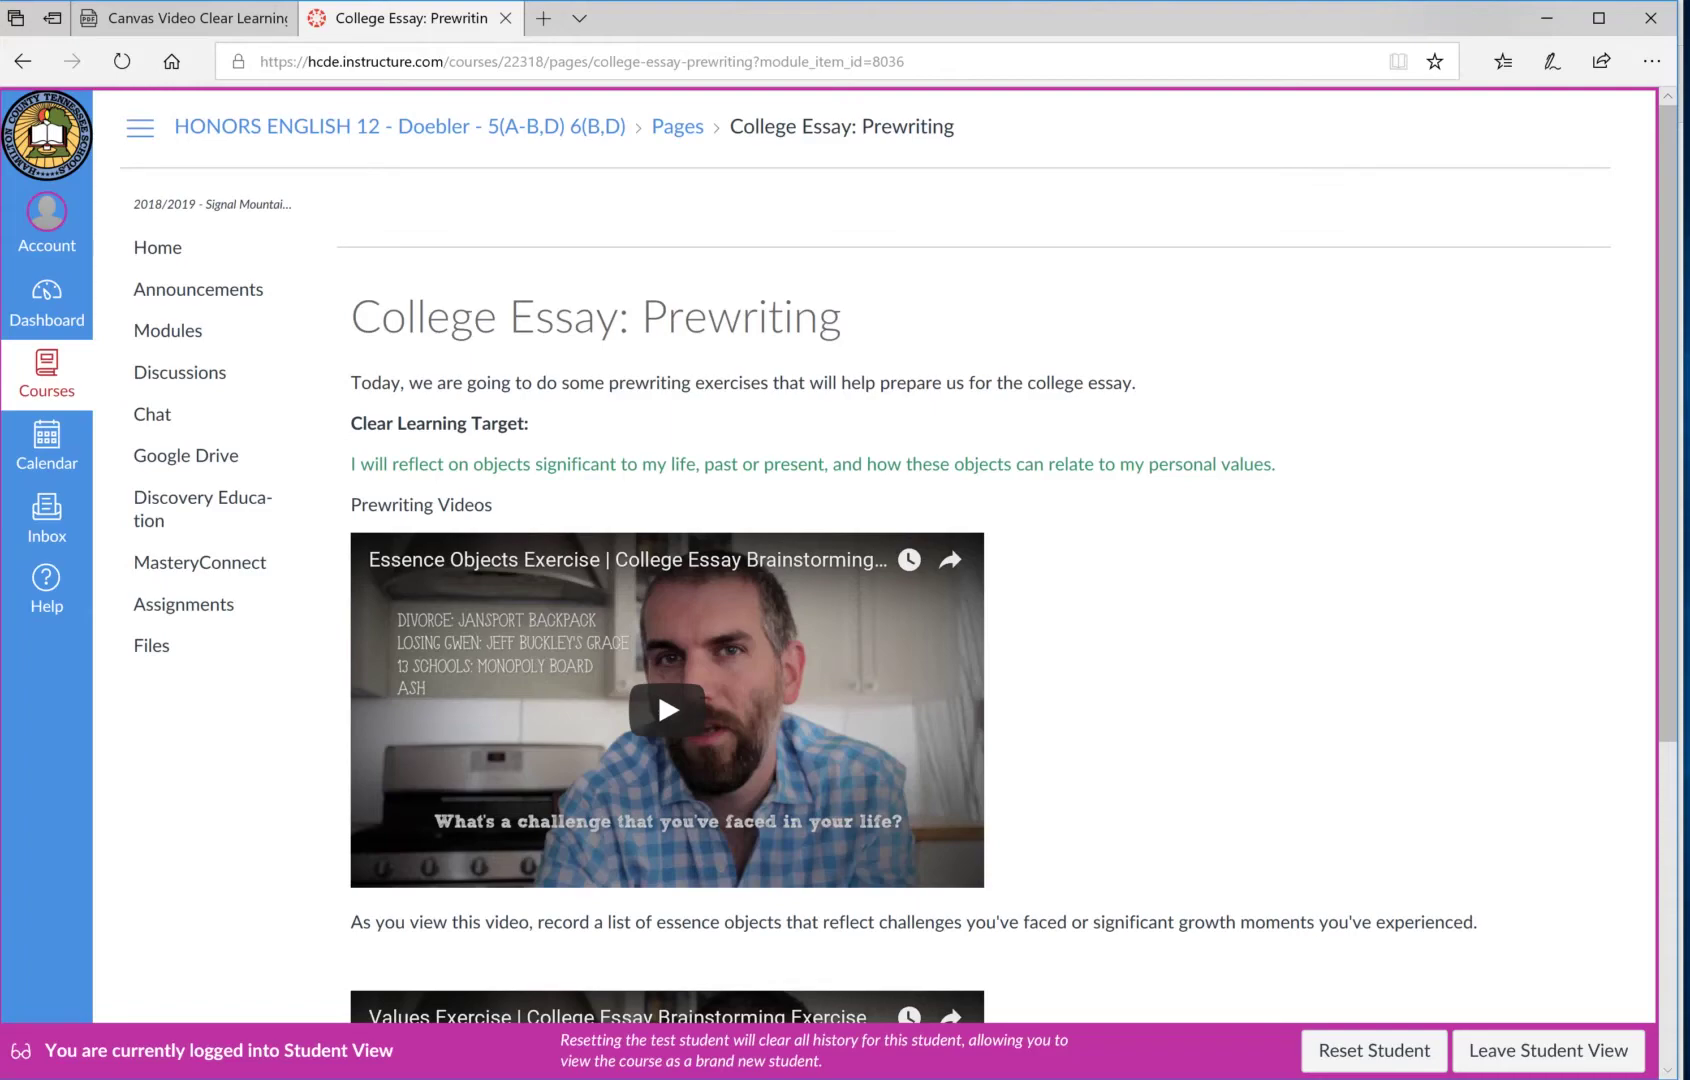
{"action": "scroll", "coordinate": [845, 560], "scroll_direction": "down", "scroll_amount": 5}
{"action": "scroll", "coordinate": [845, 560], "scroll_direction": "up", "scroll_amount": 2}
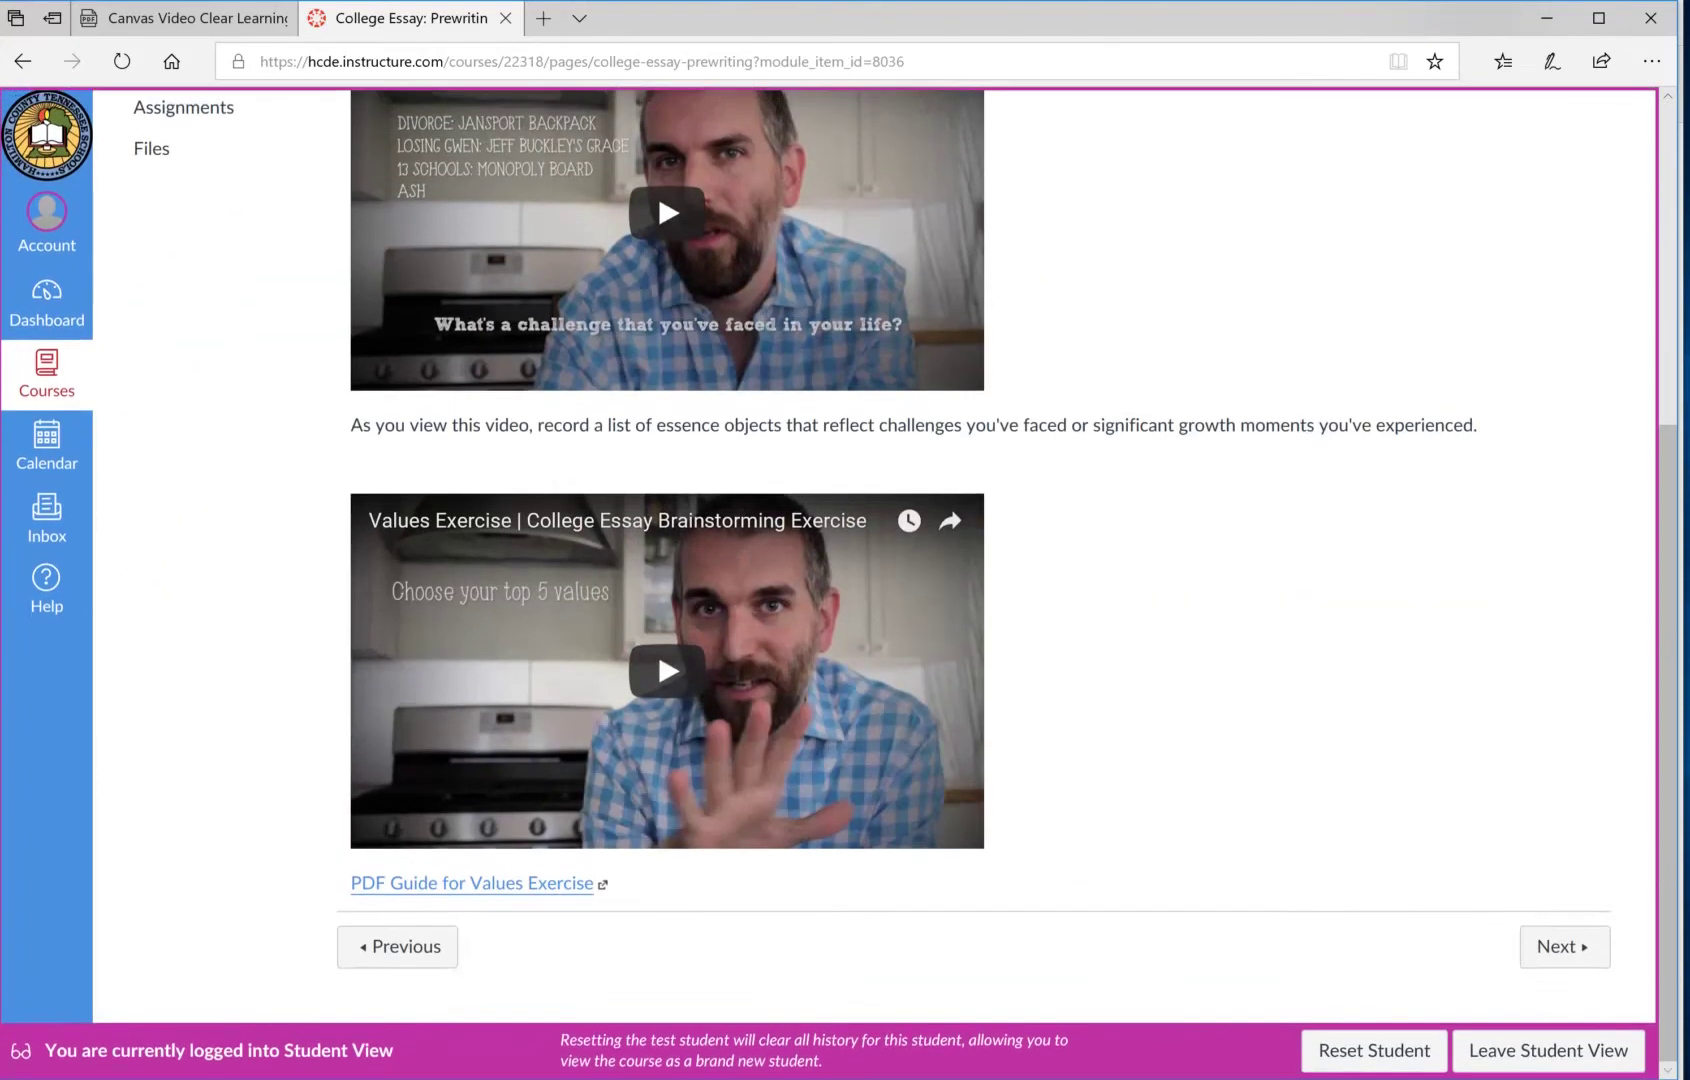
{"action": "scroll", "coordinate": [470, 880], "scroll_direction": "up", "scroll_amount": 2}
{"action": "scroll", "coordinate": [470, 880], "scroll_direction": "down", "scroll_amount": 5}
{"action": "left_click", "coordinate": [1562, 946]}
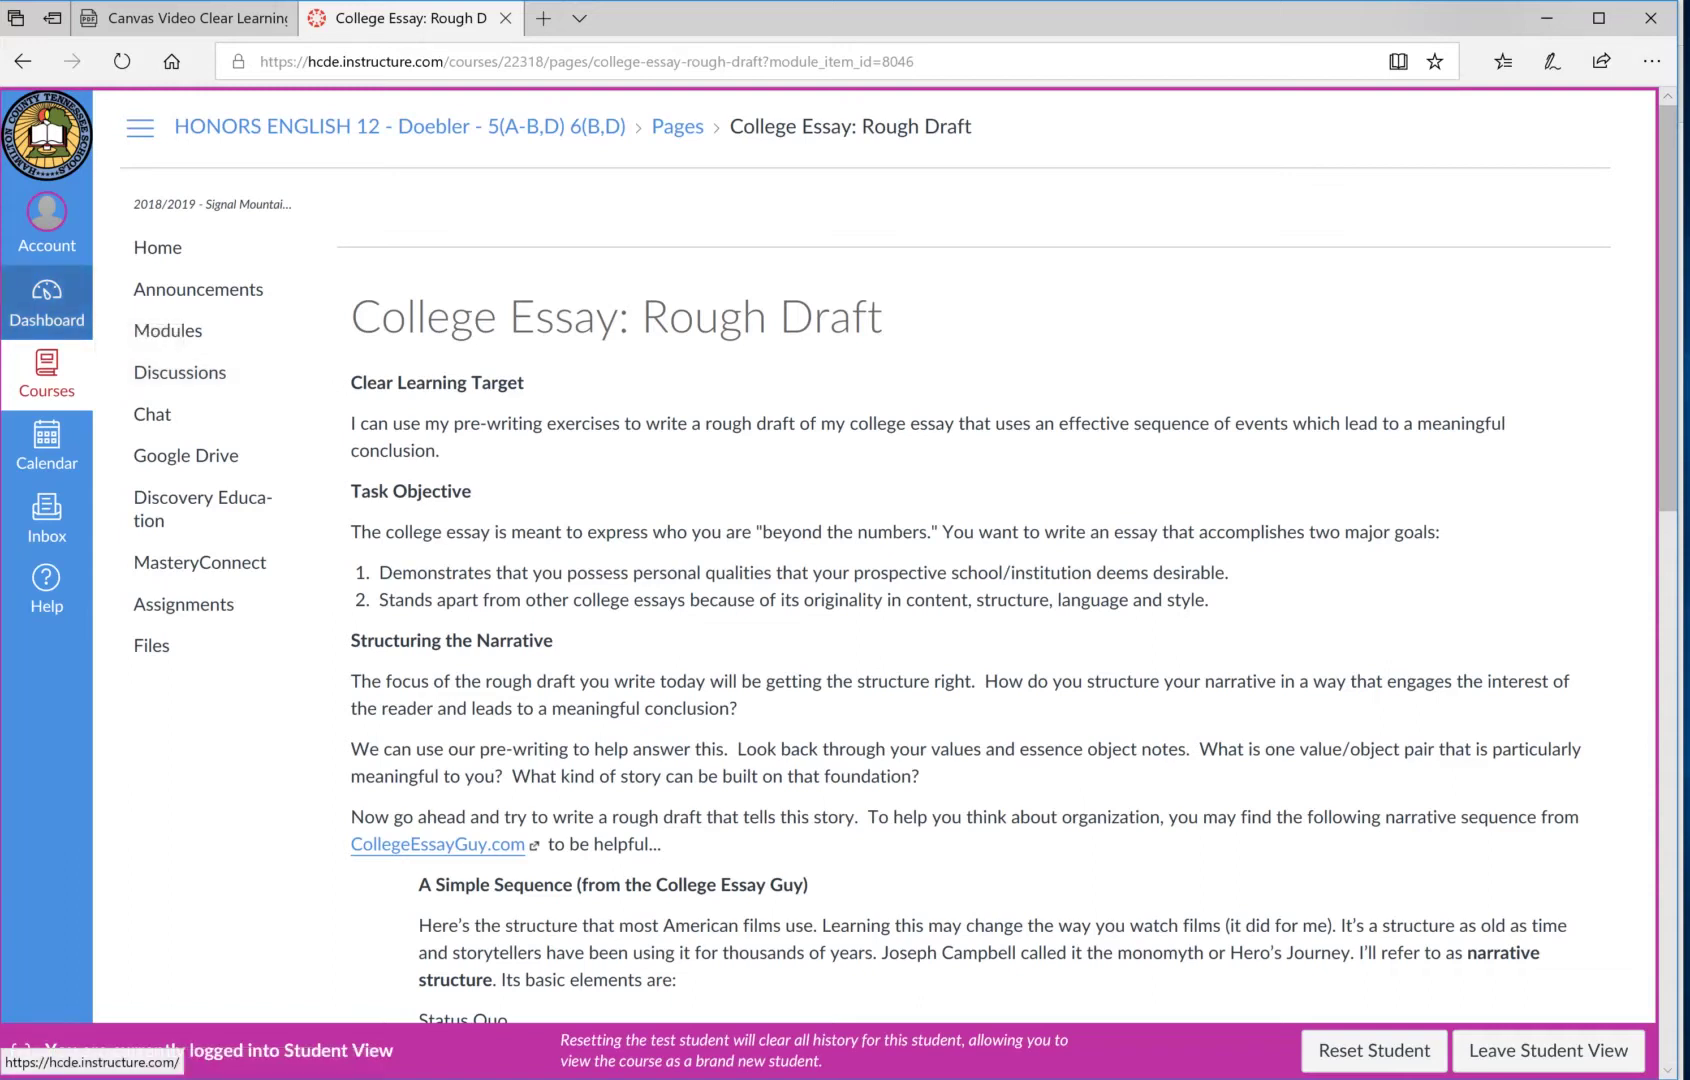
Leave Student View, return to the Dashboard and open the JOURNALISM course.
{"action": "left_click", "coordinate": [46, 300]}
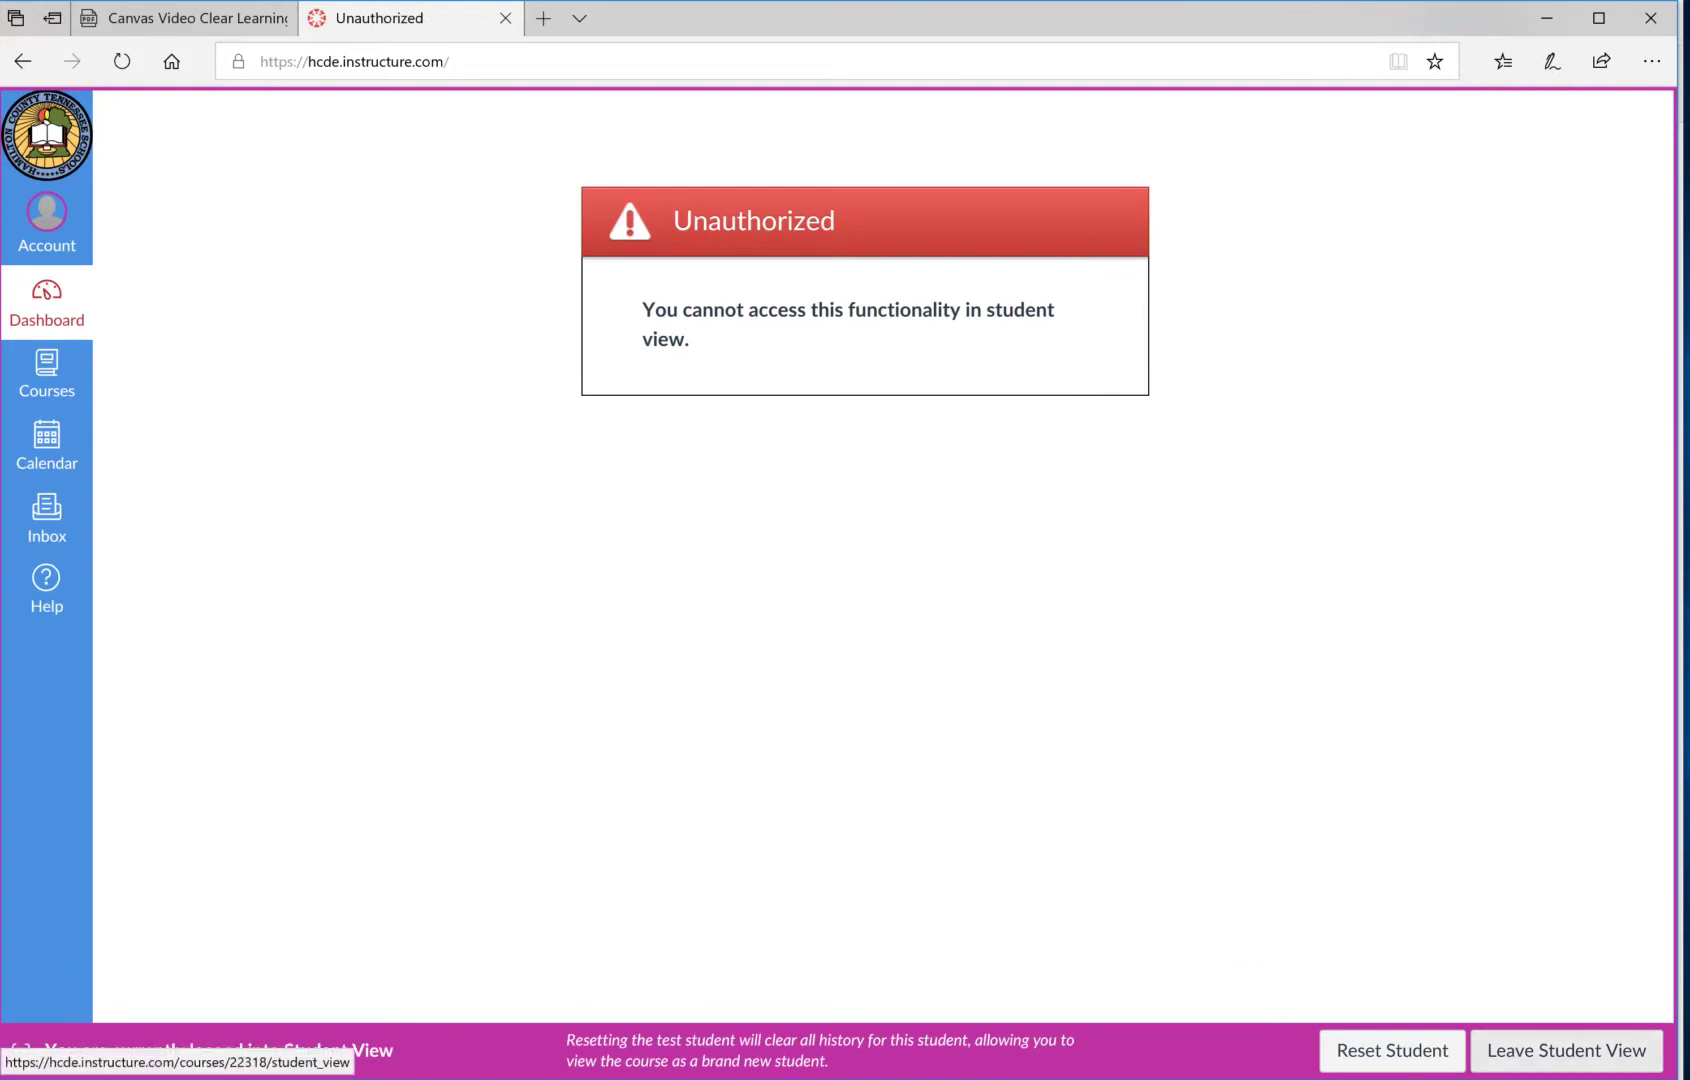
{"action": "left_click", "coordinate": [1566, 1050]}
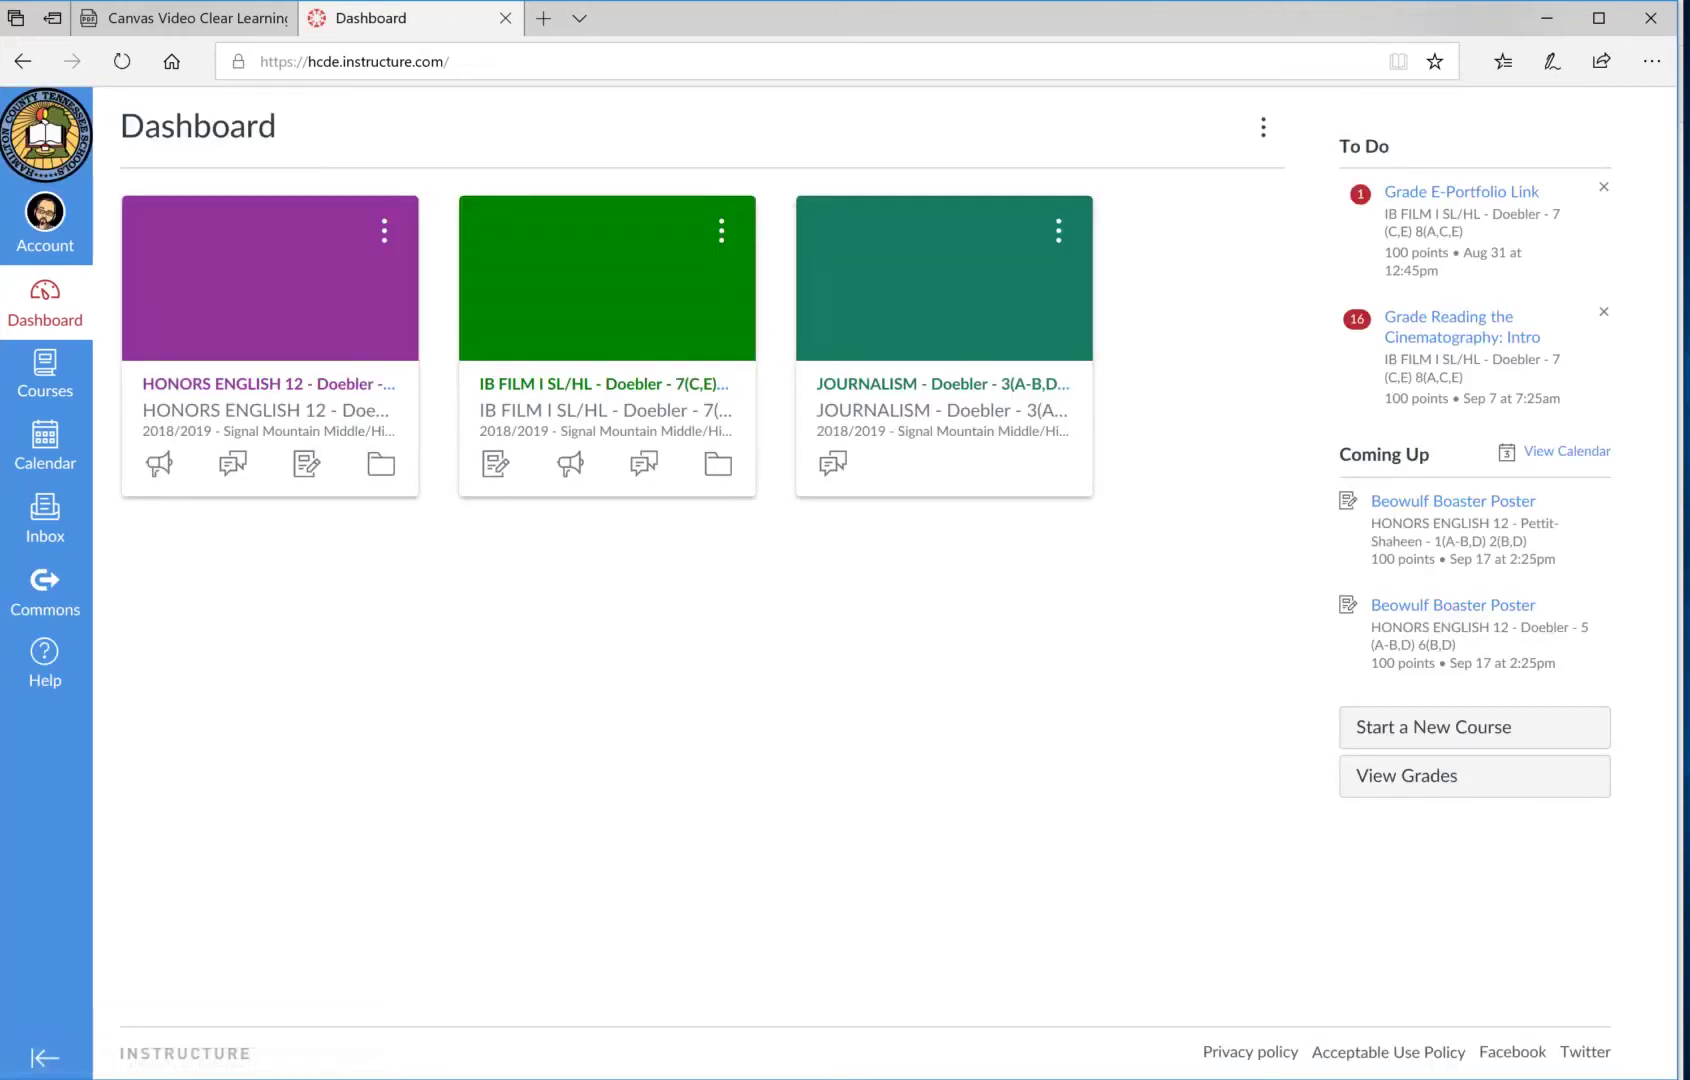
{"action": "left_click", "coordinate": [940, 410]}
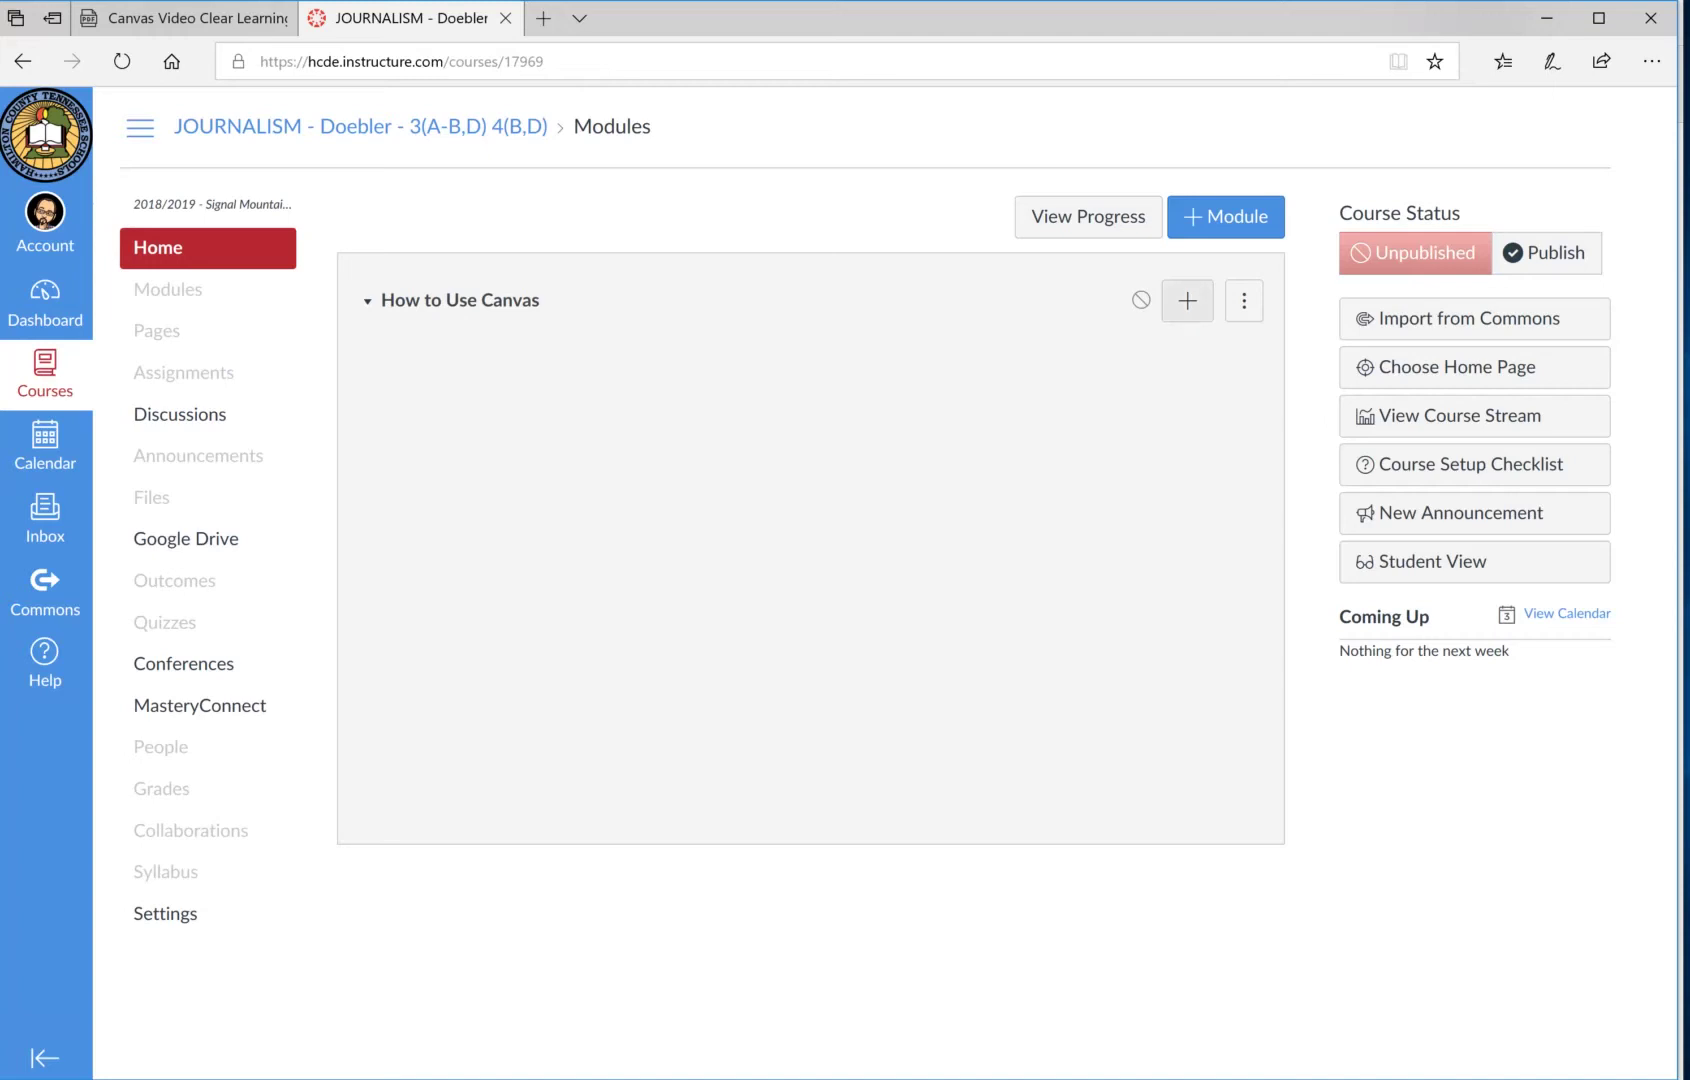
Start adding an item to the "How to Use Canvas" module and examine the External Tool and Discussion item types.
{"action": "left_click", "coordinate": [1187, 300]}
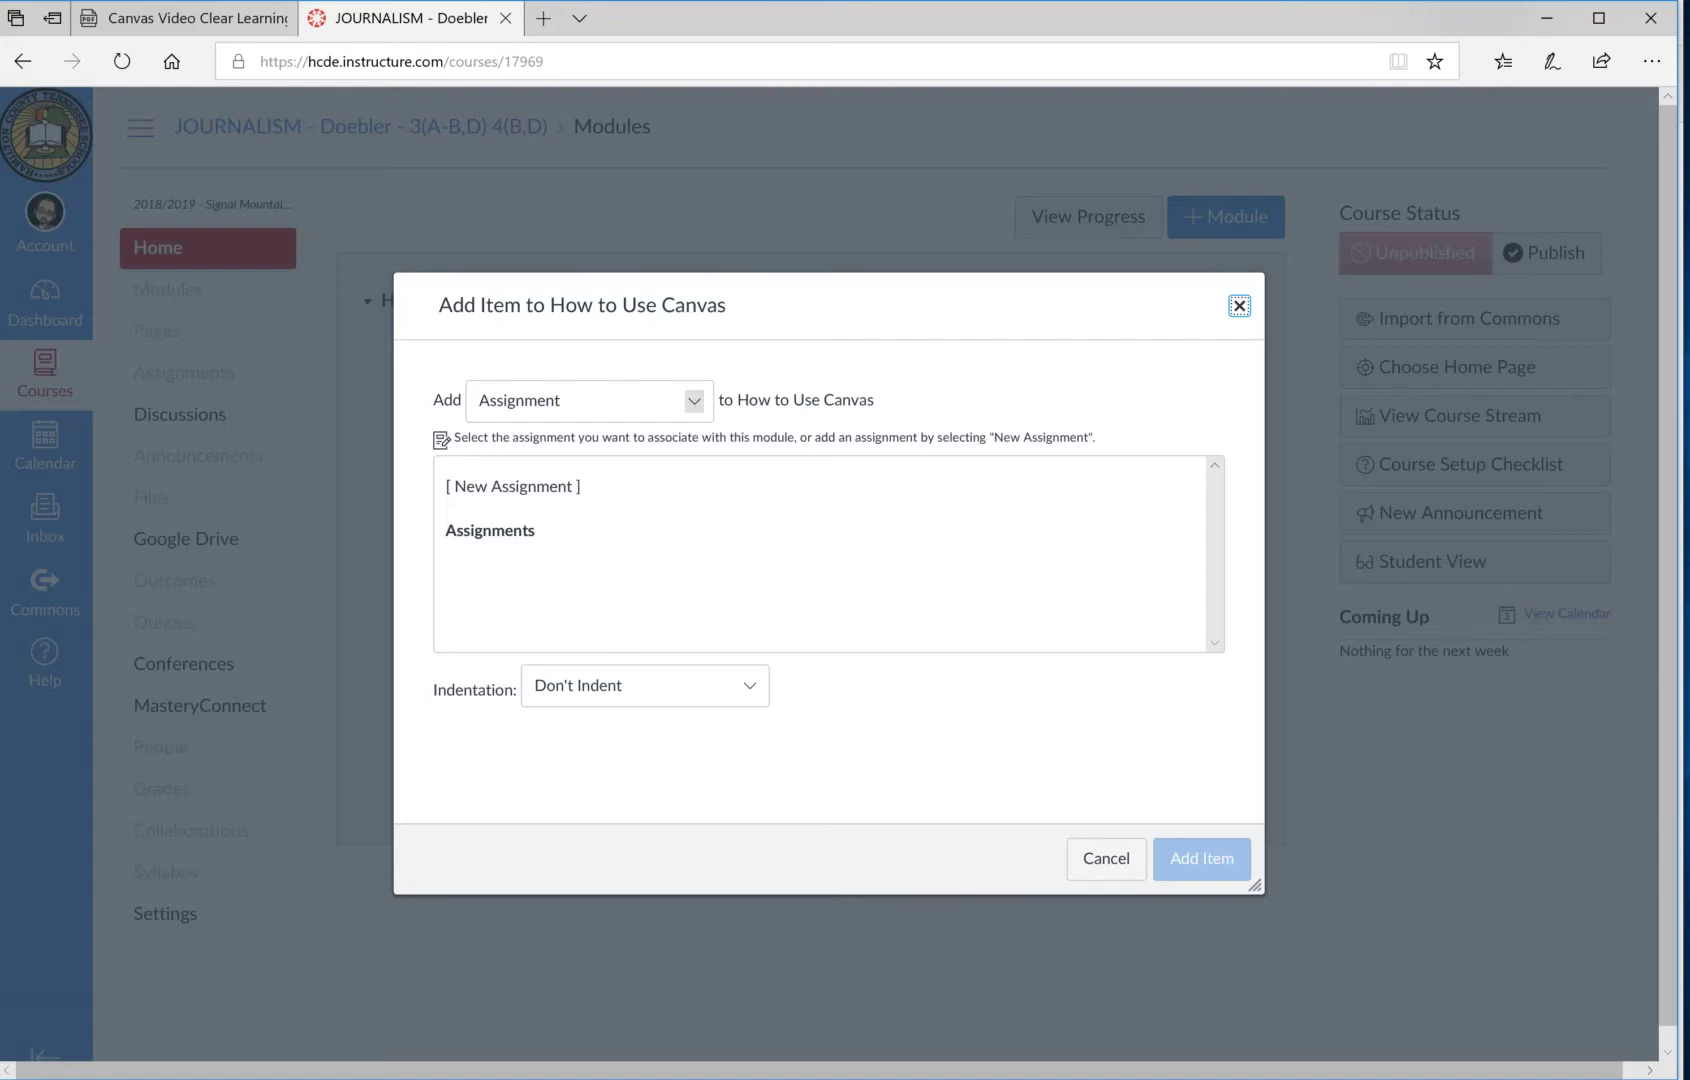
{"action": "left_click", "coordinate": [693, 400]}
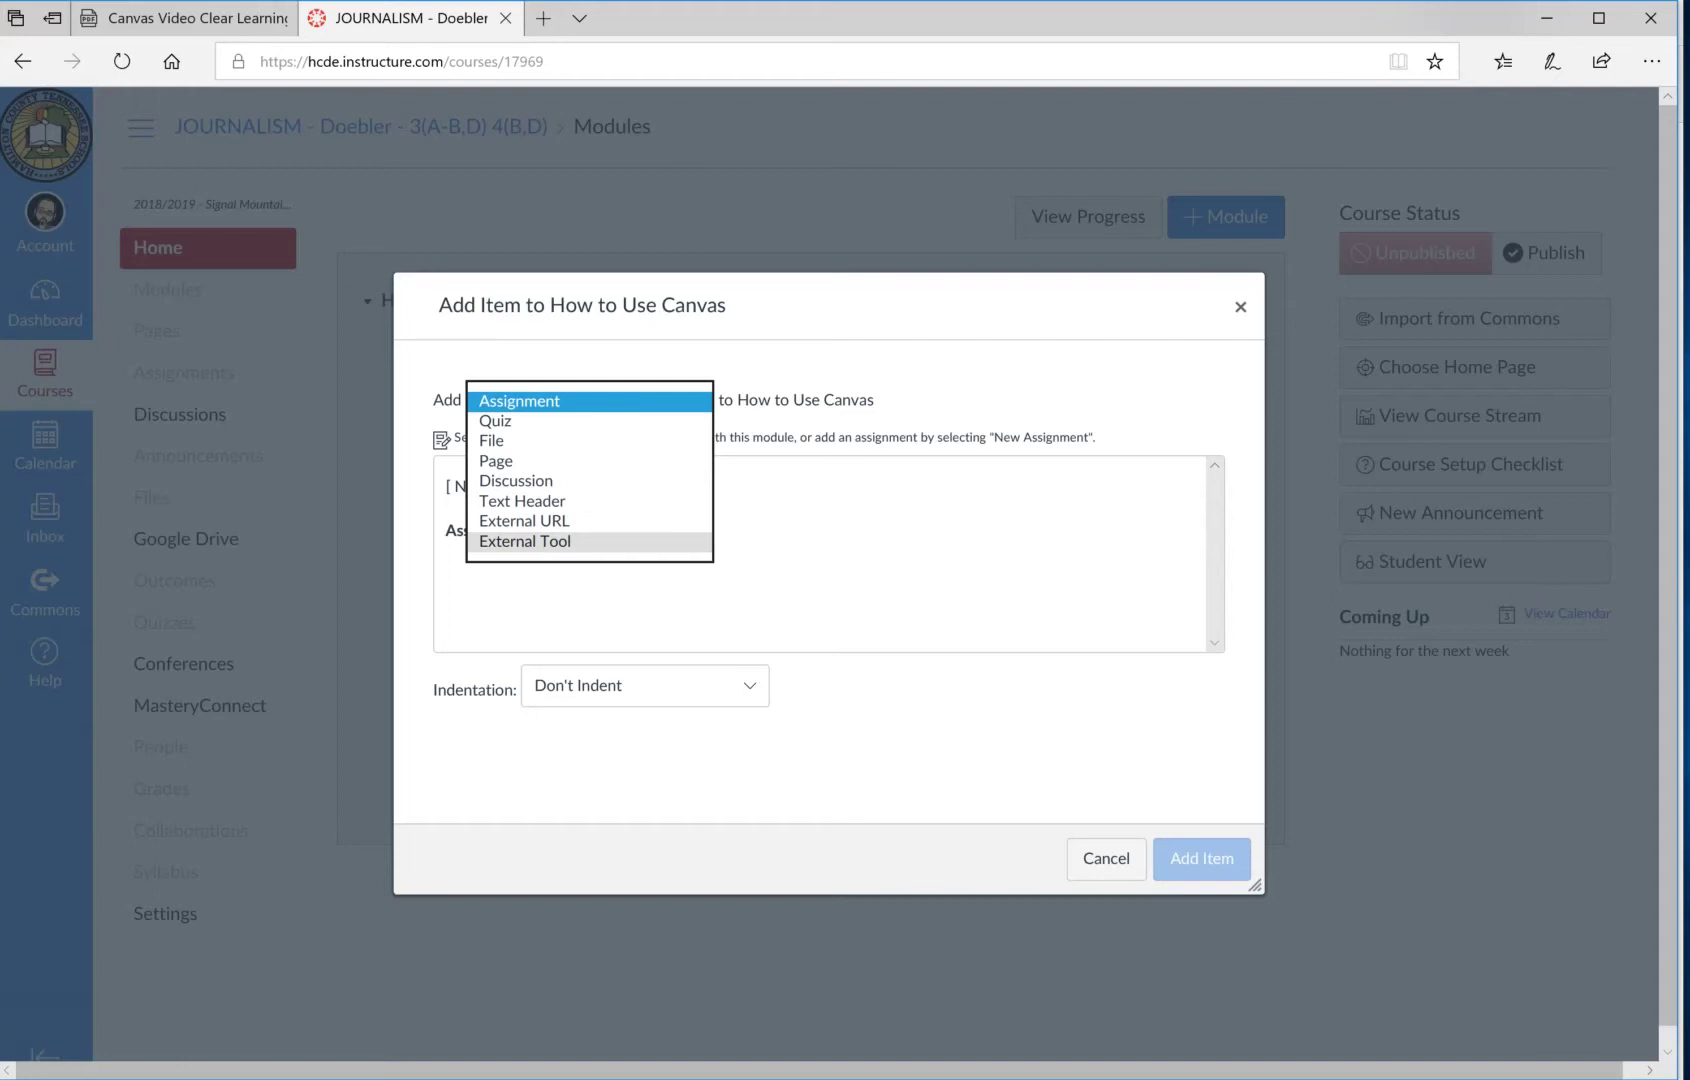
{"action": "left_click", "coordinate": [525, 541]}
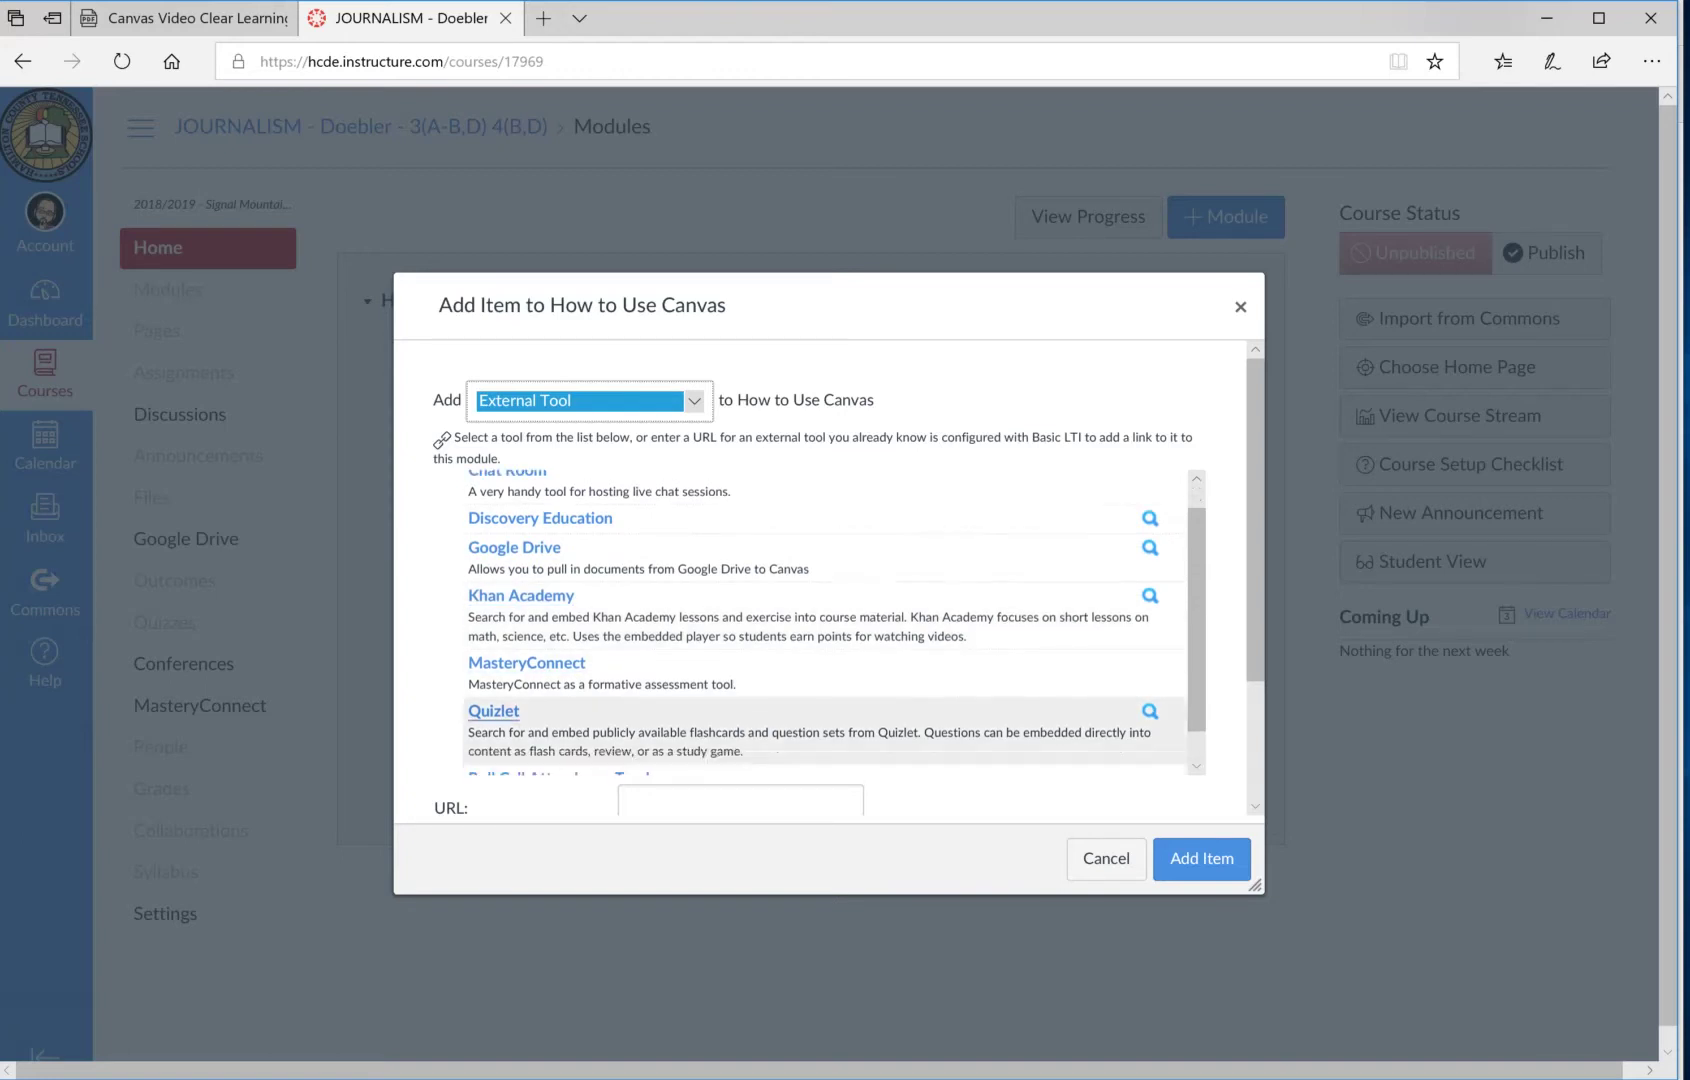
{"action": "scroll", "coordinate": [800, 745], "scroll_direction": "down", "scroll_amount": 3}
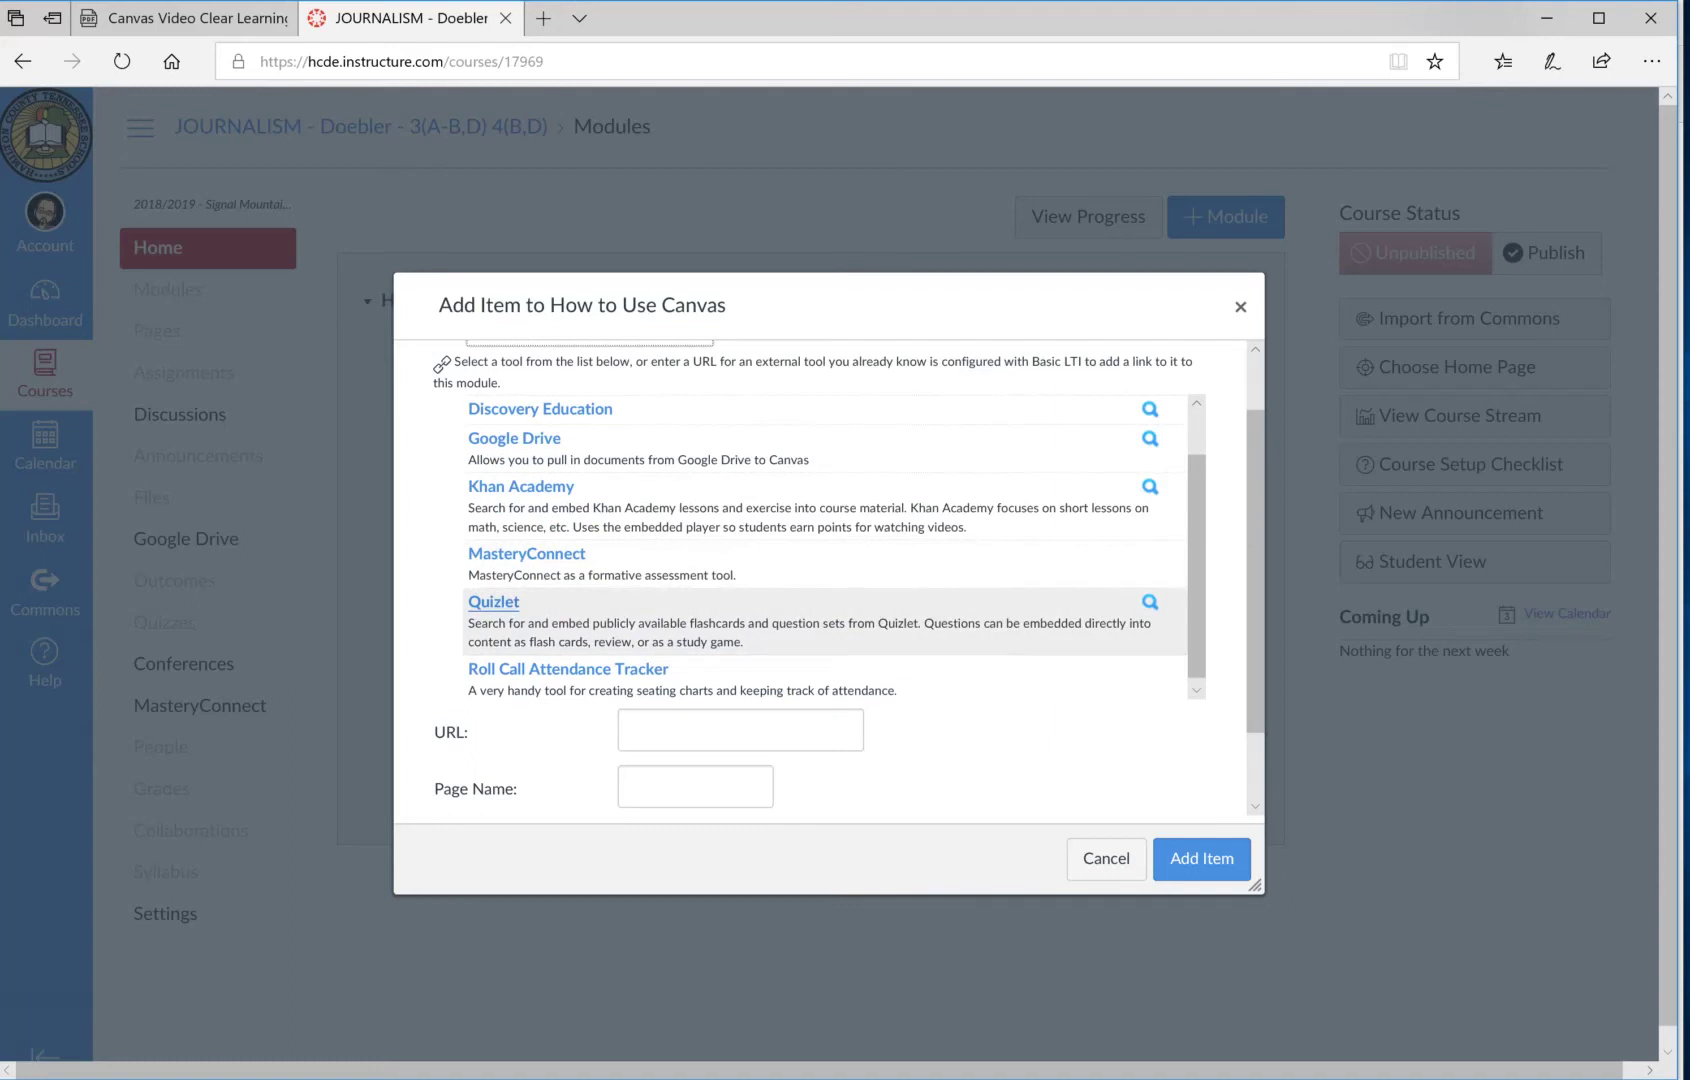
{"action": "scroll", "coordinate": [800, 550], "scroll_direction": "up", "scroll_amount": 3}
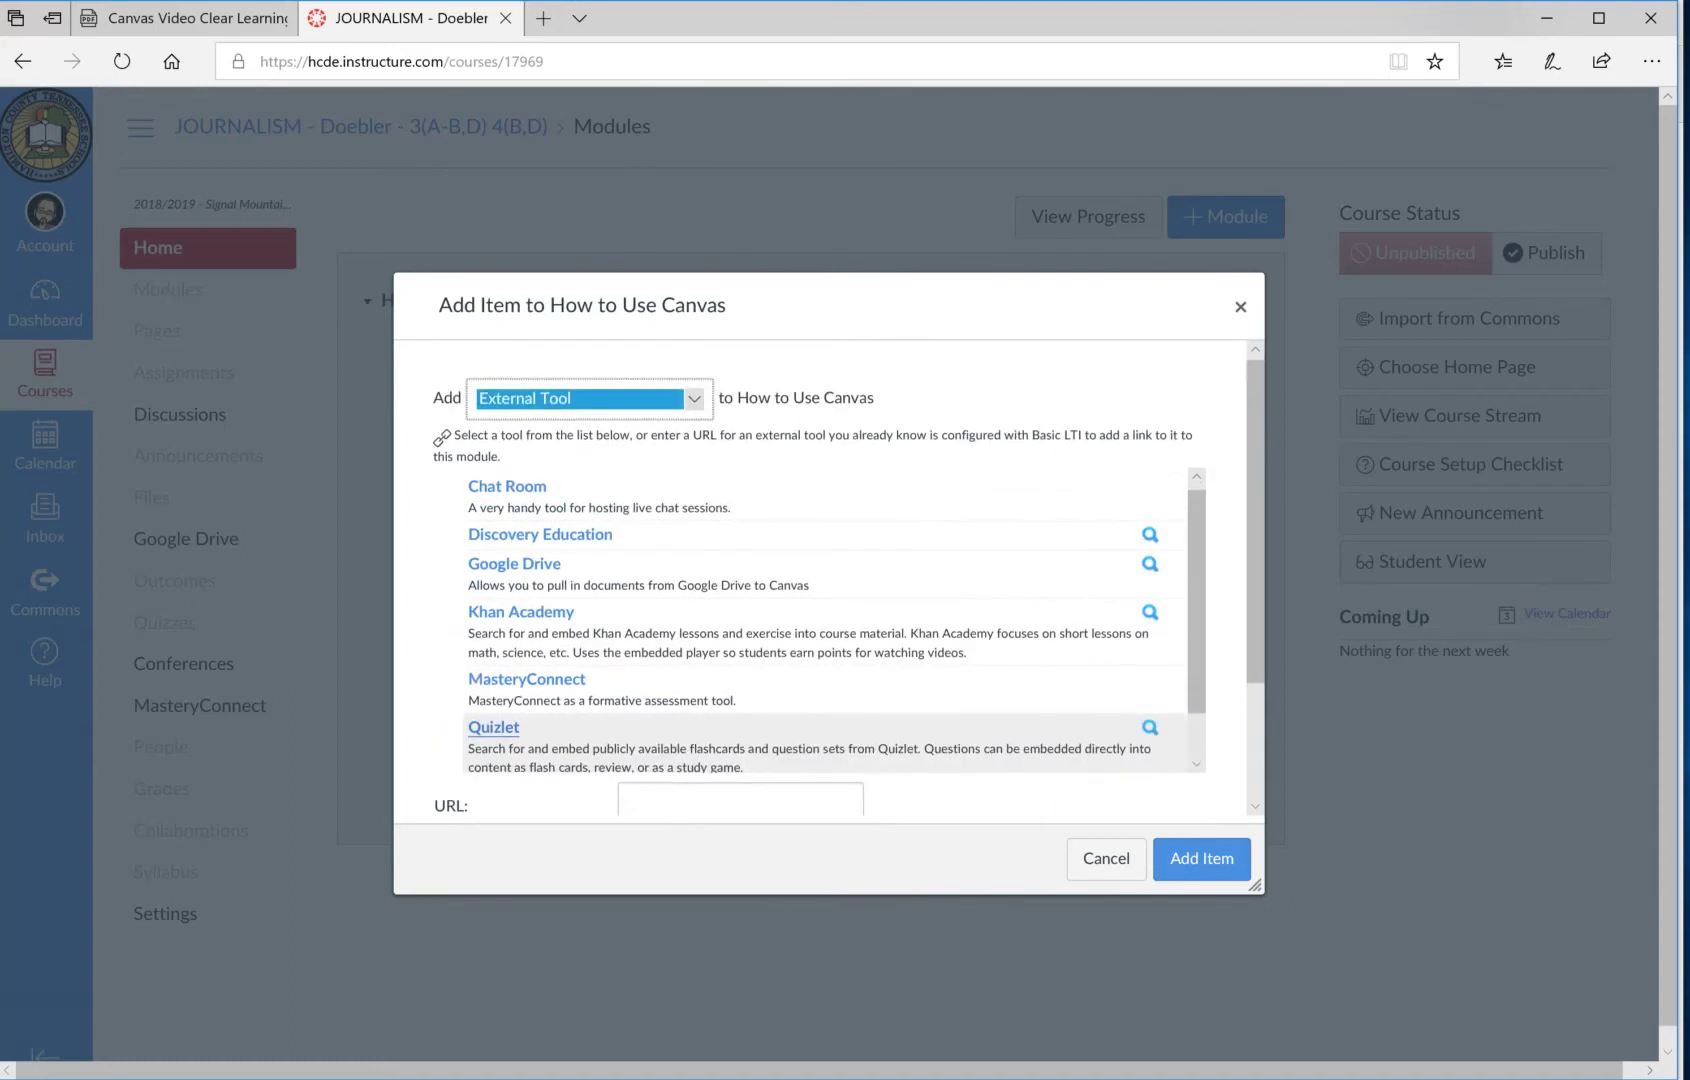
{"action": "scroll", "coordinate": [800, 550], "scroll_direction": "down", "scroll_amount": 5}
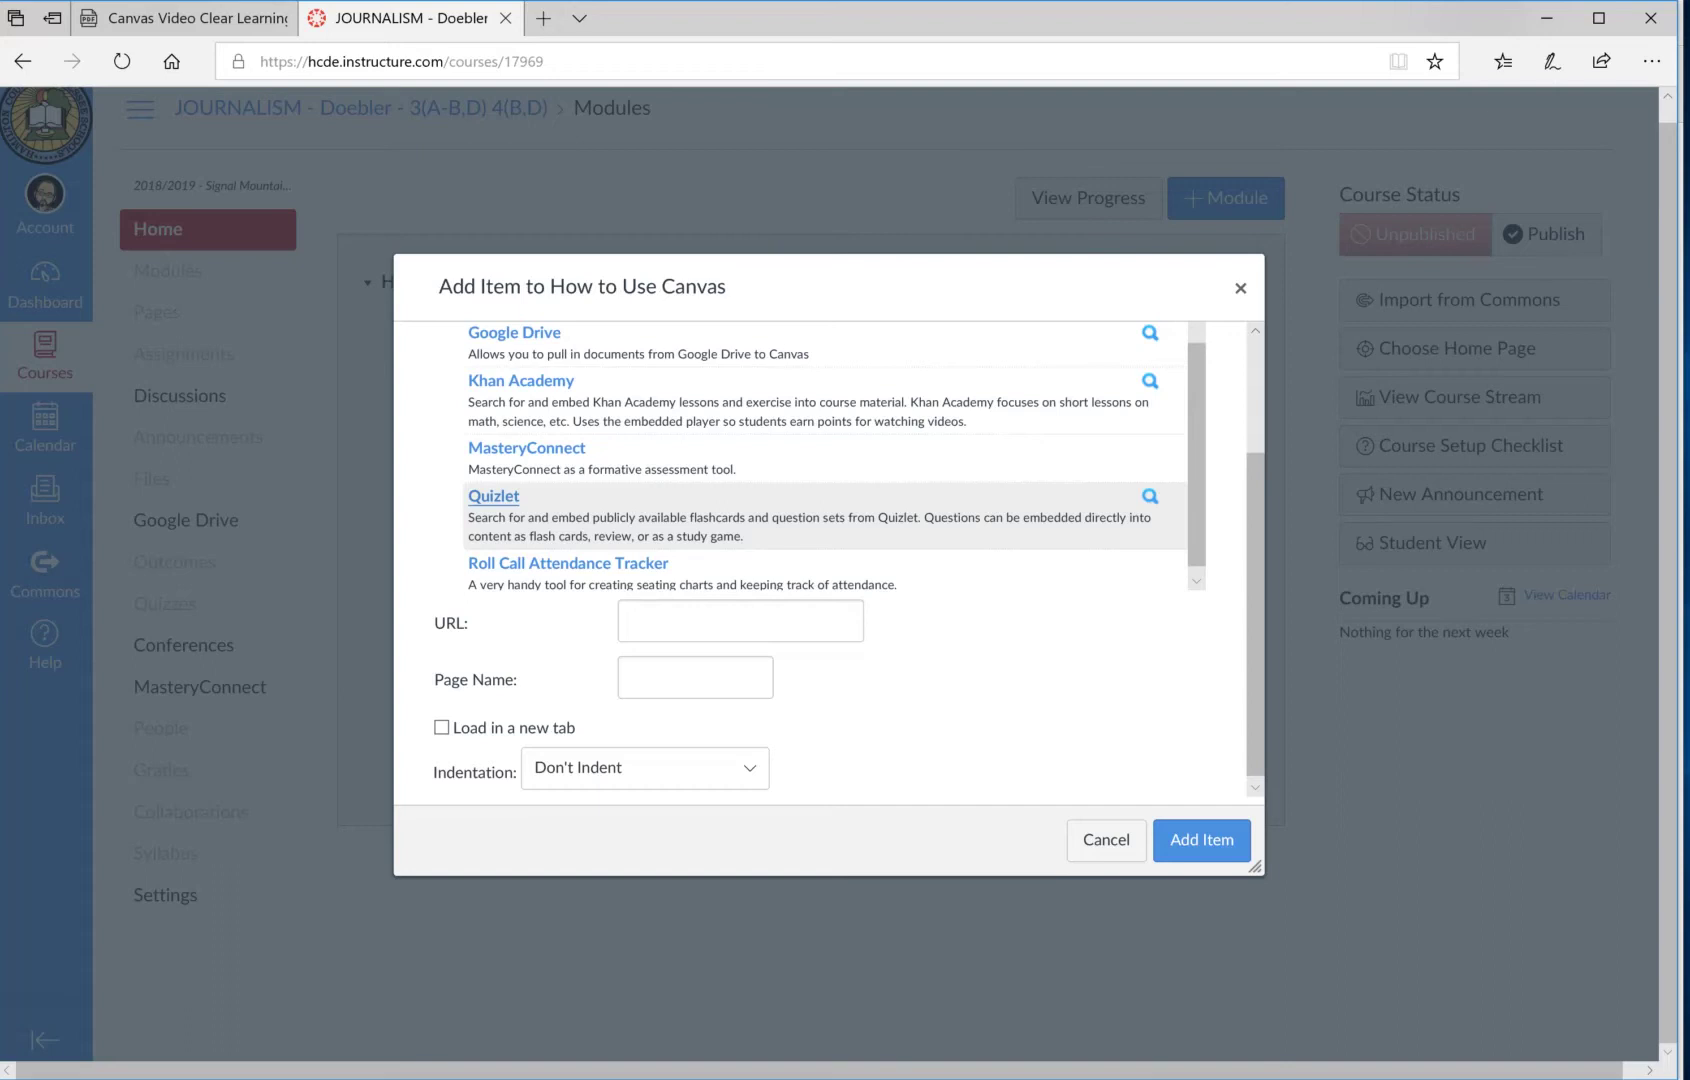
{"action": "scroll", "coordinate": [830, 560], "scroll_direction": "up", "scroll_amount": 5}
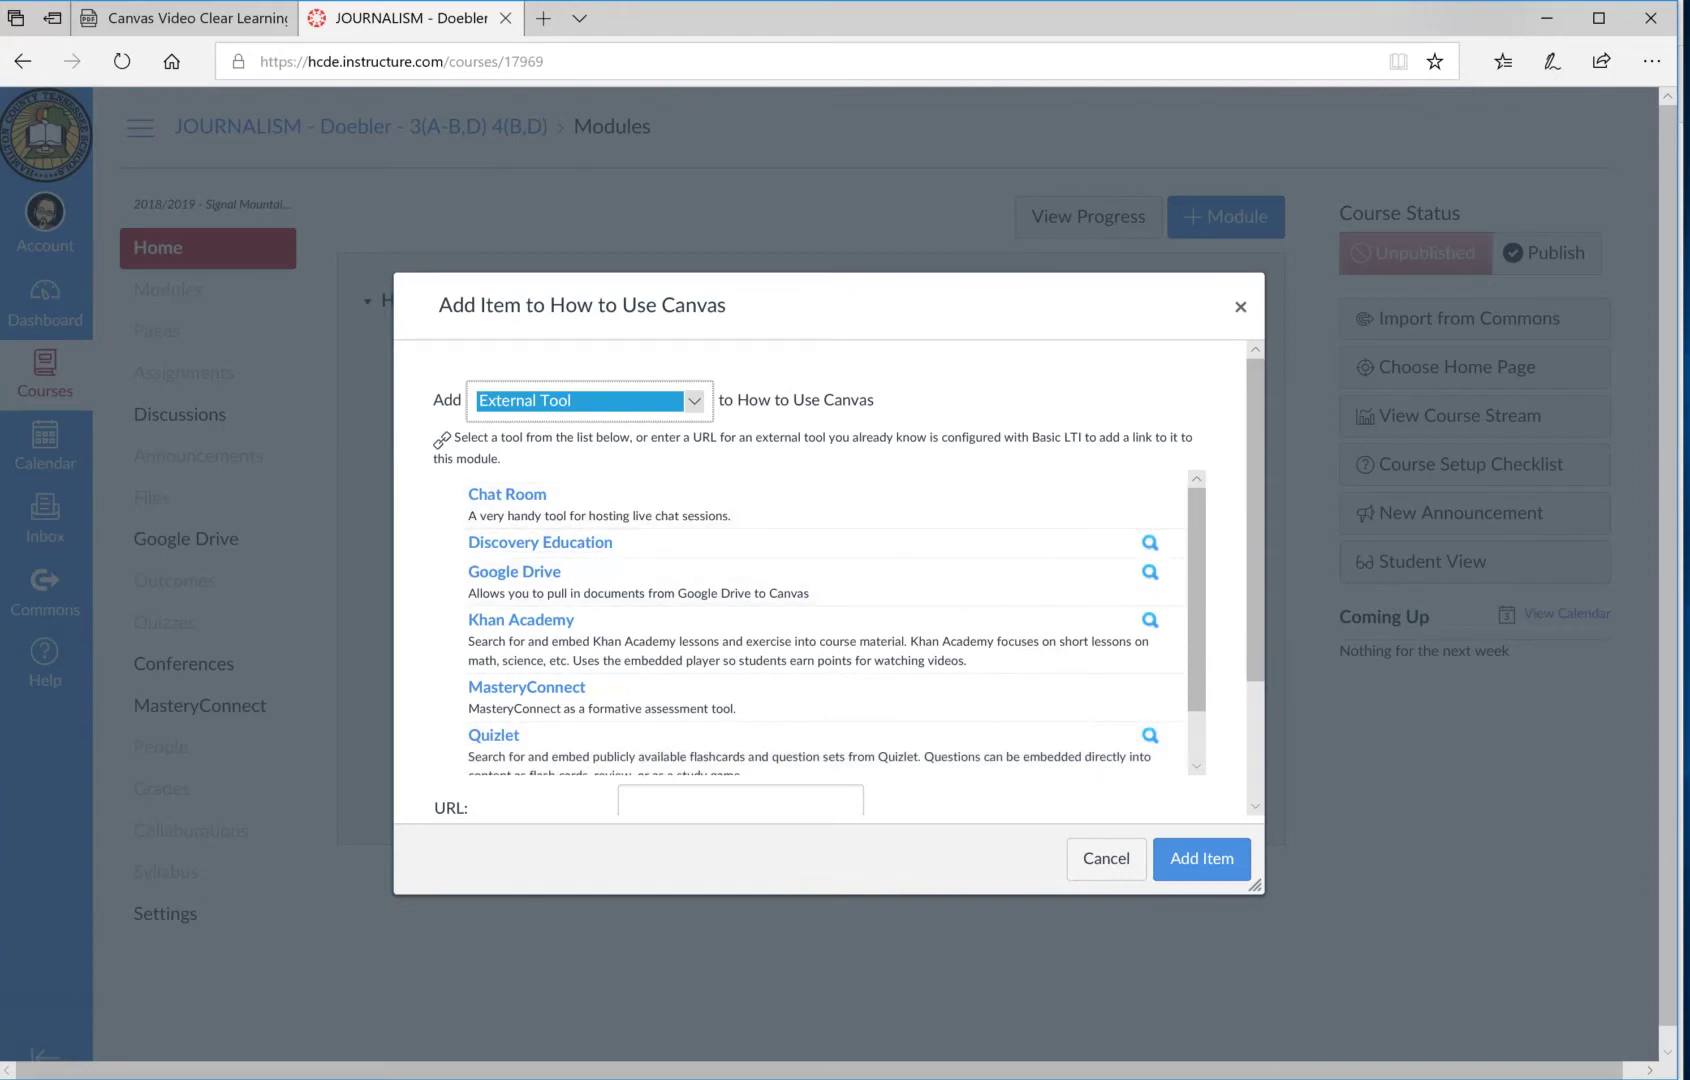
{"action": "key", "text": "alt+Down"}
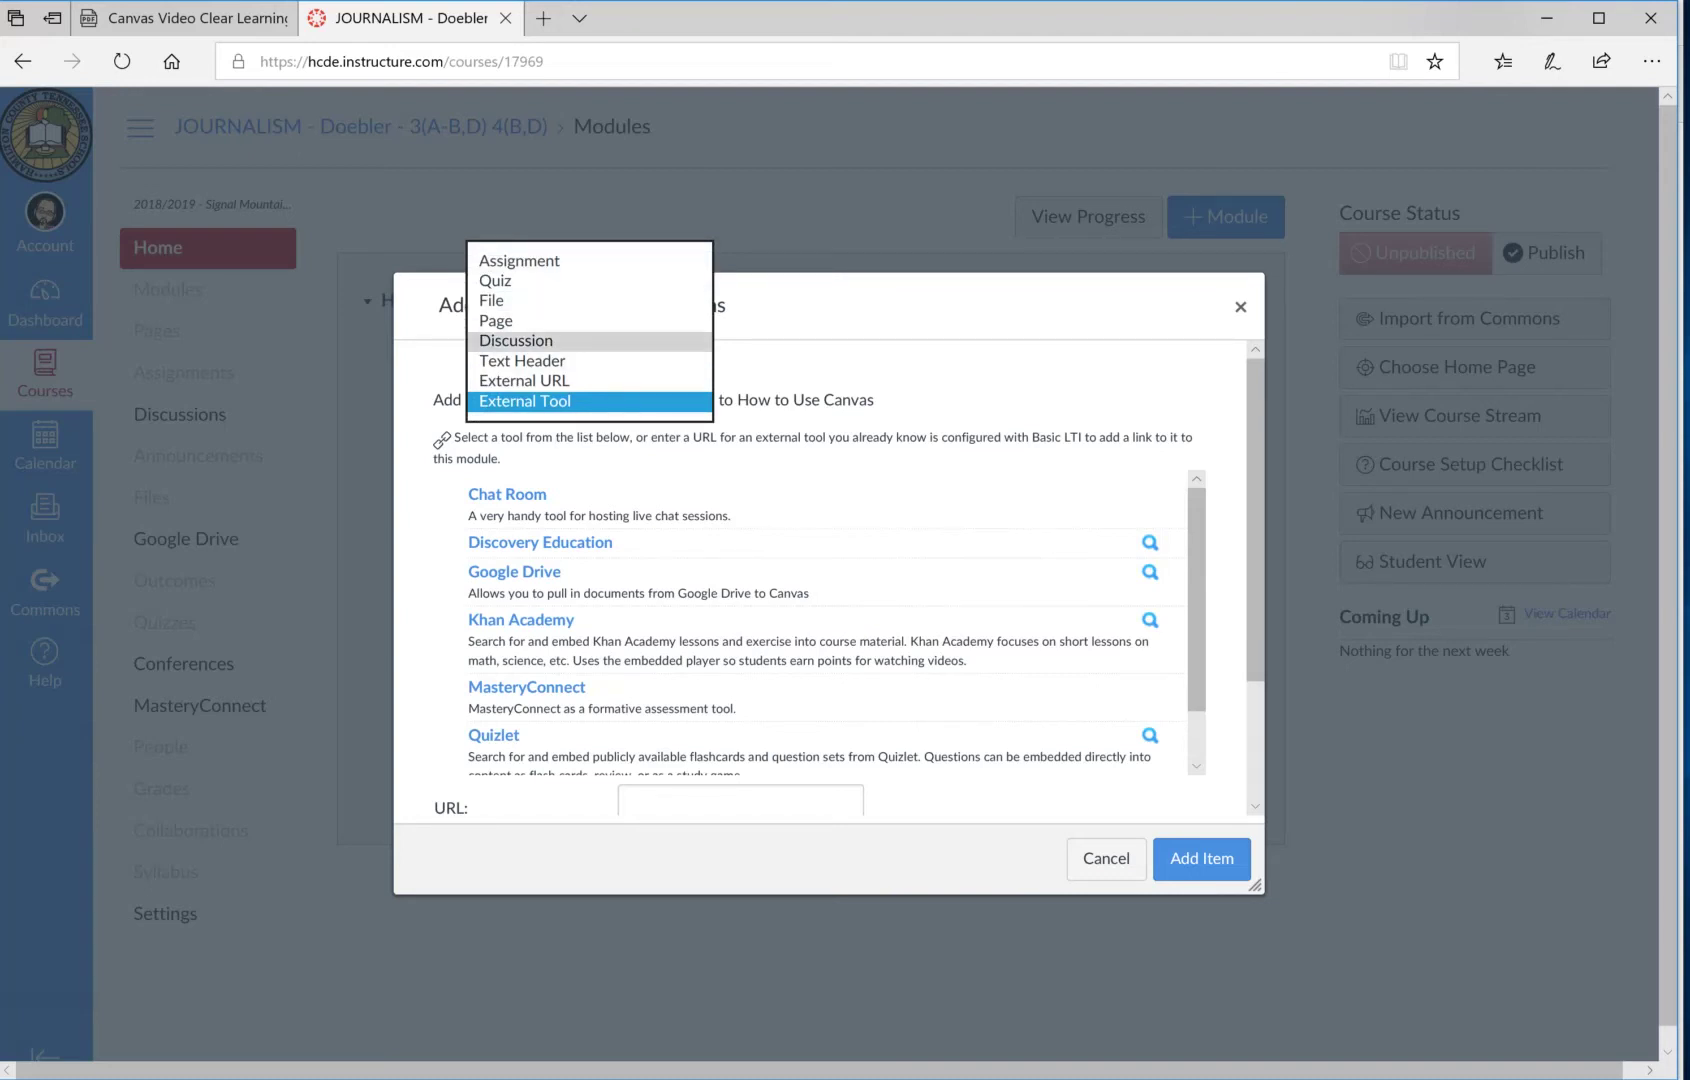
{"action": "left_click", "coordinate": [515, 340]}
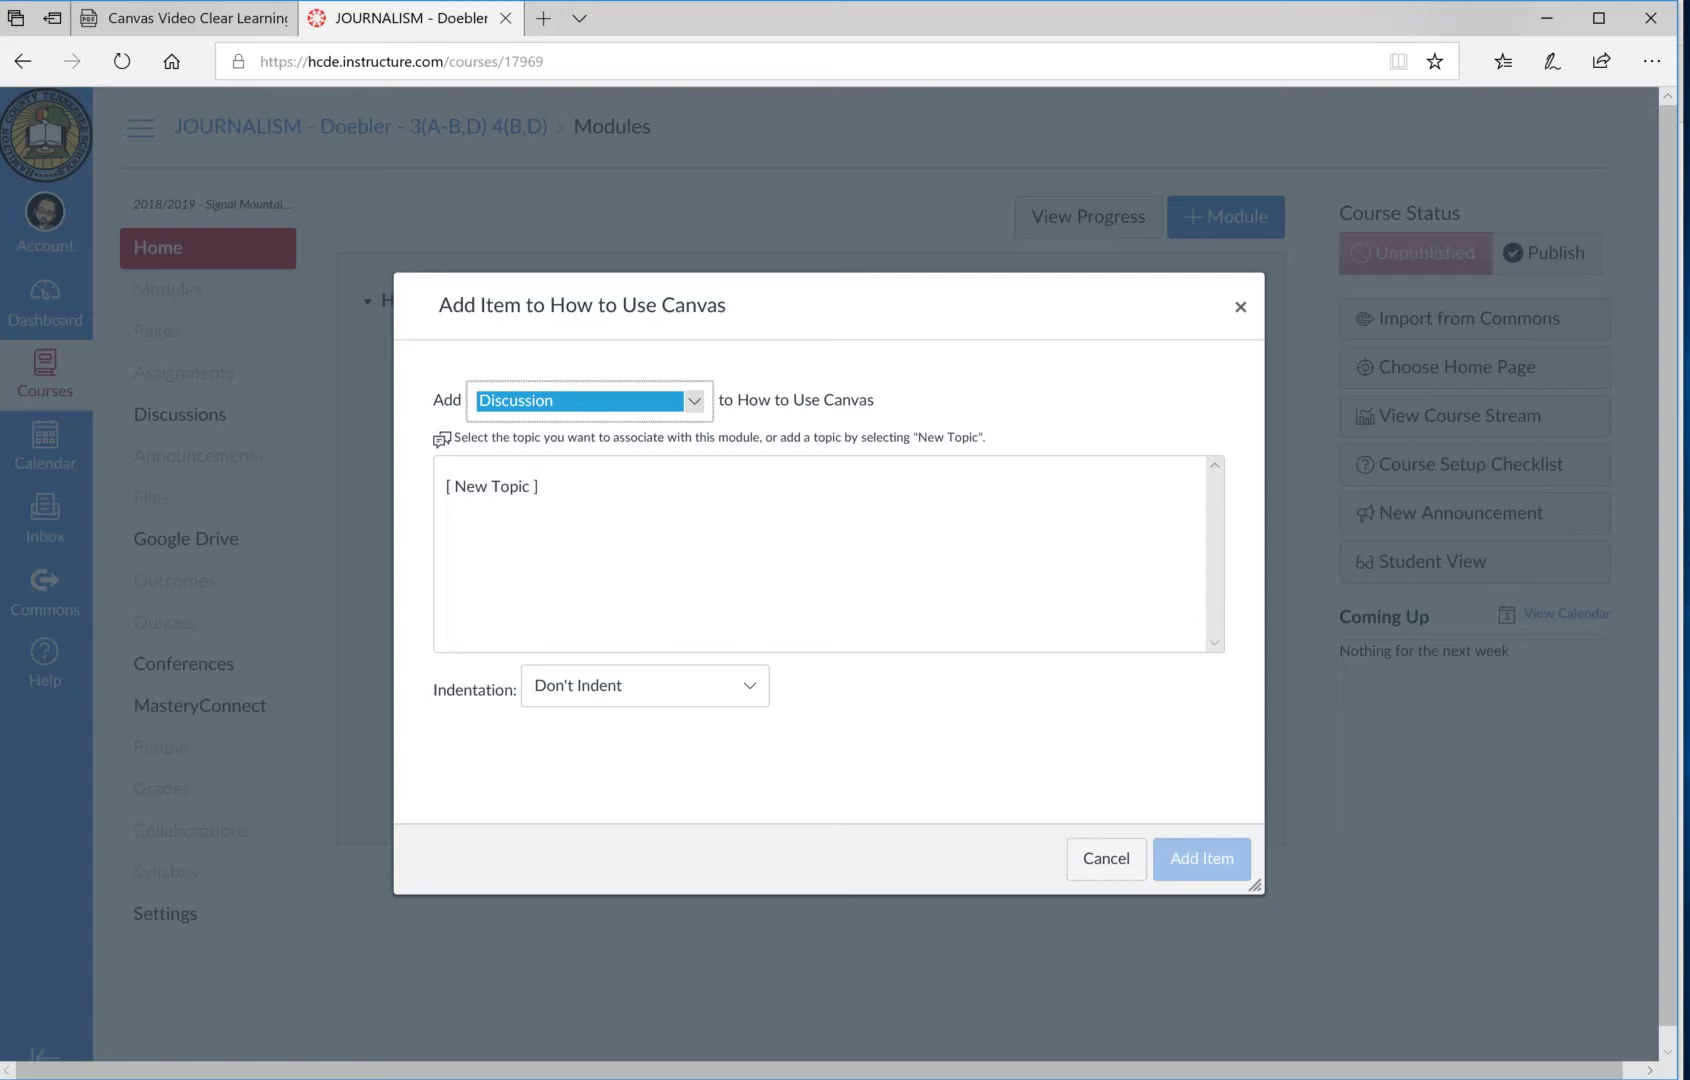
Add a new page named "Test Page" to the "How to Use Canvas" module.
{"action": "left_click", "coordinate": [694, 400]}
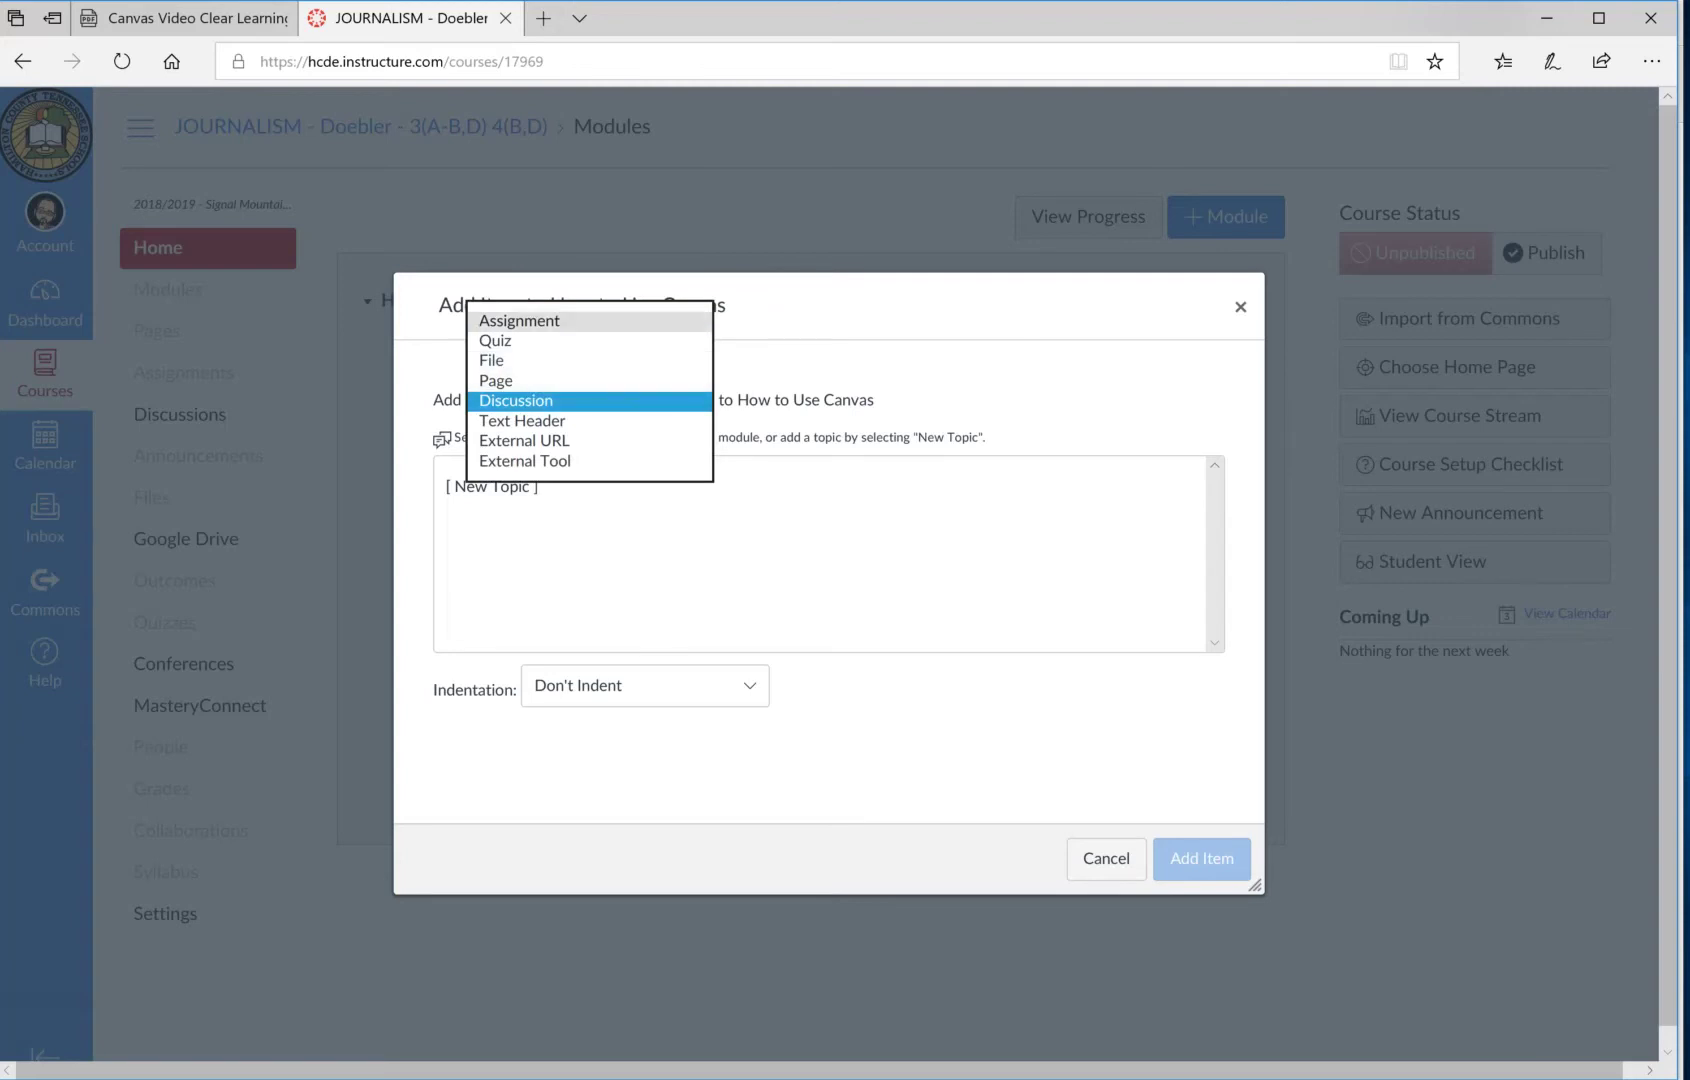
{"action": "left_click", "coordinate": [496, 380]}
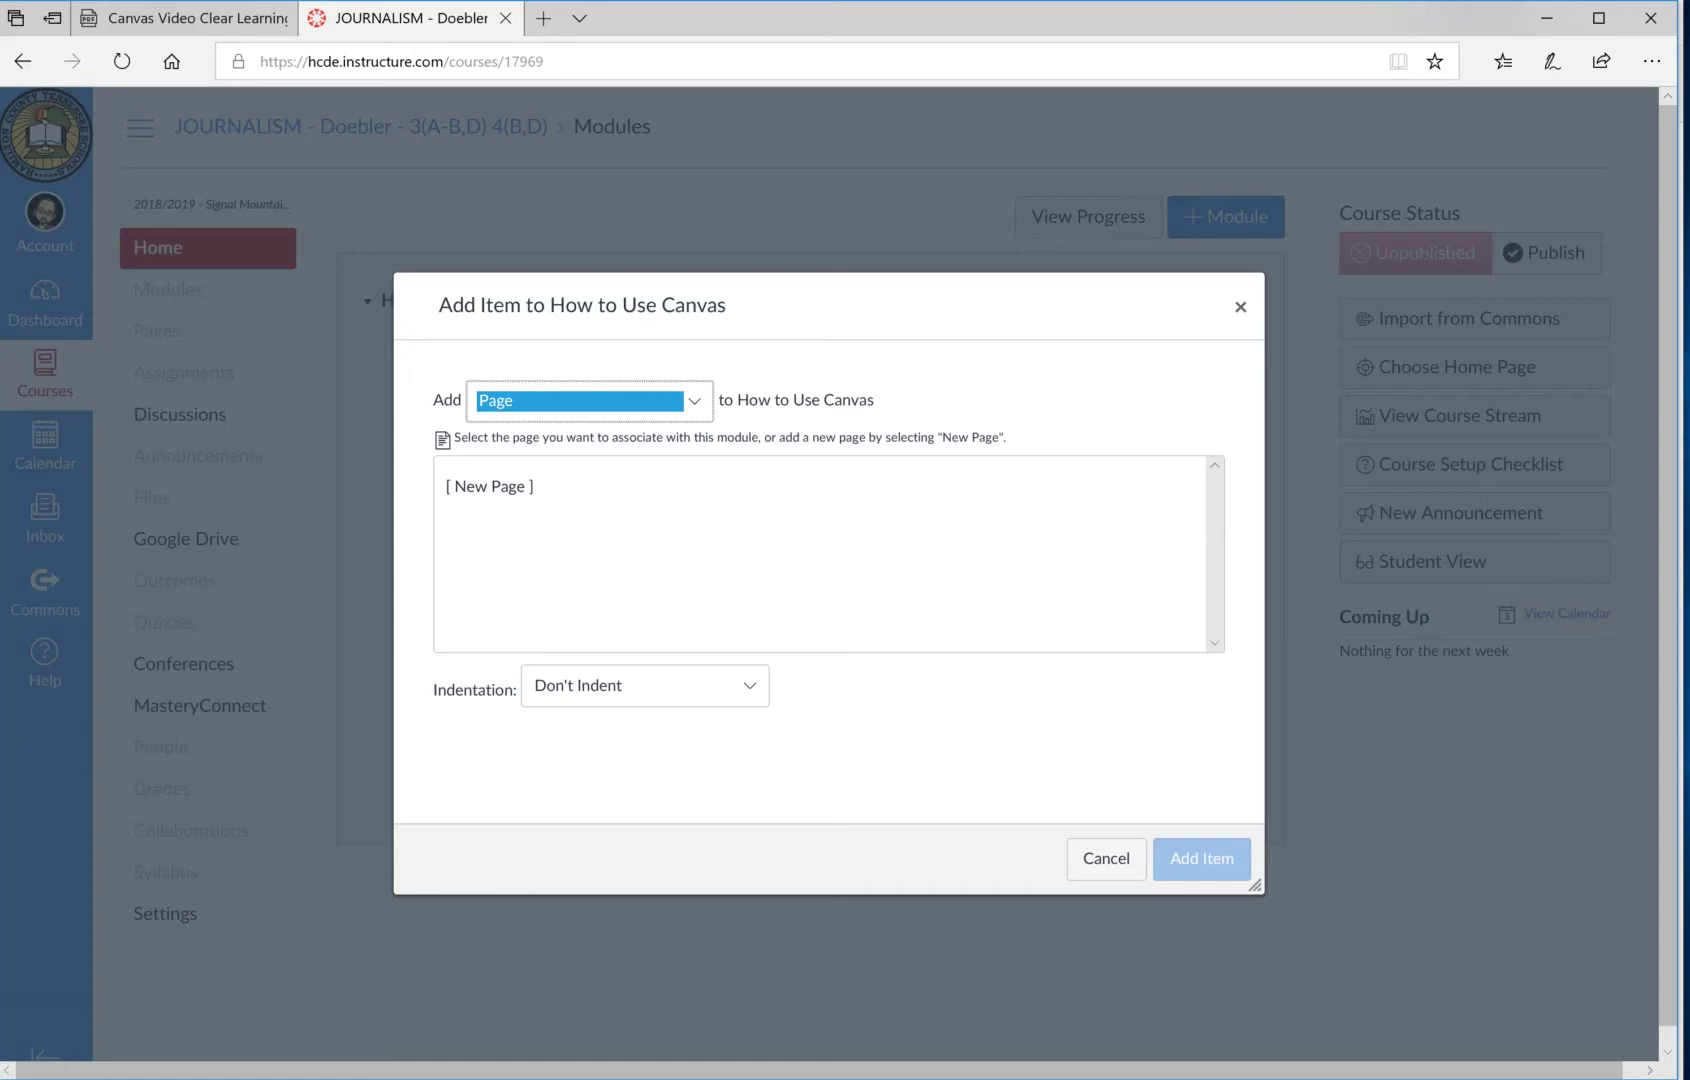
{"action": "left_click", "coordinate": [820, 486]}
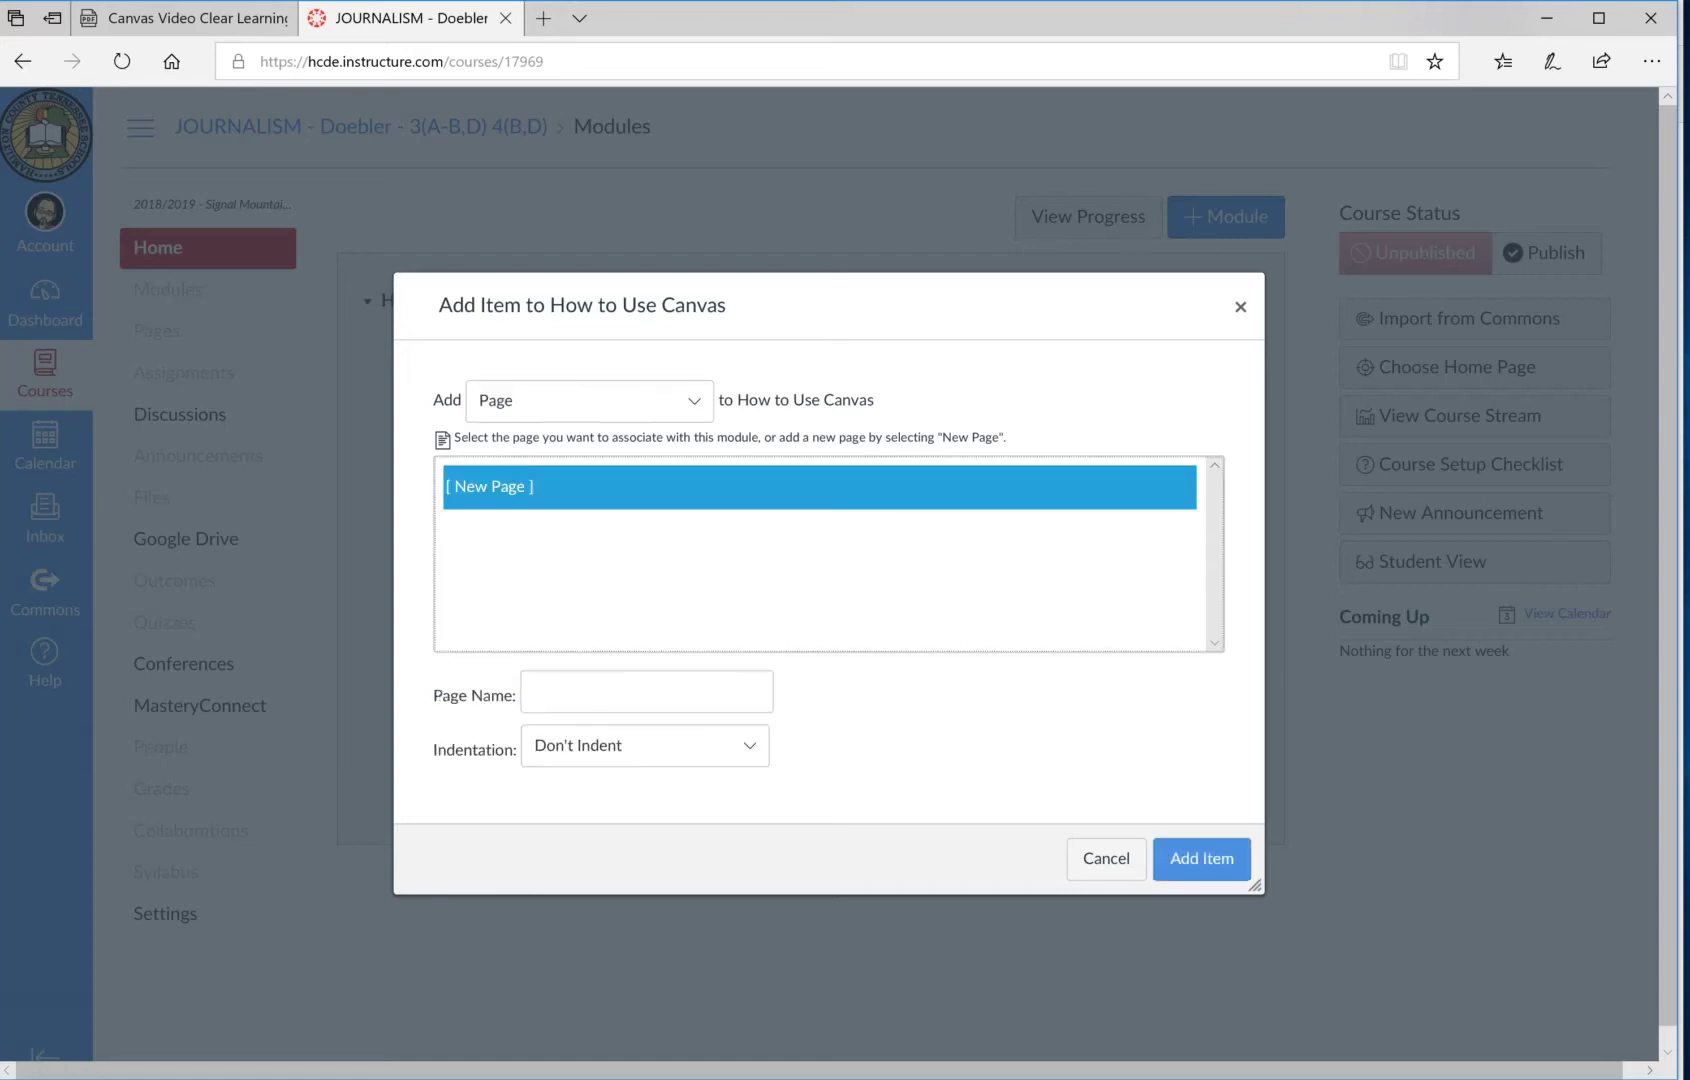
{"action": "left_click", "coordinate": [646, 691]}
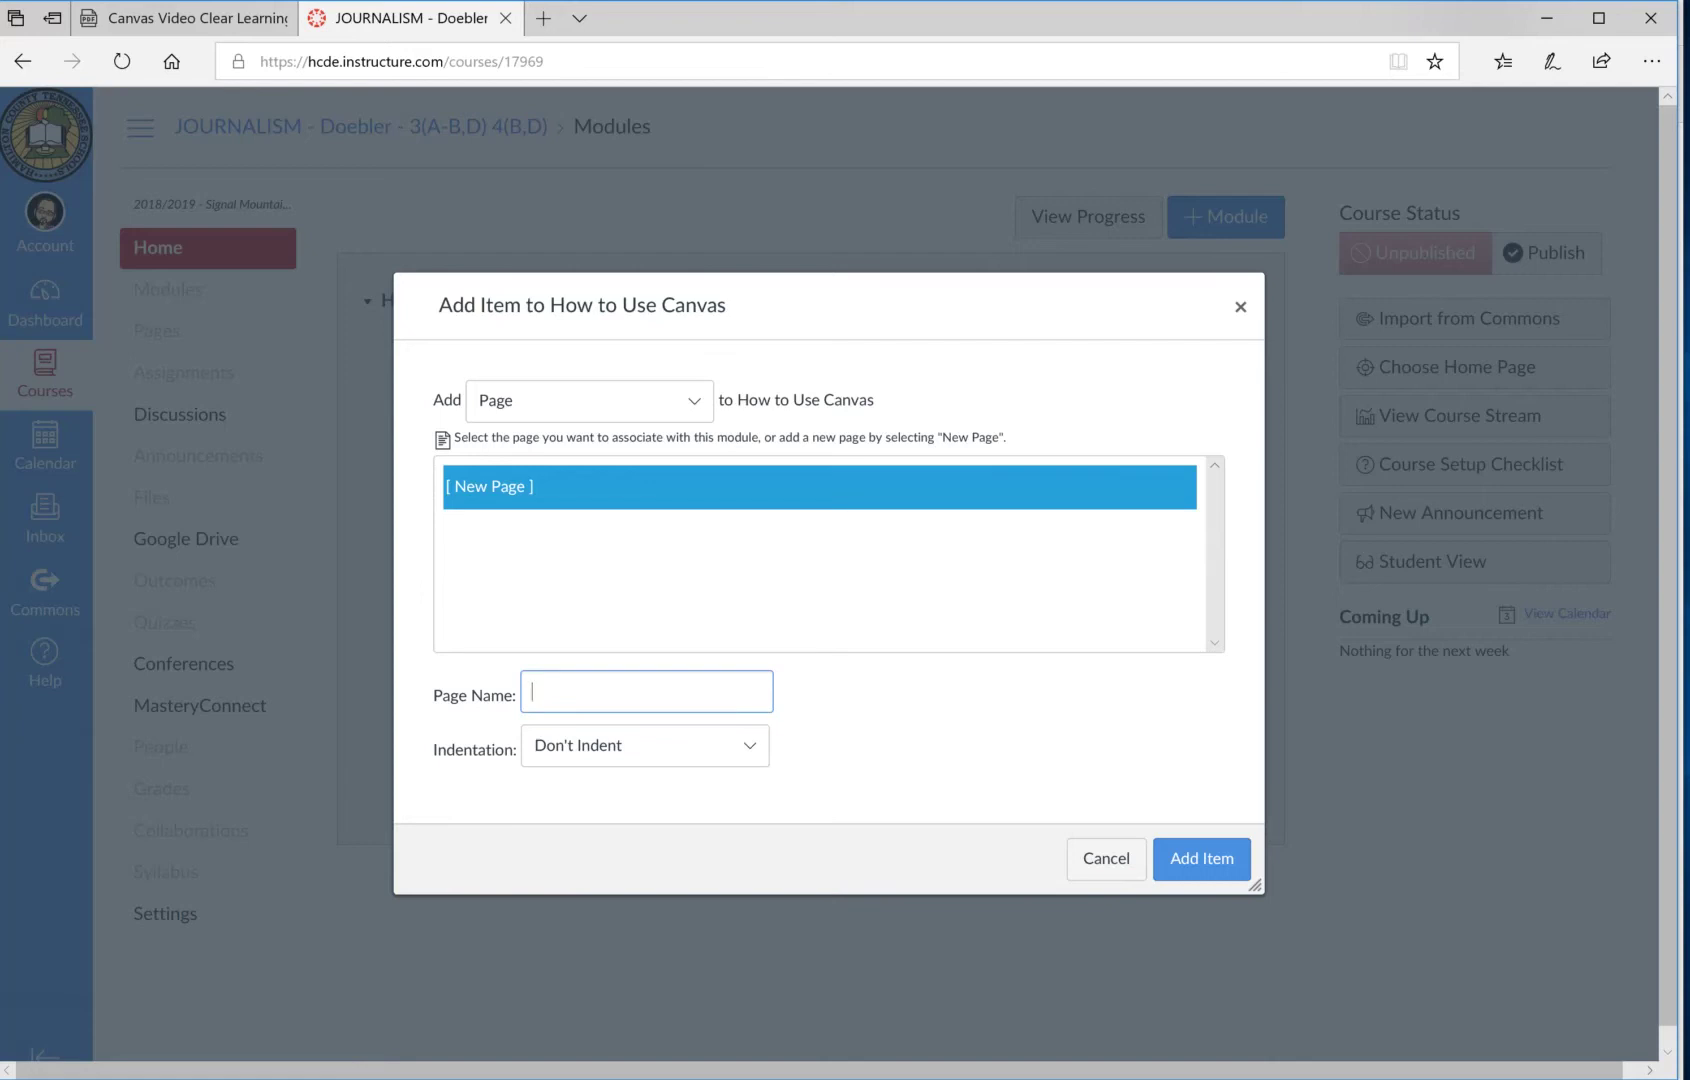
{"action": "type", "text": "Test Page"}
{"action": "key", "text": "Return"}
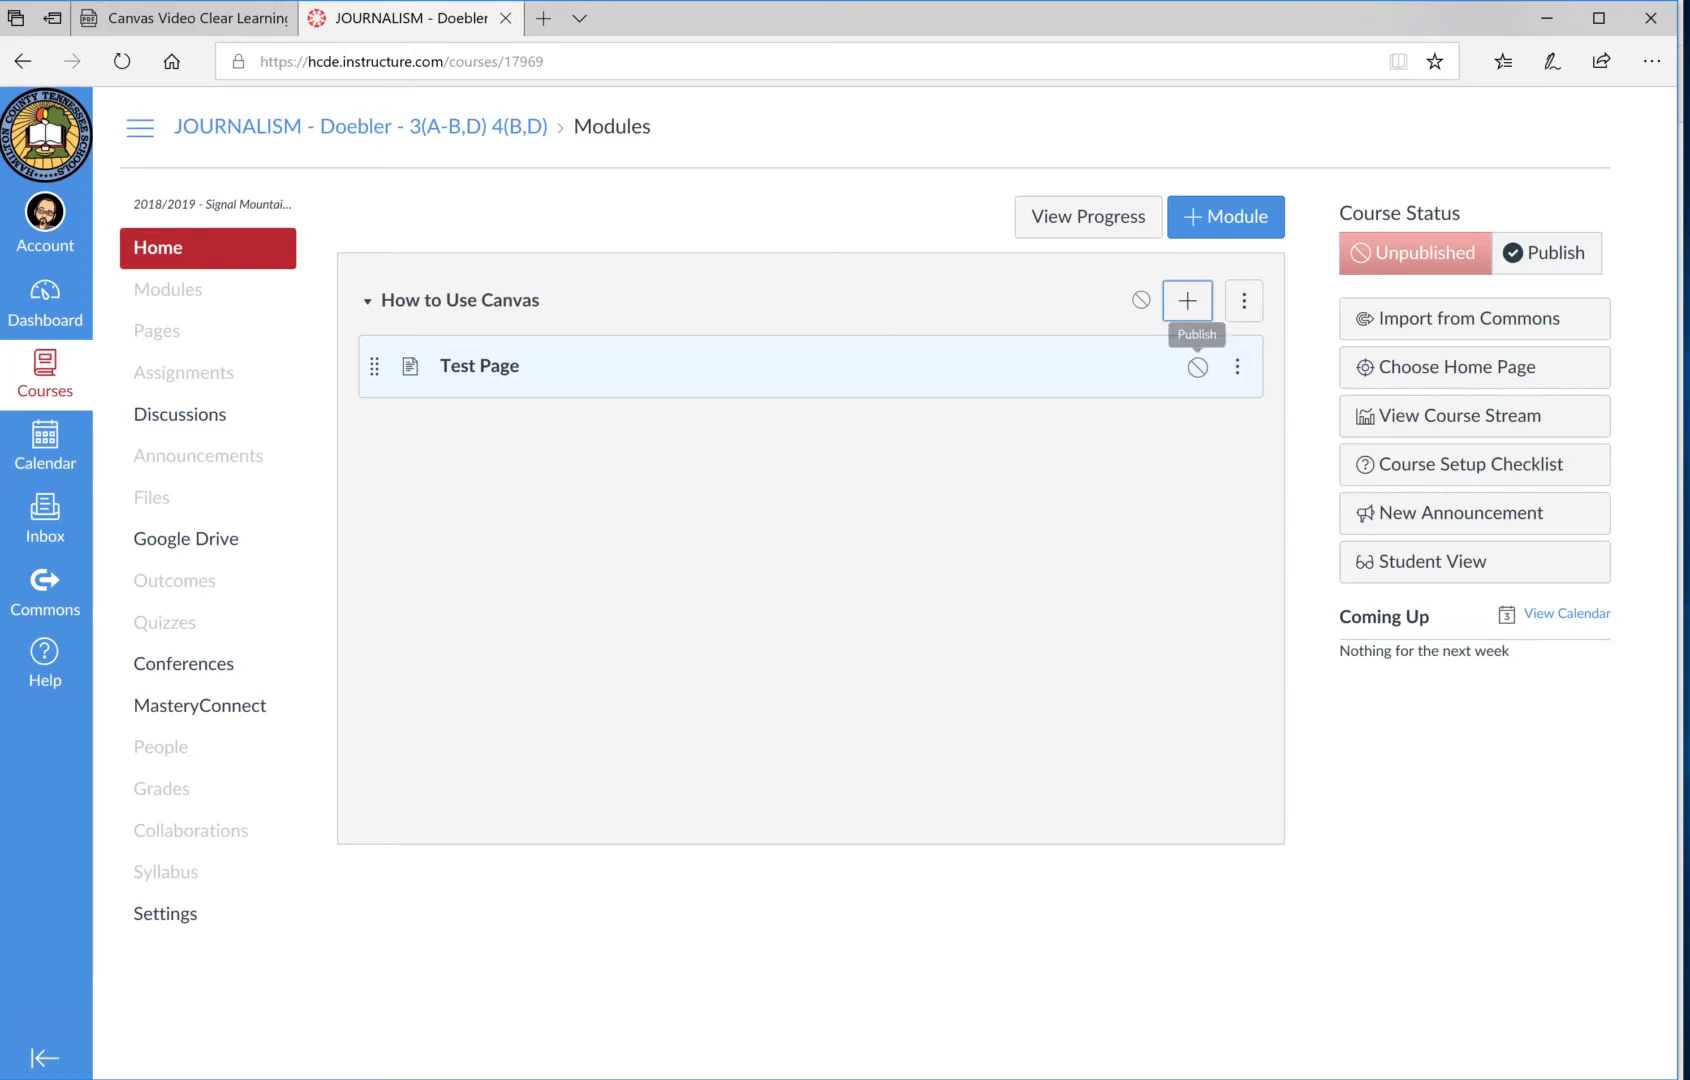
Publish both Test Page and the "How to Use Canvas" module.
{"action": "left_click", "coordinate": [1197, 367]}
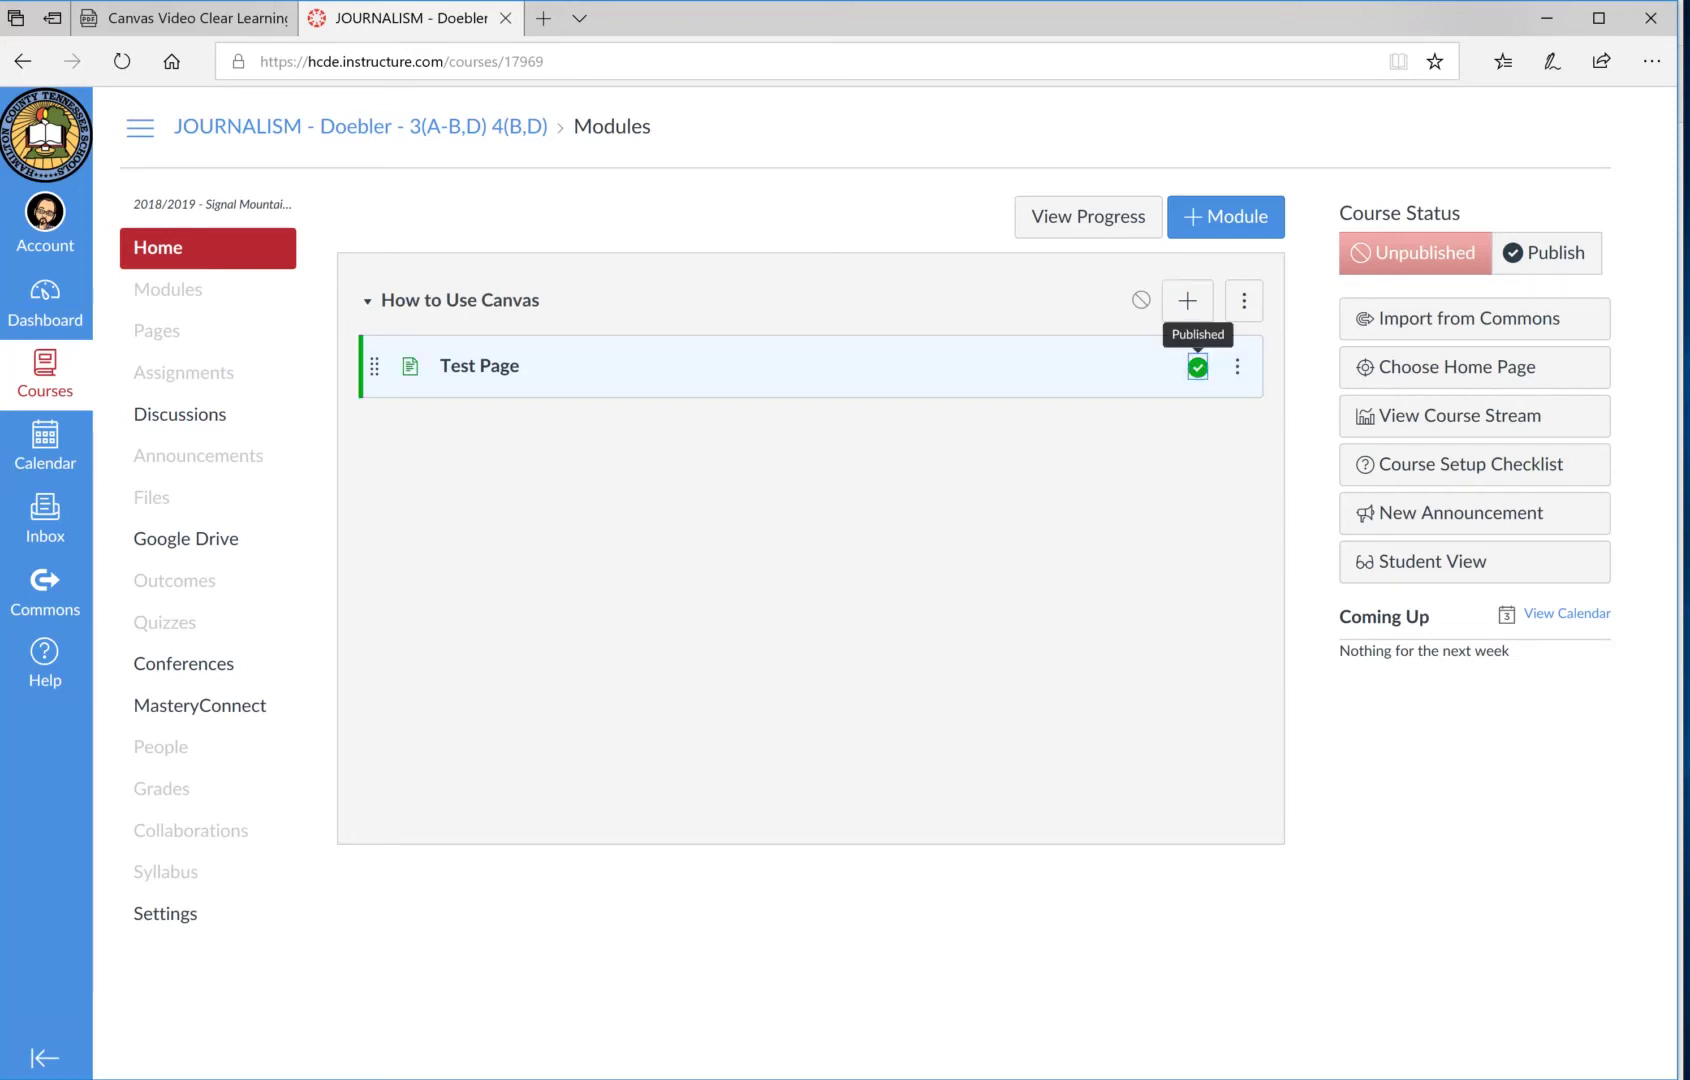
{"action": "left_click", "coordinate": [1140, 299]}
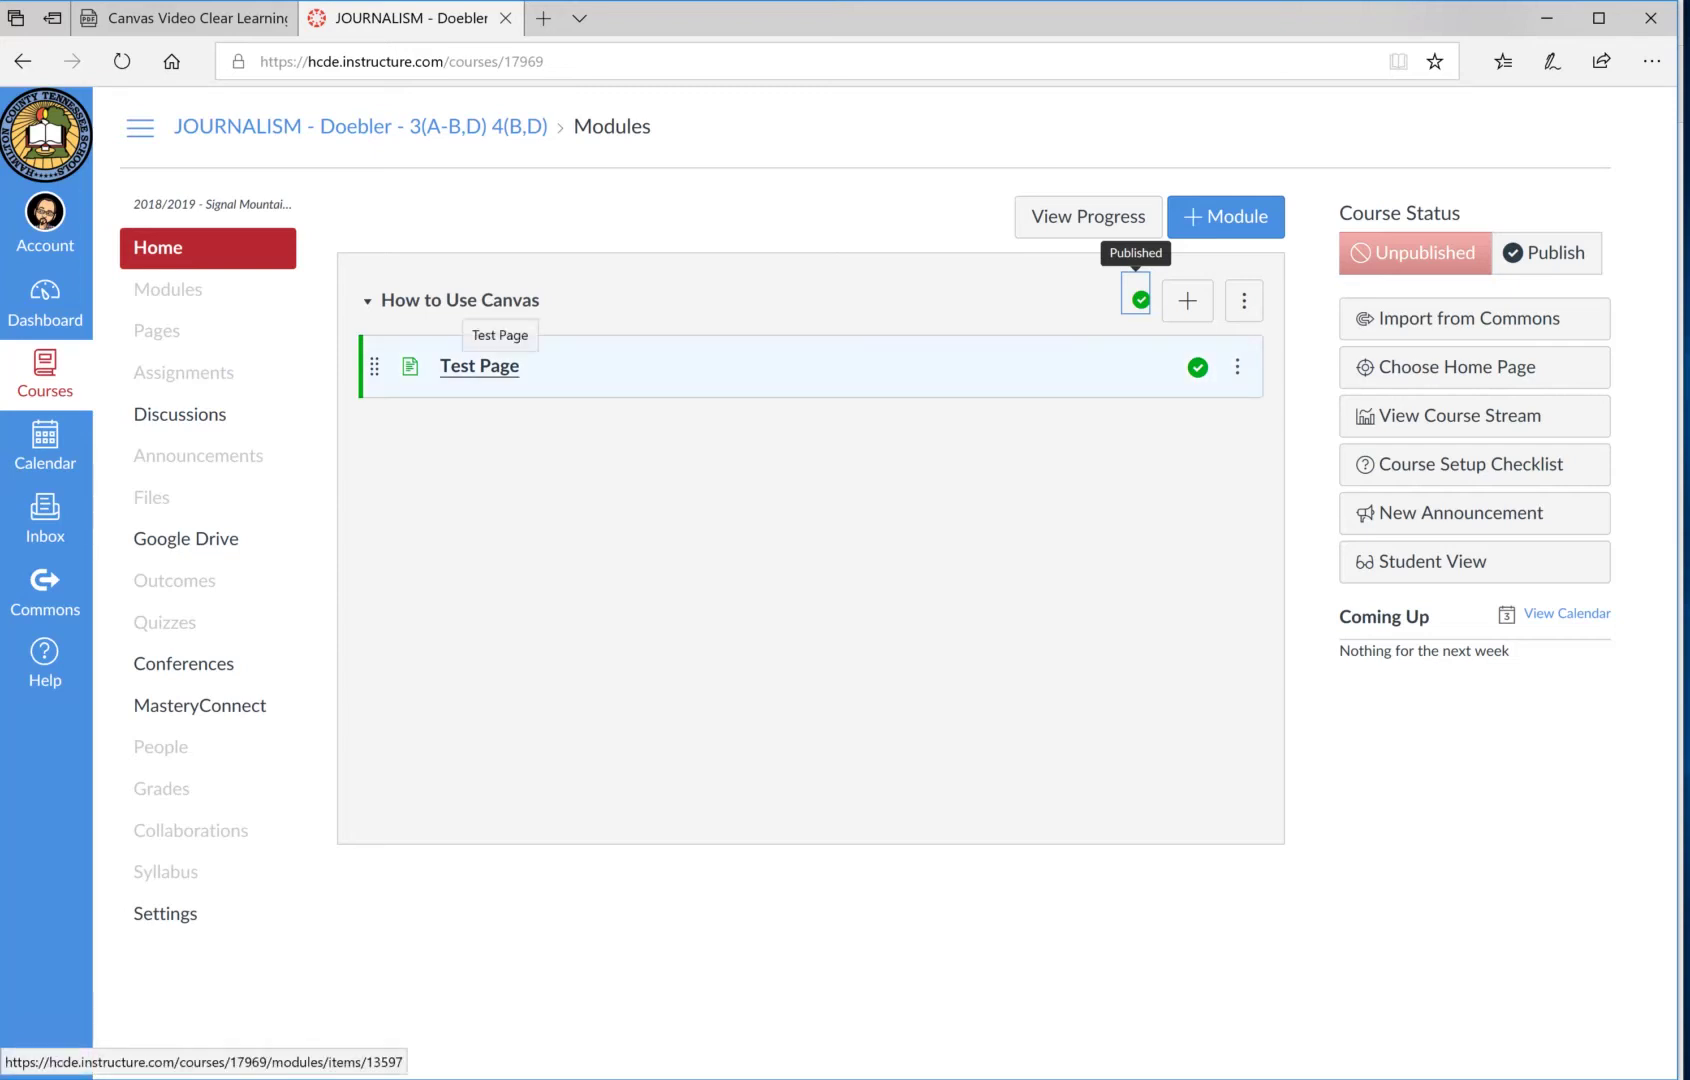
Open Test Page in a separate browser tab and switch to that tab.
{"action": "right_click", "coordinate": [502, 367]}
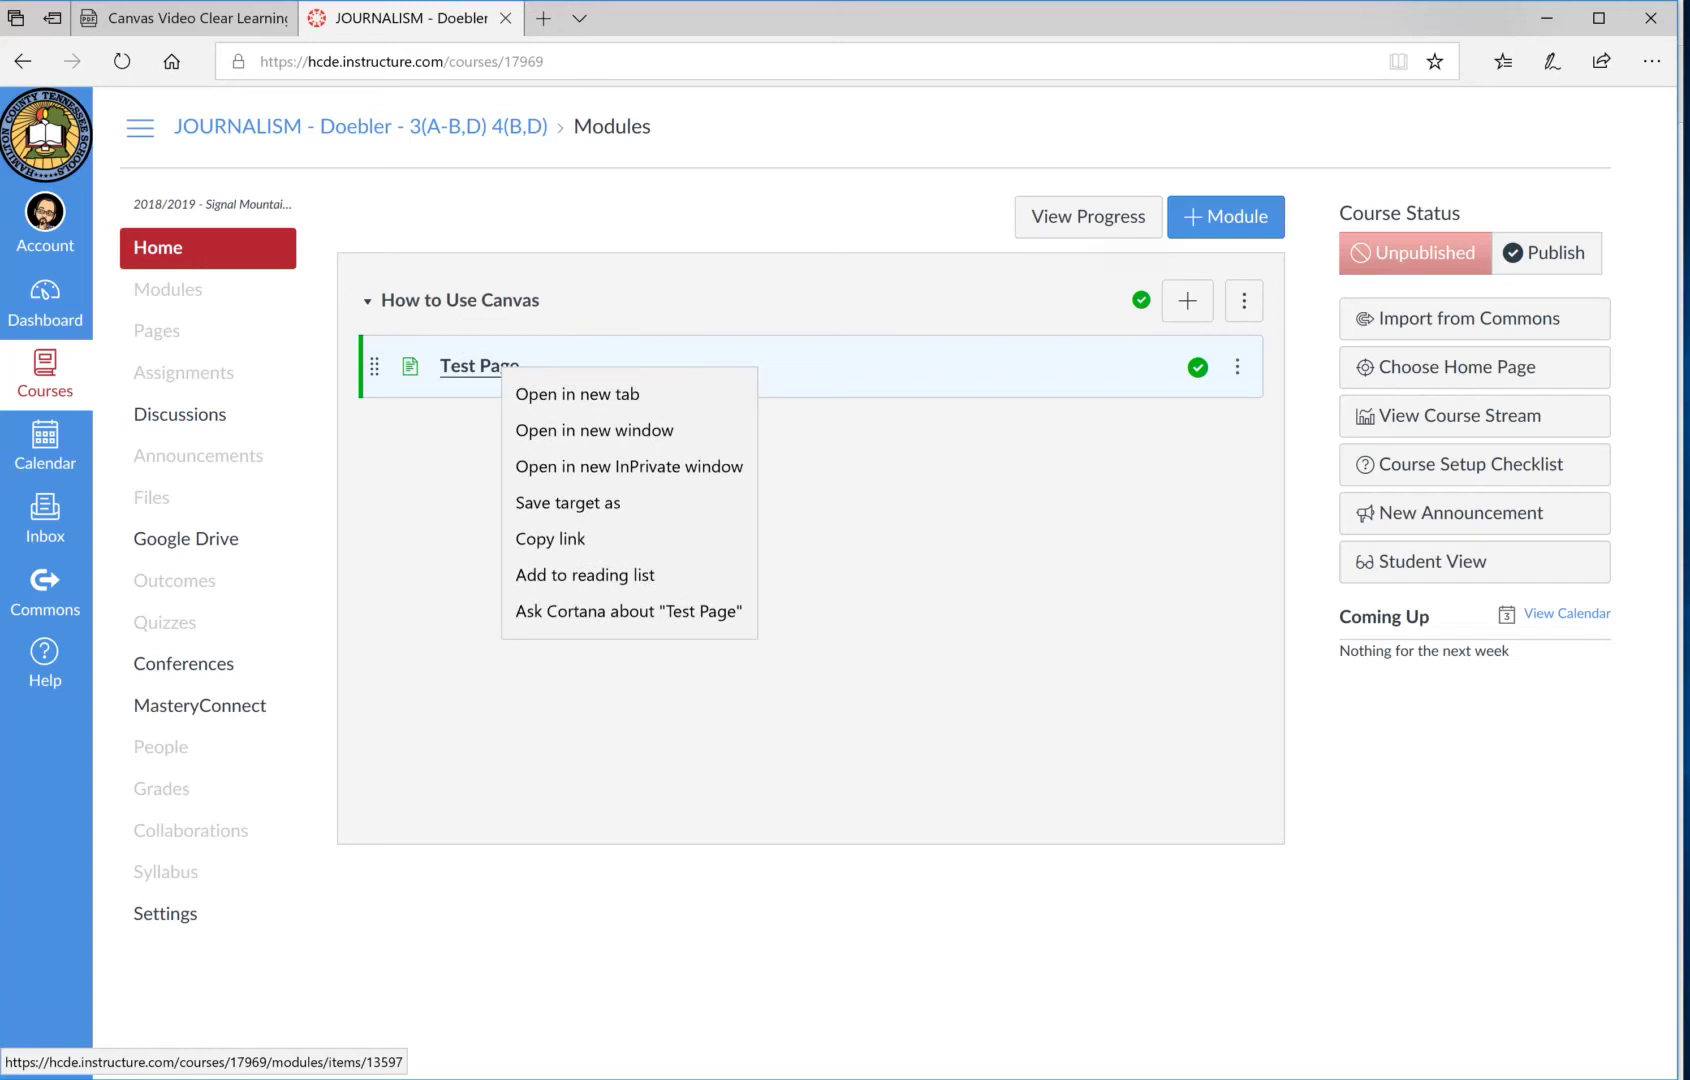
{"action": "left_click", "coordinate": [577, 394]}
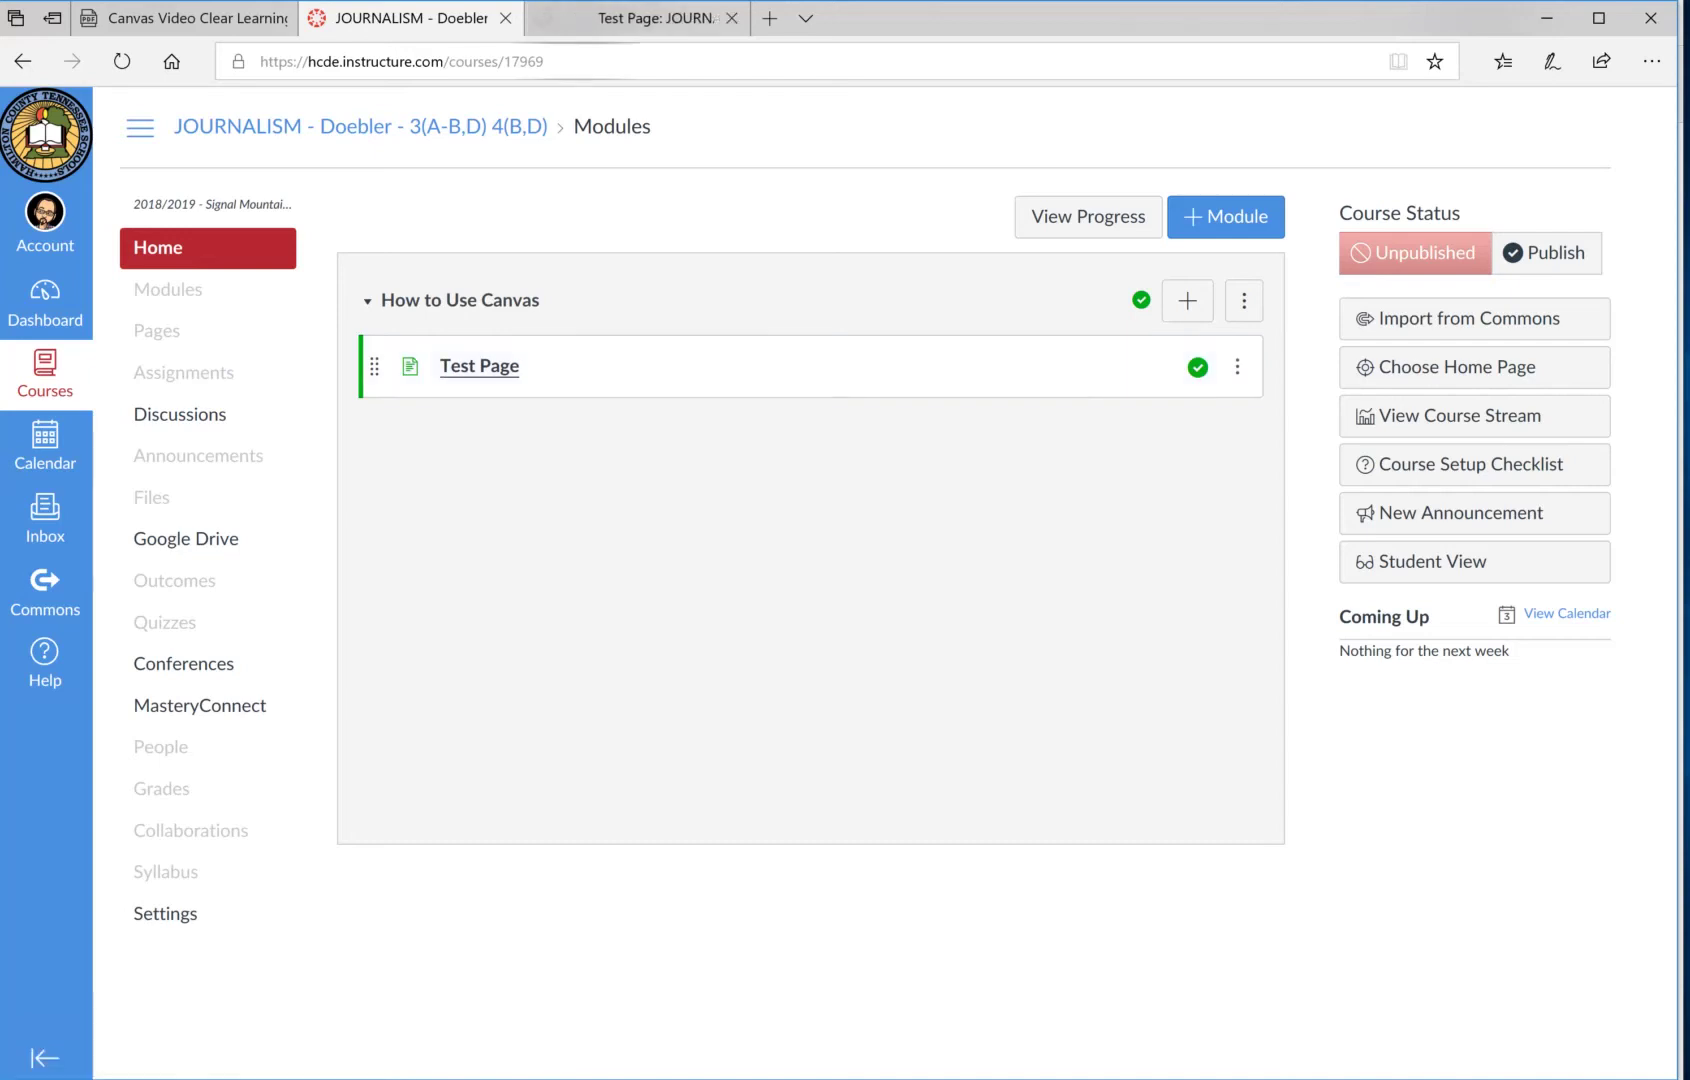
{"action": "key", "text": "ctrl+Tab"}
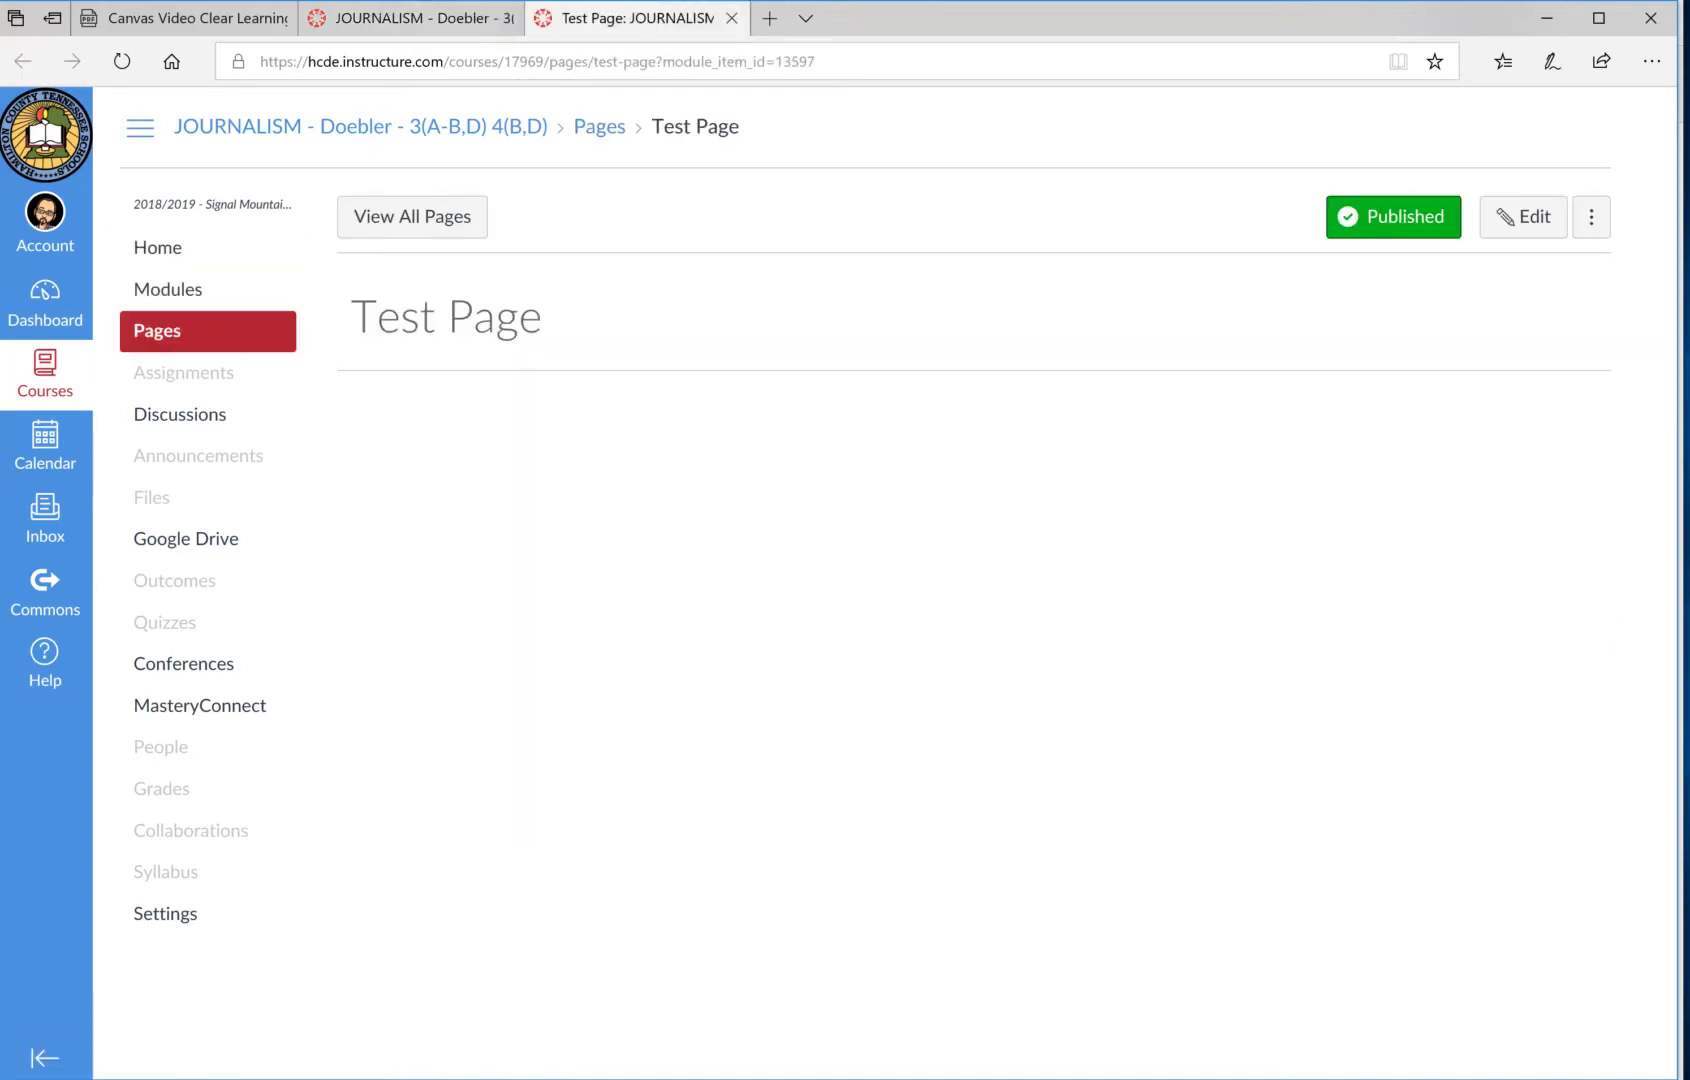
Open Test Page for editing and enter "Type my content" in its body, followed by blank lines.
{"action": "left_click", "coordinate": [1523, 216]}
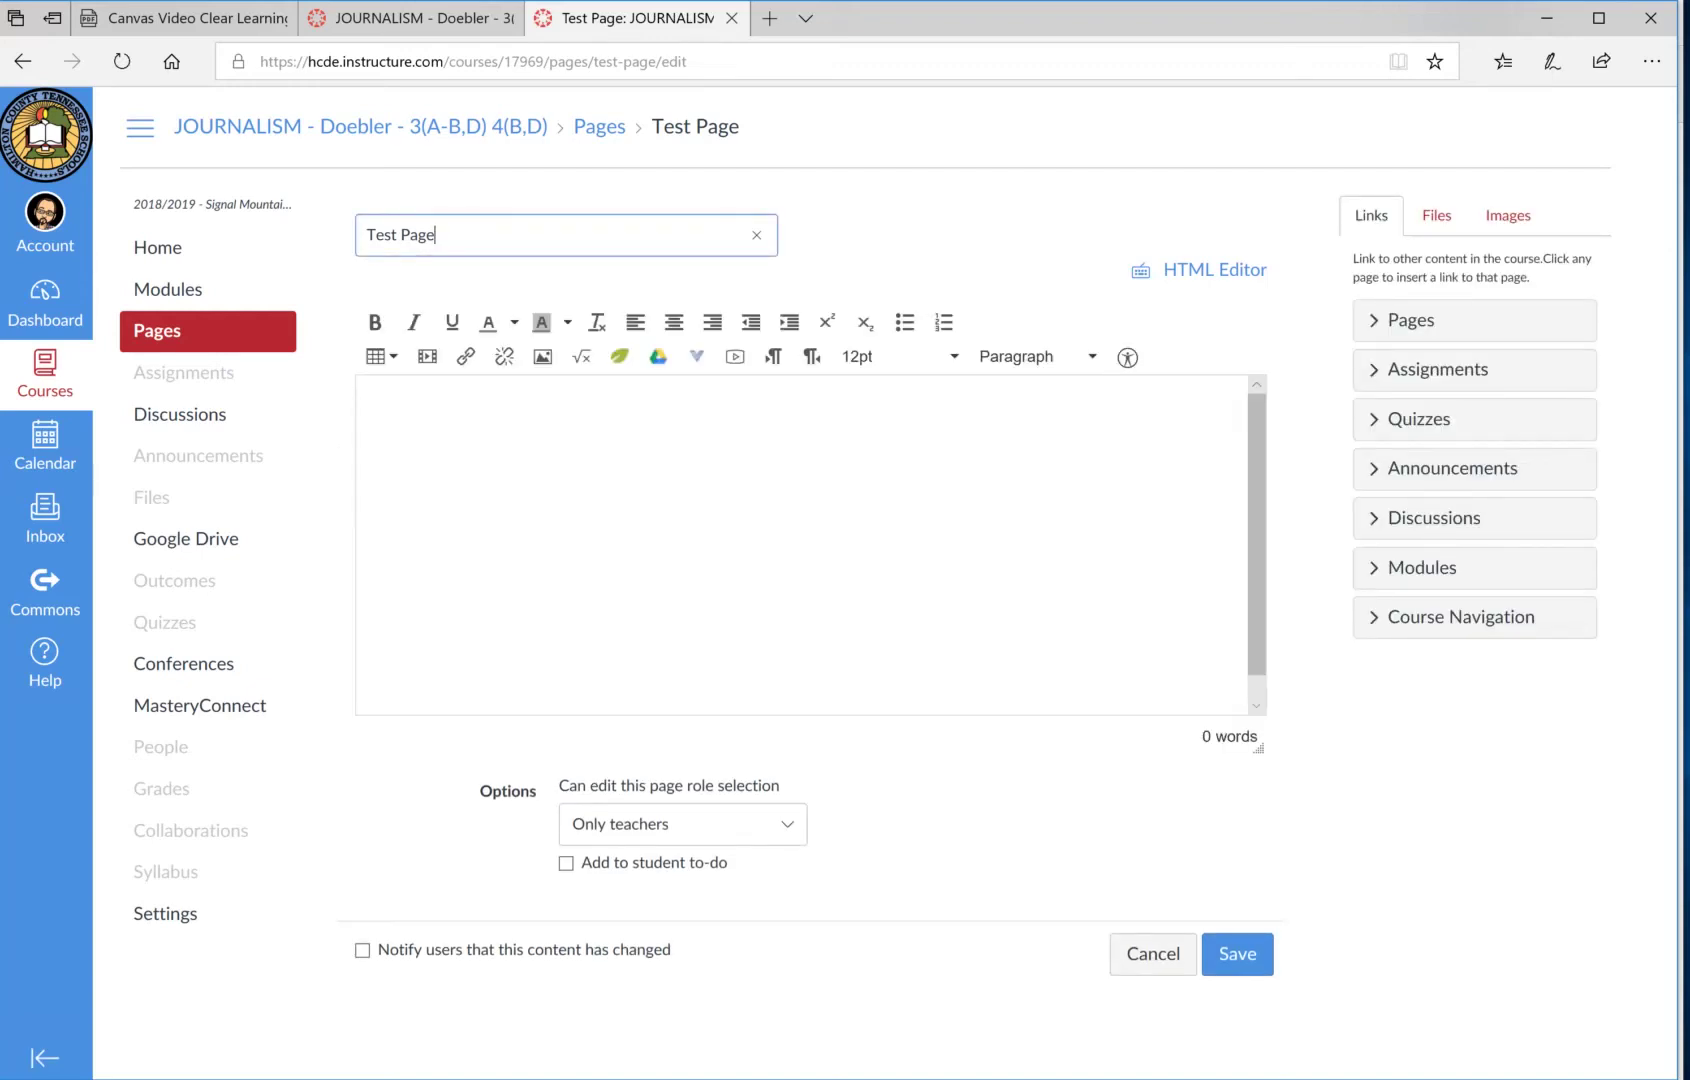
{"action": "left_click", "coordinate": [369, 401]}
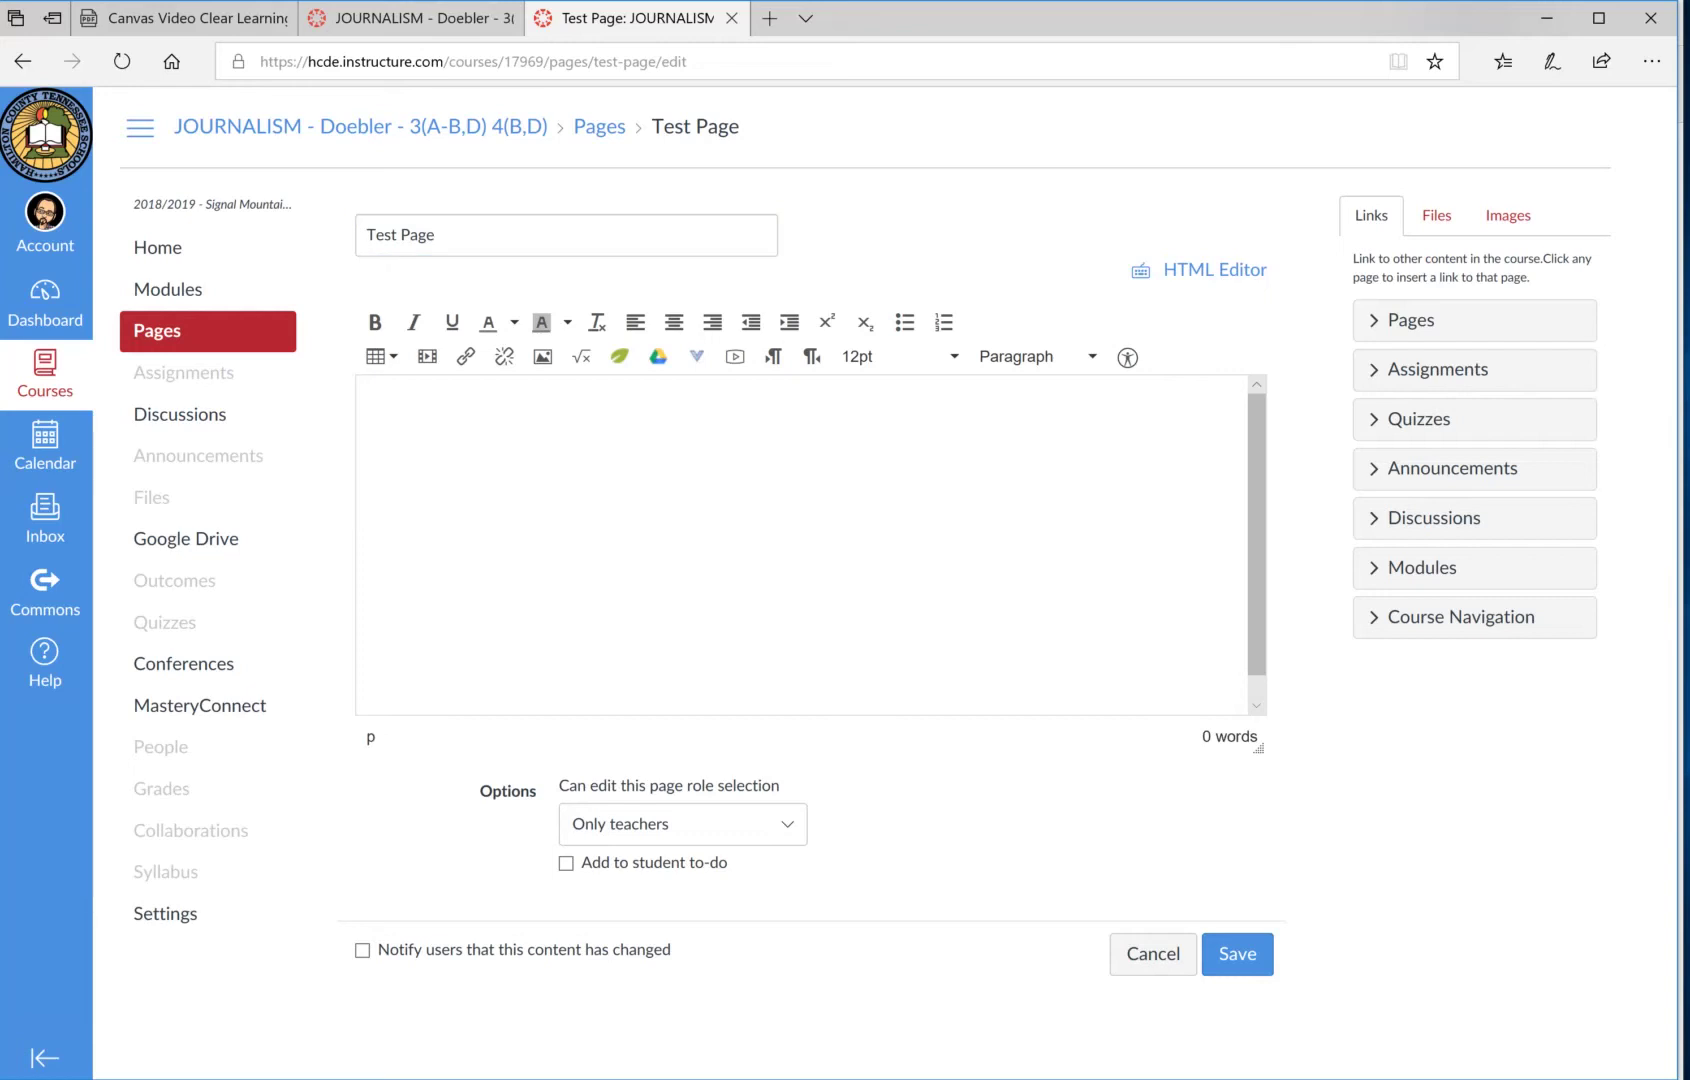
{"action": "type", "text": "Type my content"}
{"action": "key", "text": "Return"}
{"action": "key", "text": "Return"}
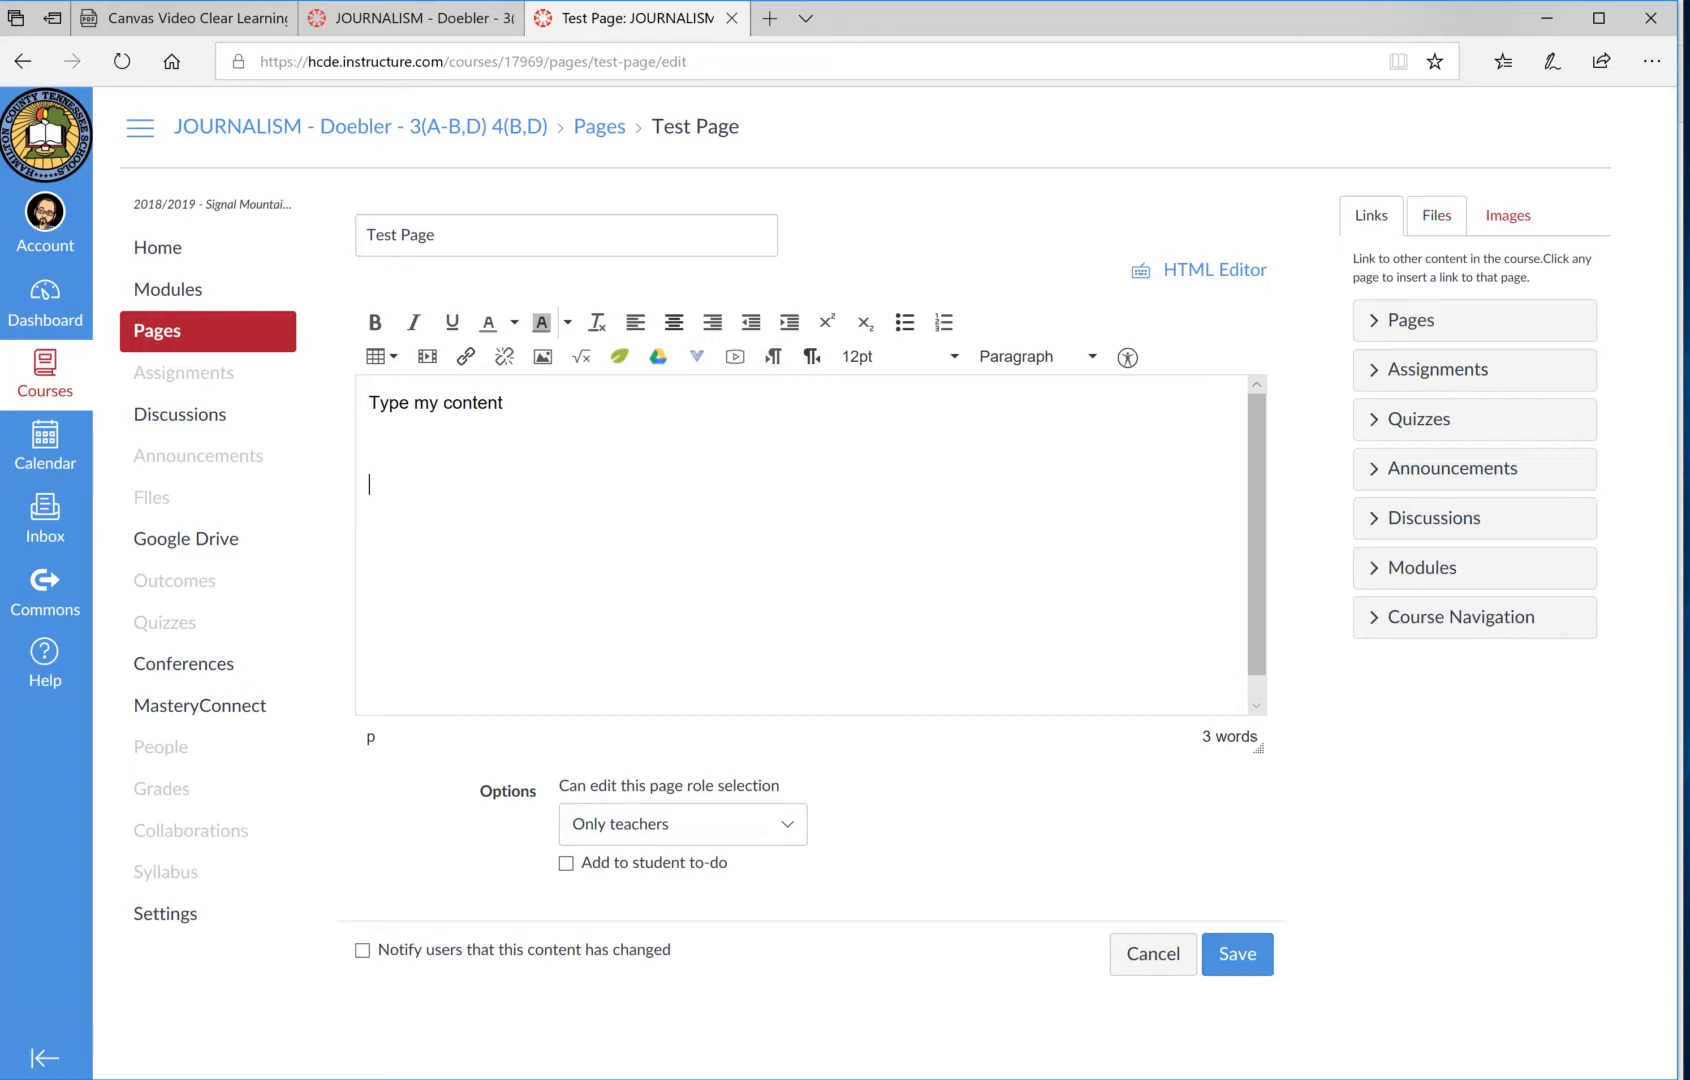
Examine the course files available for insertion, and return to the line below the page text.
{"action": "left_click", "coordinate": [1437, 215]}
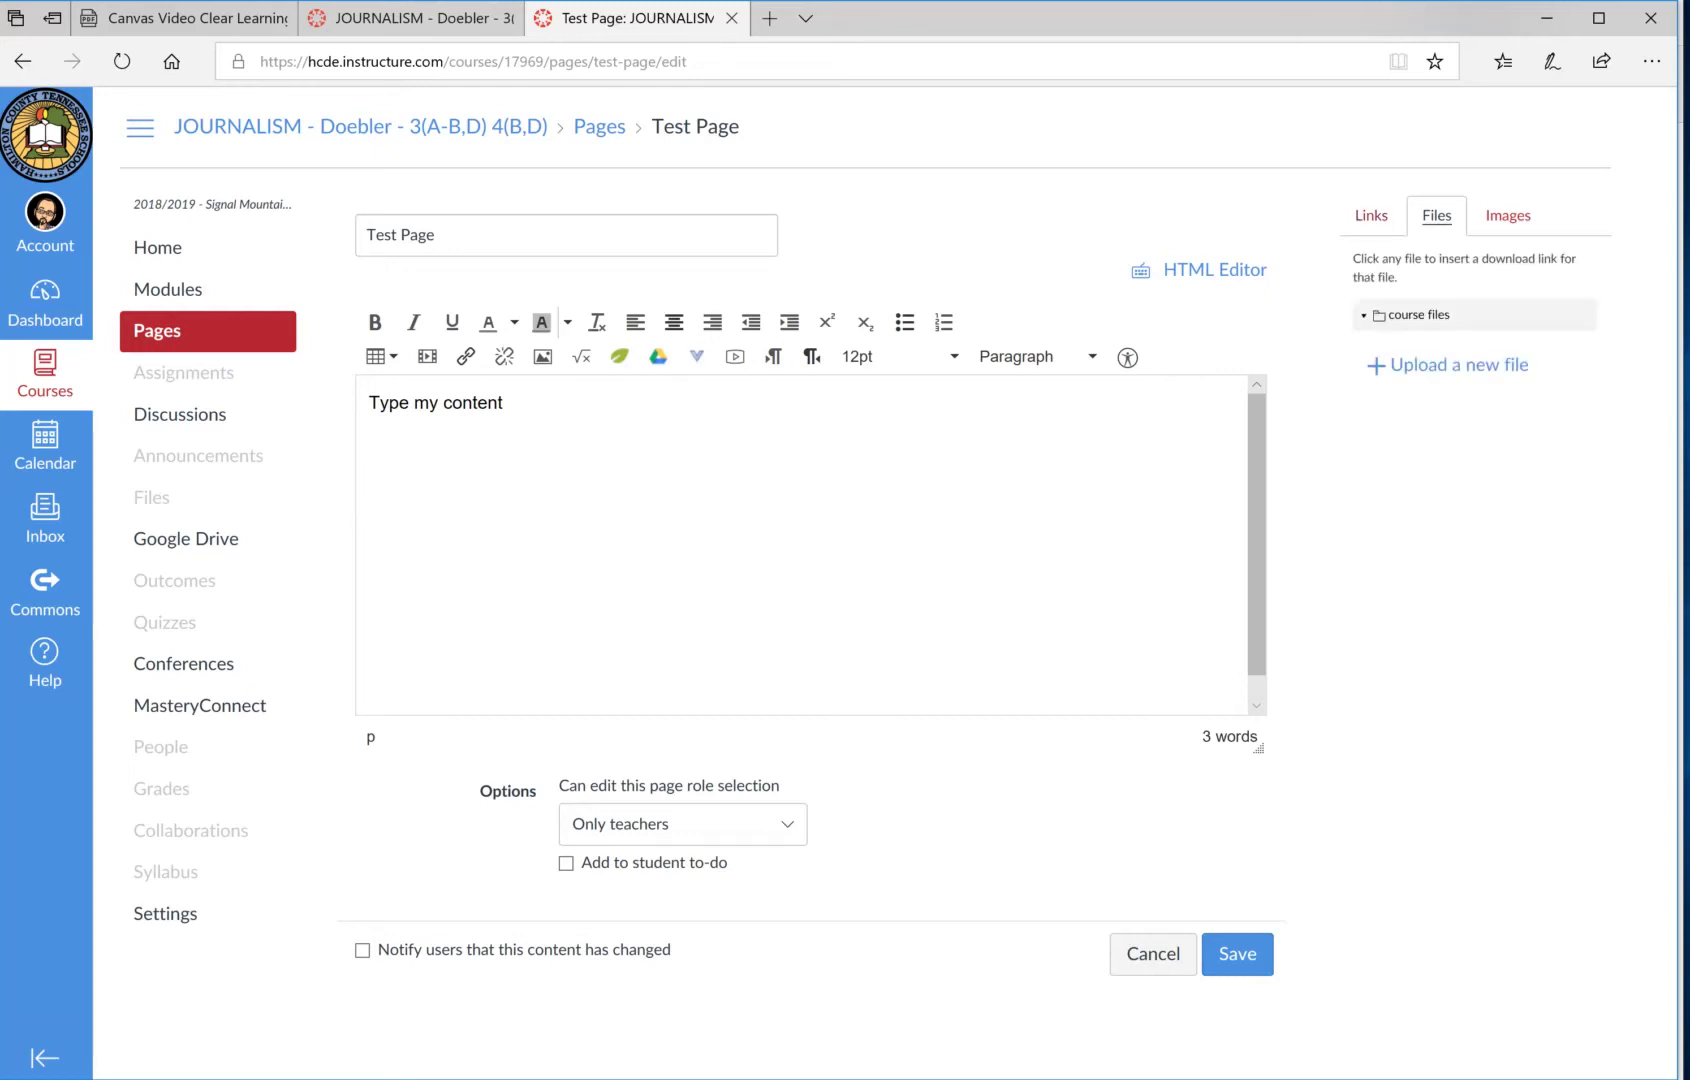
{"action": "left_click", "coordinate": [1417, 314]}
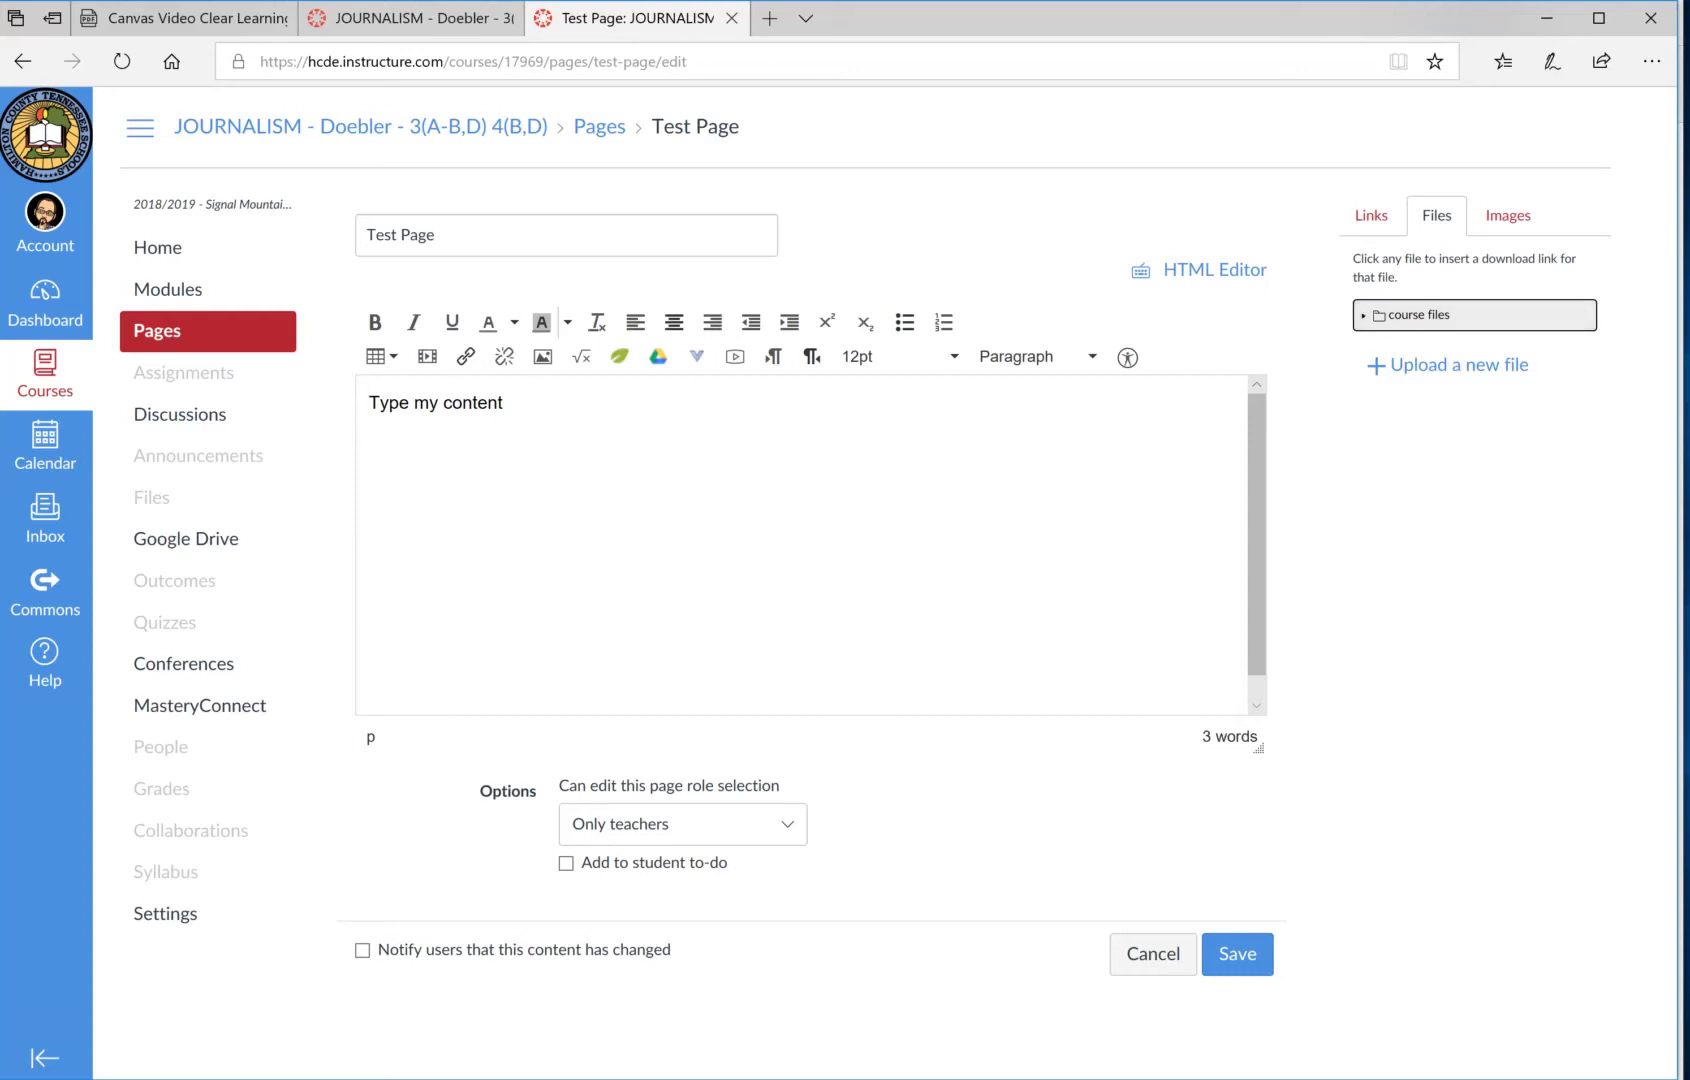
{"action": "left_click", "coordinate": [369, 443]}
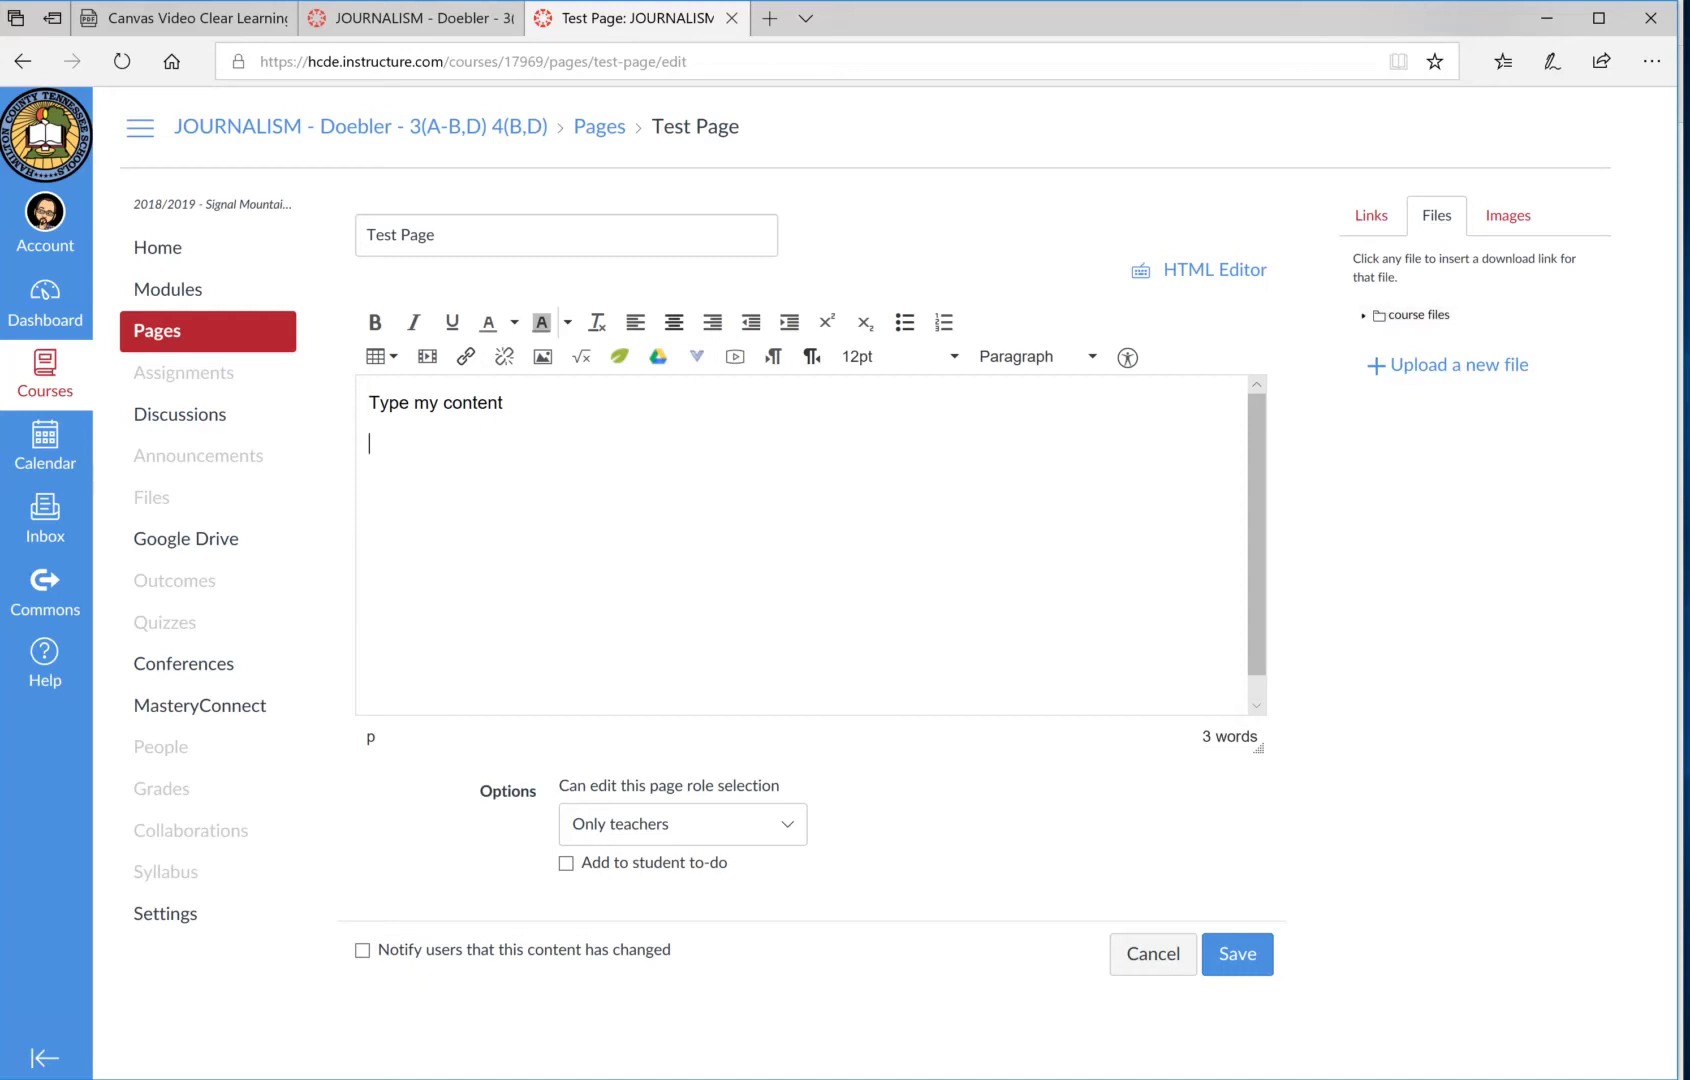
Search Flickr Creative Commons for "clock" and embed the outdoor post clock against blue sky in the page.
{"action": "left_click", "coordinate": [1508, 215]}
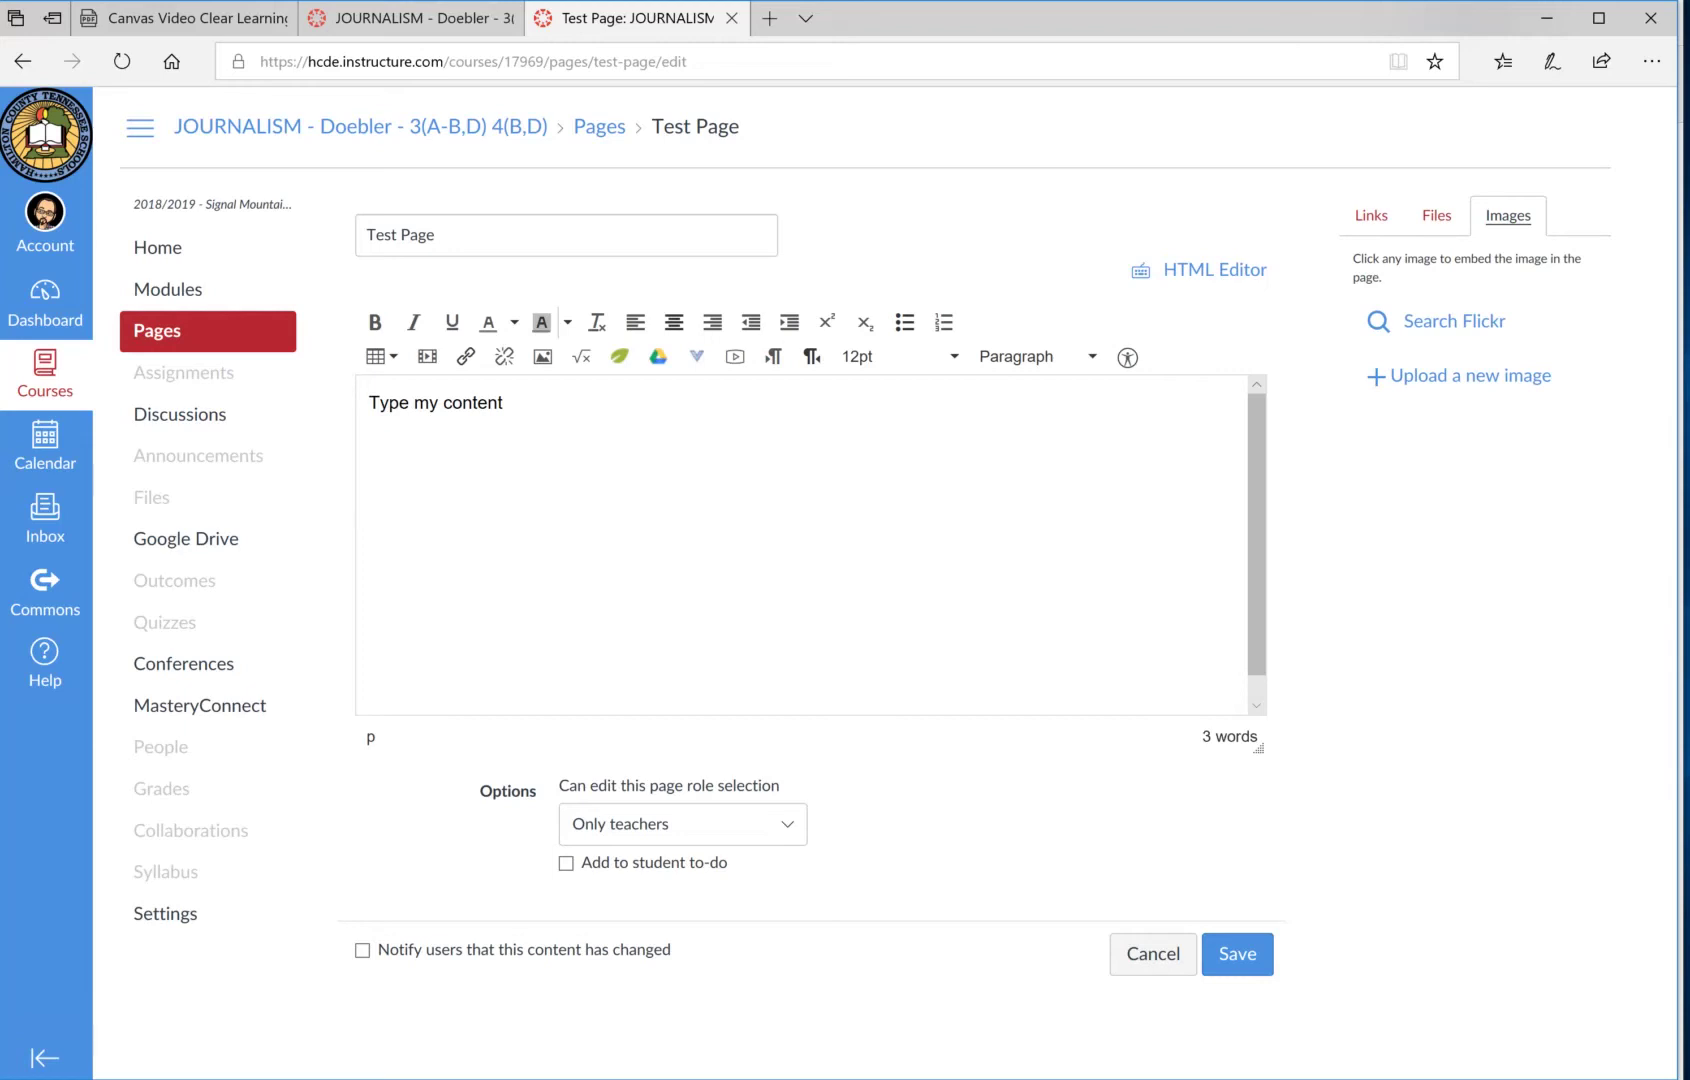
{"action": "left_click", "coordinate": [1453, 321]}
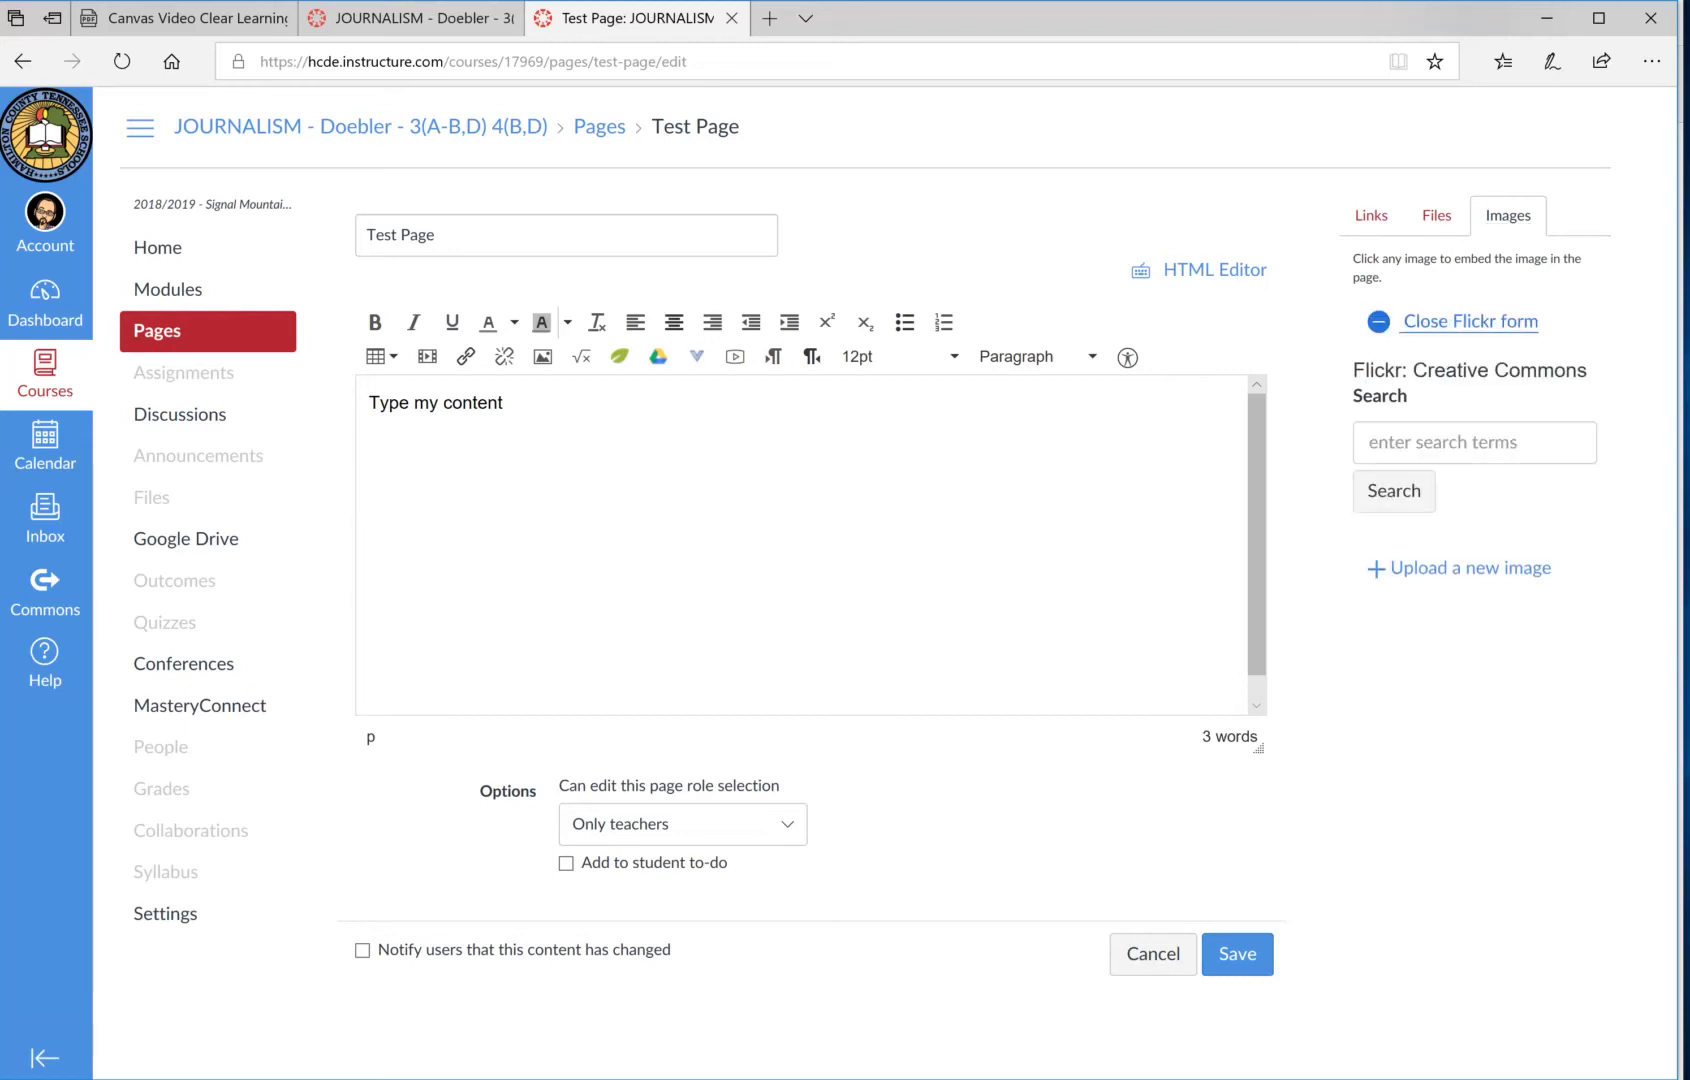
{"action": "left_click", "coordinate": [1460, 442]}
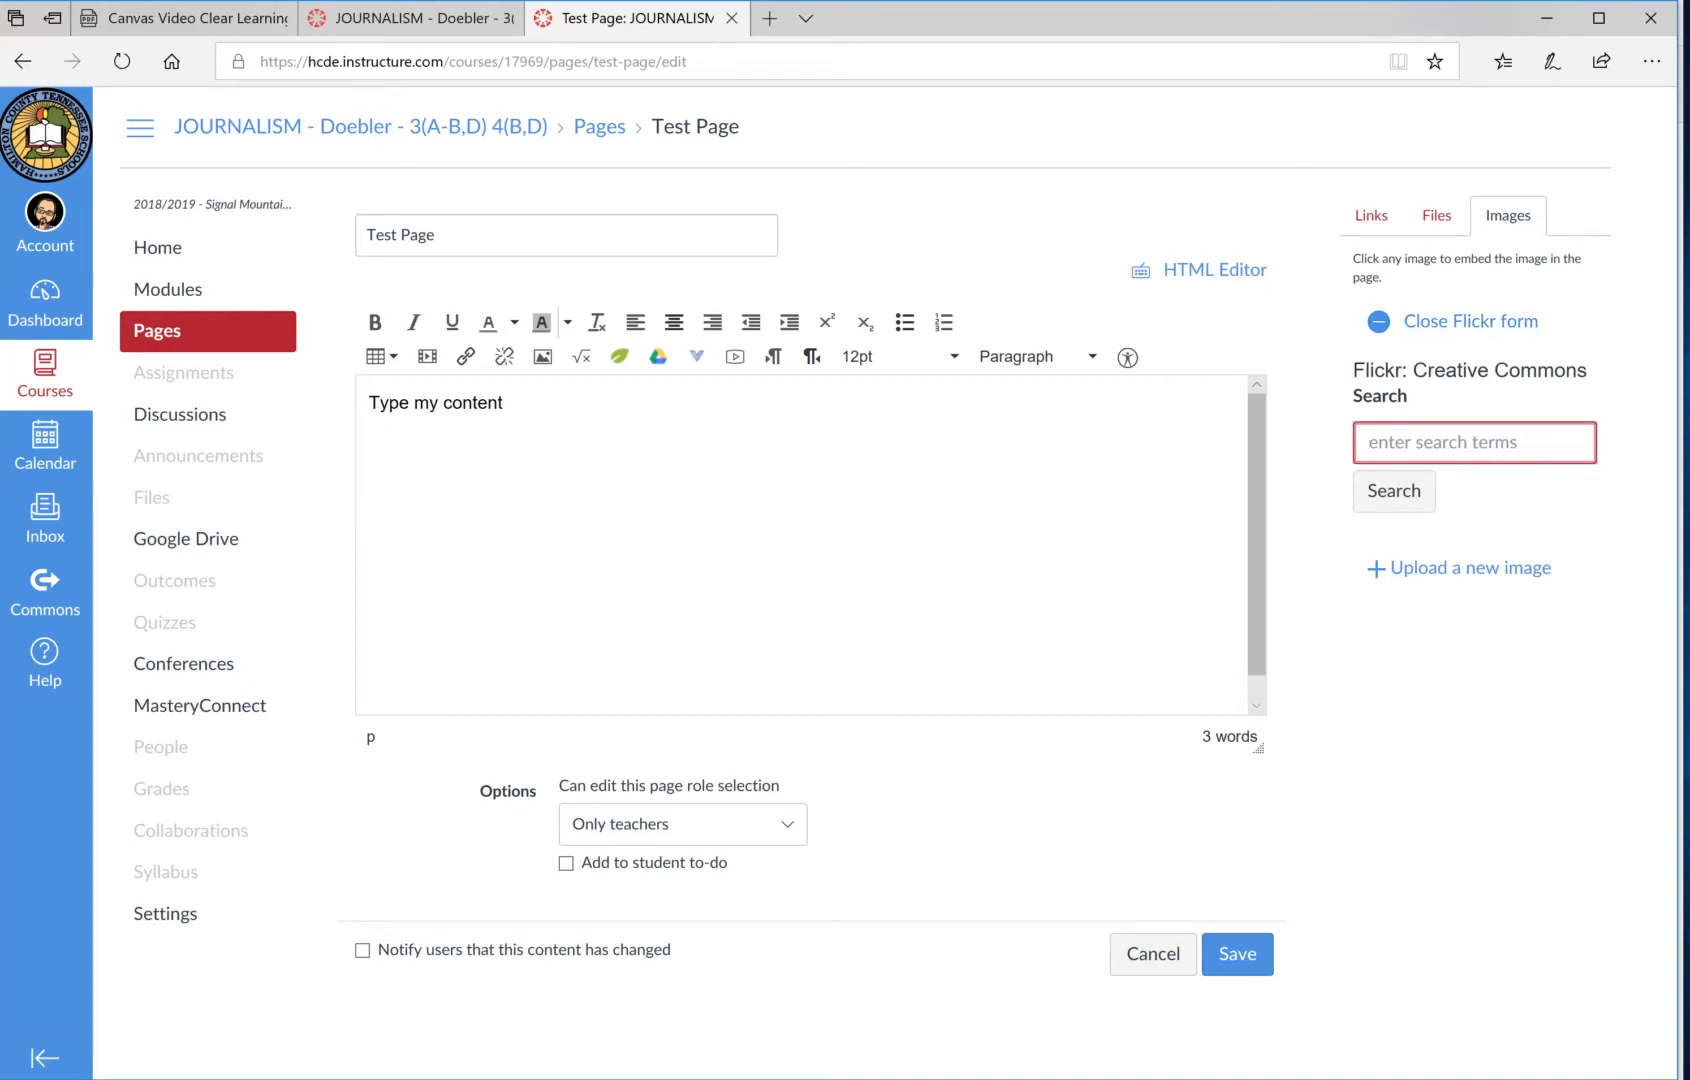
{"action": "type", "text": "clock"}
{"action": "key", "text": "Return"}
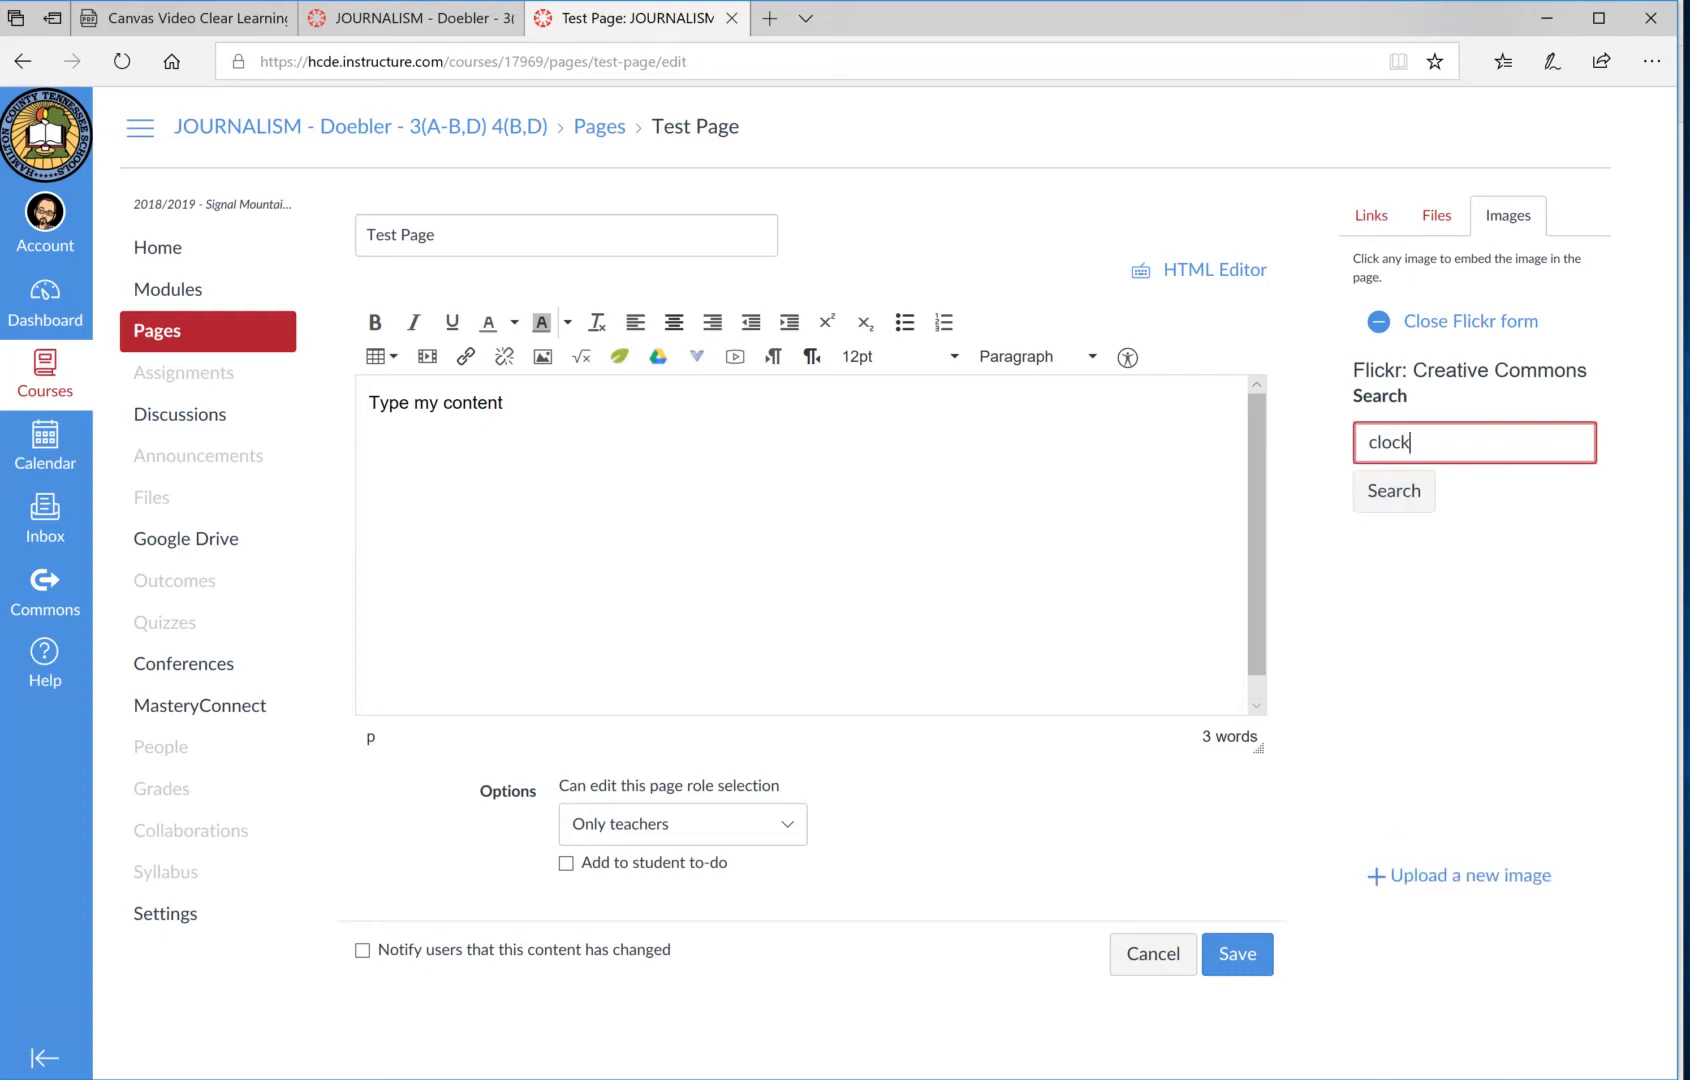
{"action": "left_click", "coordinate": [1487, 570]}
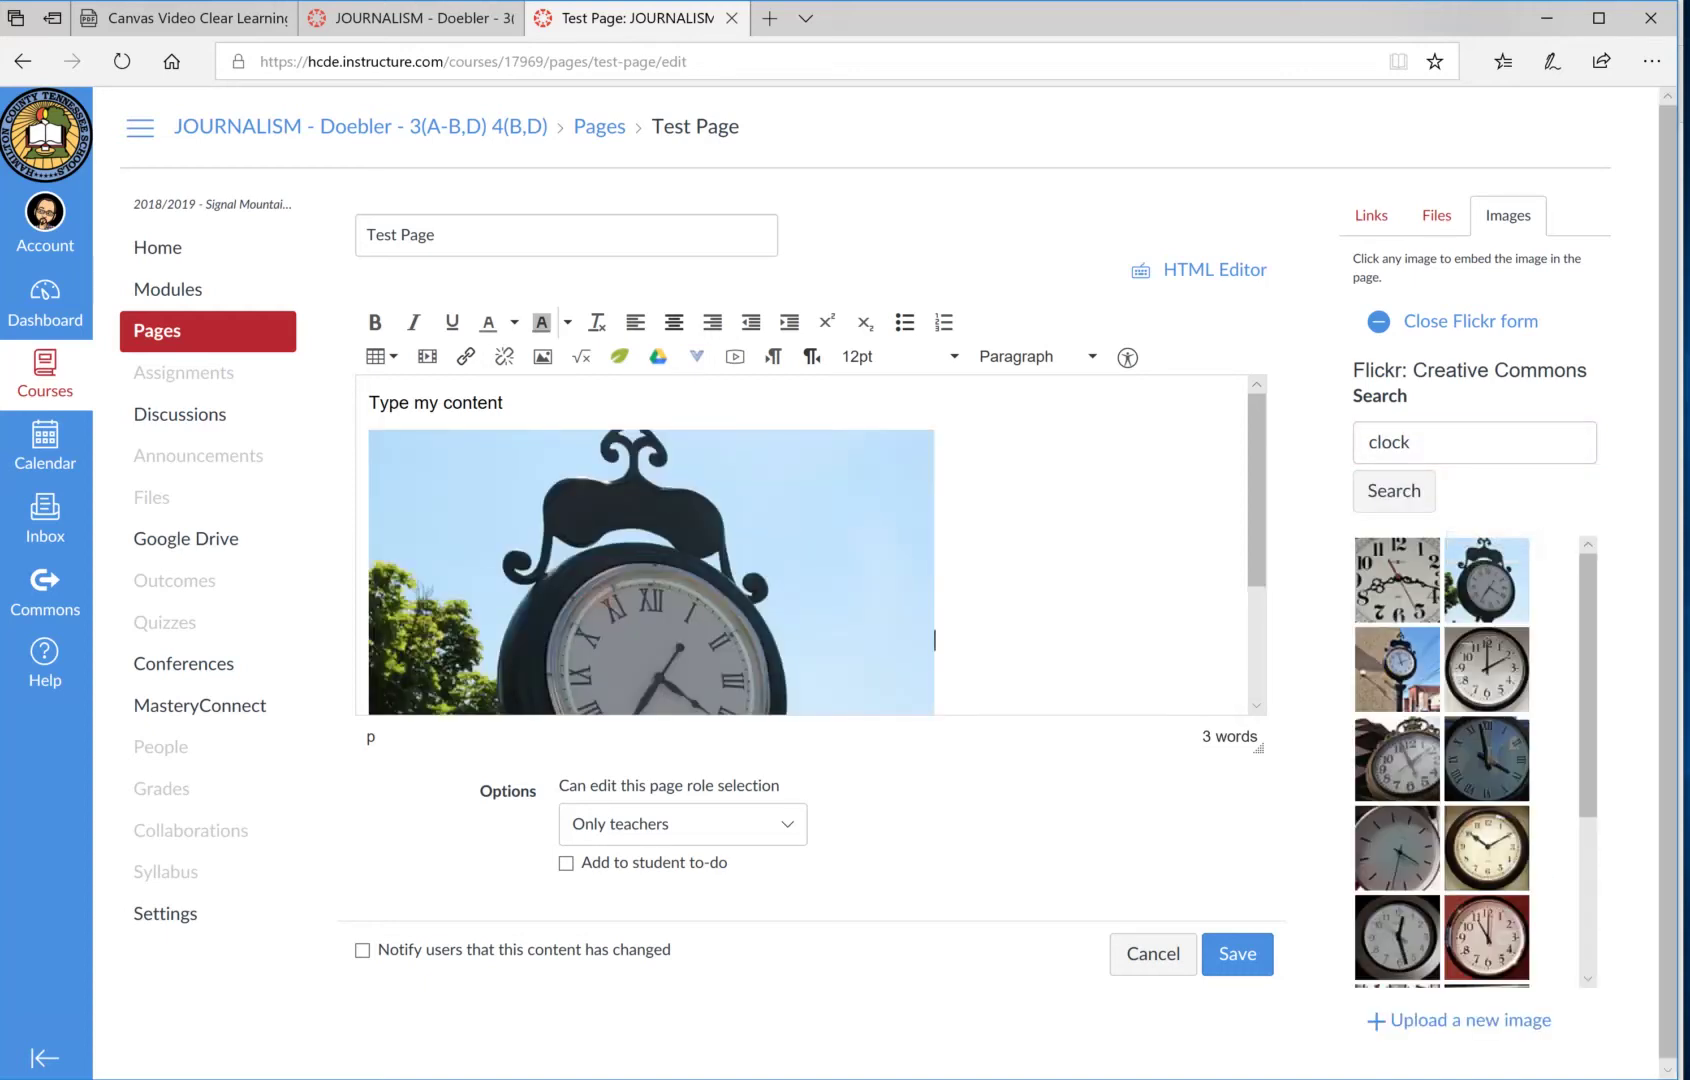
Add the line "You are running out of time....to finish." below the clock image.
{"action": "scroll", "coordinate": [800, 545], "scroll_direction": "down", "scroll_amount": 2}
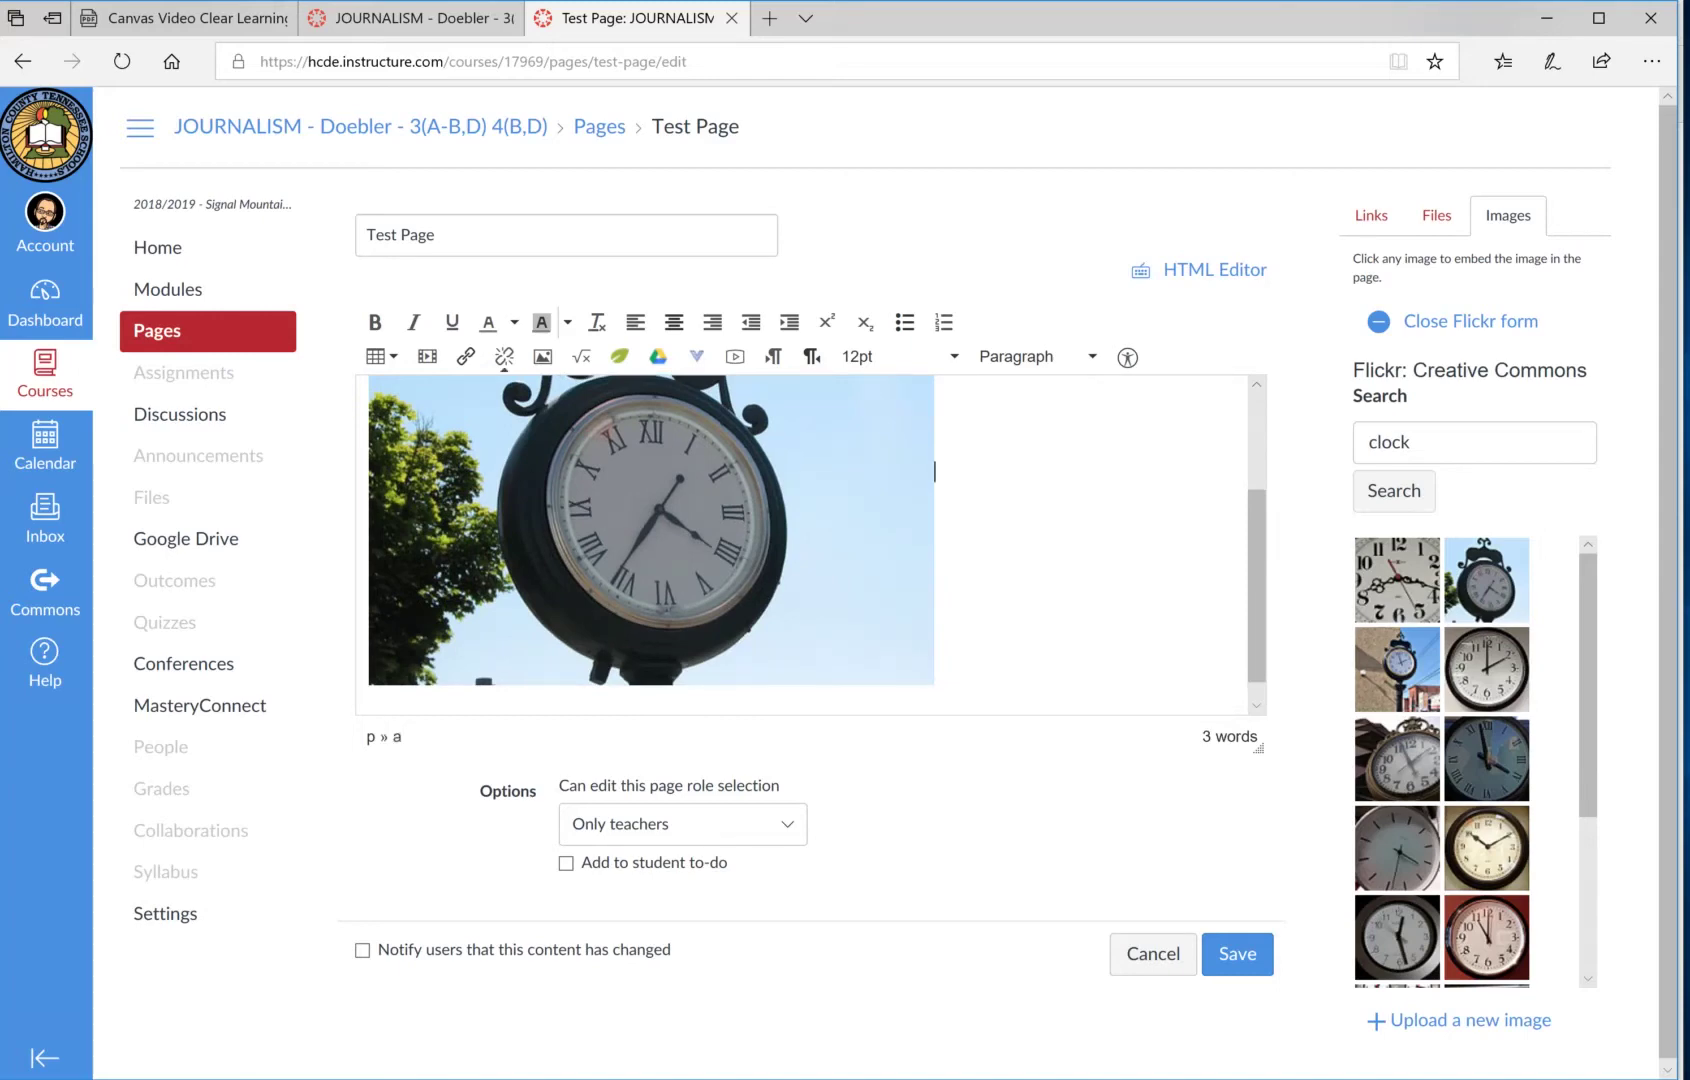
{"action": "key", "text": "Return"}
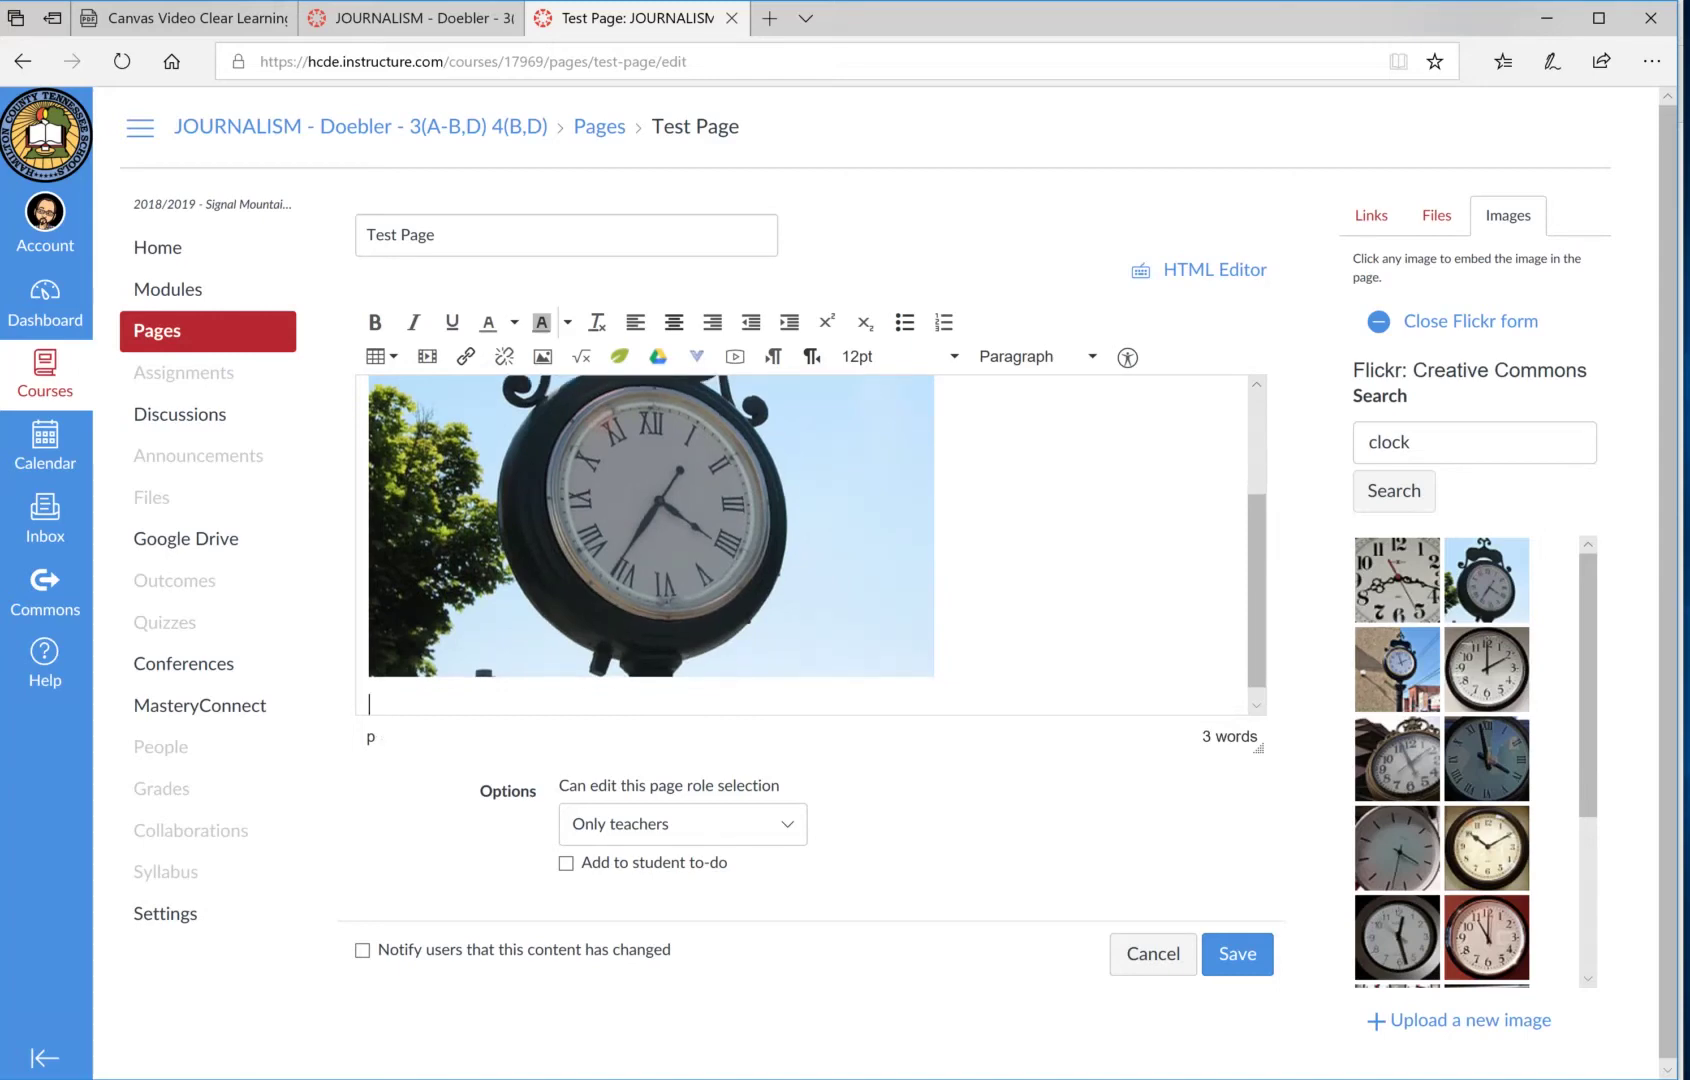
{"action": "type", "text": "You"}
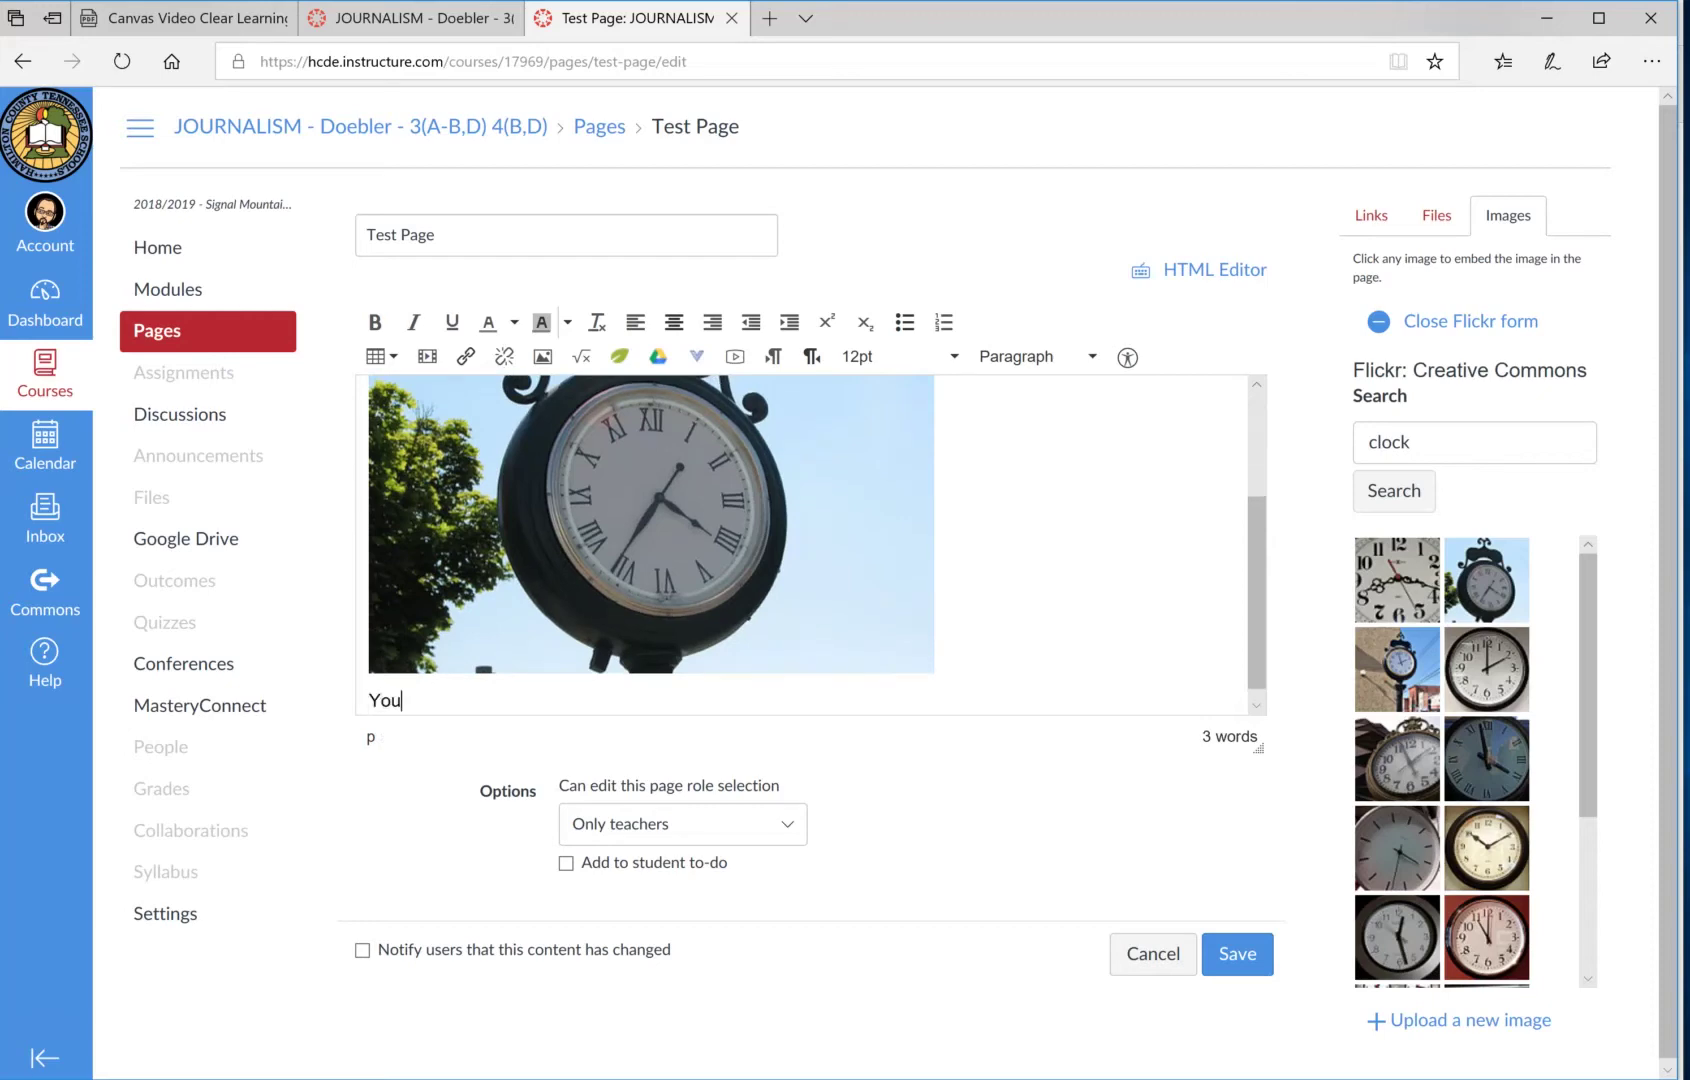
{"action": "type", "text": " are running out of time...."}
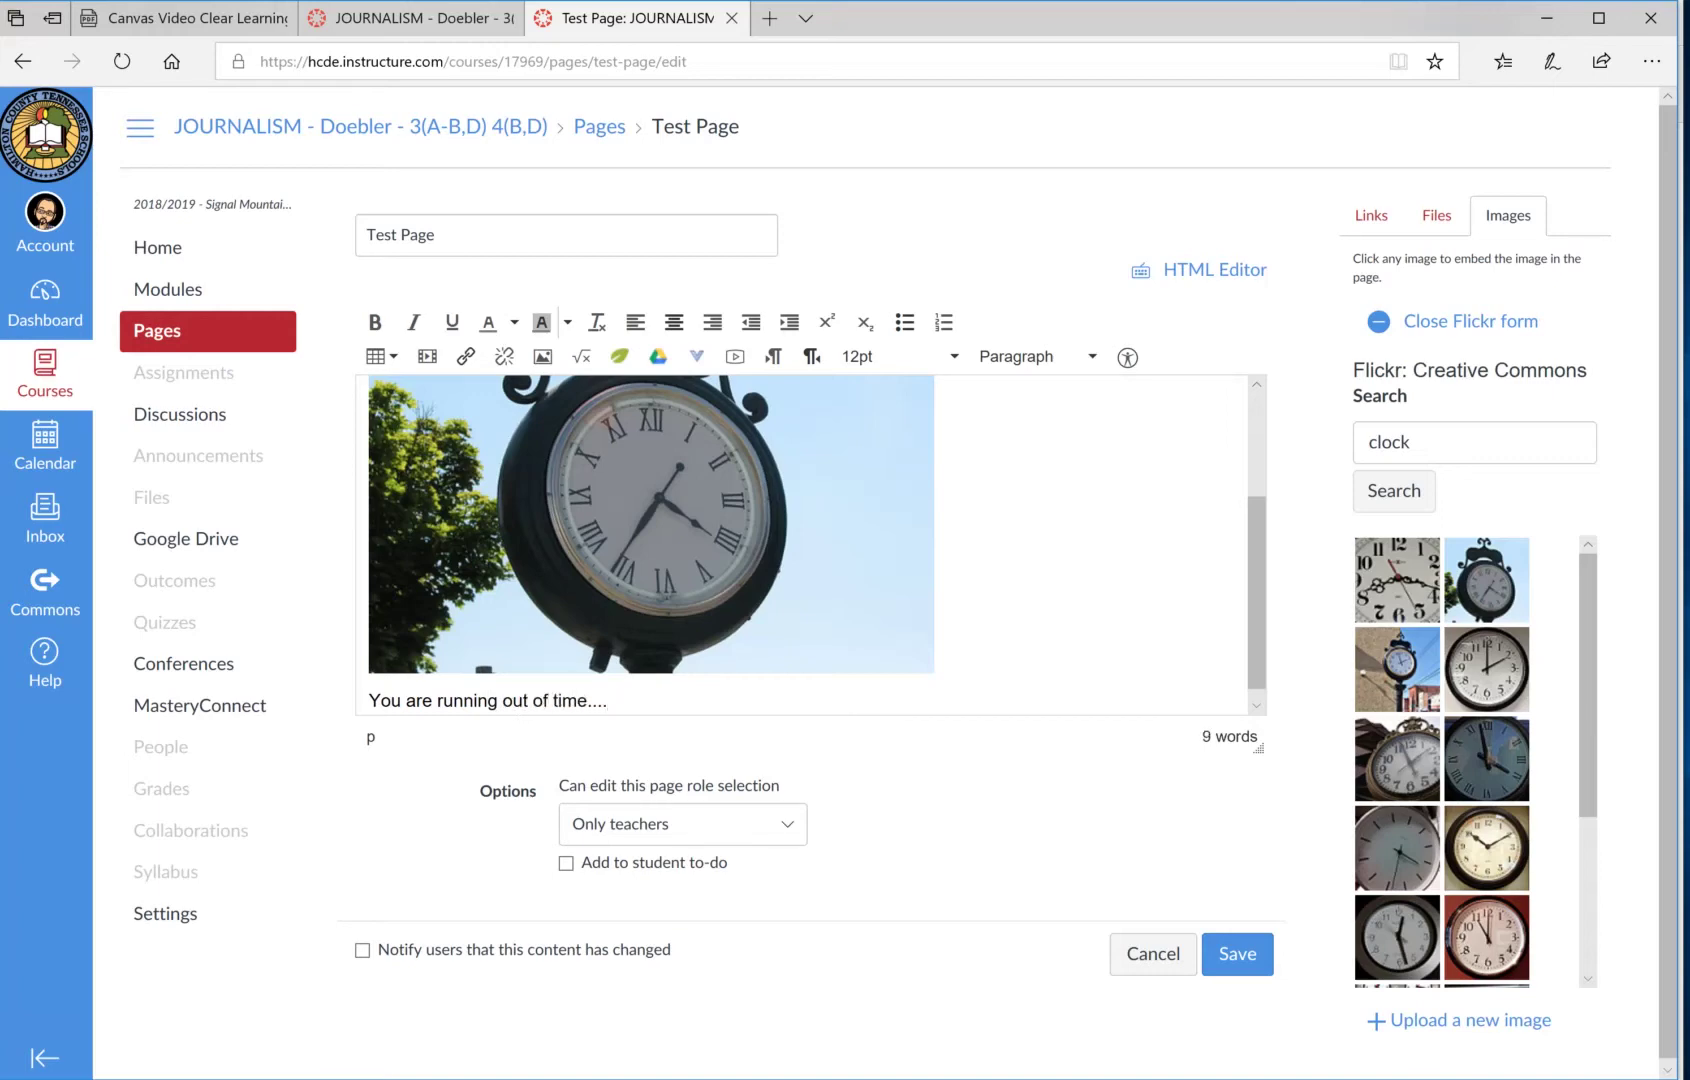
{"action": "type", "text": "to finish."}
{"action": "key", "text": "Return"}
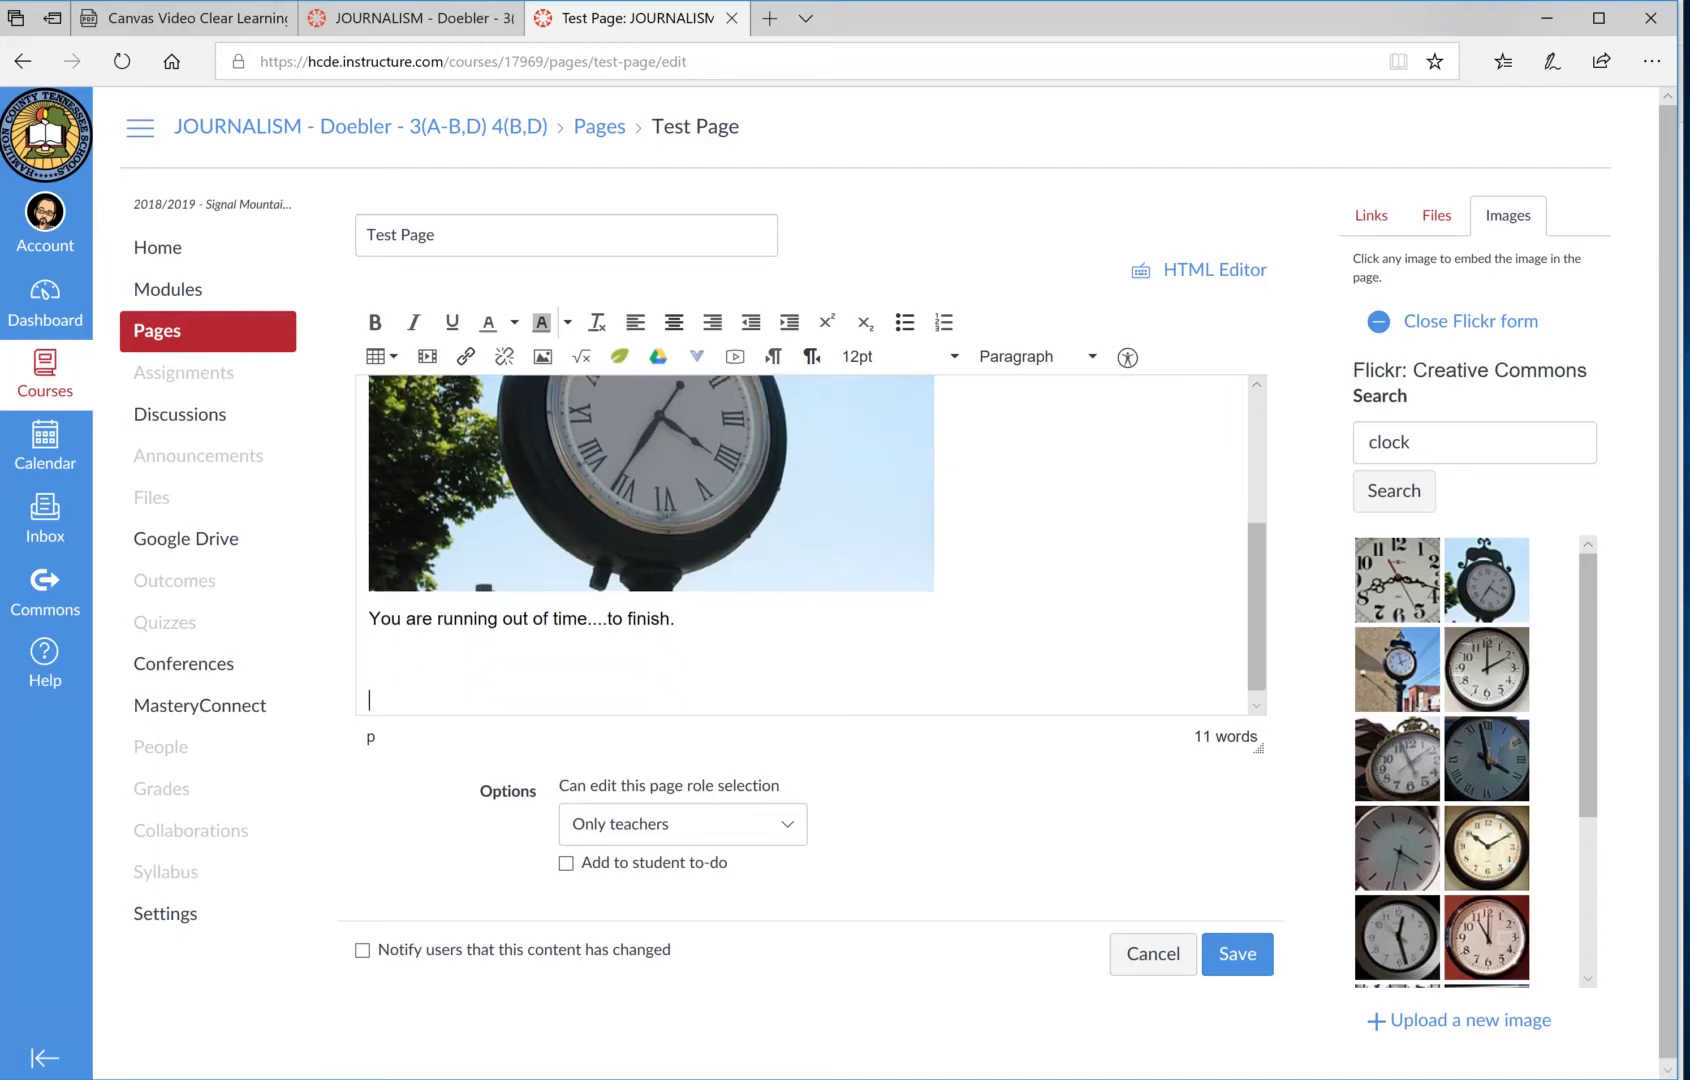
Examine the course pages and assignments that can be linked from the page.
{"action": "left_click", "coordinate": [1371, 215]}
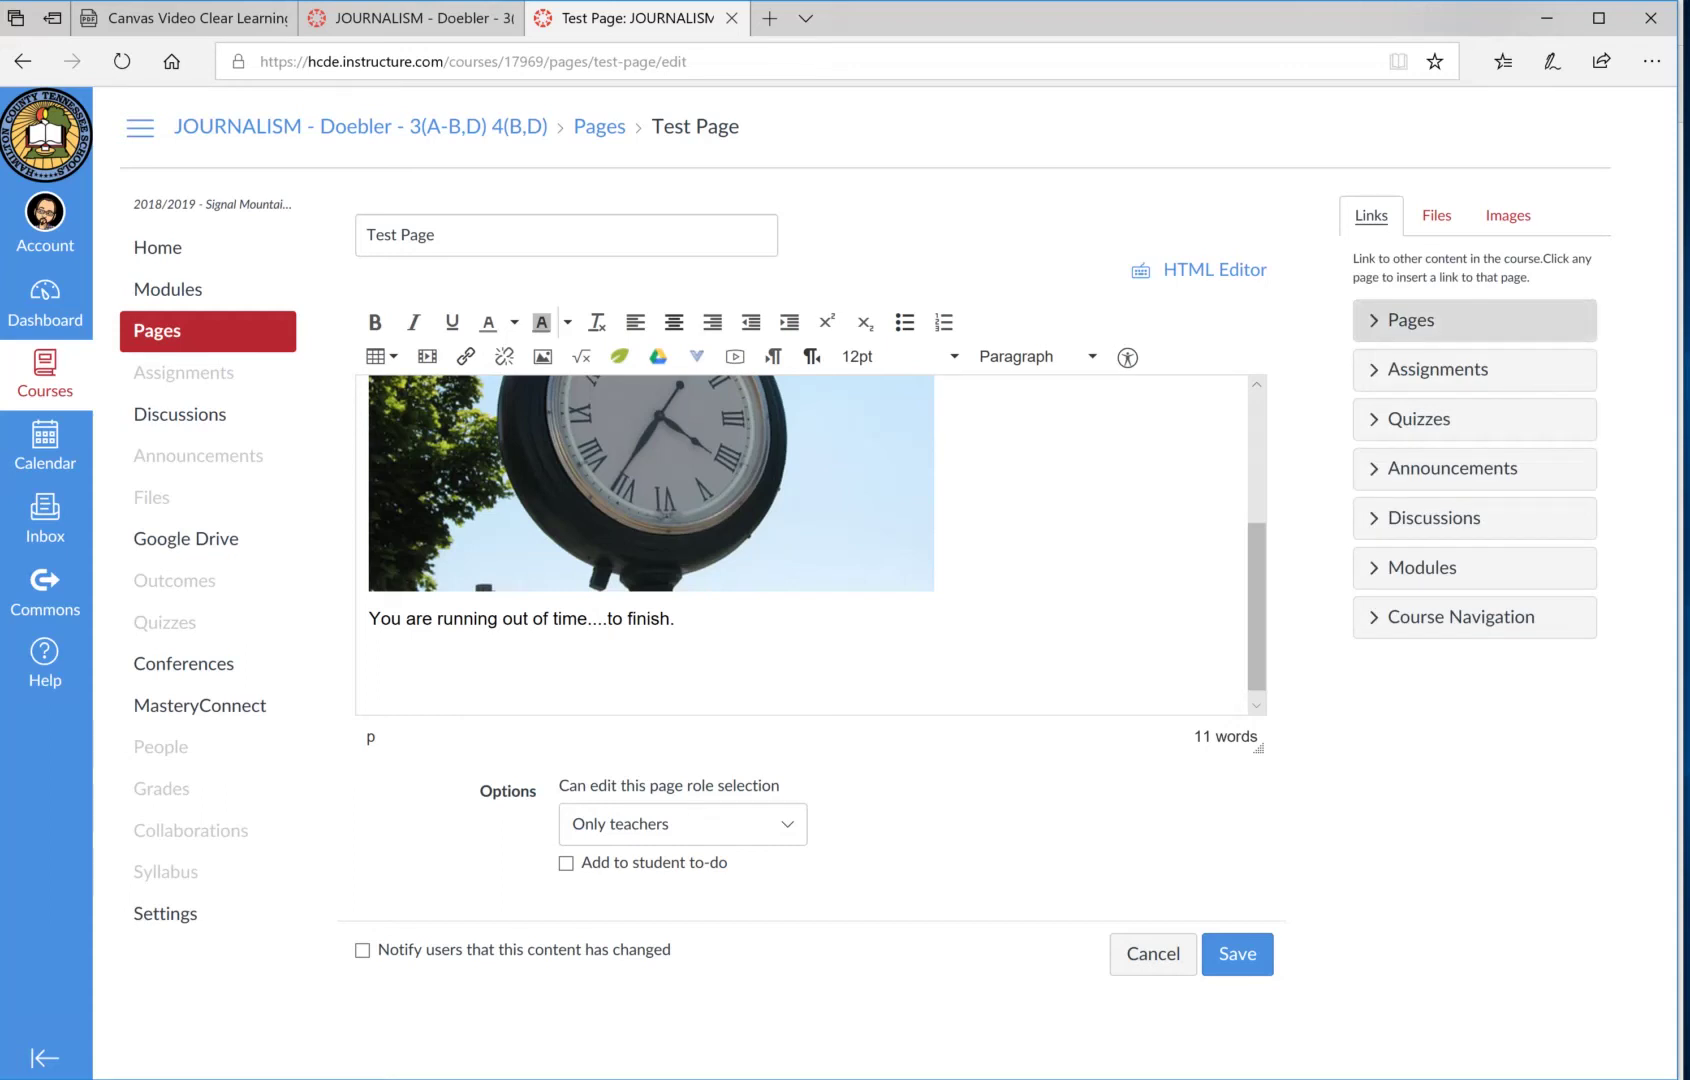
{"action": "left_click", "coordinate": [1475, 320]}
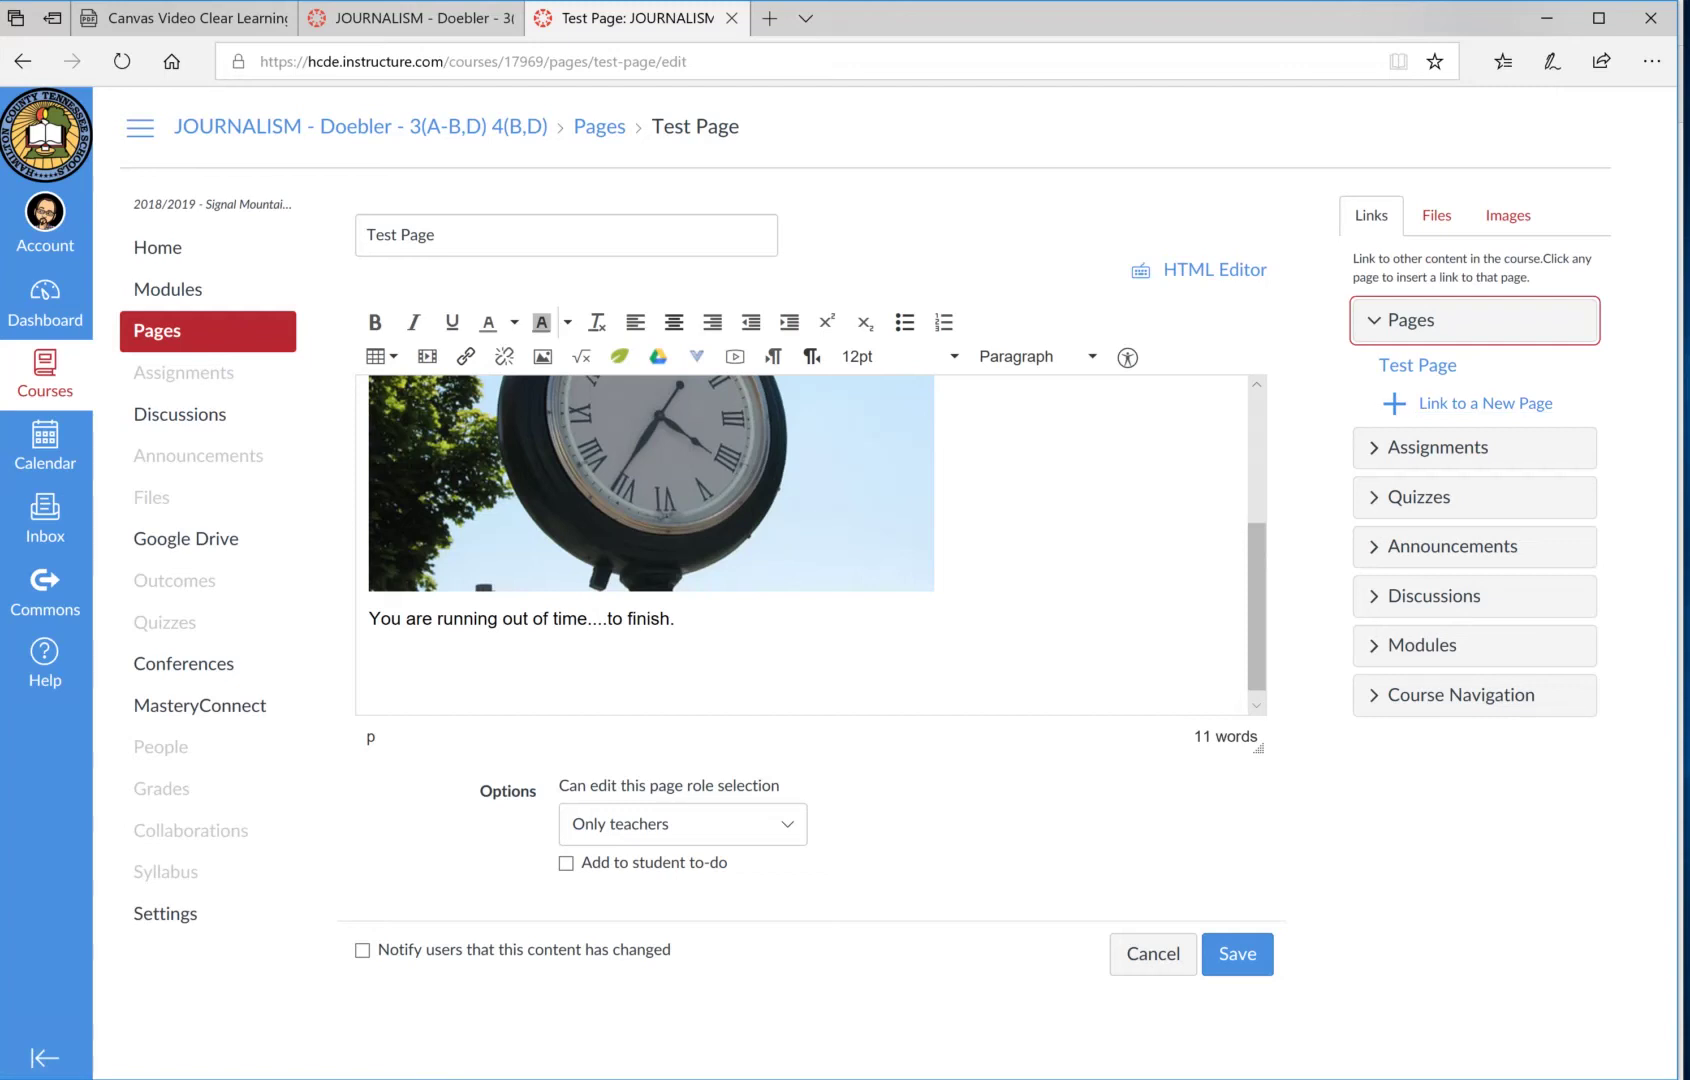
{"action": "left_click", "coordinate": [1437, 447]}
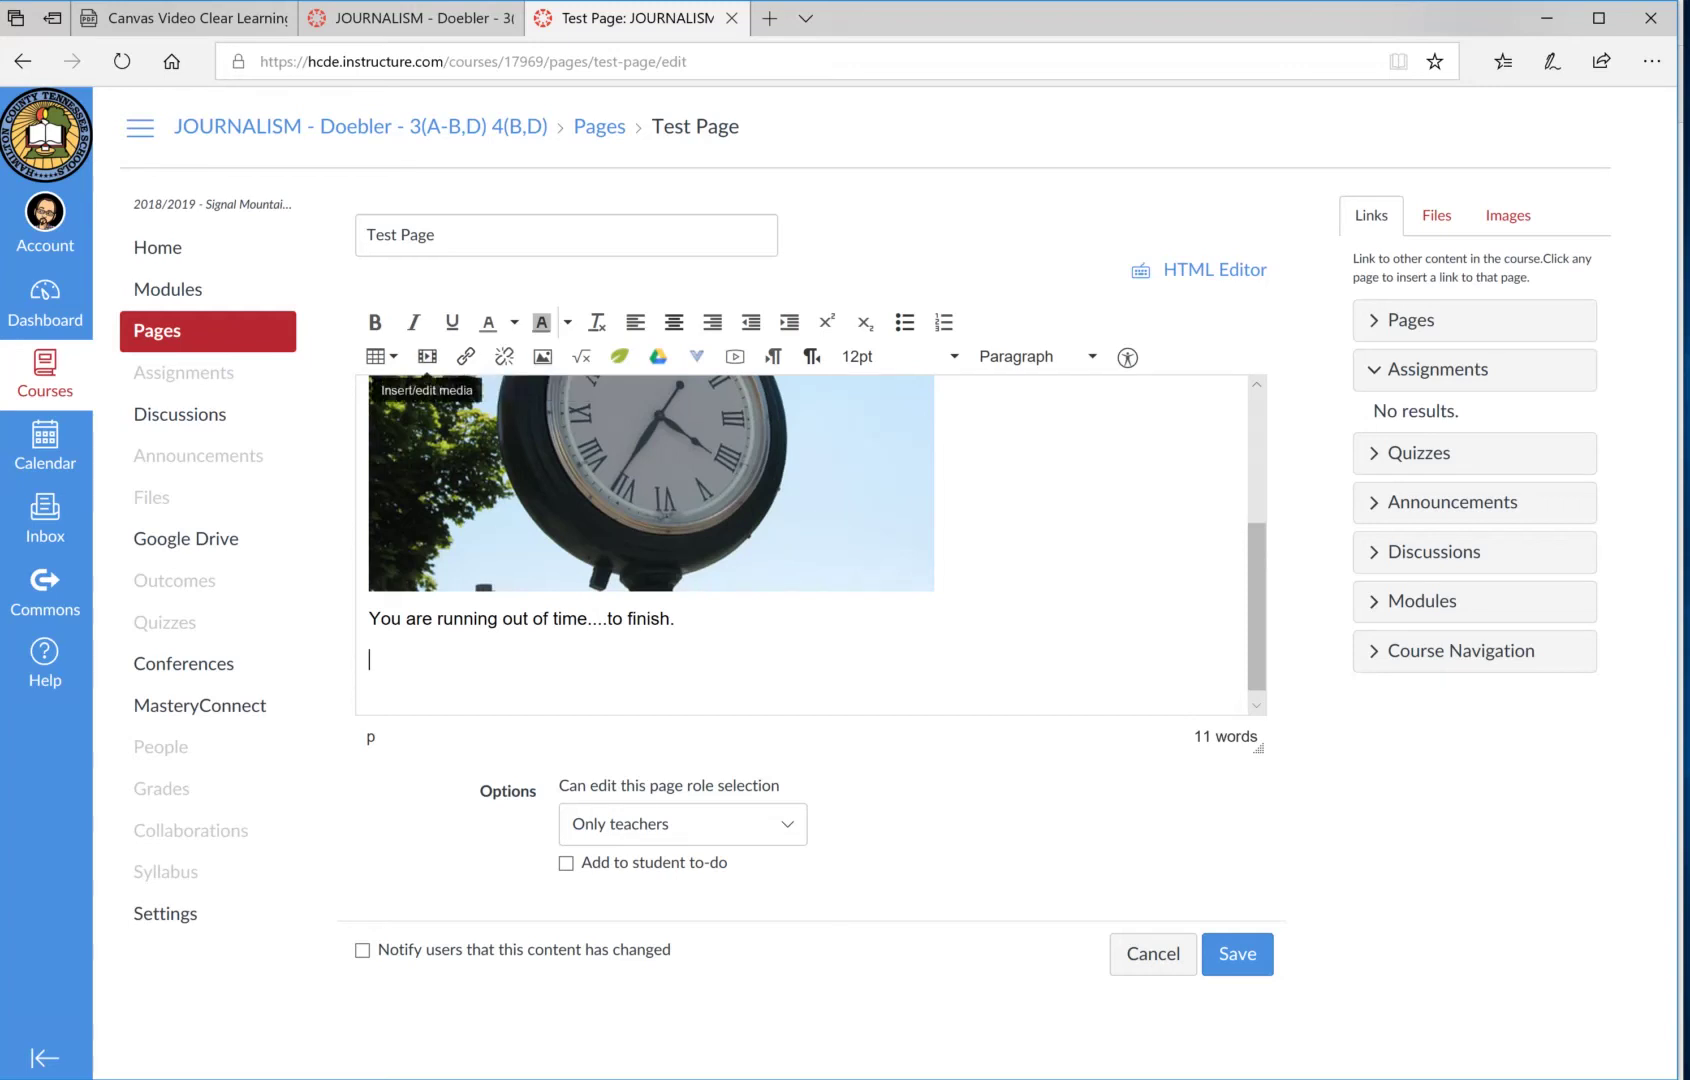
Examine the embed code and source options for inserting media, and close the dialog without inserting anything.
{"action": "left_click", "coordinate": [427, 356]}
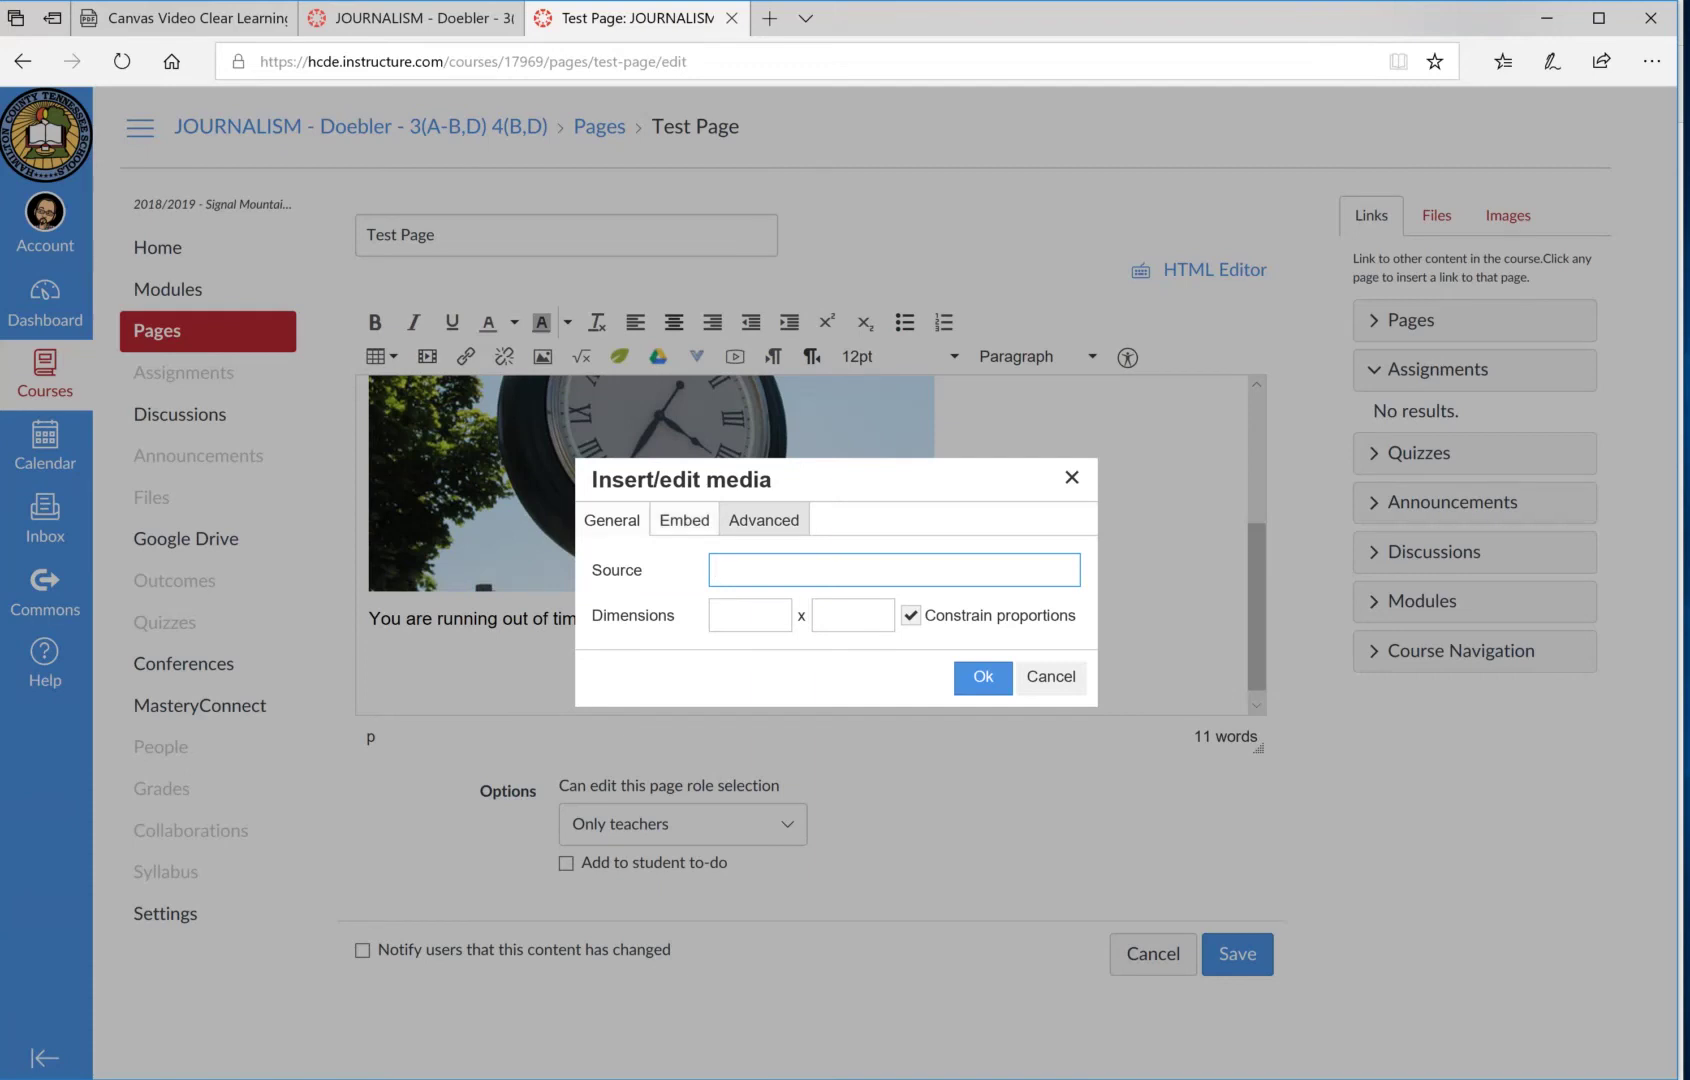
{"action": "left_click", "coordinate": [684, 519]}
{"action": "left_click", "coordinate": [620, 600]}
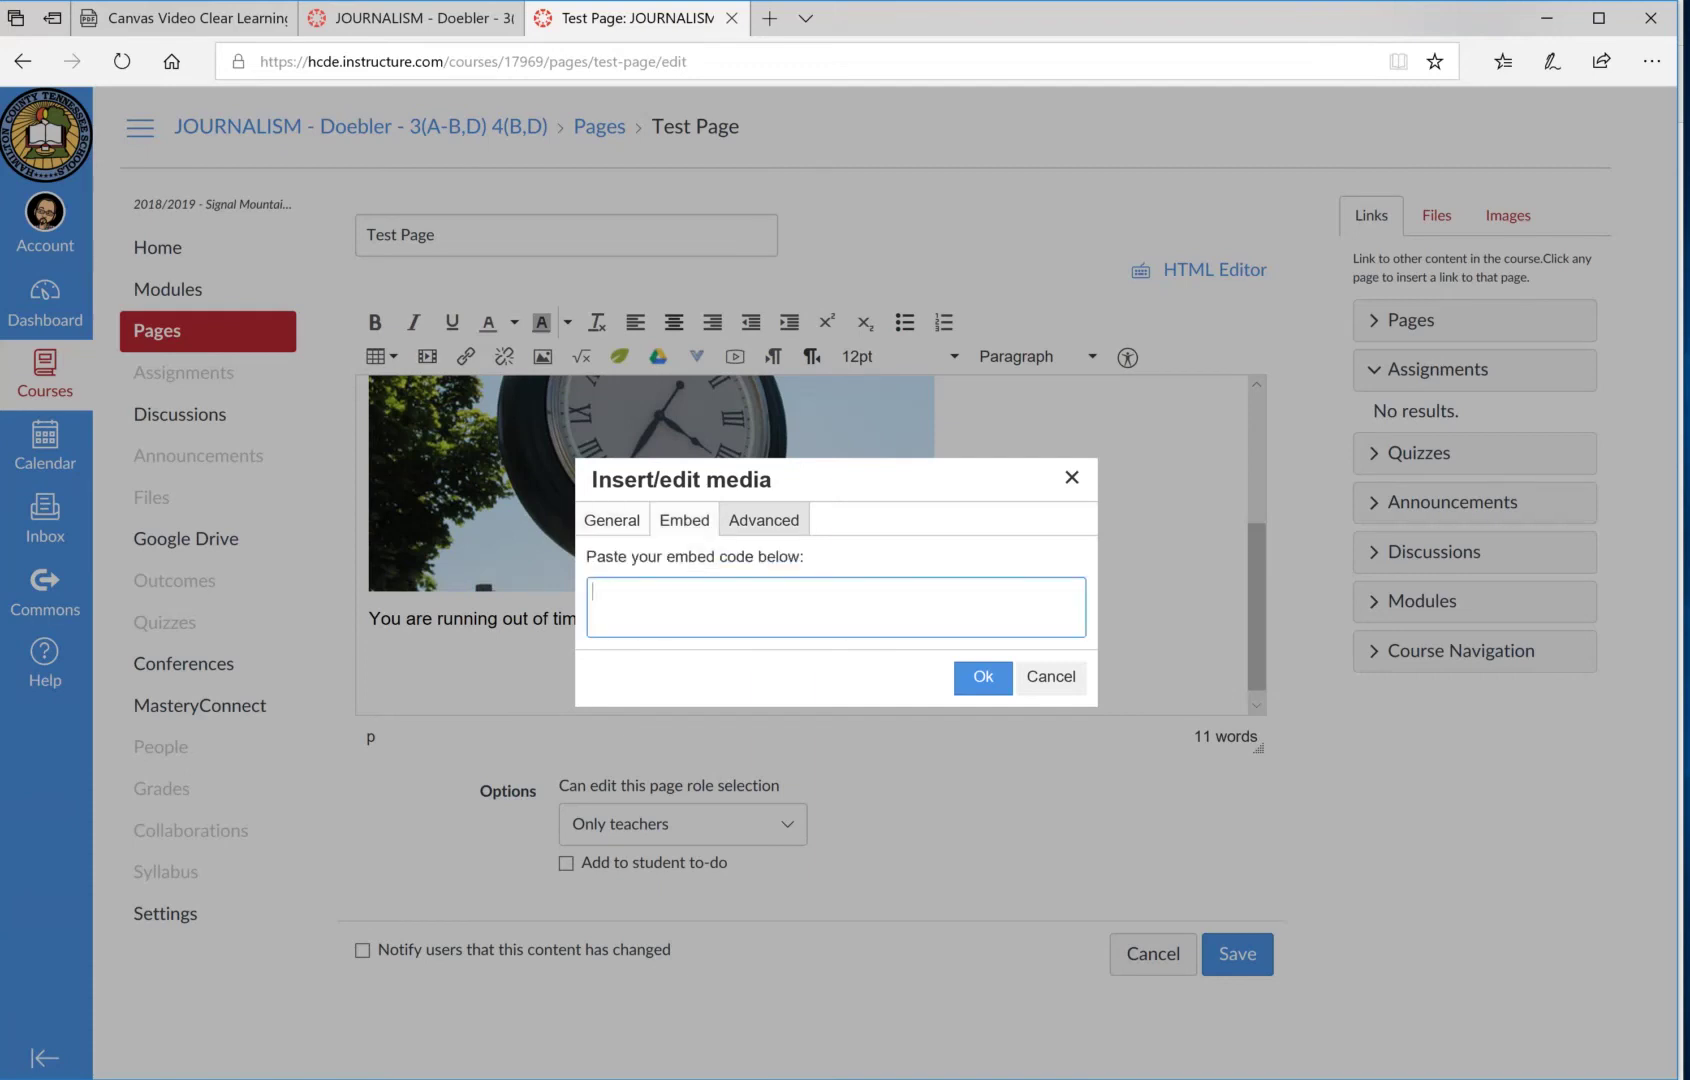
{"action": "left_click", "coordinate": [612, 519]}
{"action": "left_click", "coordinate": [895, 570]}
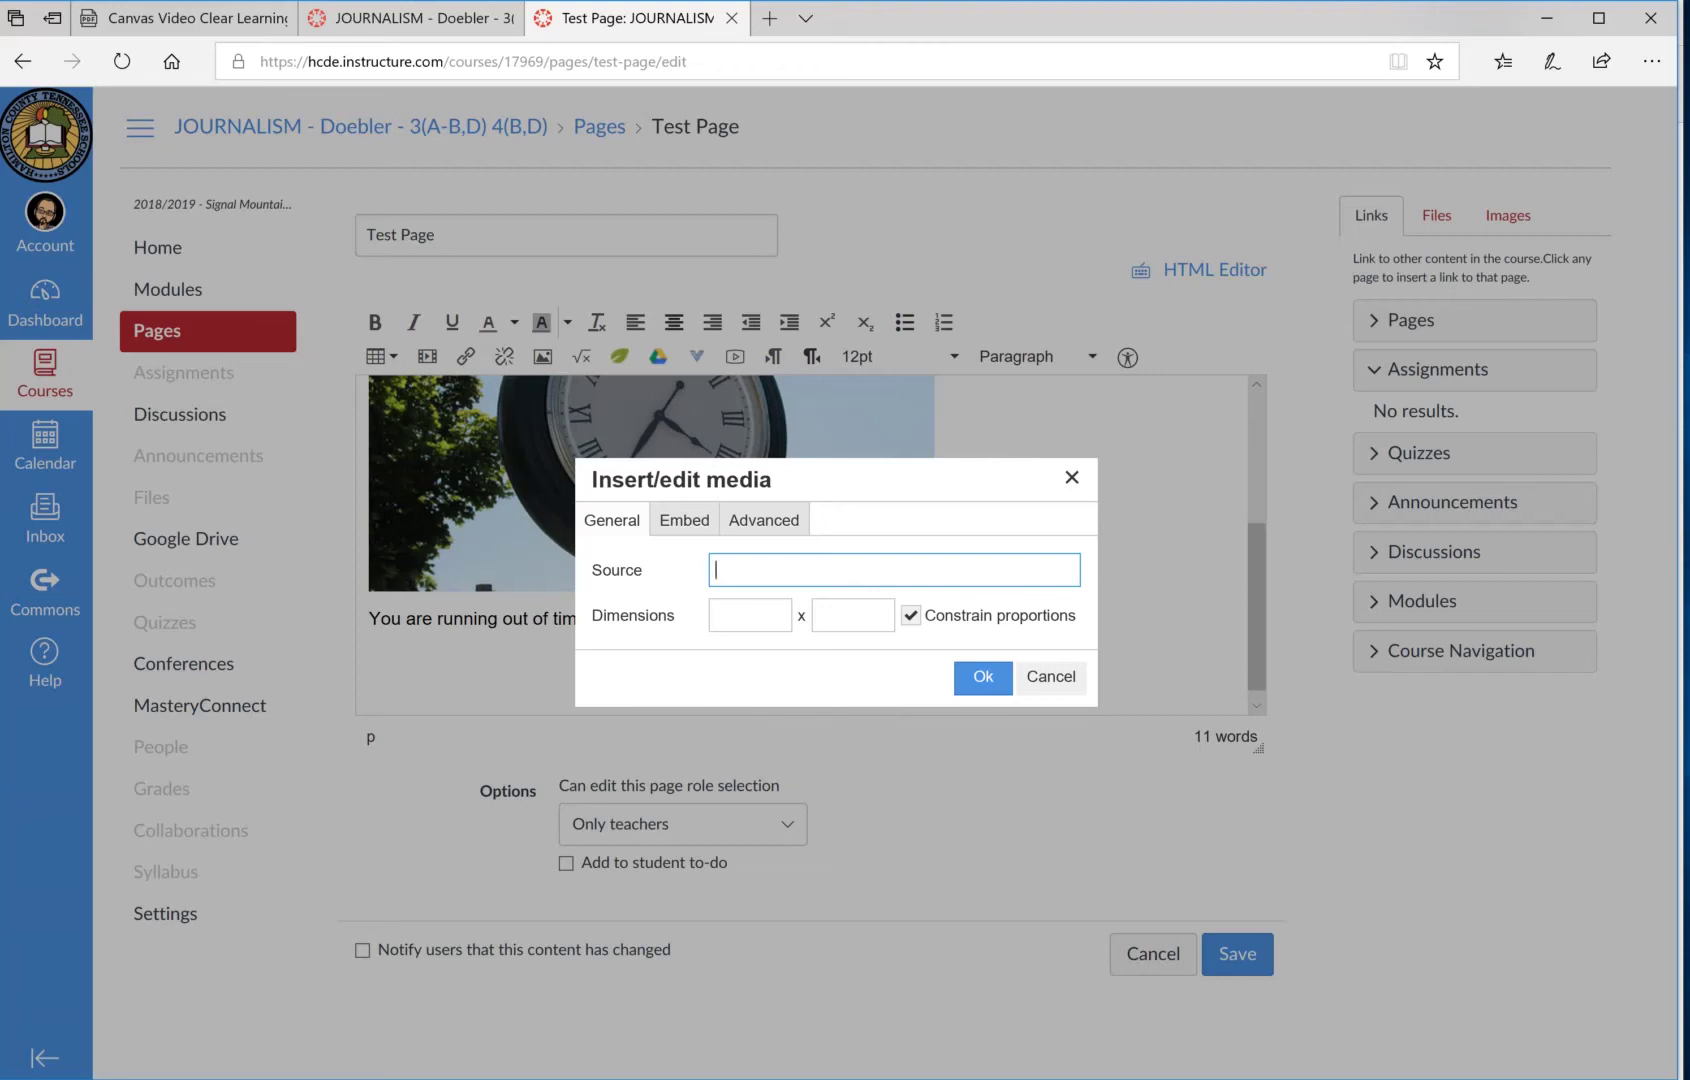
{"action": "key", "text": "Escape"}
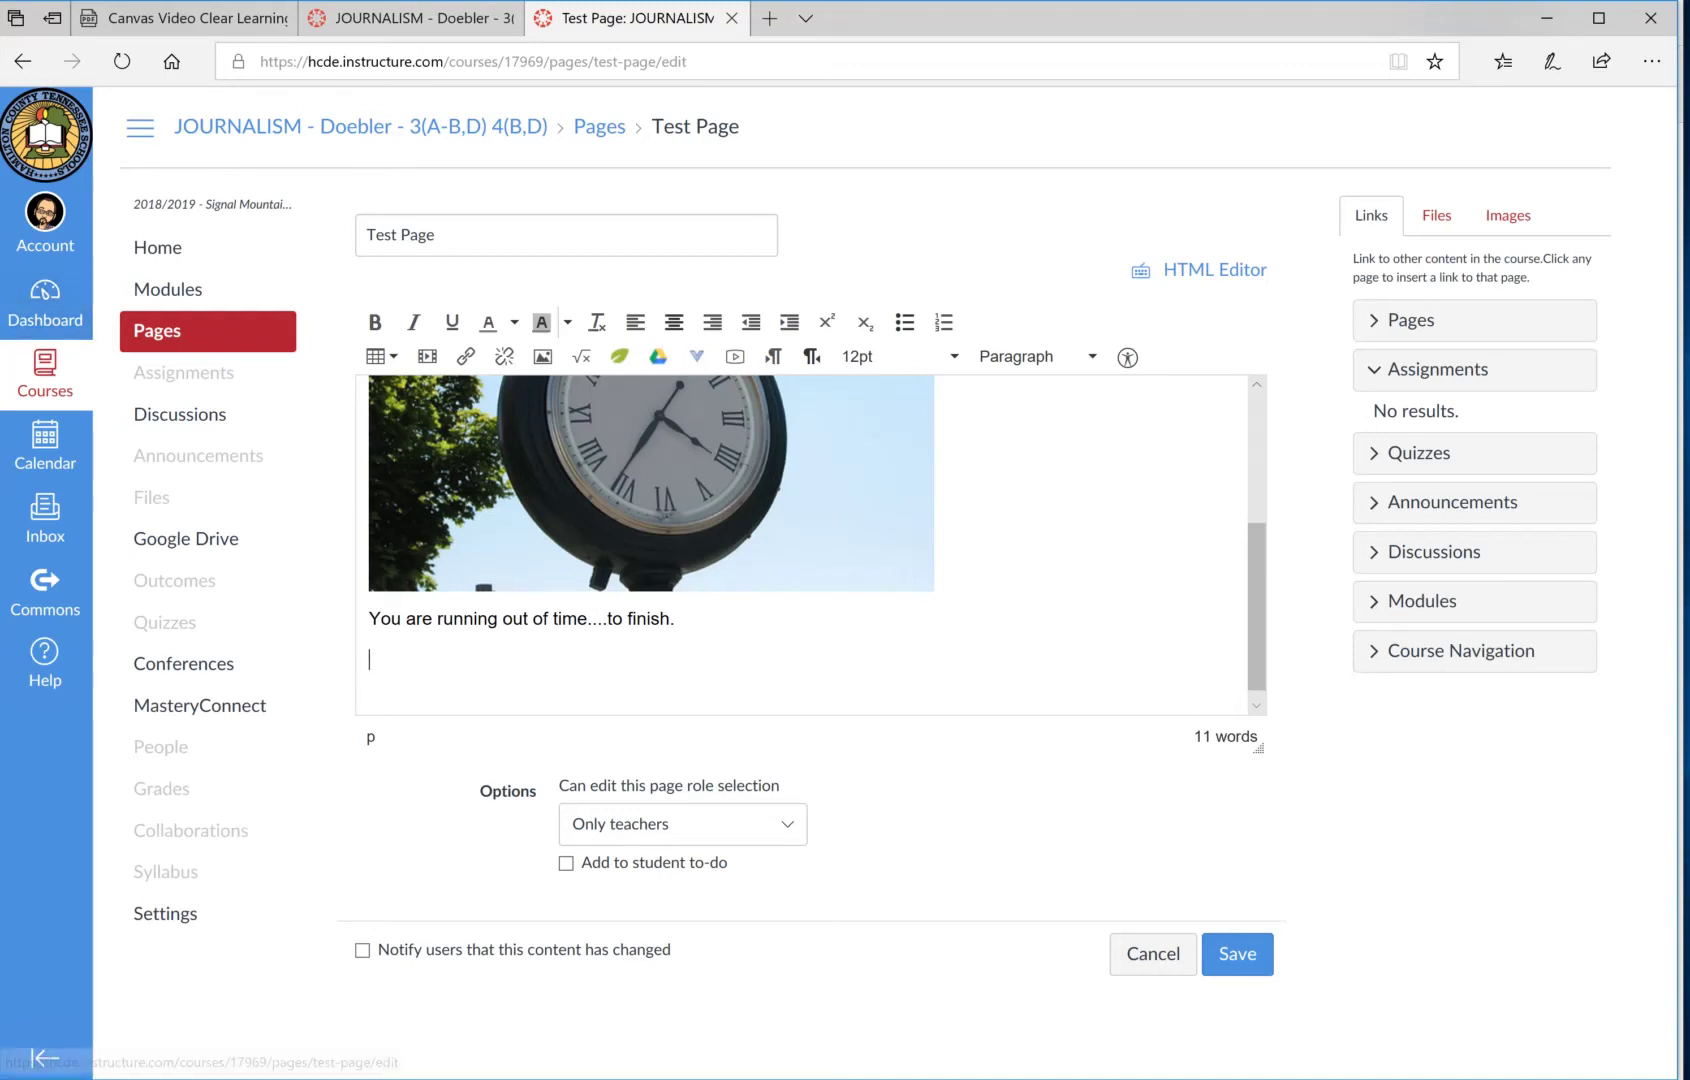
Leave the Test Page editor and discard the unsaved changes.
{"action": "left_click", "coordinate": [1153, 953]}
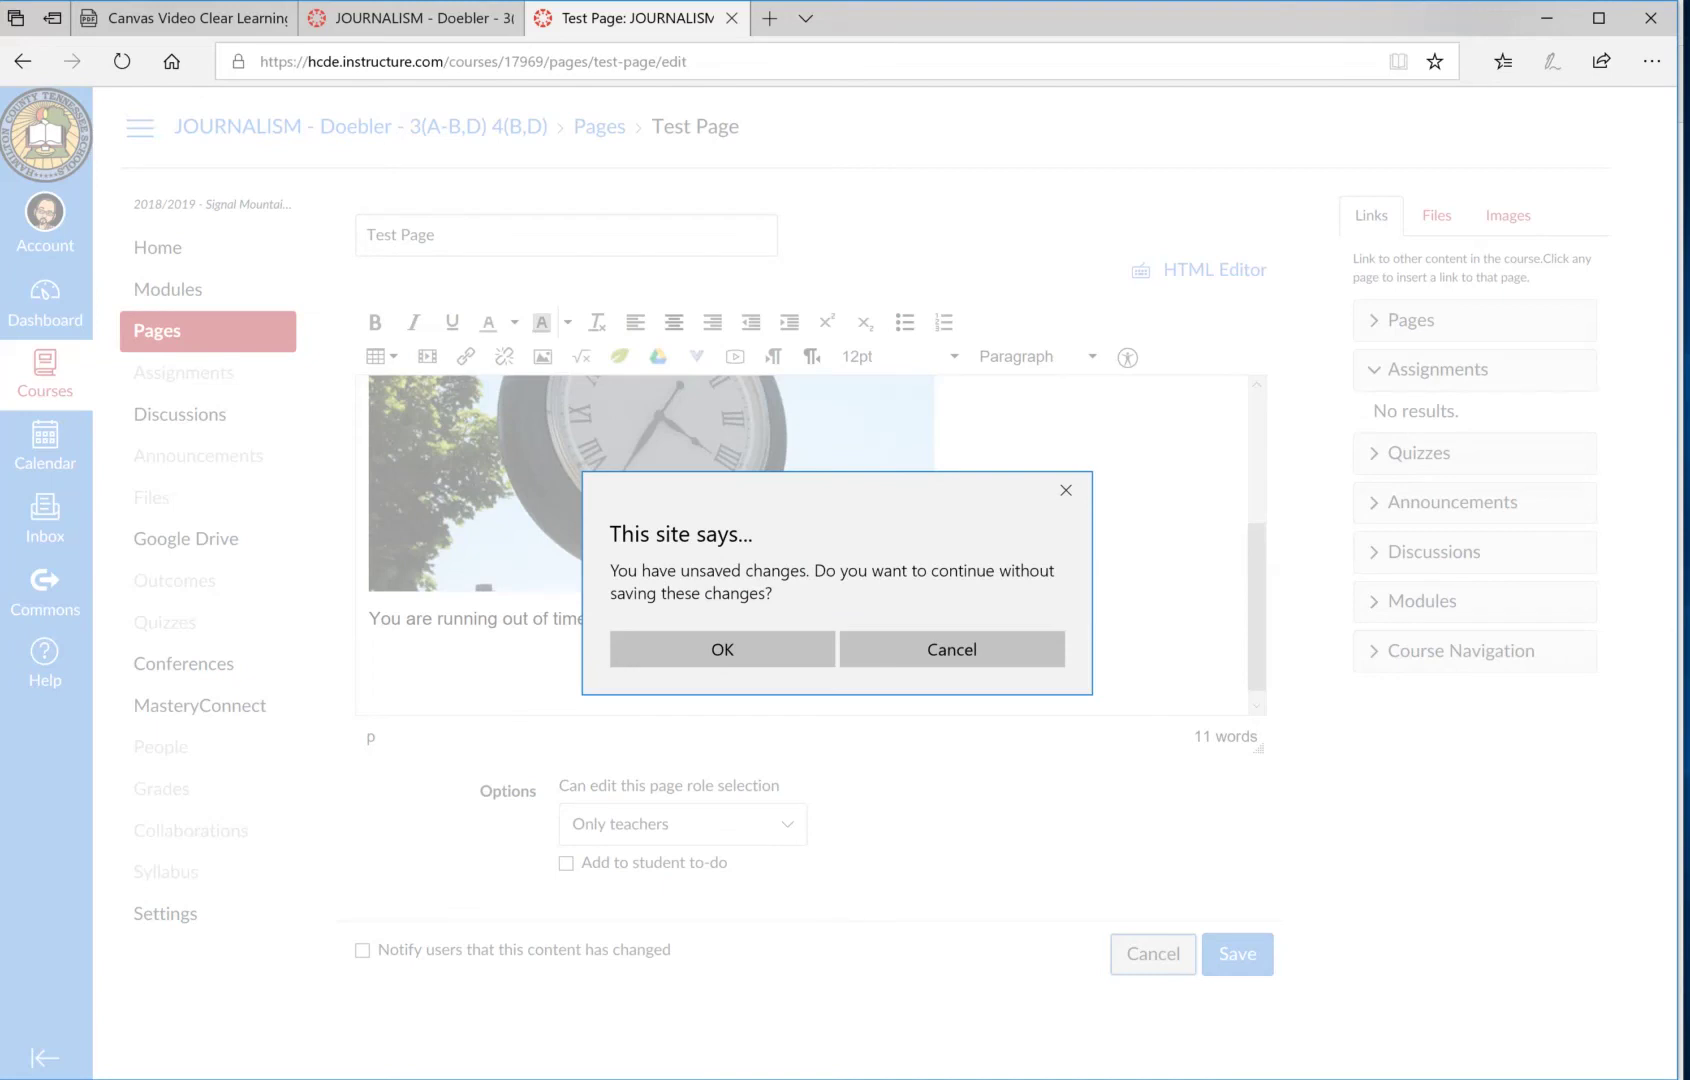
{"action": "key", "text": "Return"}
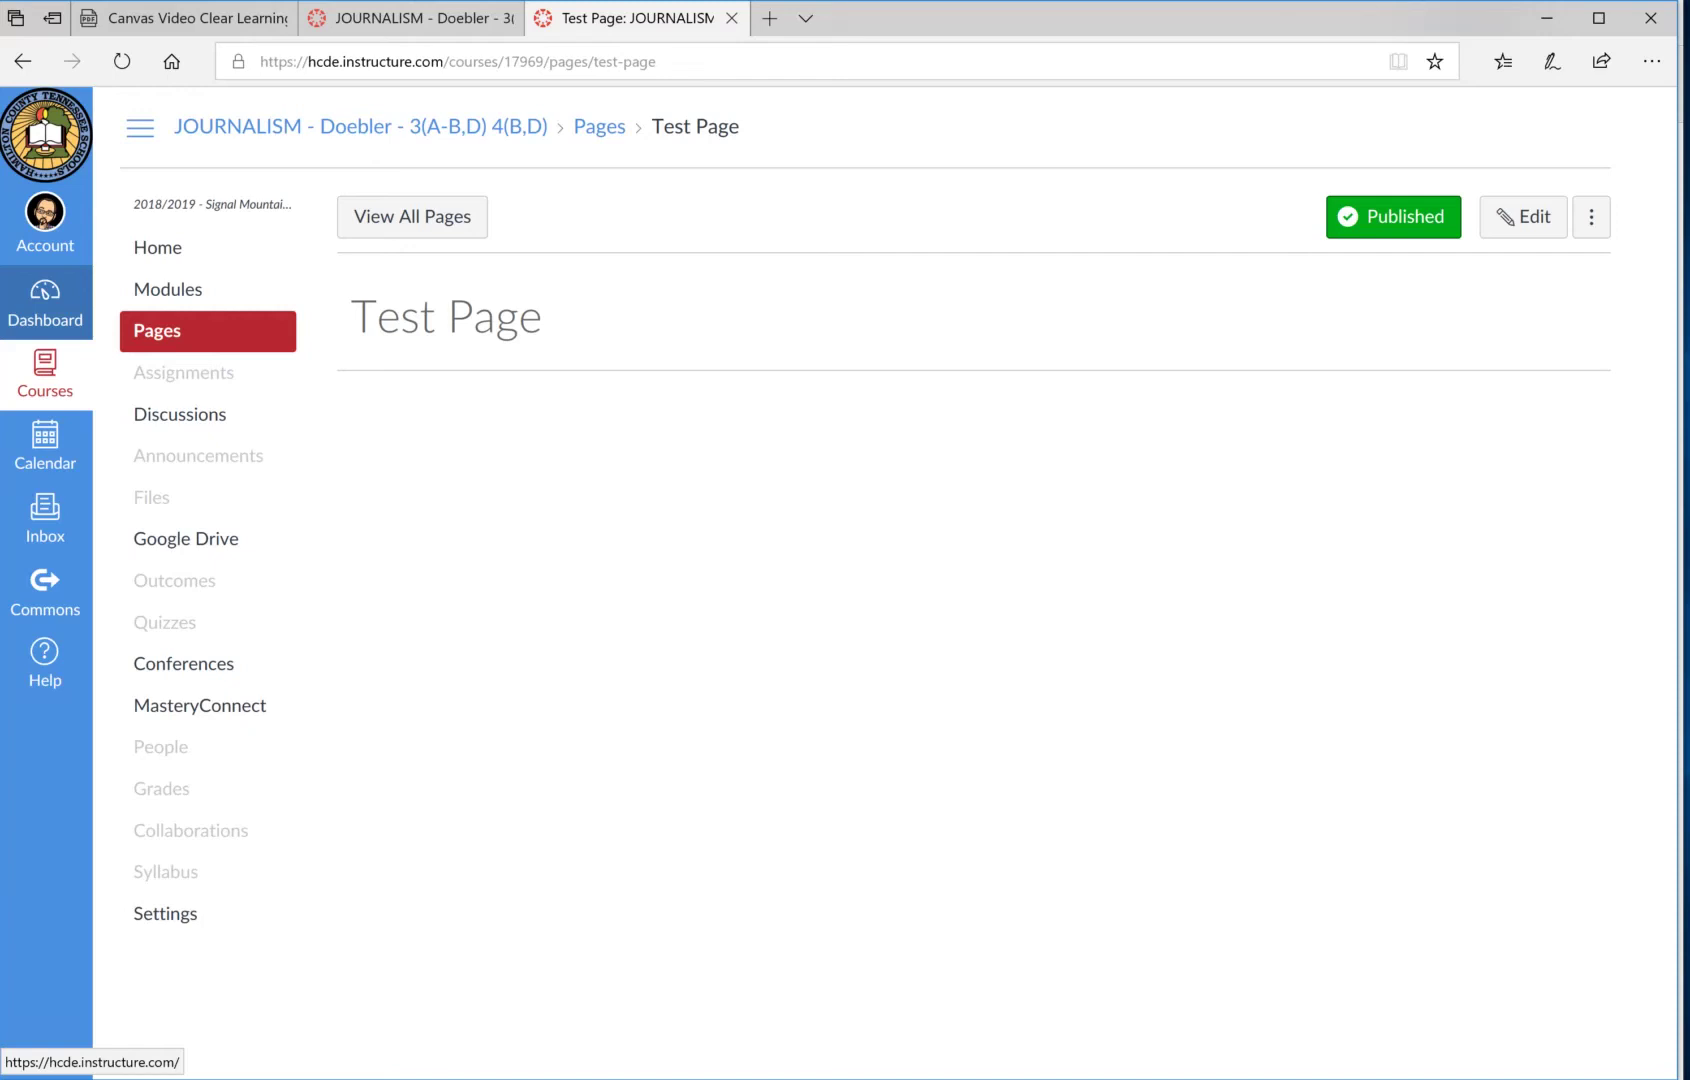
Open the Letter of Recommendation Request assignment in HONORS ENGLISH 12 and preview the slides of 002 LOR Request.pptx.
{"action": "left_click", "coordinate": [45, 302]}
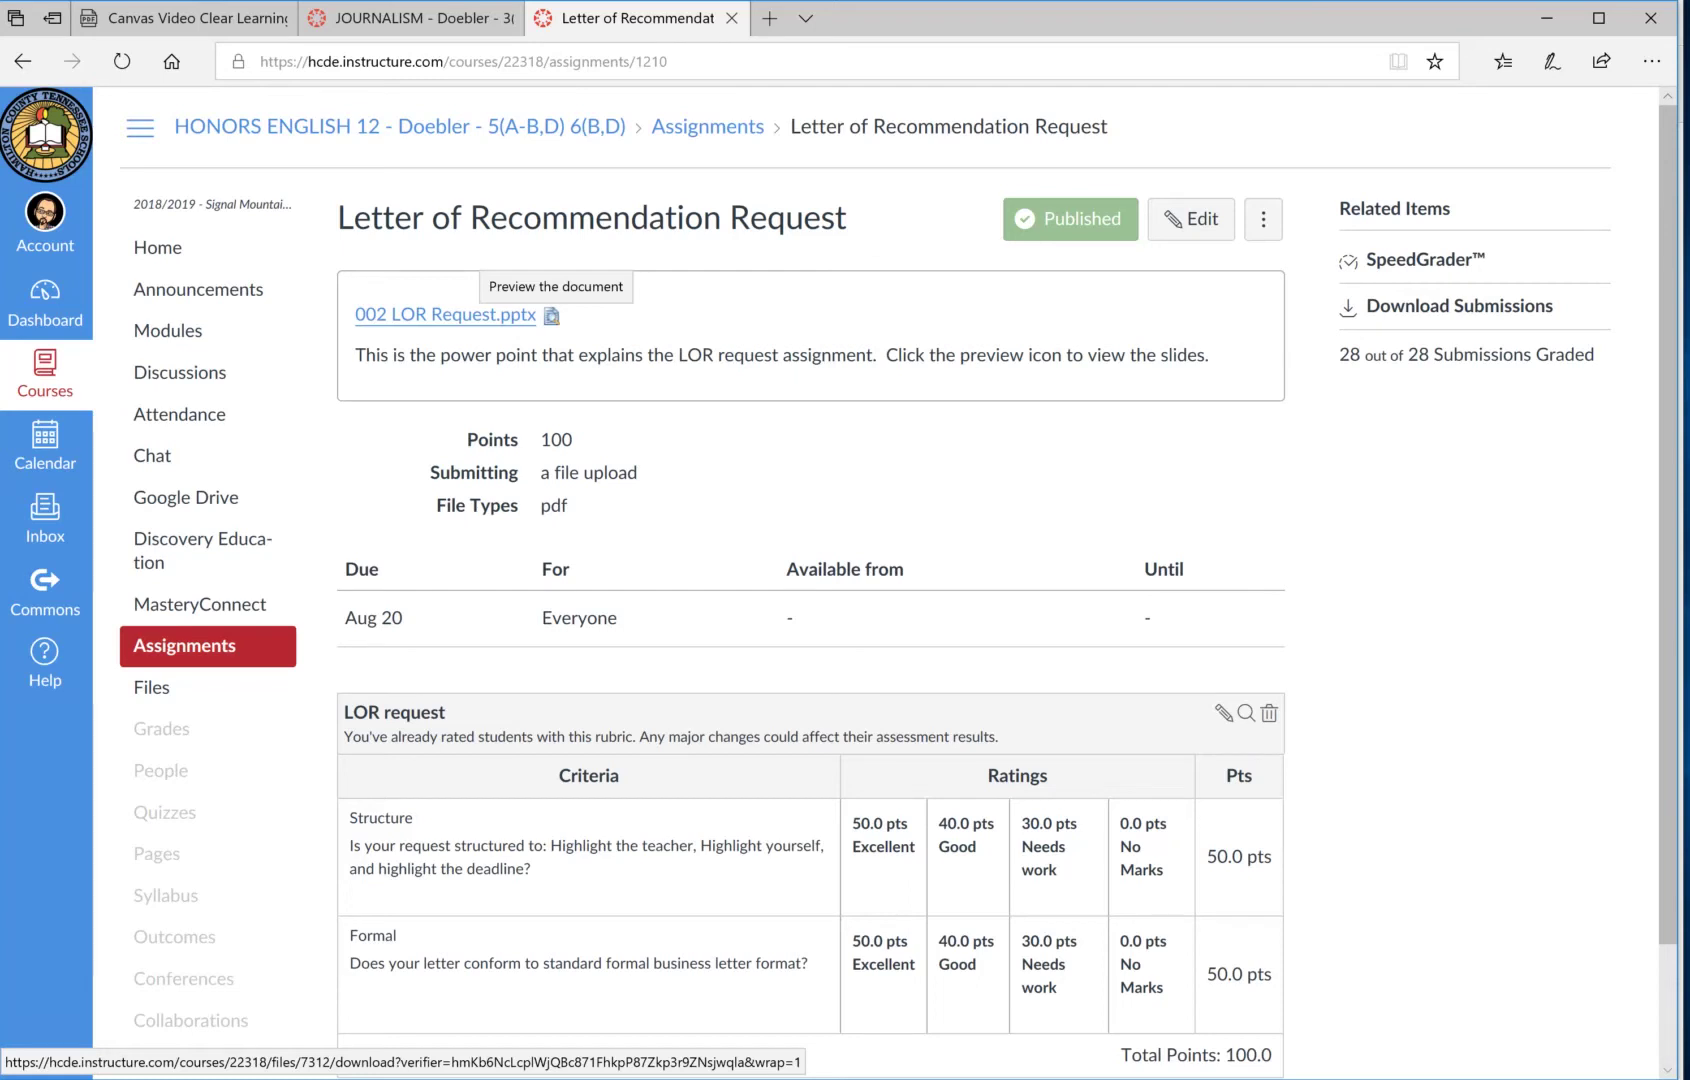
{"action": "left_click", "coordinate": [551, 315]}
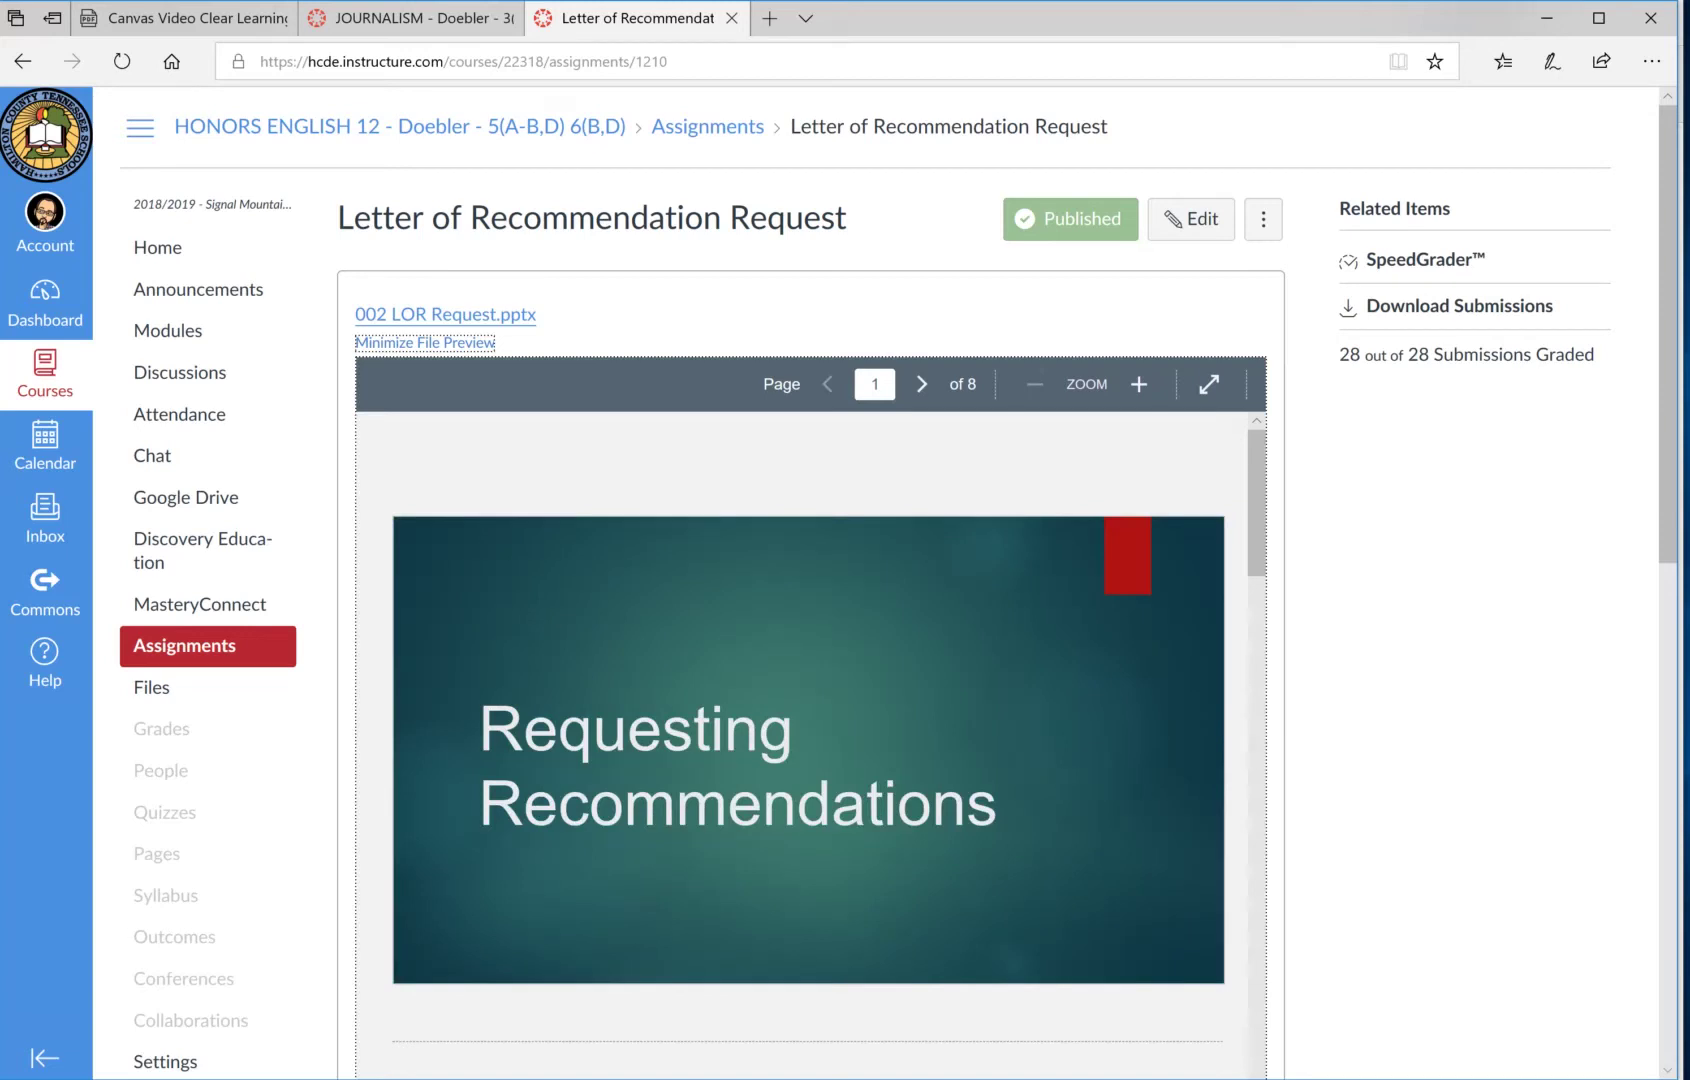
{"action": "left_click", "coordinate": [921, 384]}
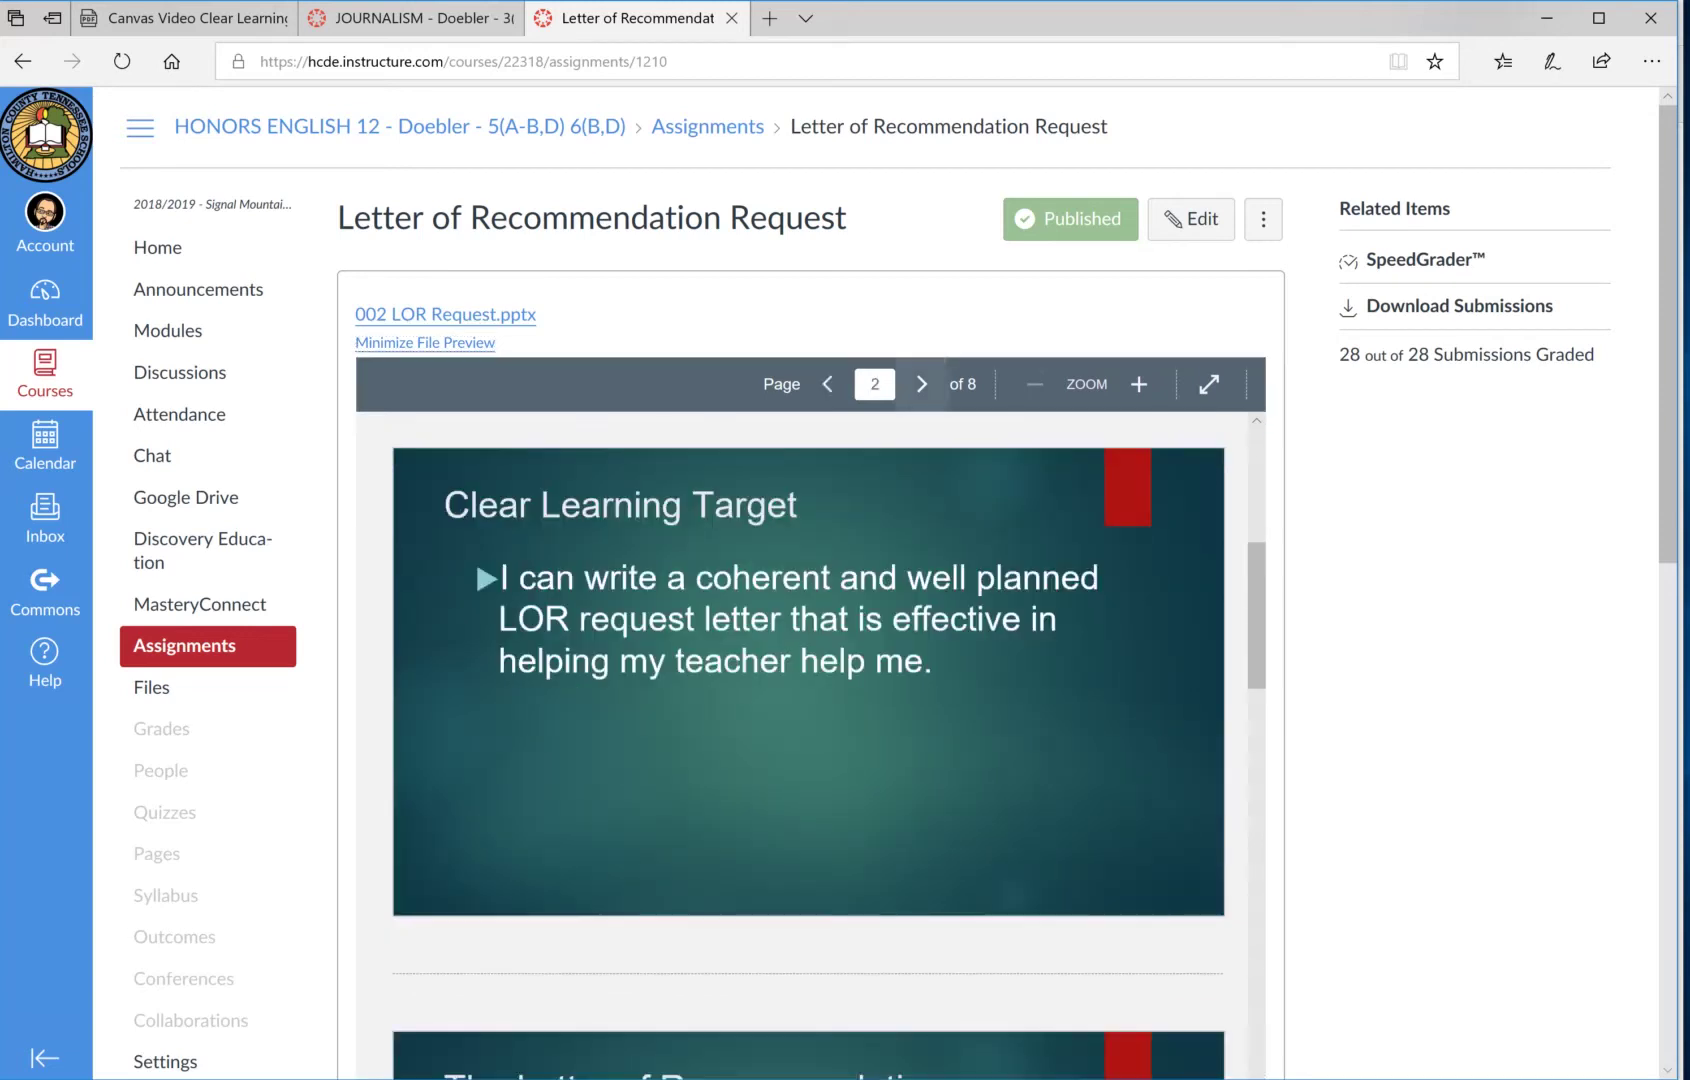
{"action": "left_click", "coordinate": [921, 384]}
{"action": "left_click", "coordinate": [827, 384]}
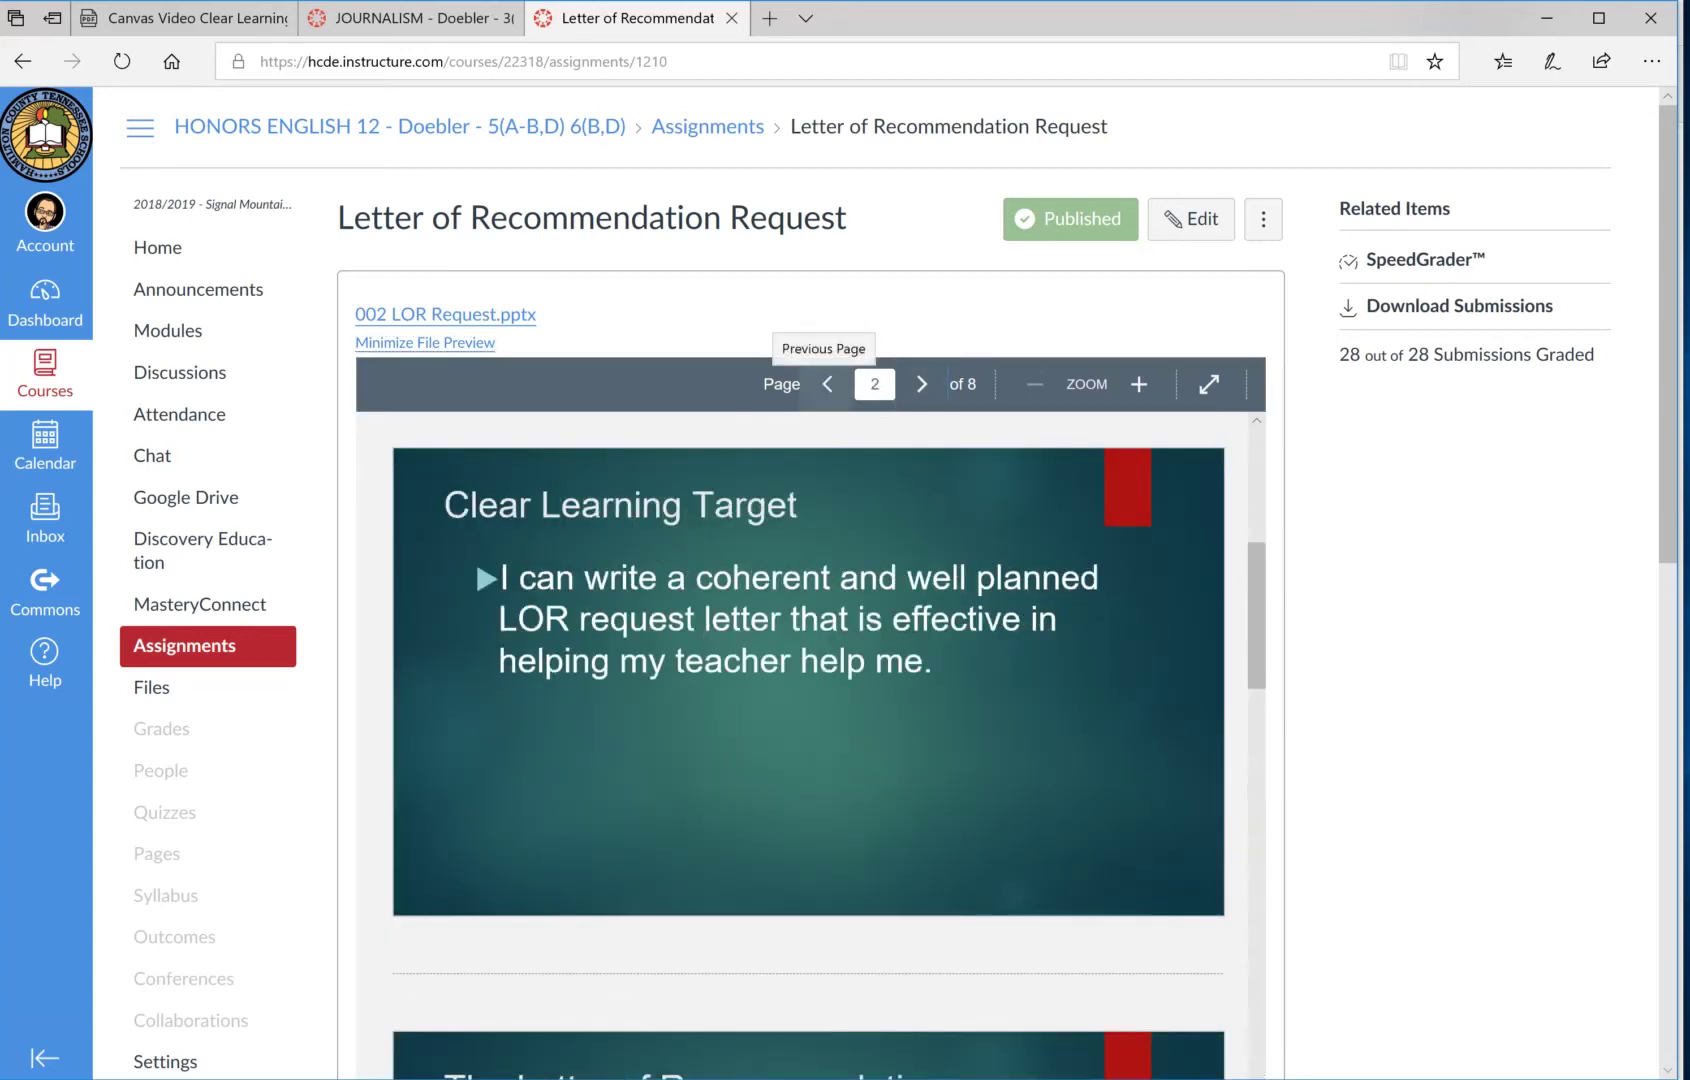
{"action": "left_click", "coordinate": [827, 384]}
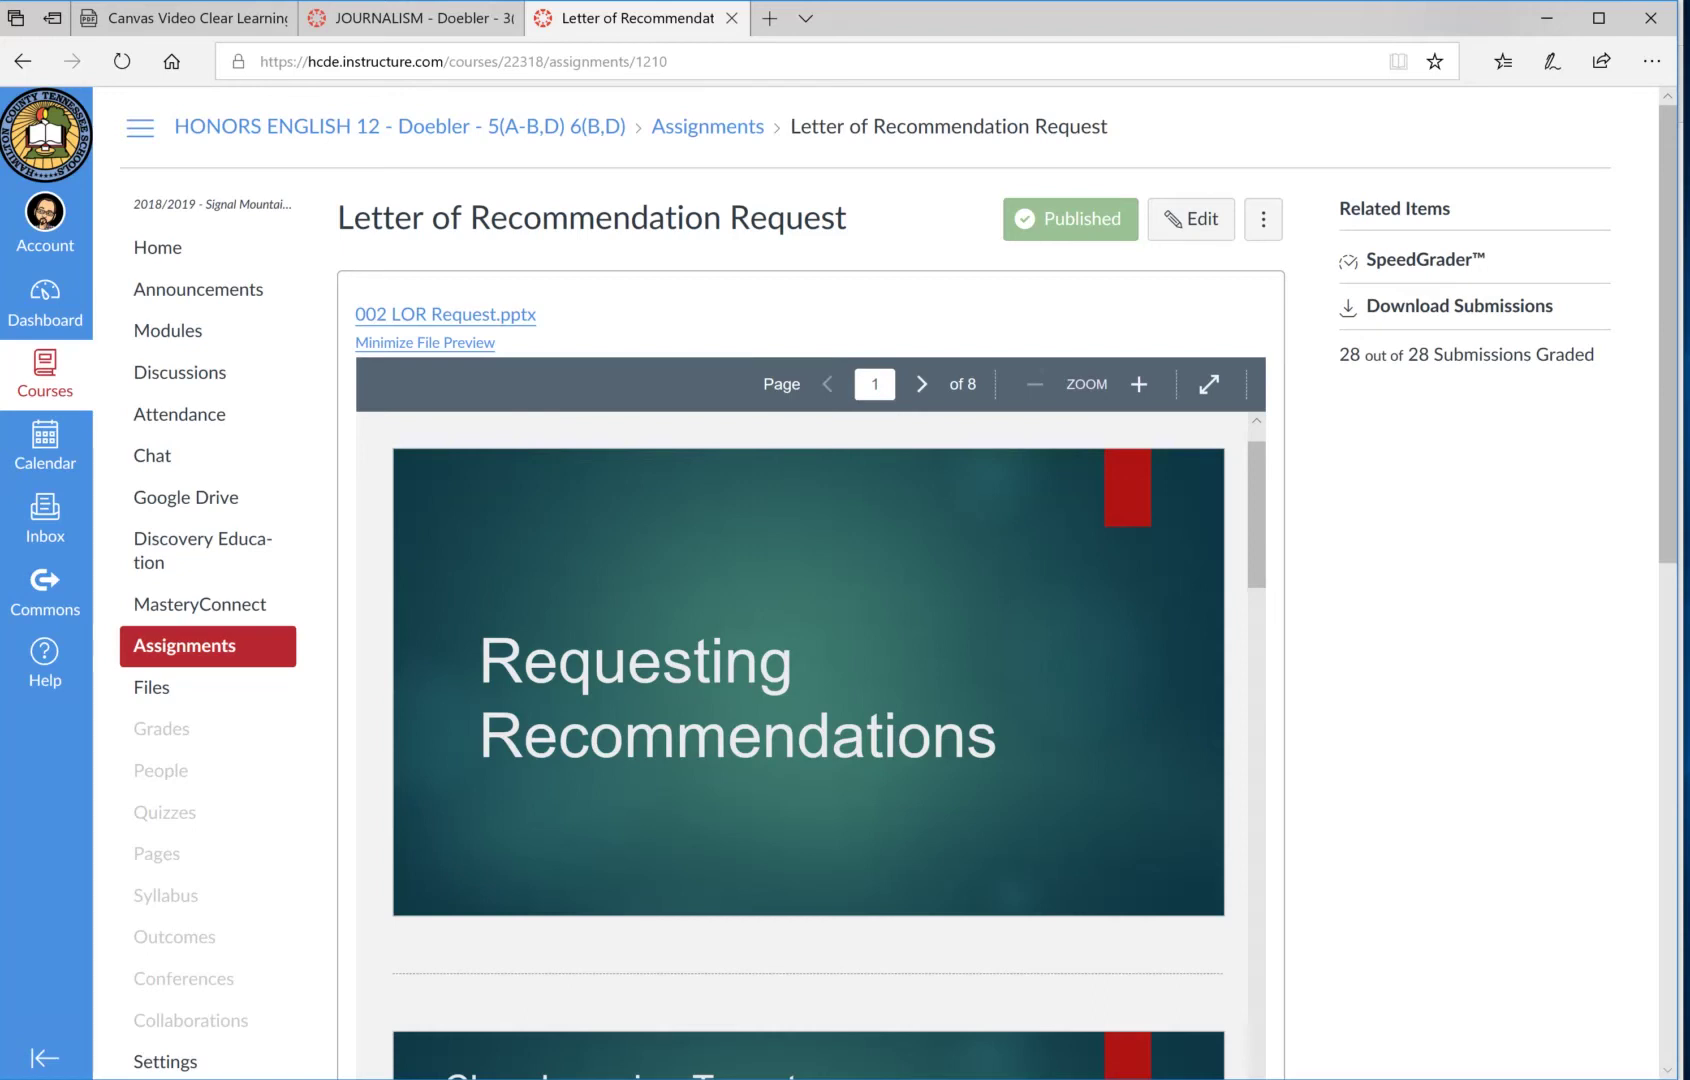
Return to the JOURNALISM course and add a new assignment named Test Assignment to the How to Use Canvas module.
{"action": "left_click", "coordinate": [45, 303]}
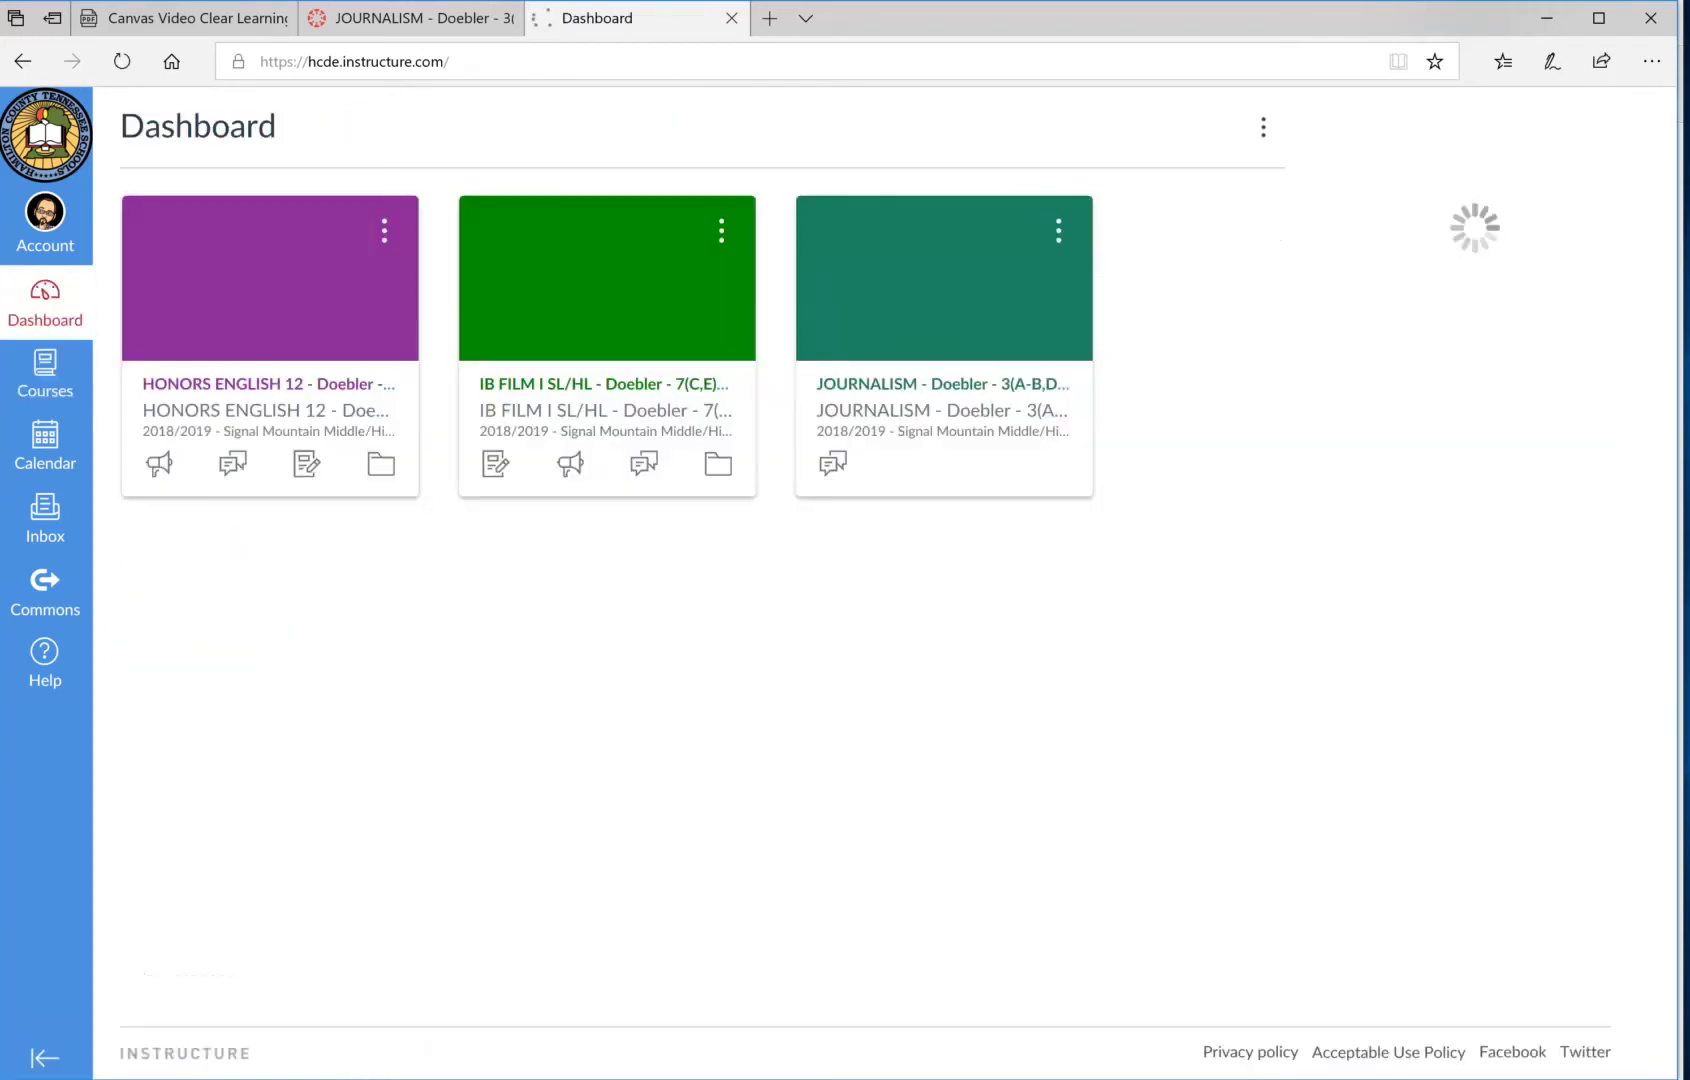
{"action": "left_click", "coordinate": [830, 360]}
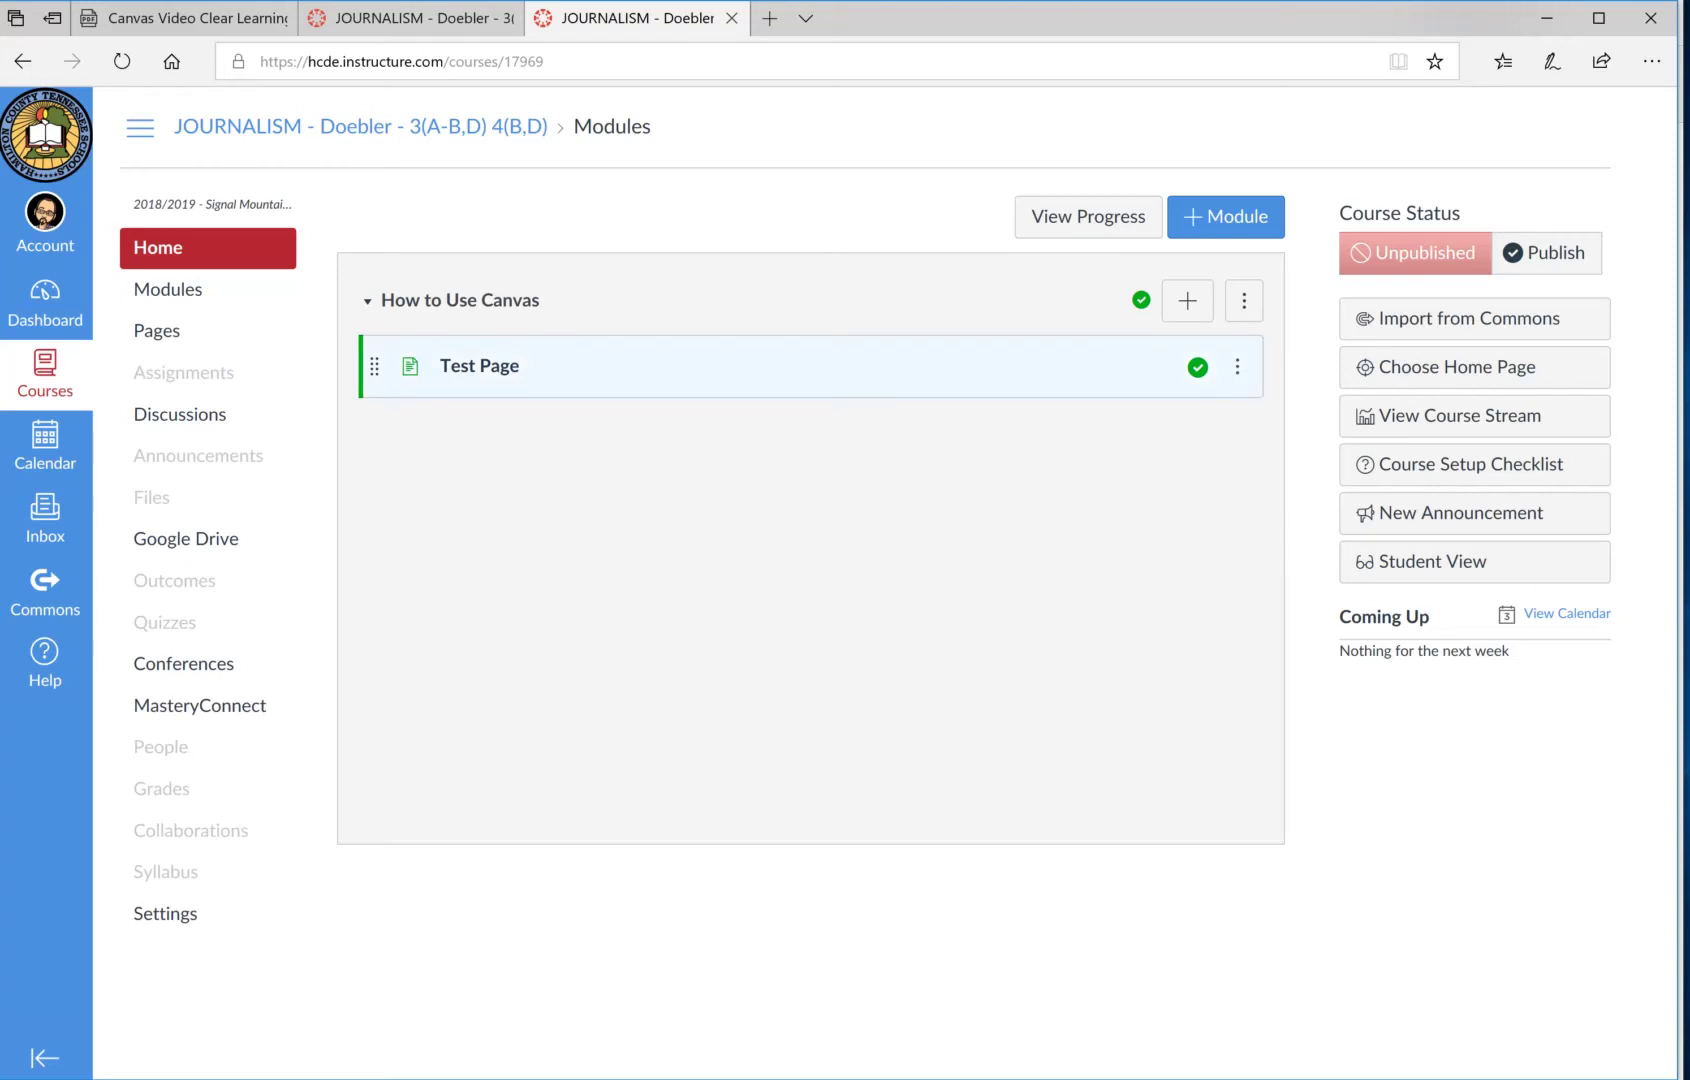
{"action": "left_click", "coordinate": [1187, 300]}
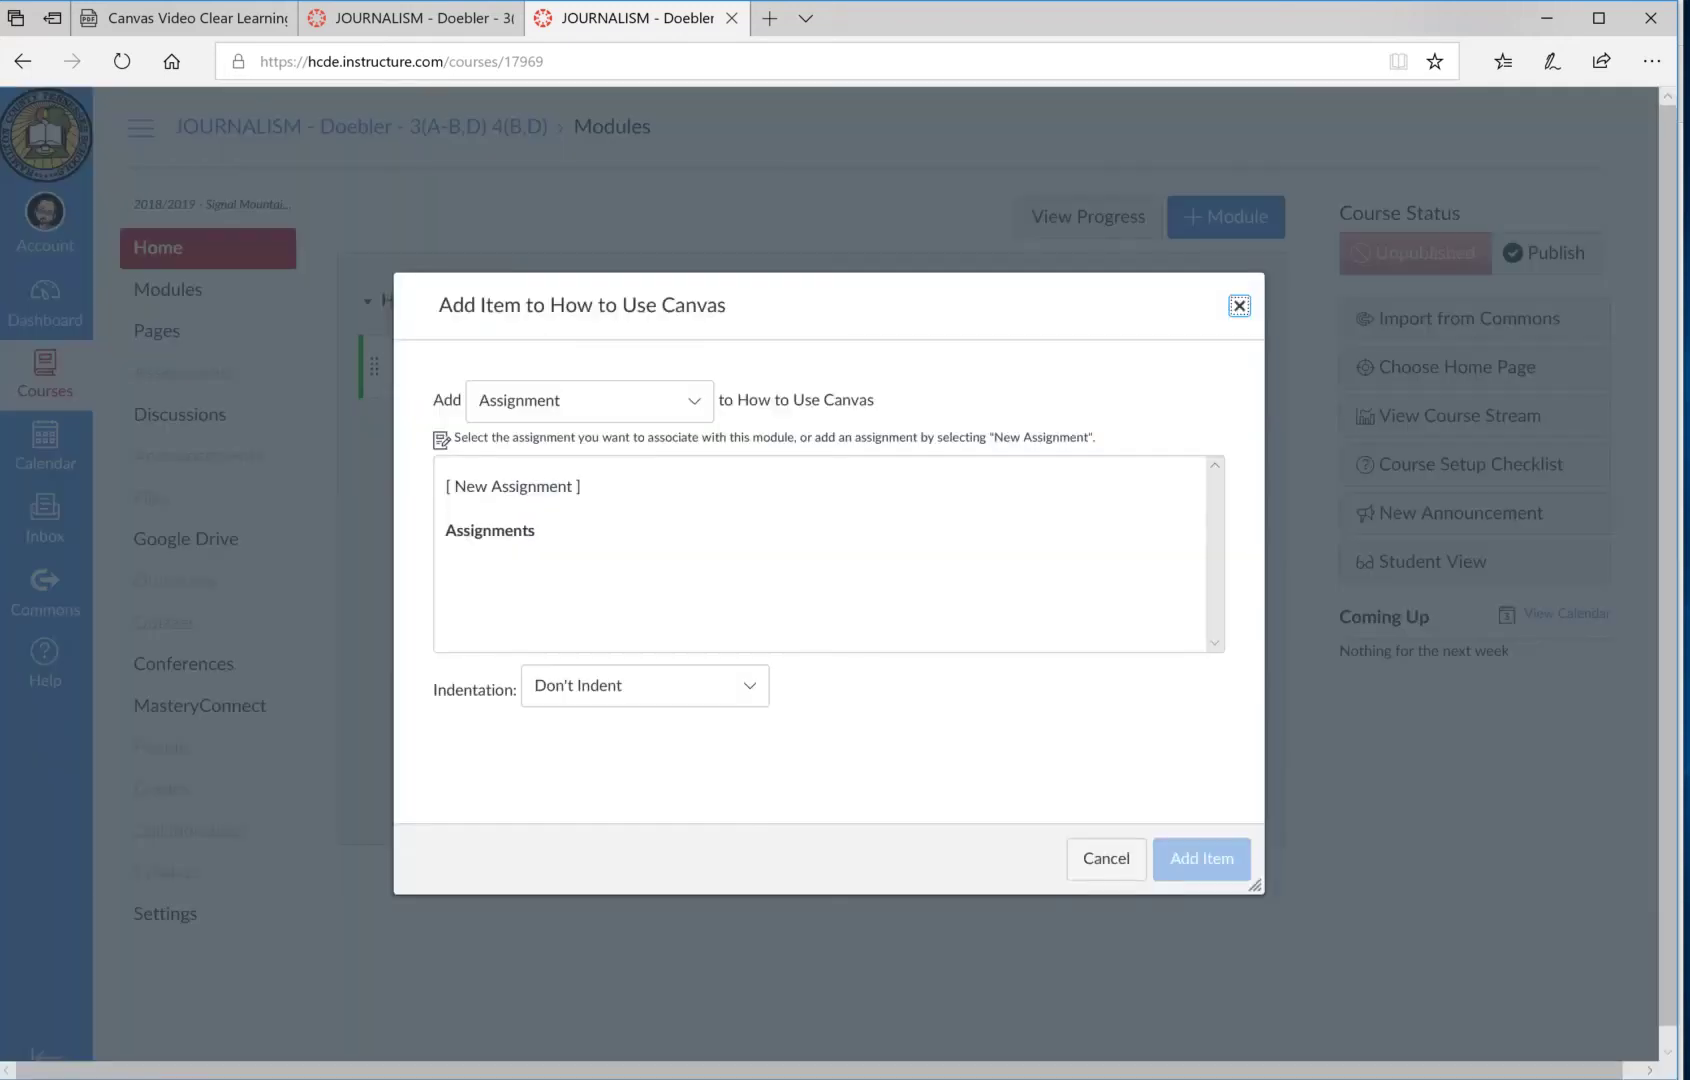
{"action": "key", "text": "Tab"}
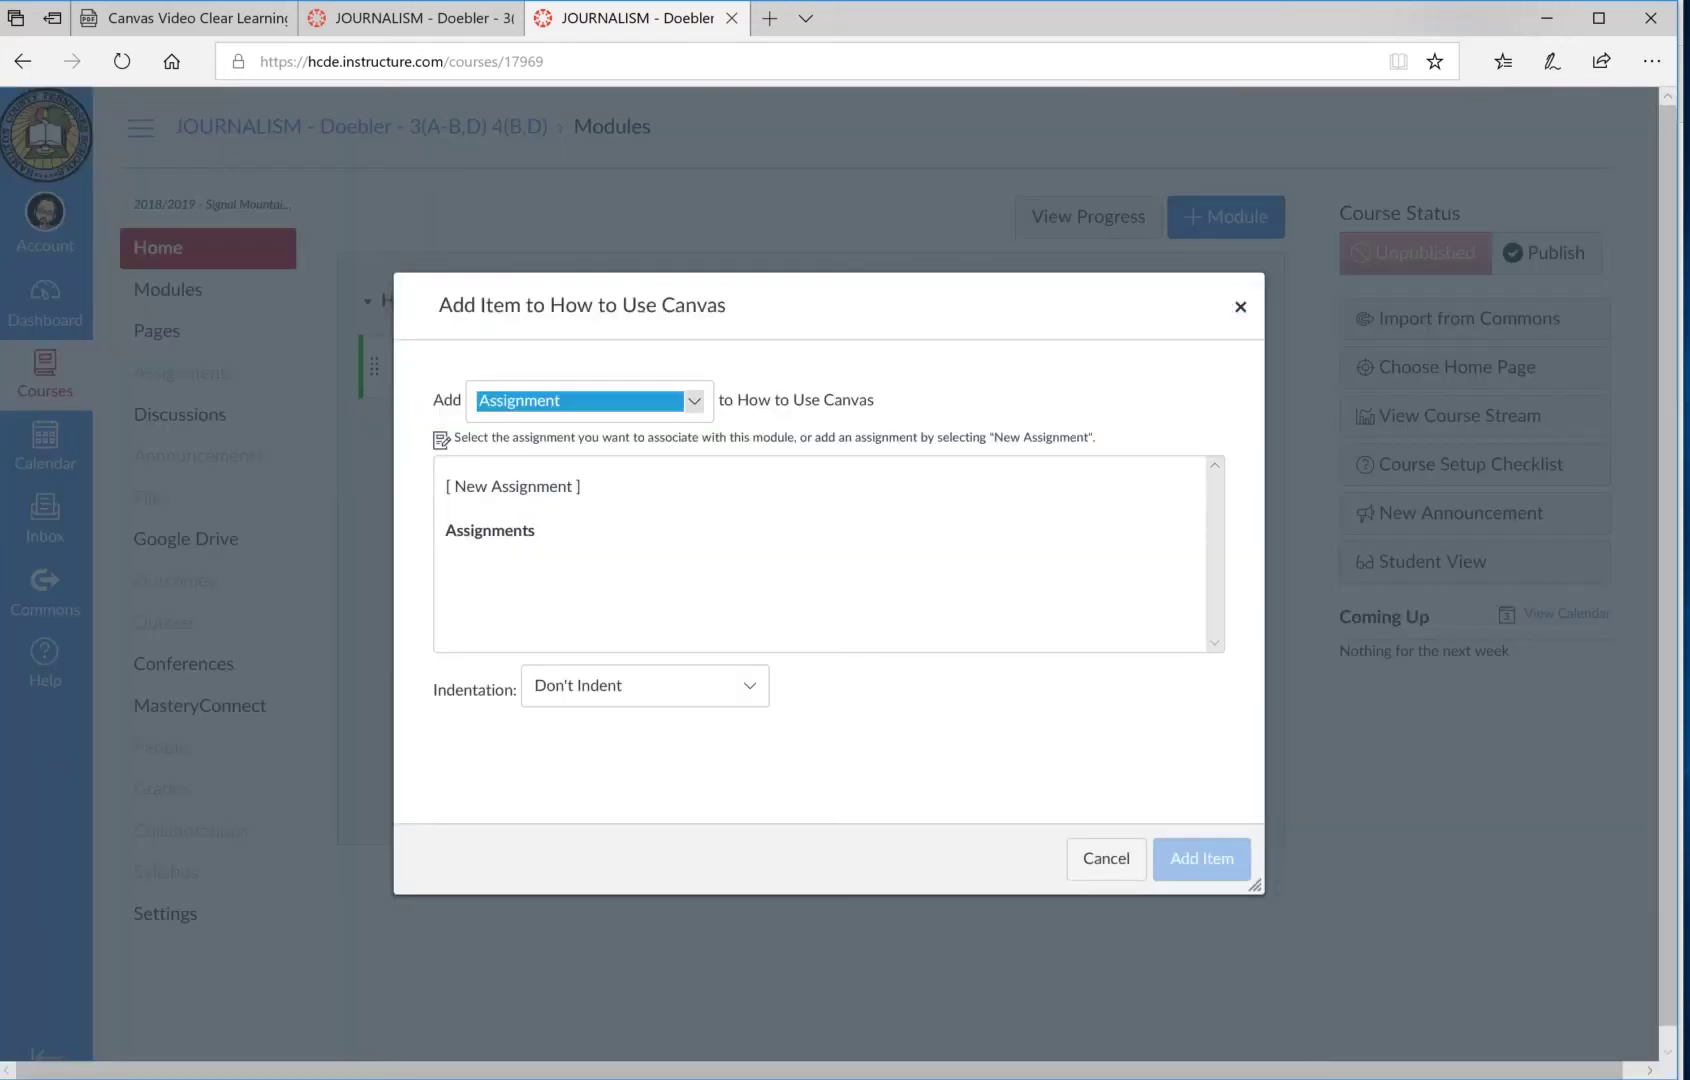
{"action": "key", "text": "alt+Down"}
{"action": "key", "text": "Return"}
{"action": "key", "text": "Tab"}
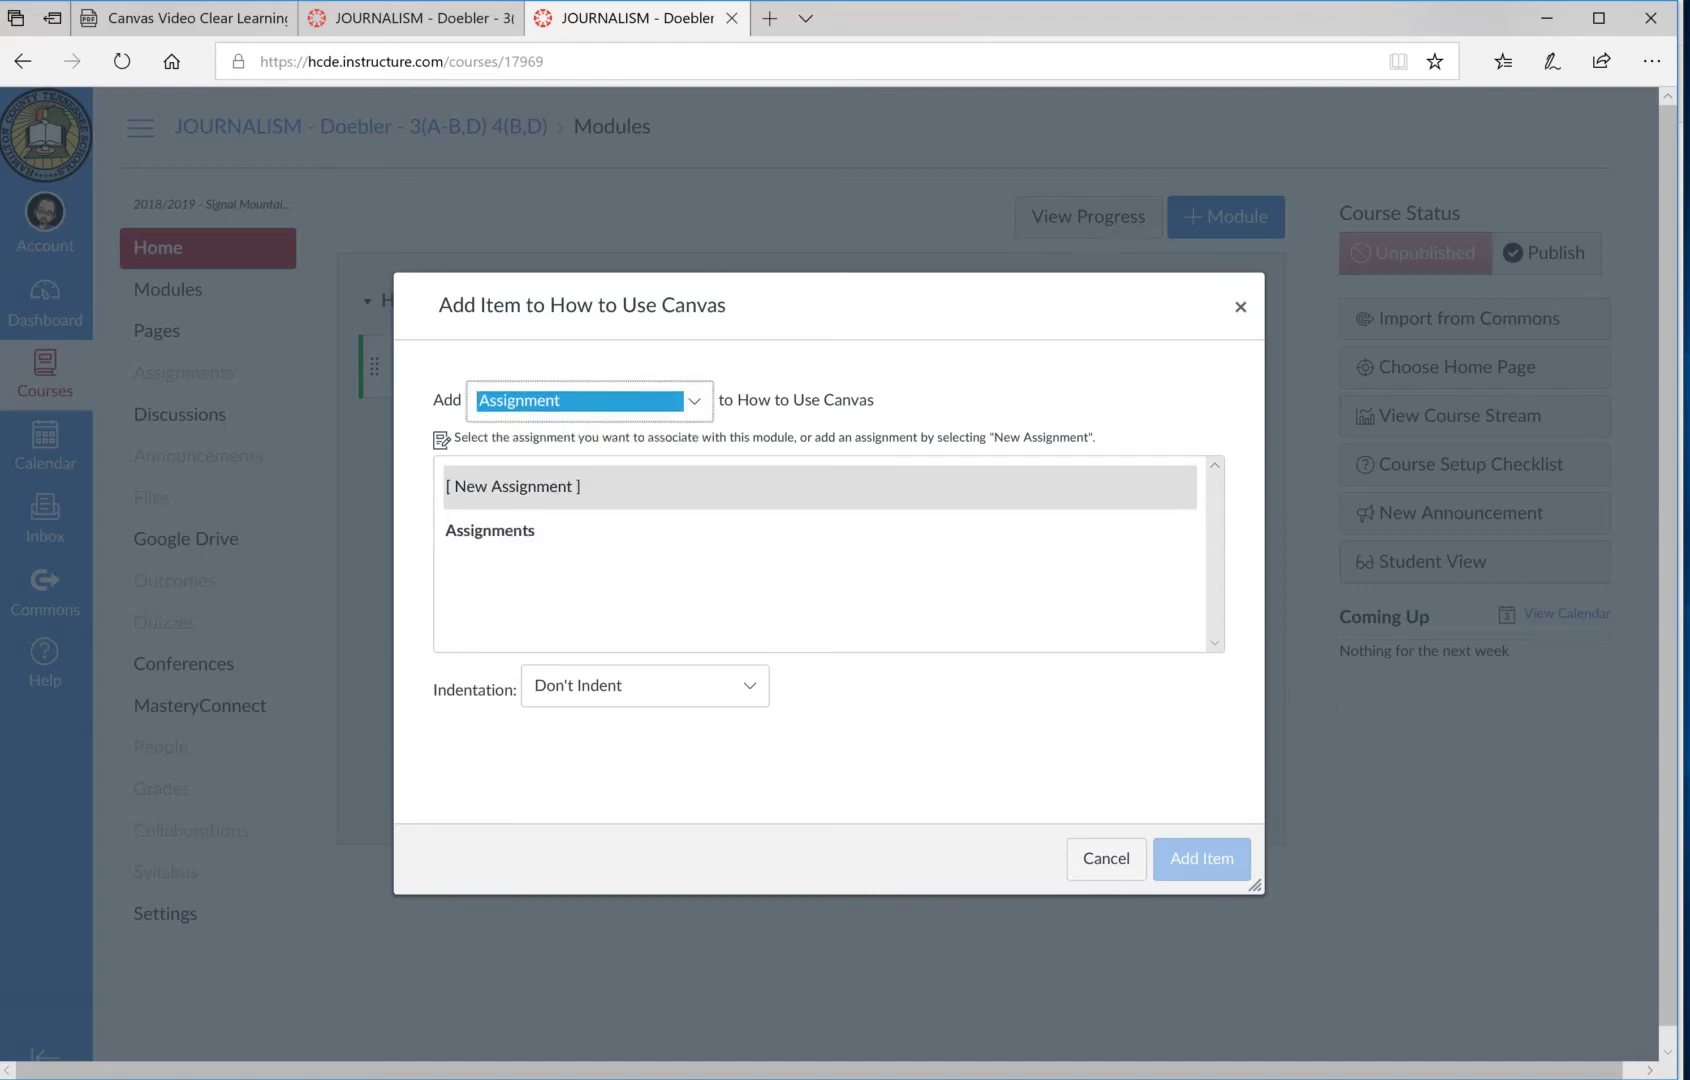
{"action": "left_click", "coordinate": [820, 486]}
{"action": "left_click", "coordinate": [693, 691]}
{"action": "type", "text": "Test Assignment"}
{"action": "key", "text": "Return"}
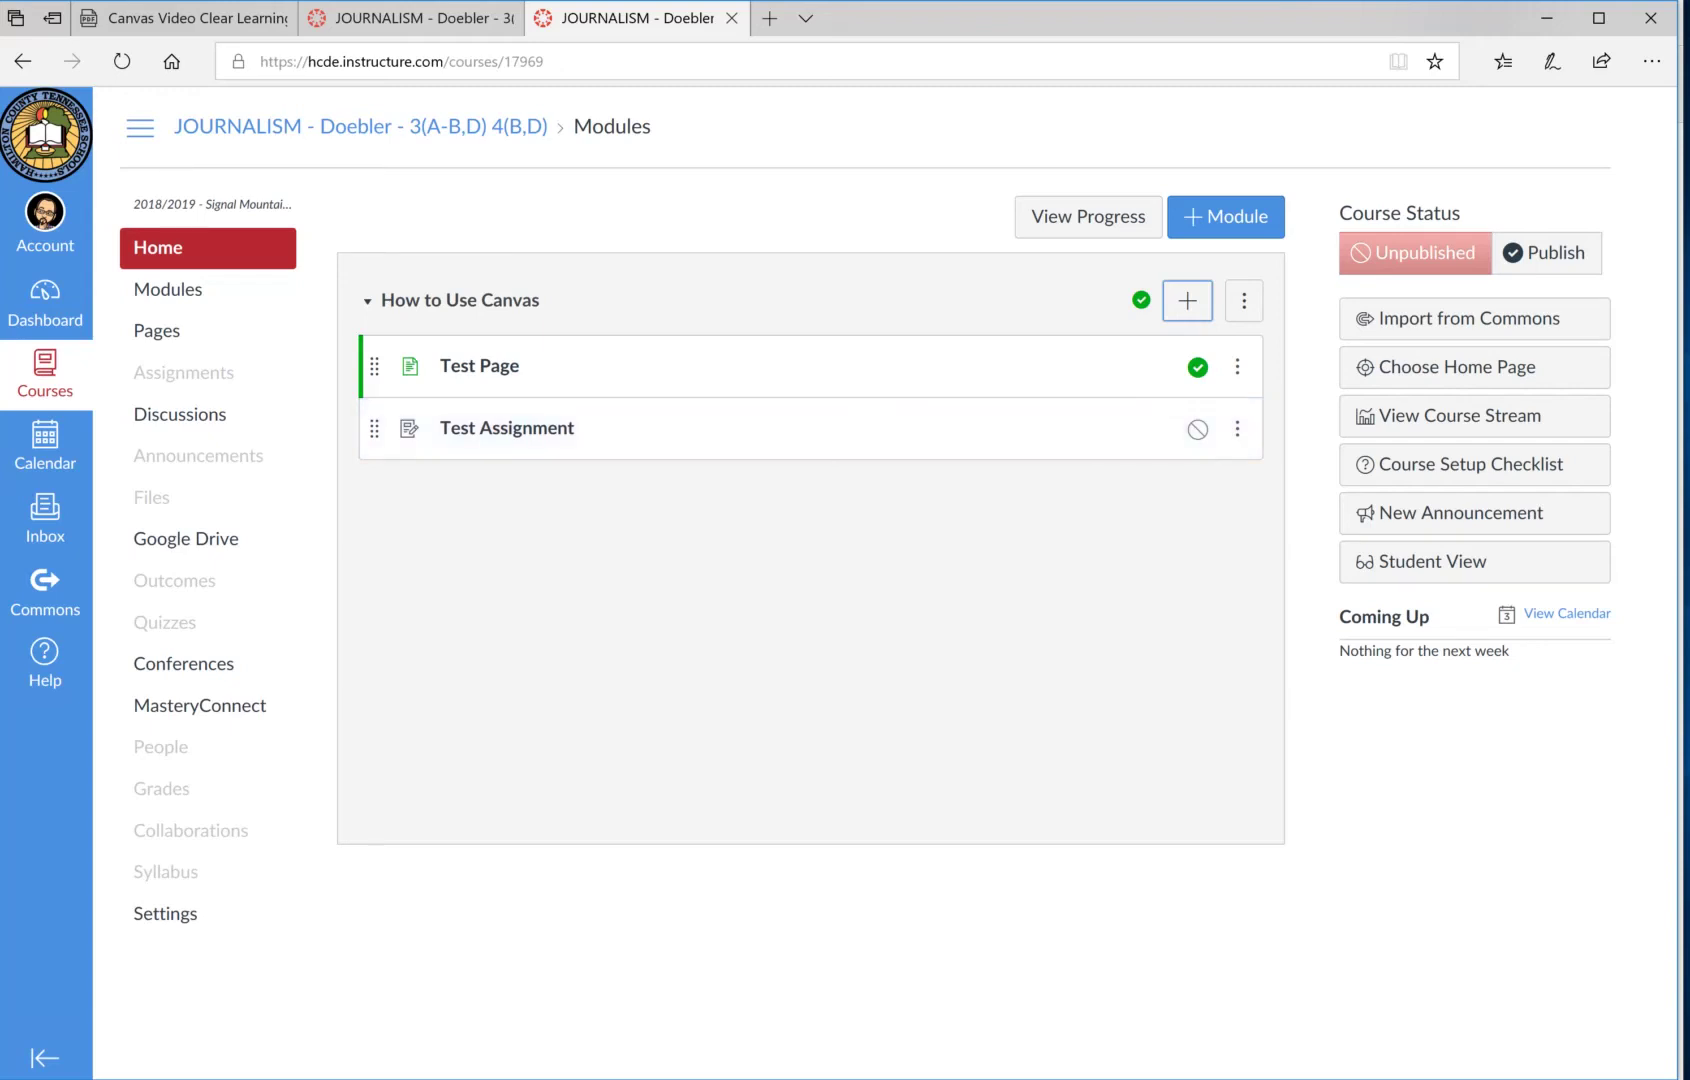
Open Test Assignment and start a new rubric titled Test Rubric.
{"action": "left_click", "coordinate": [500, 428]}
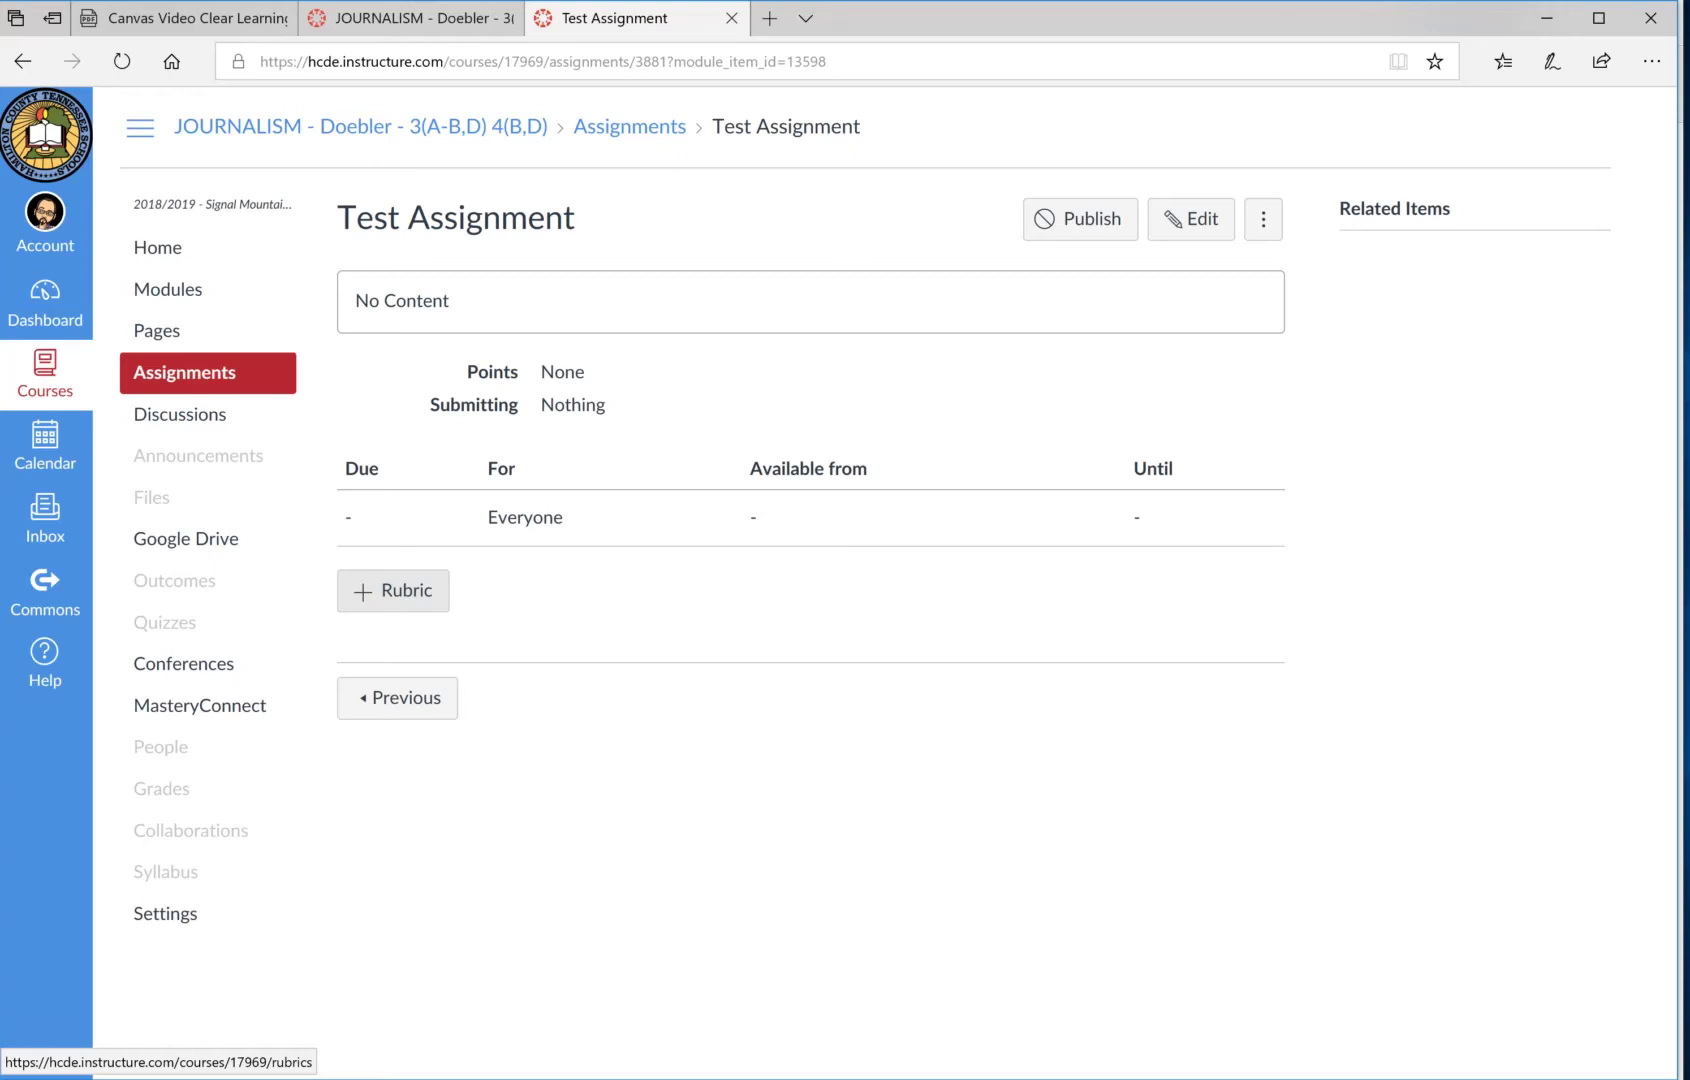
{"action": "left_click", "coordinate": [393, 590]}
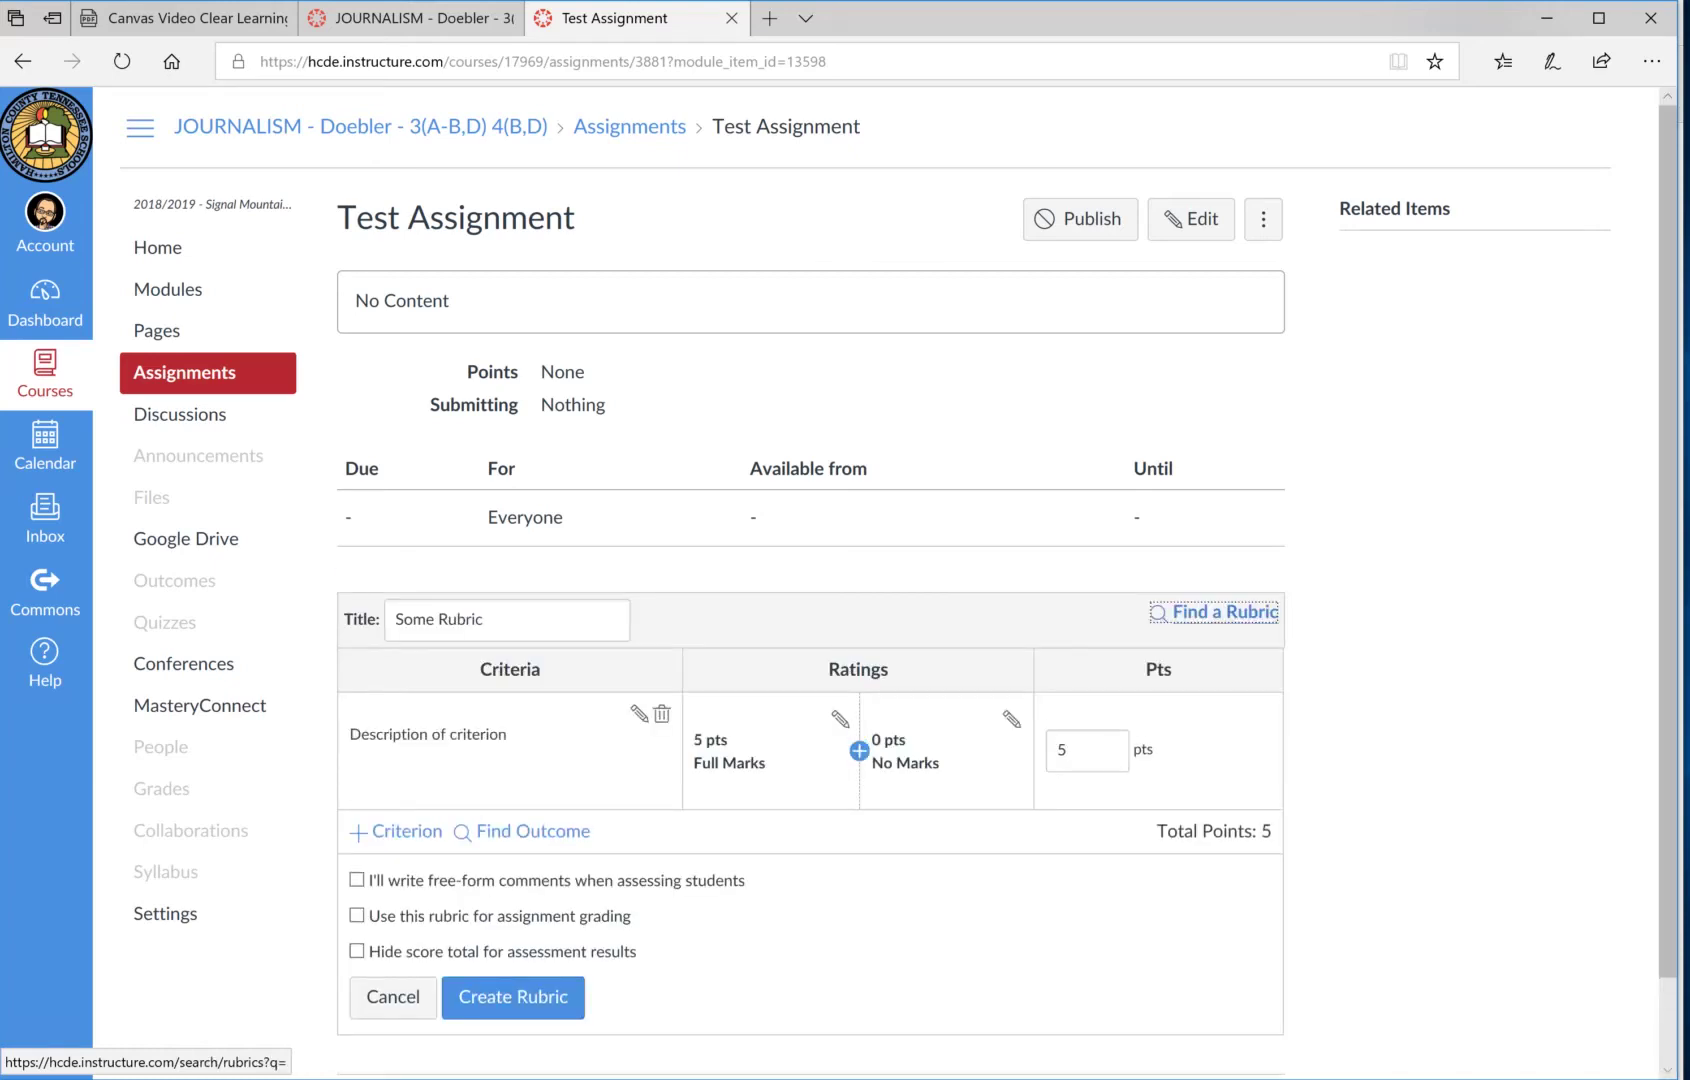
{"action": "left_click_drag", "start_coordinate": [486, 620], "coordinate": [394, 620]}
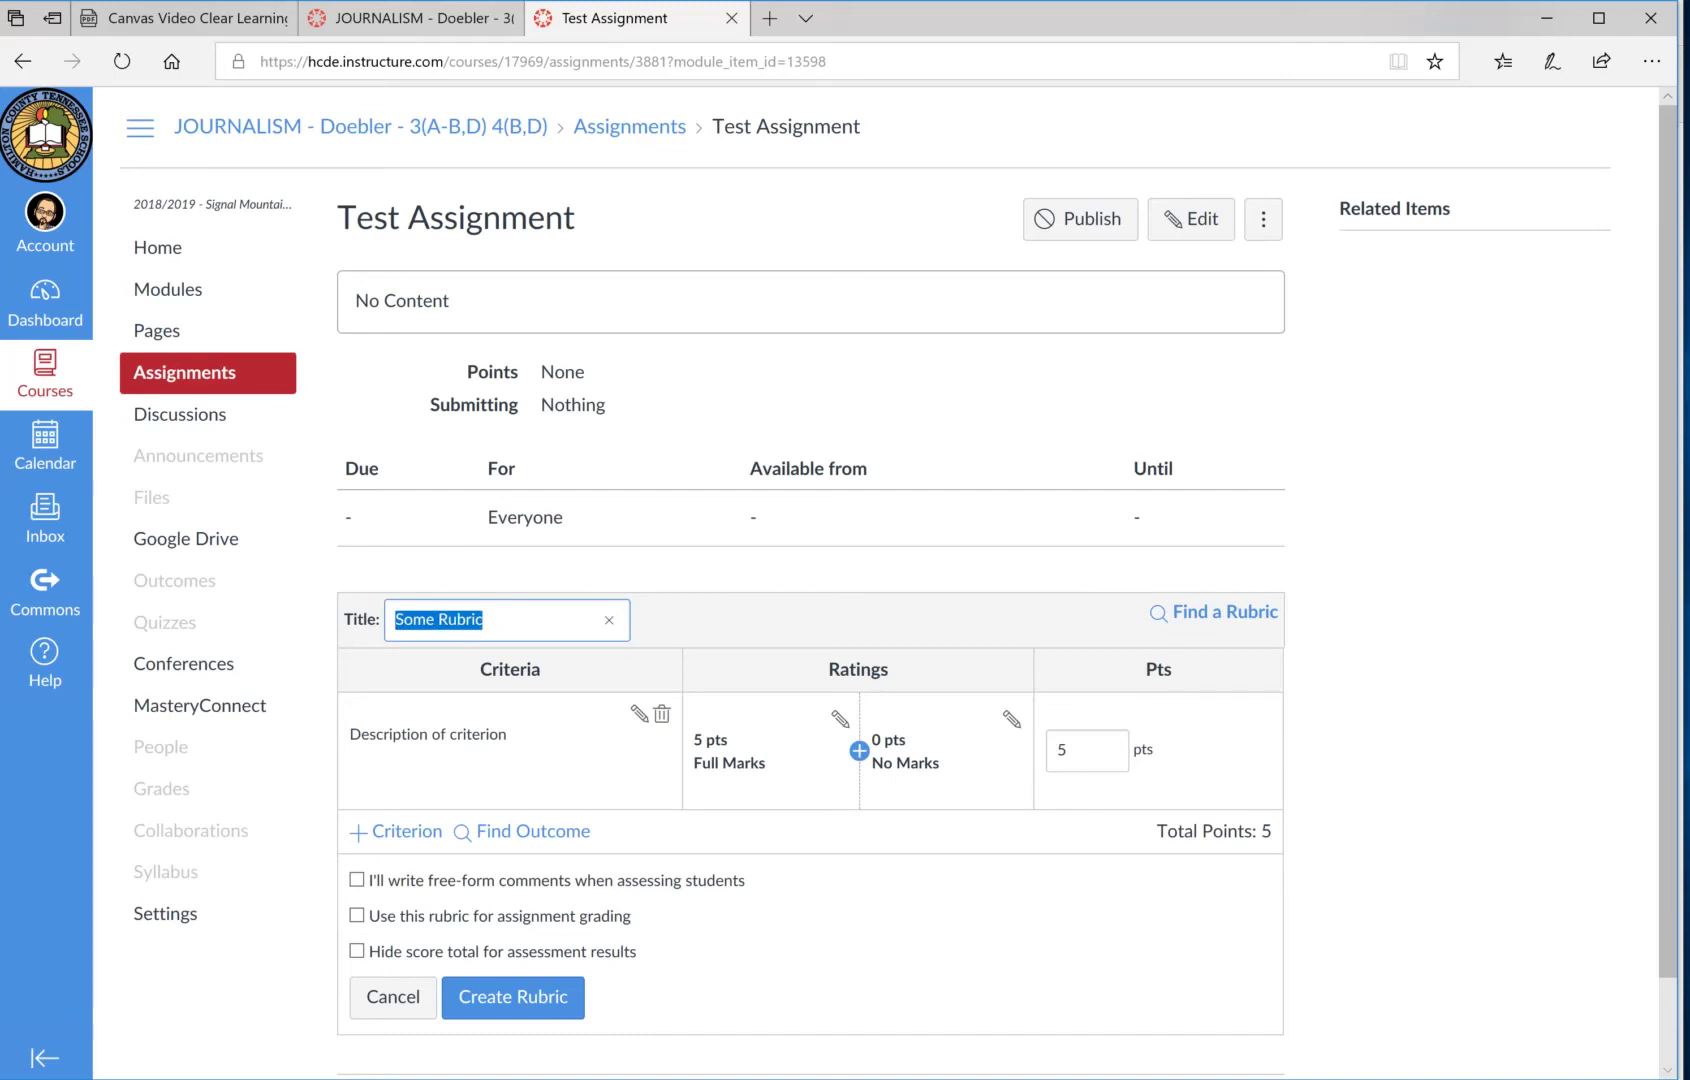
{"action": "type", "text": "Test Rubric"}
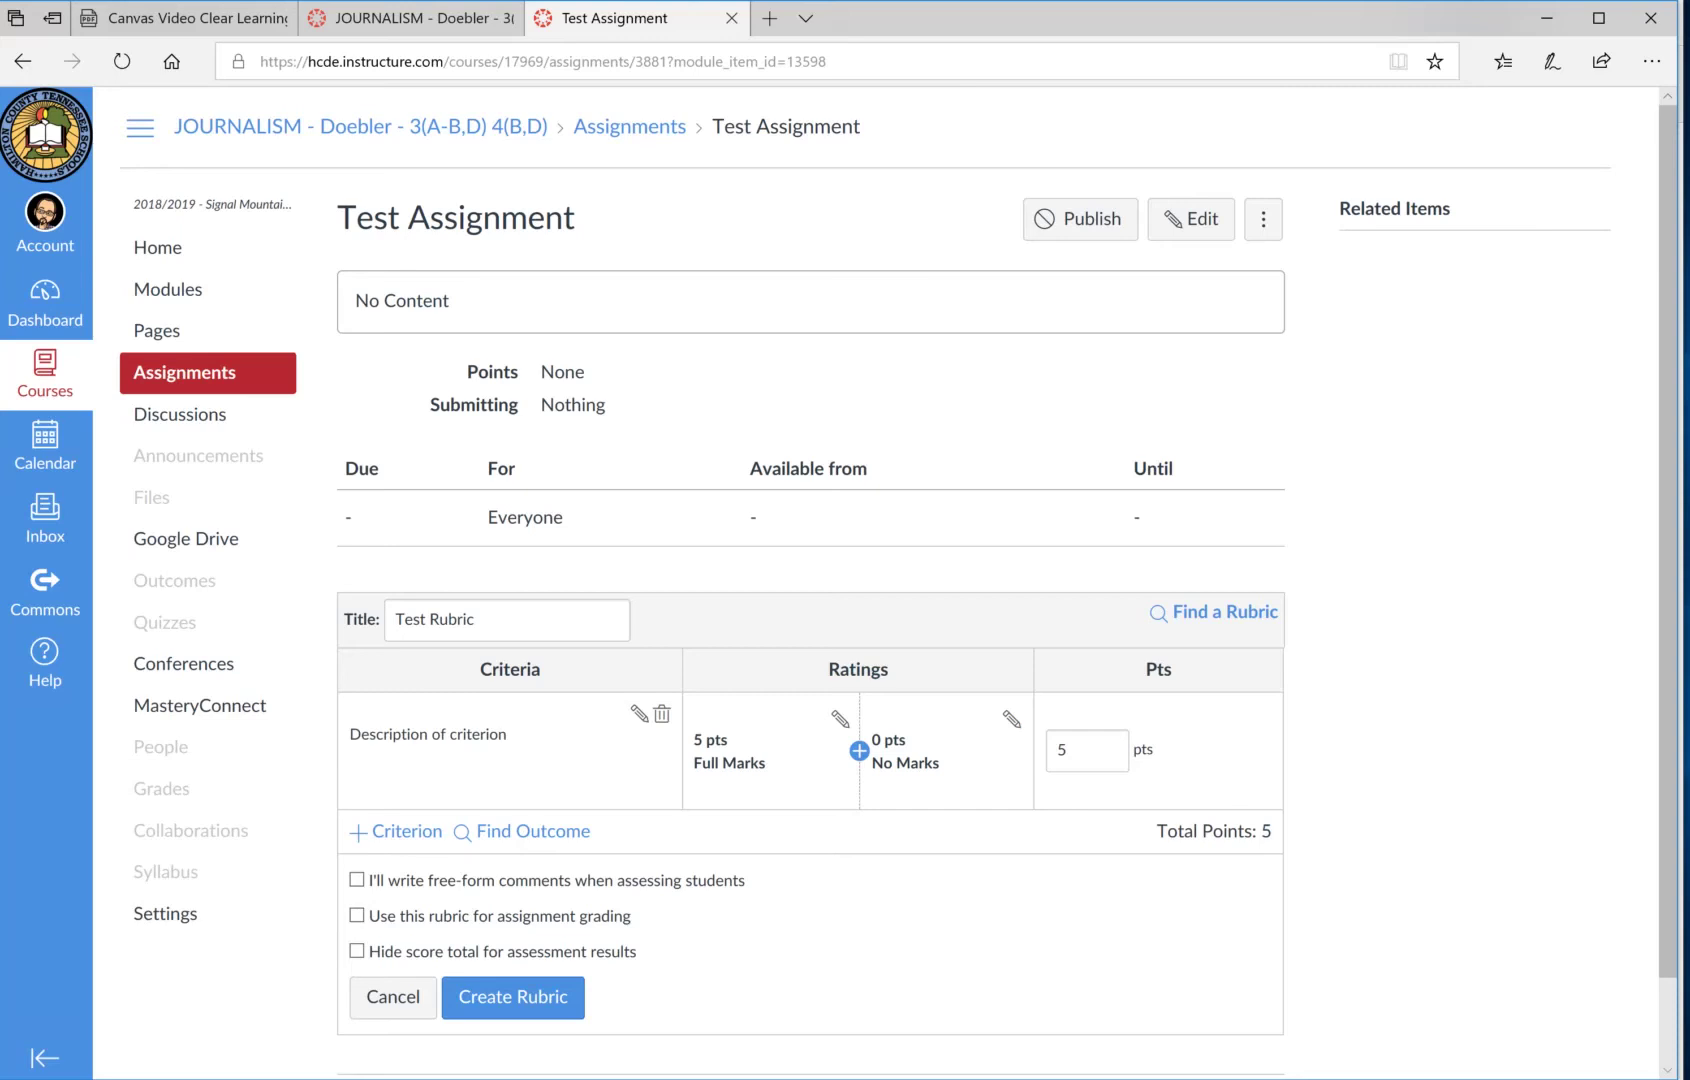
Change the rubric criterion's description to Camera Knowledge.
{"action": "key", "text": "Return"}
{"action": "left_click", "coordinate": [620, 628]}
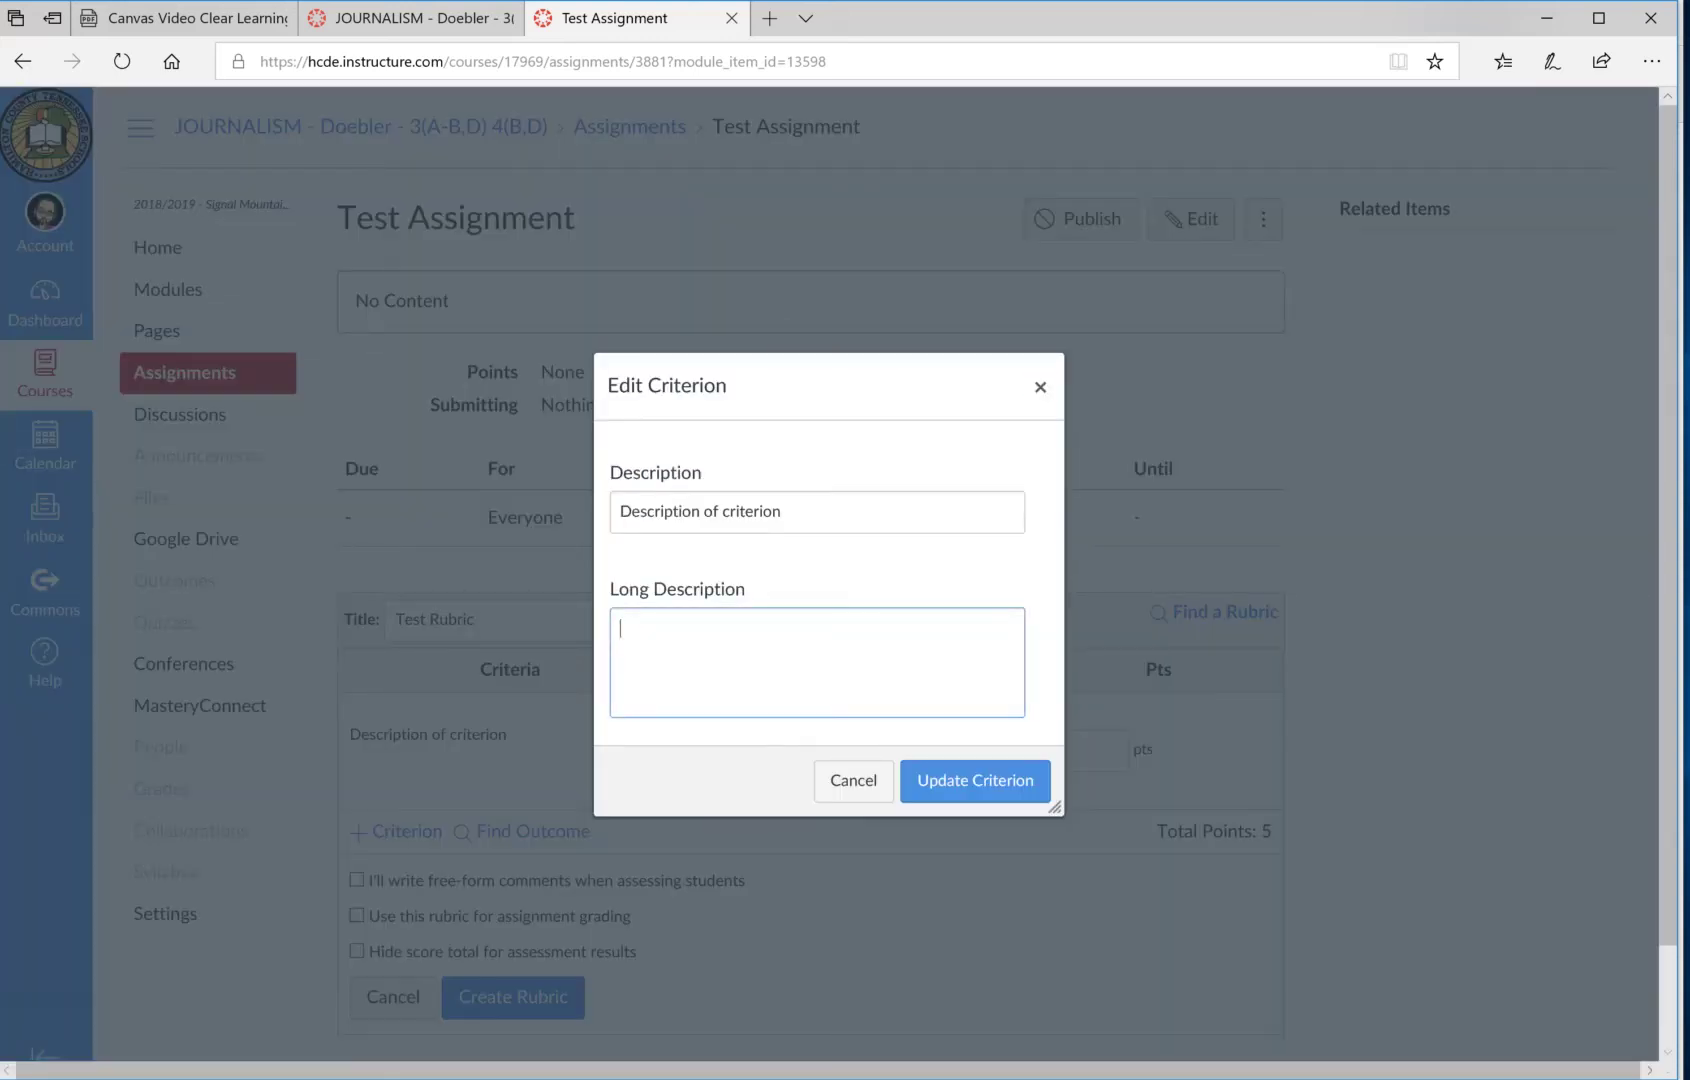
{"action": "key", "text": "shift+Tab"}
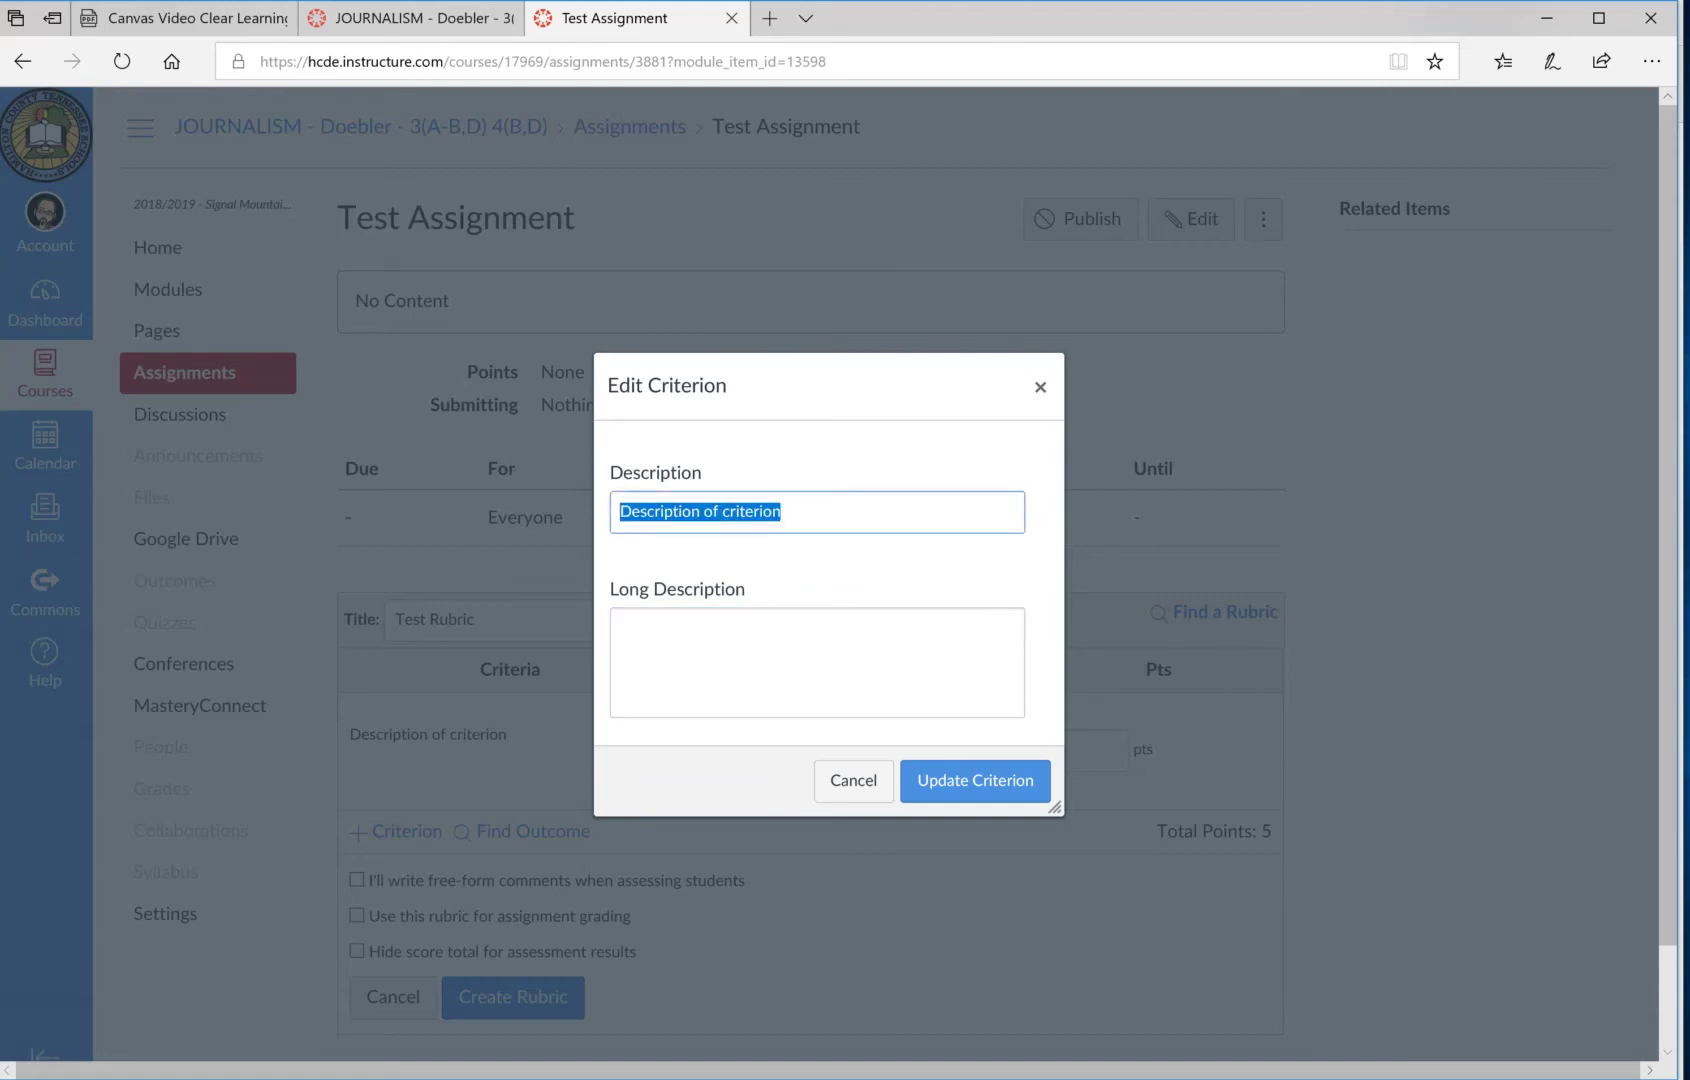
{"action": "type", "text": "Camera "}
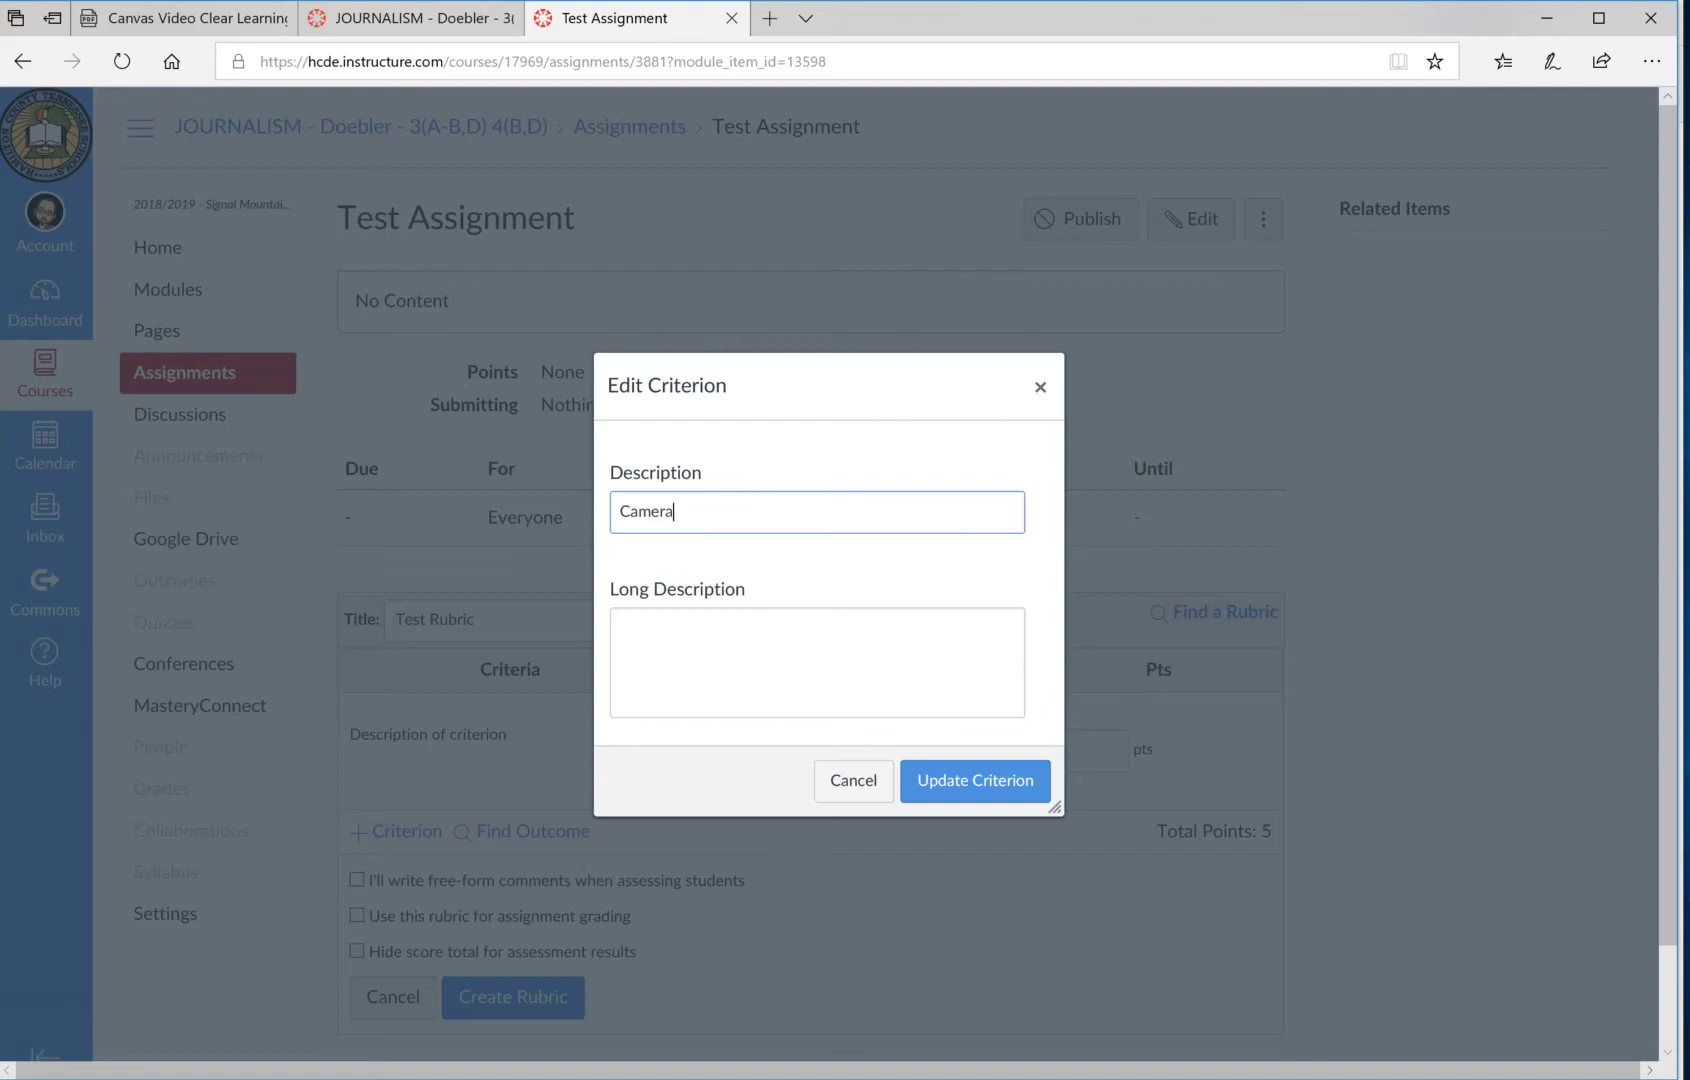
{"action": "type", "text": "Knowledge"}
{"action": "key", "text": "Return"}
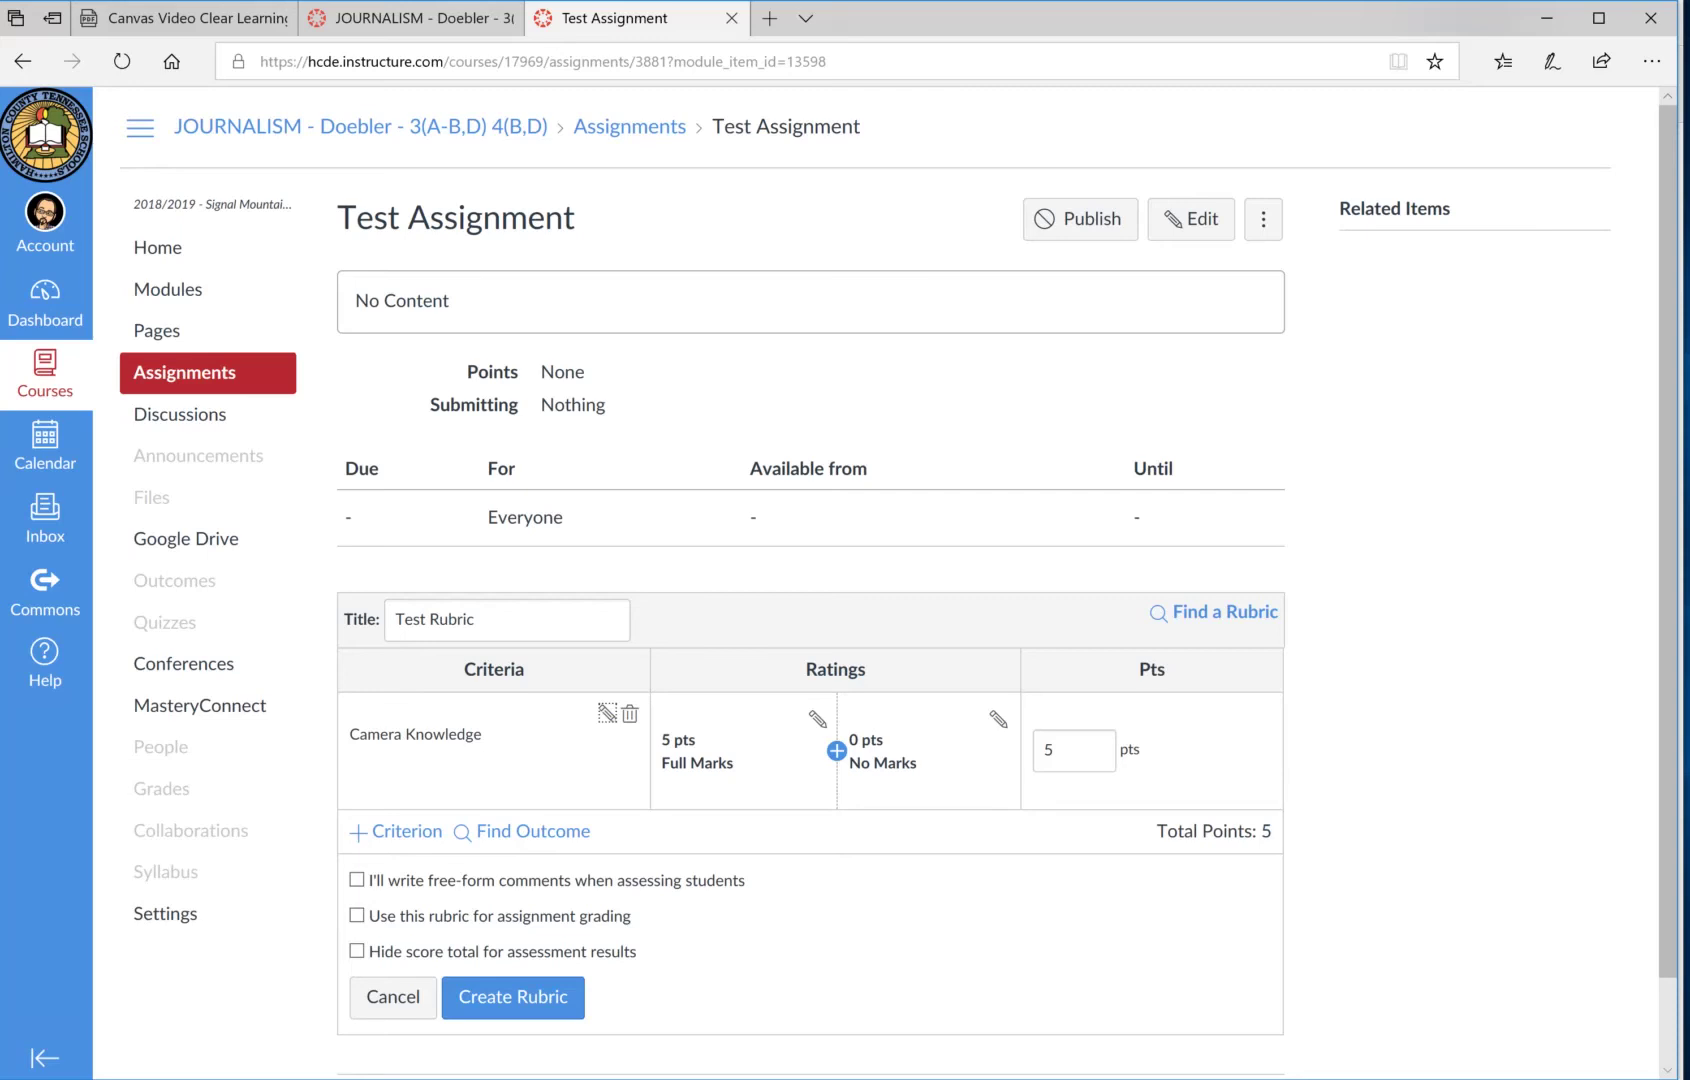
Set the criterion's Full Marks rating to 10 points with the description Sophisticated, and view the form for an additional rating without saving one.
{"action": "left_click", "coordinate": [817, 719]}
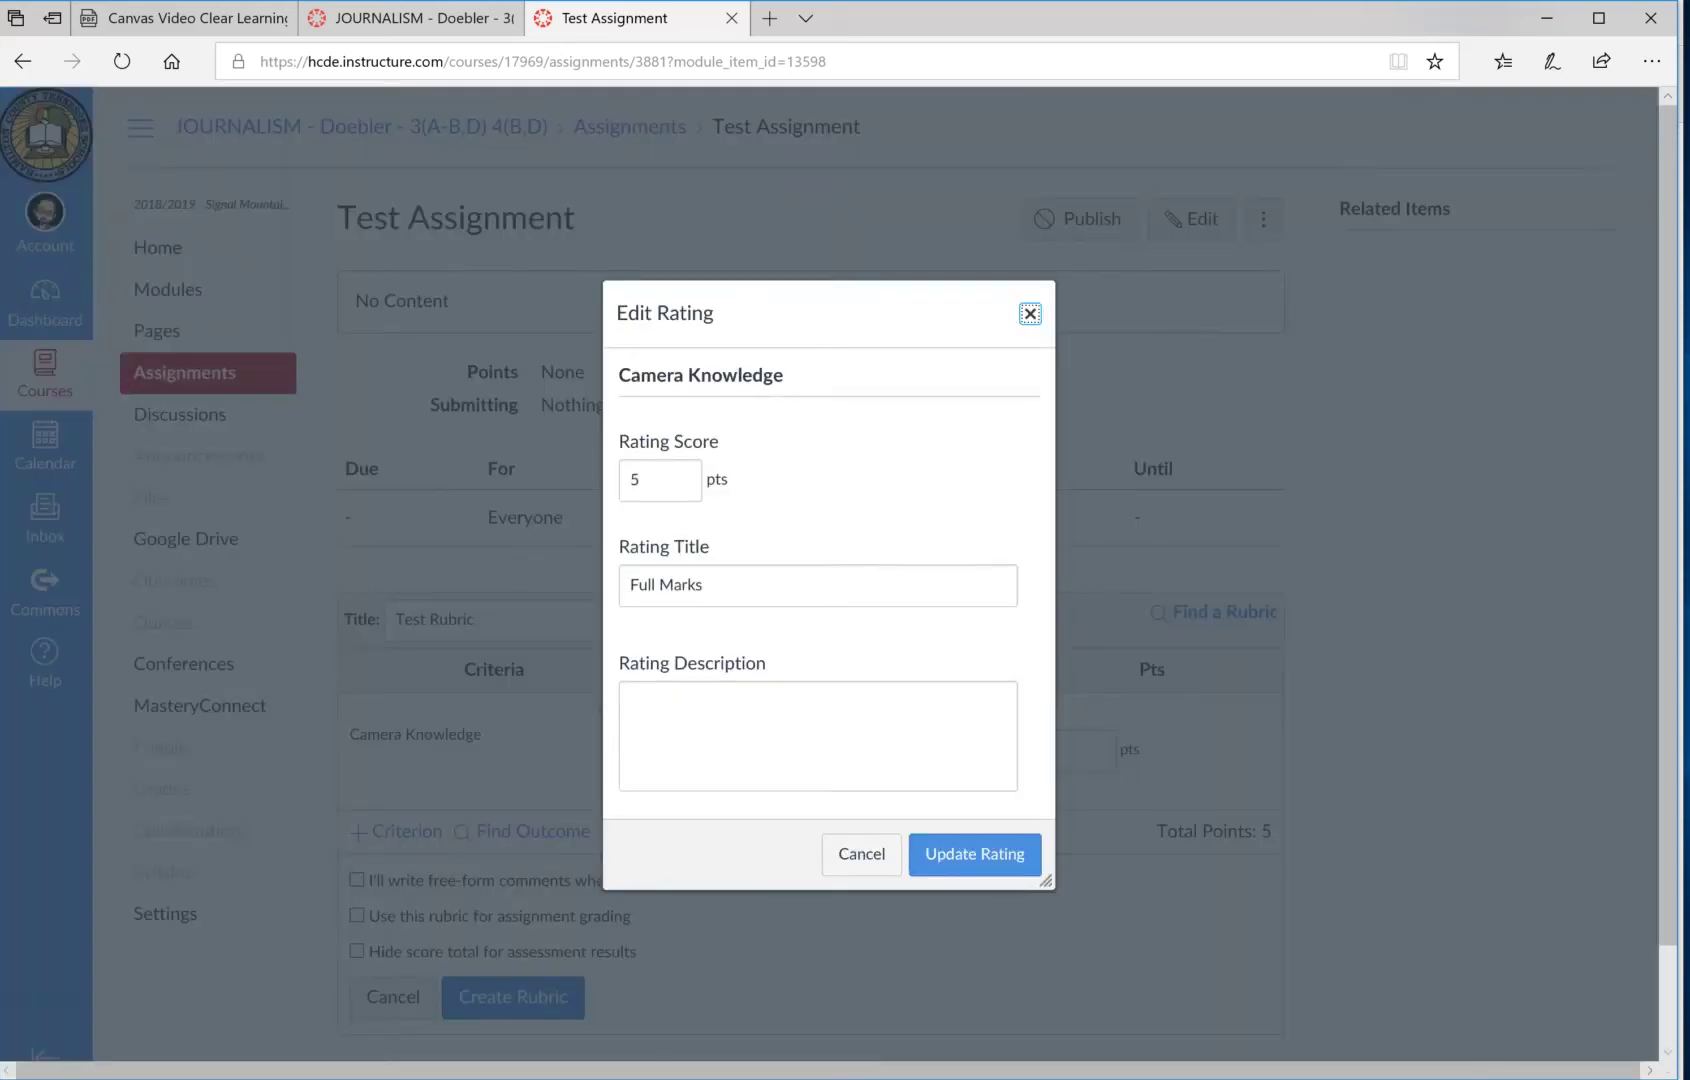
{"action": "key", "text": "Tab"}
{"action": "type", "text": "10"}
{"action": "left_click", "coordinate": [640, 705]}
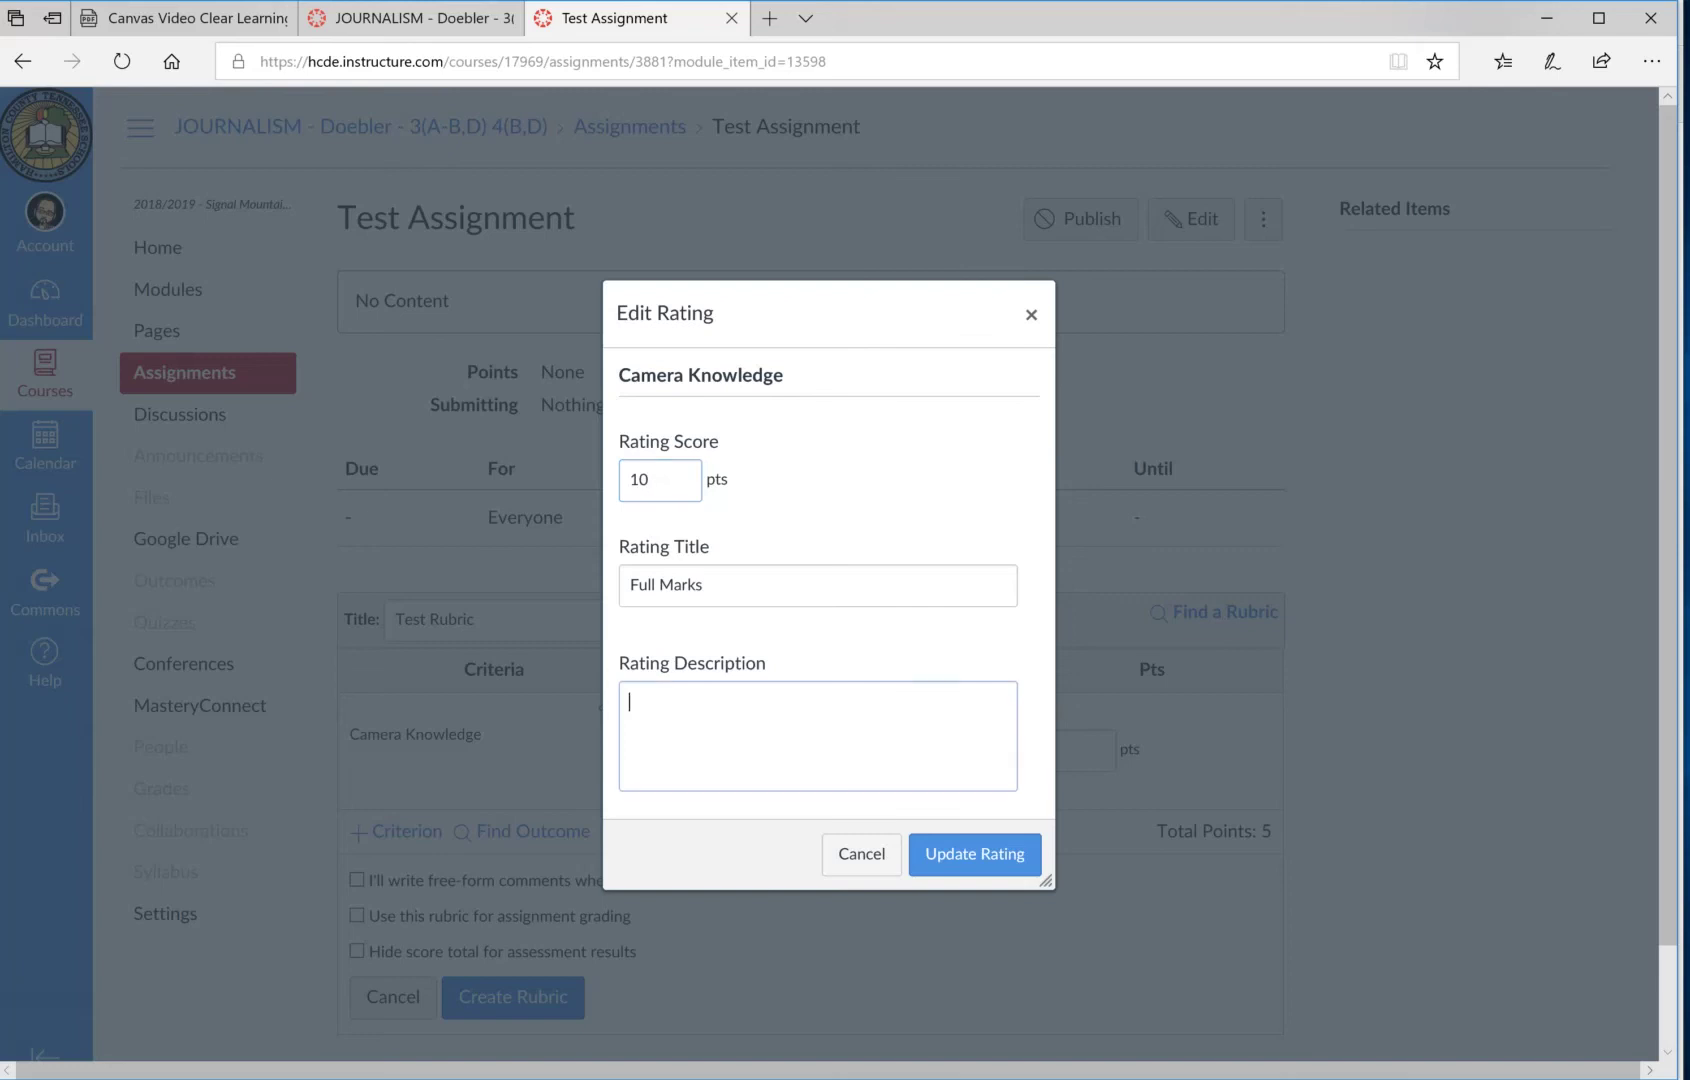
{"action": "type", "text": "Sophis"}
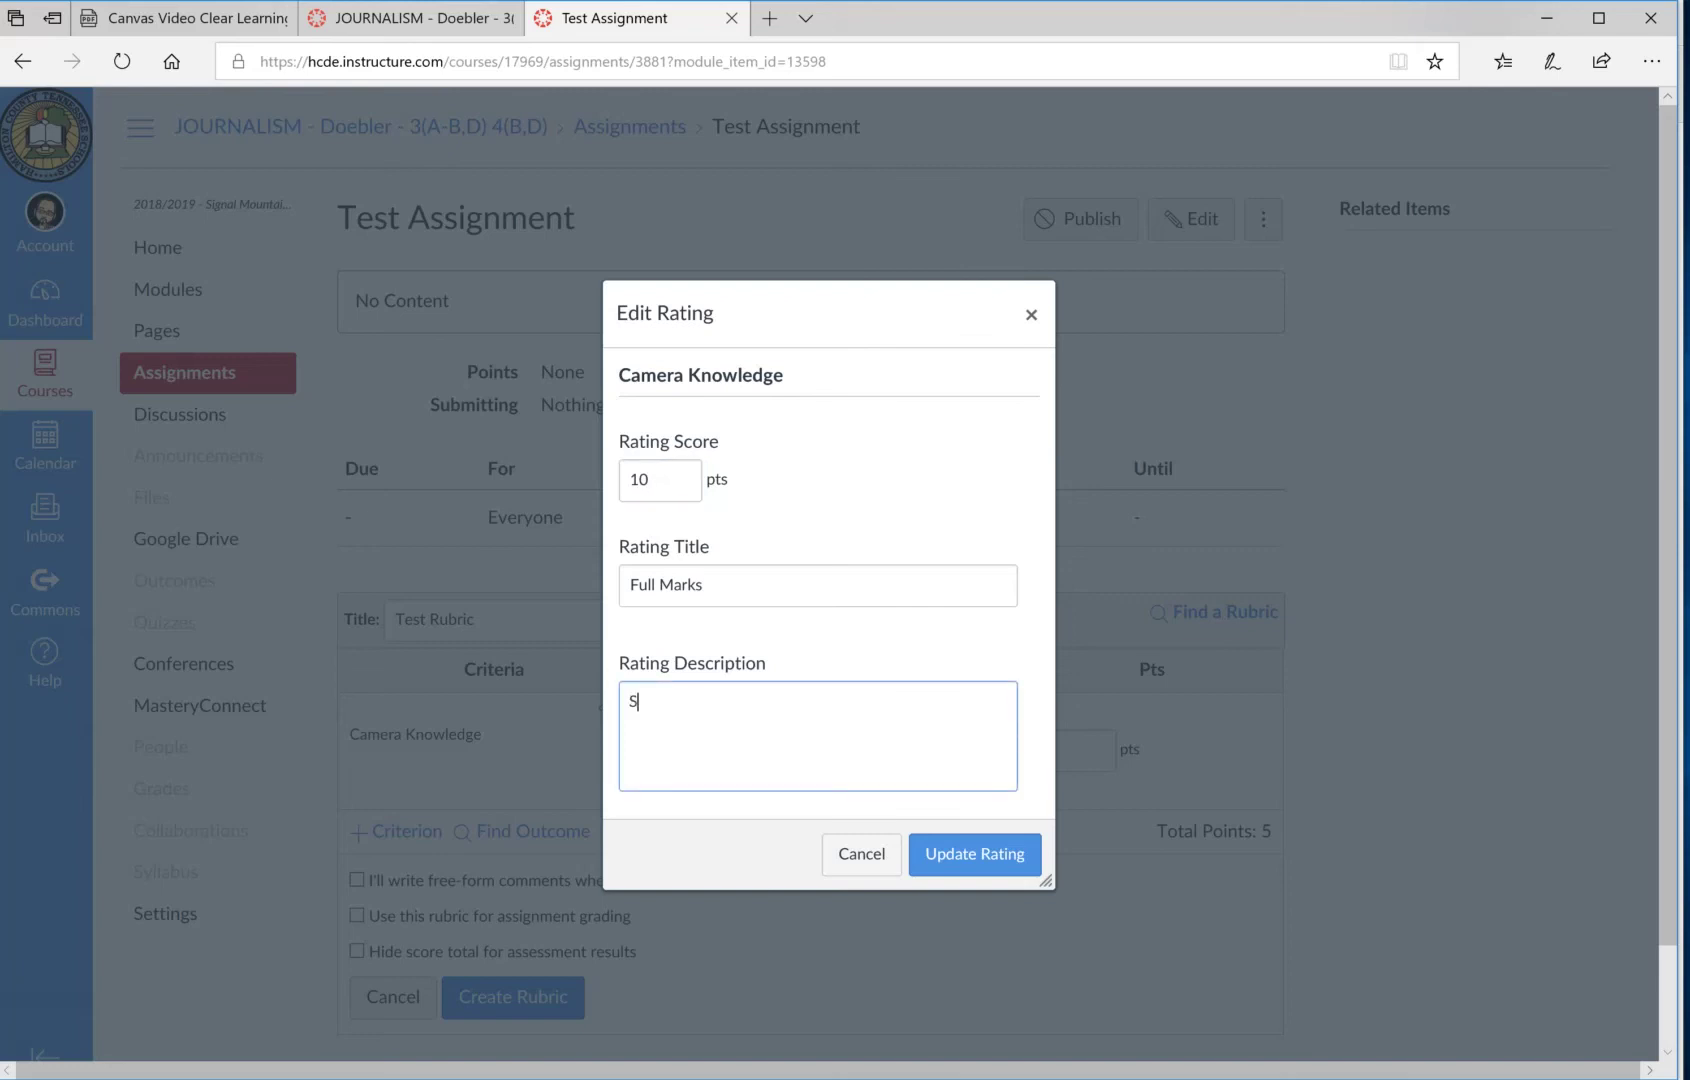
{"action": "type", "text": "cated"}
{"action": "left_click", "coordinate": [975, 854]}
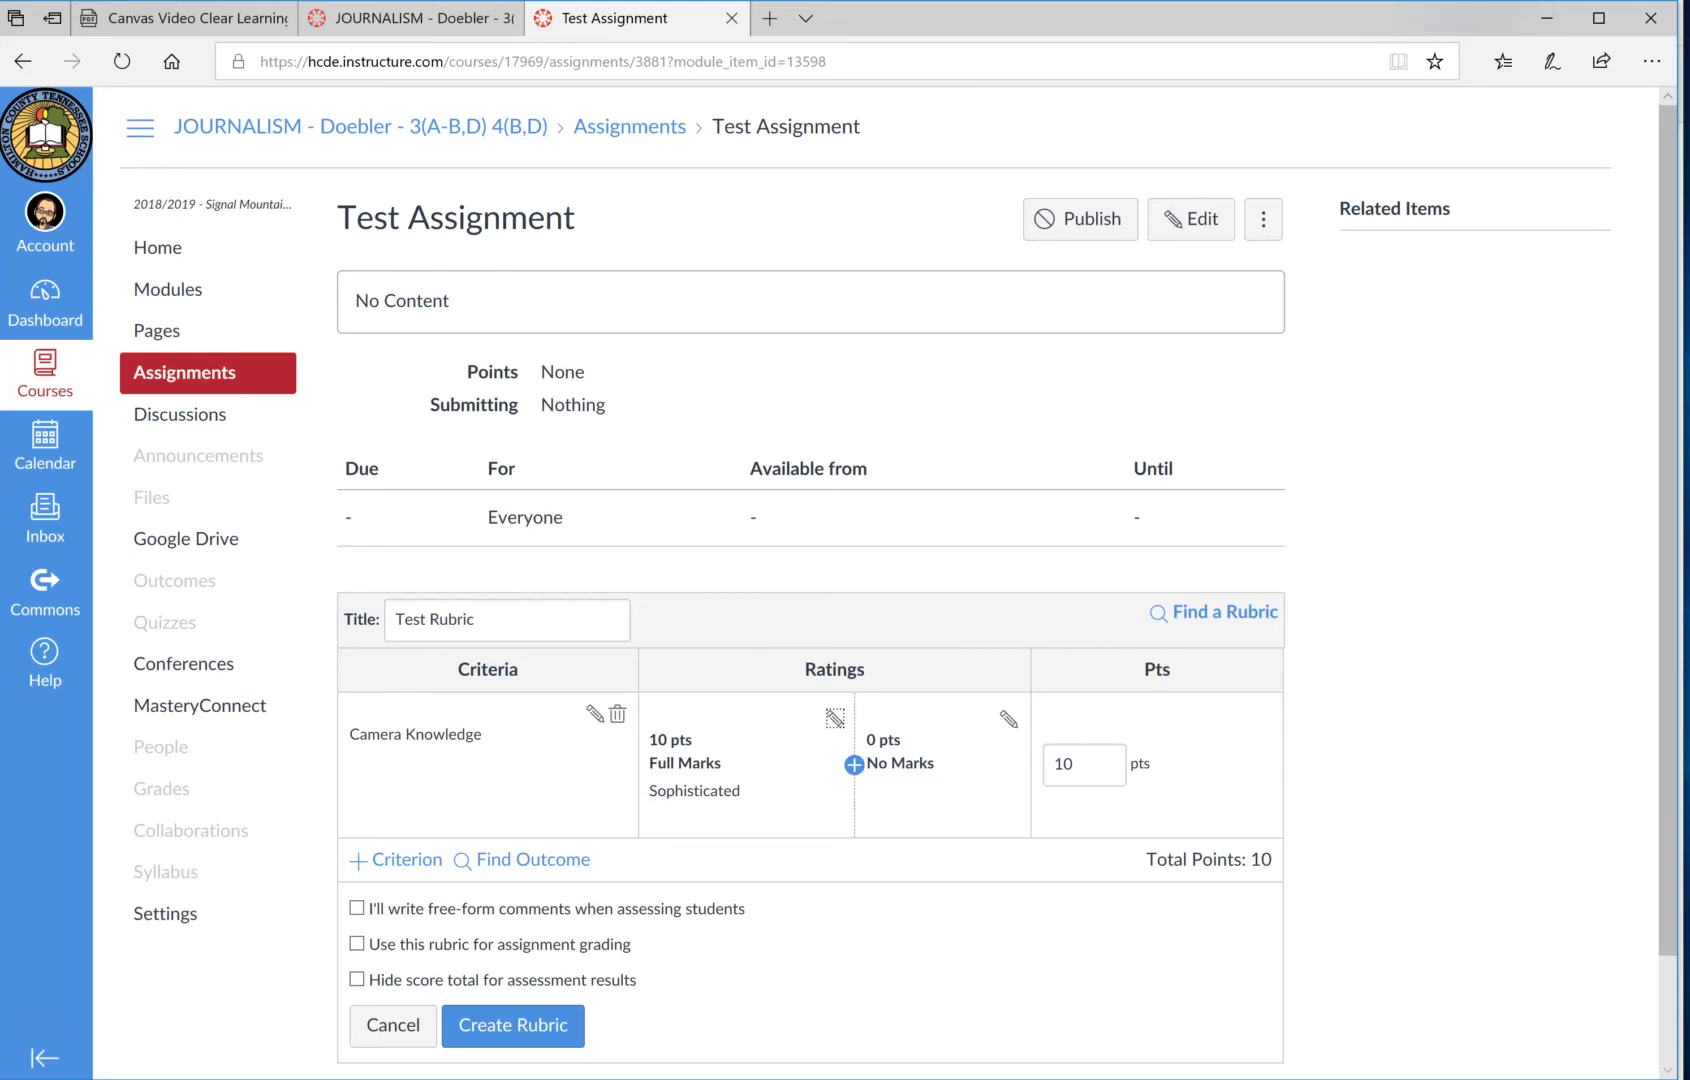
{"action": "left_click", "coordinate": [853, 765]}
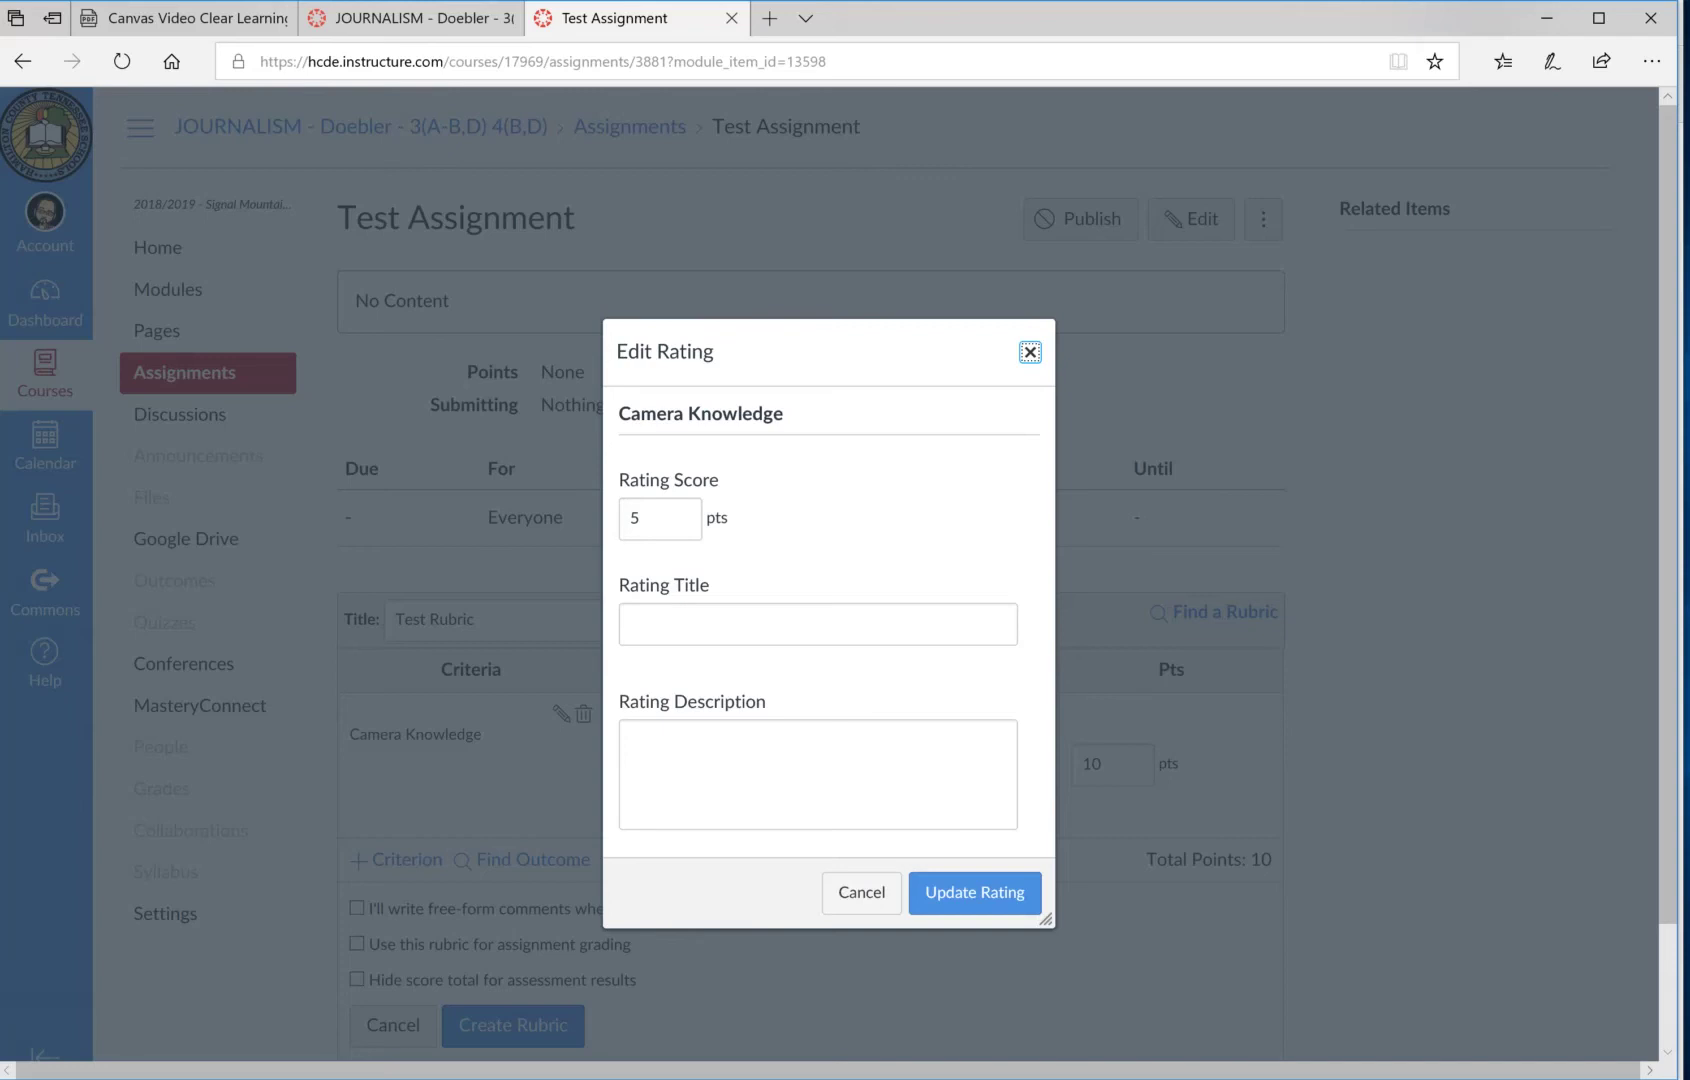
{"action": "left_click", "coordinate": [861, 892]}
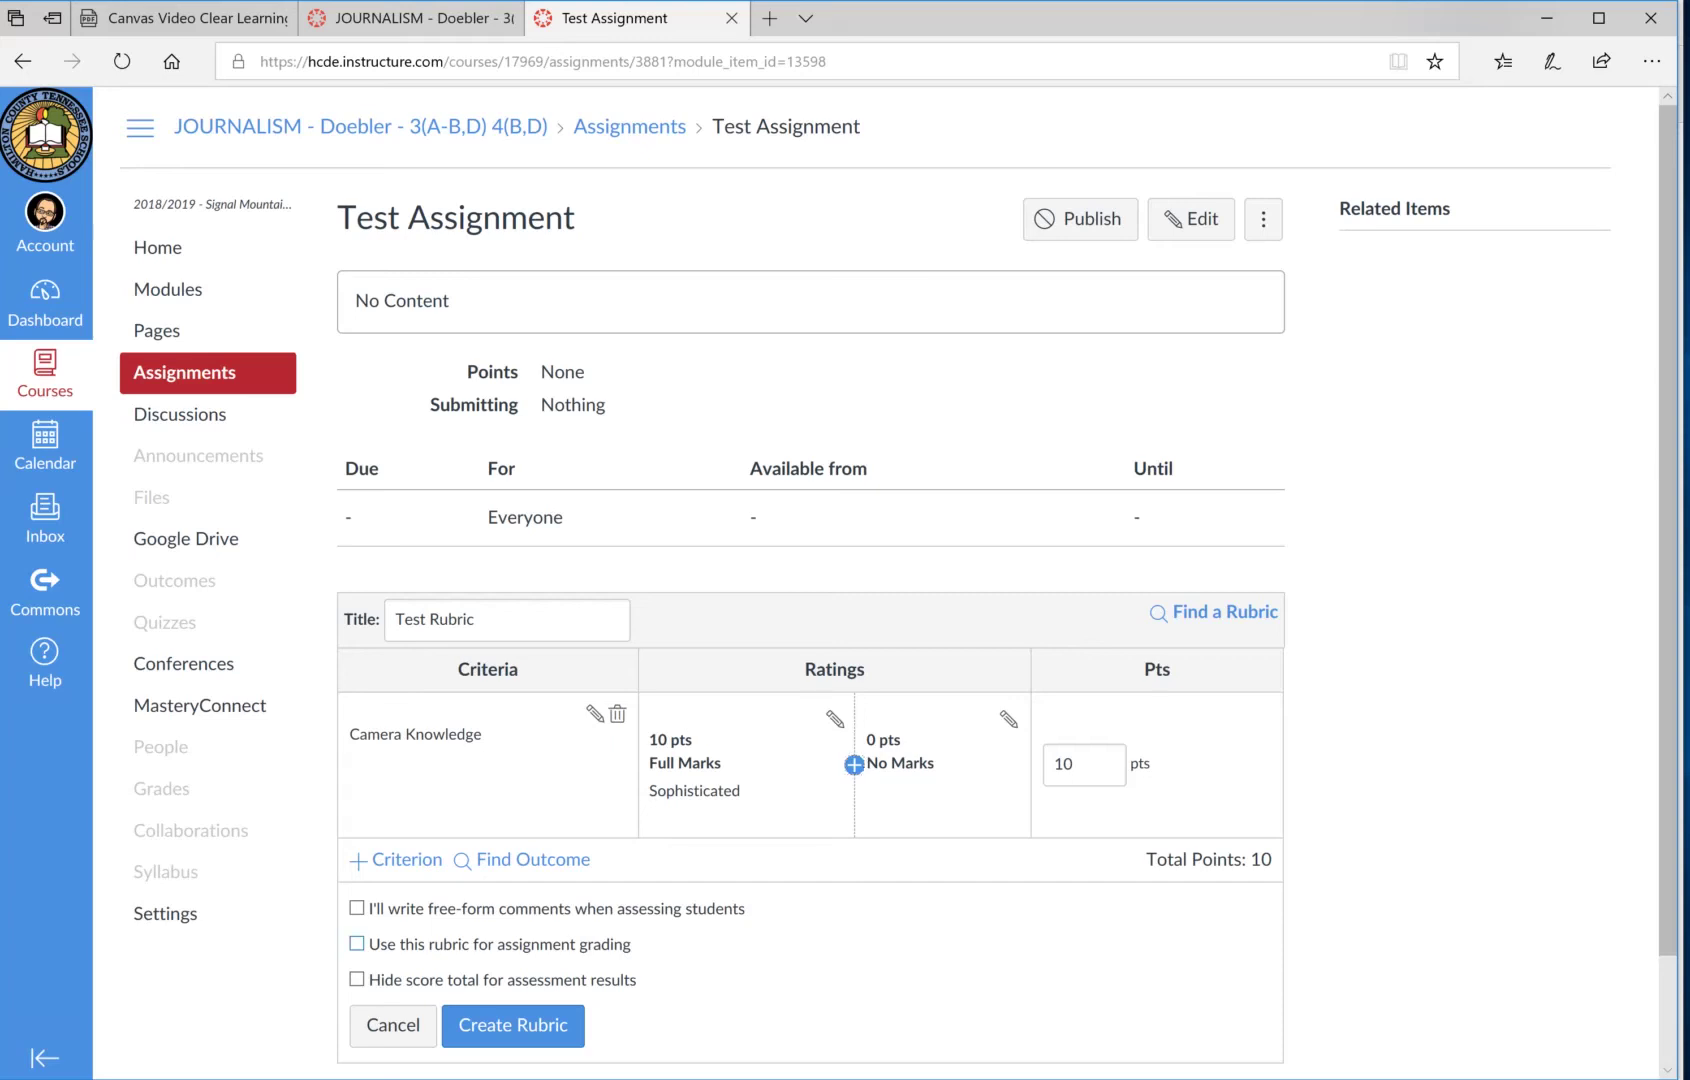
Enable the rubric for assignment grading and create it, leaving the assignment's points different from the rubric total.
{"action": "left_click", "coordinate": [356, 944]}
{"action": "left_click", "coordinate": [513, 1025]}
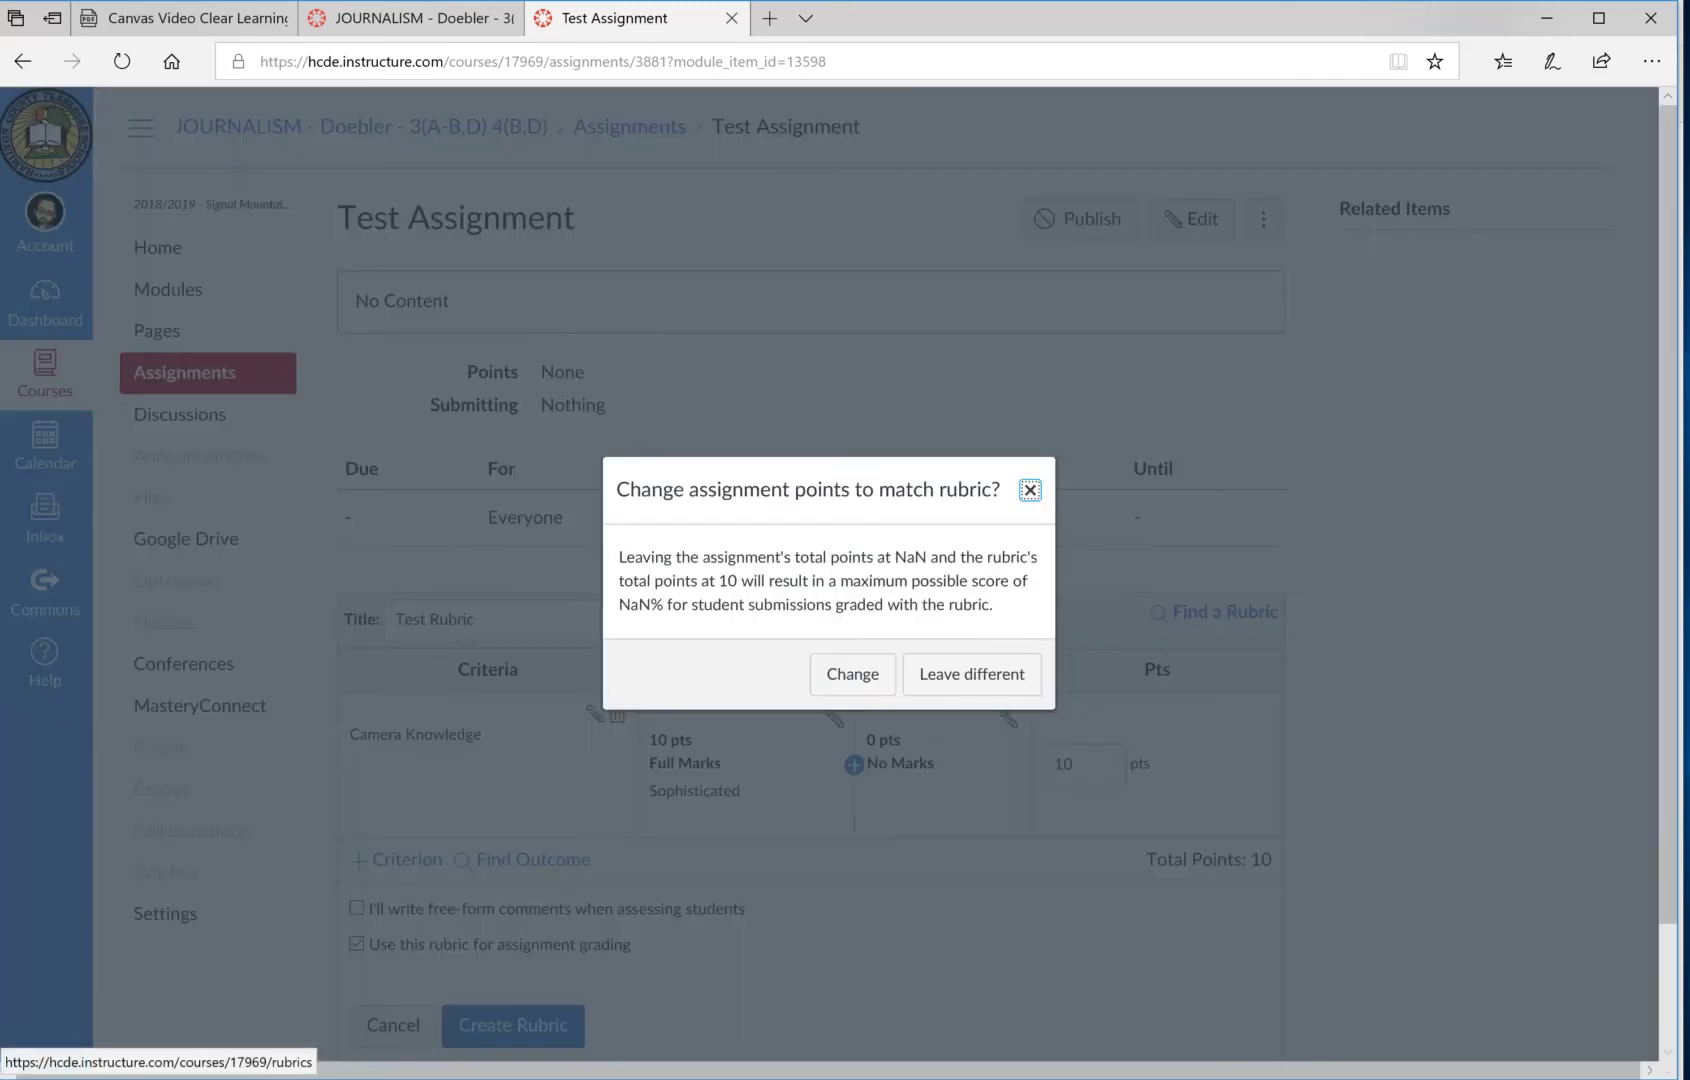
{"action": "left_click", "coordinate": [972, 673]}
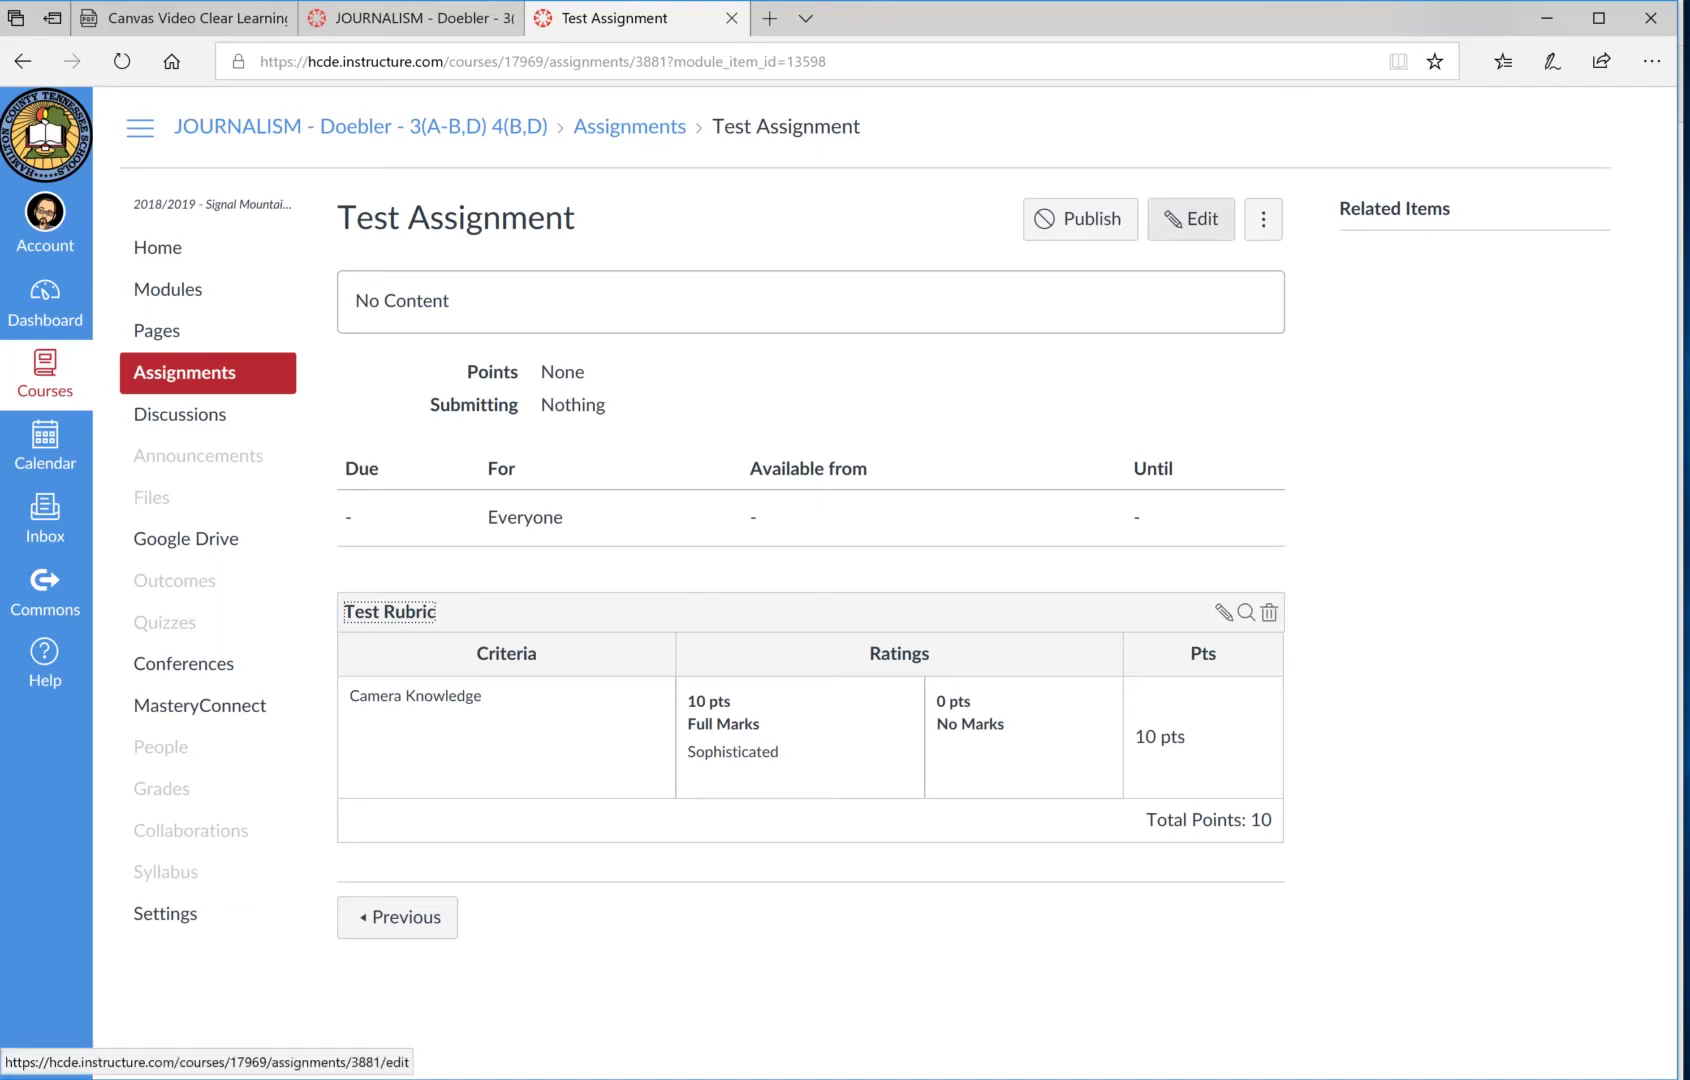
Edit Test Assignment, setting it to 100 points and keeping it in the Assignments group.
{"action": "left_click", "coordinate": [1191, 219]}
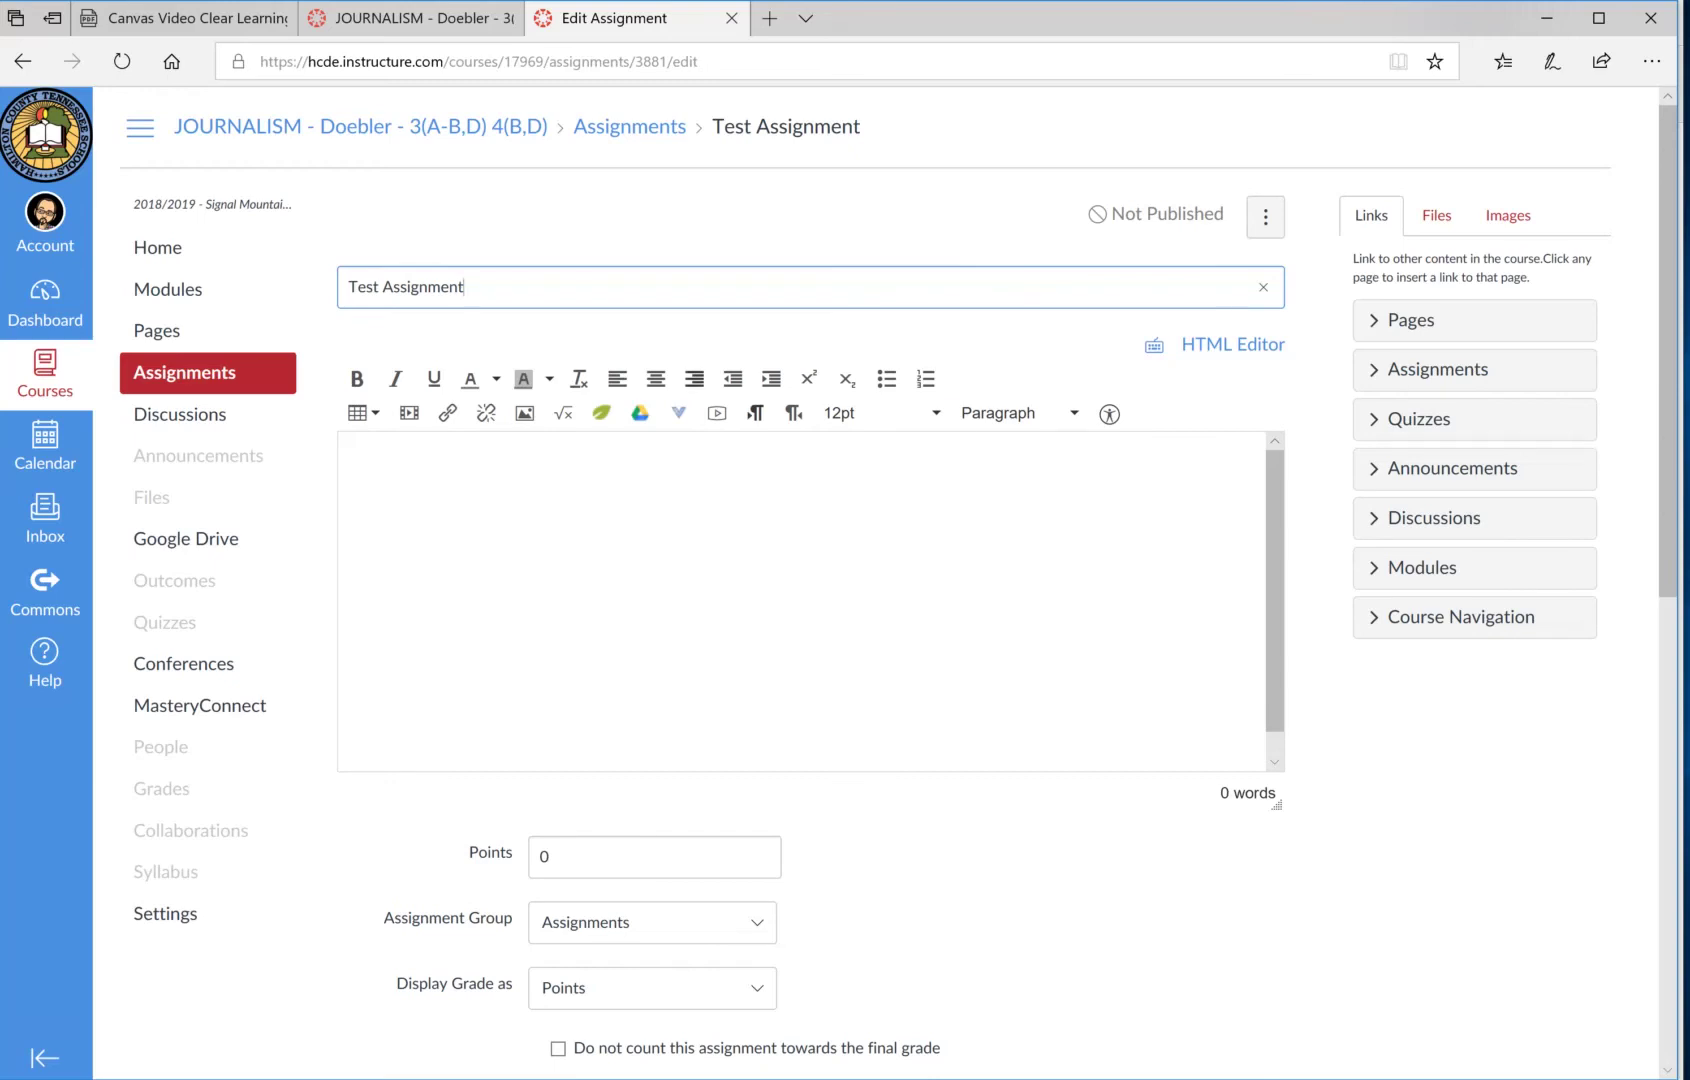
{"action": "scroll", "coordinate": [845, 580], "scroll_direction": "down", "scroll_amount": 4}
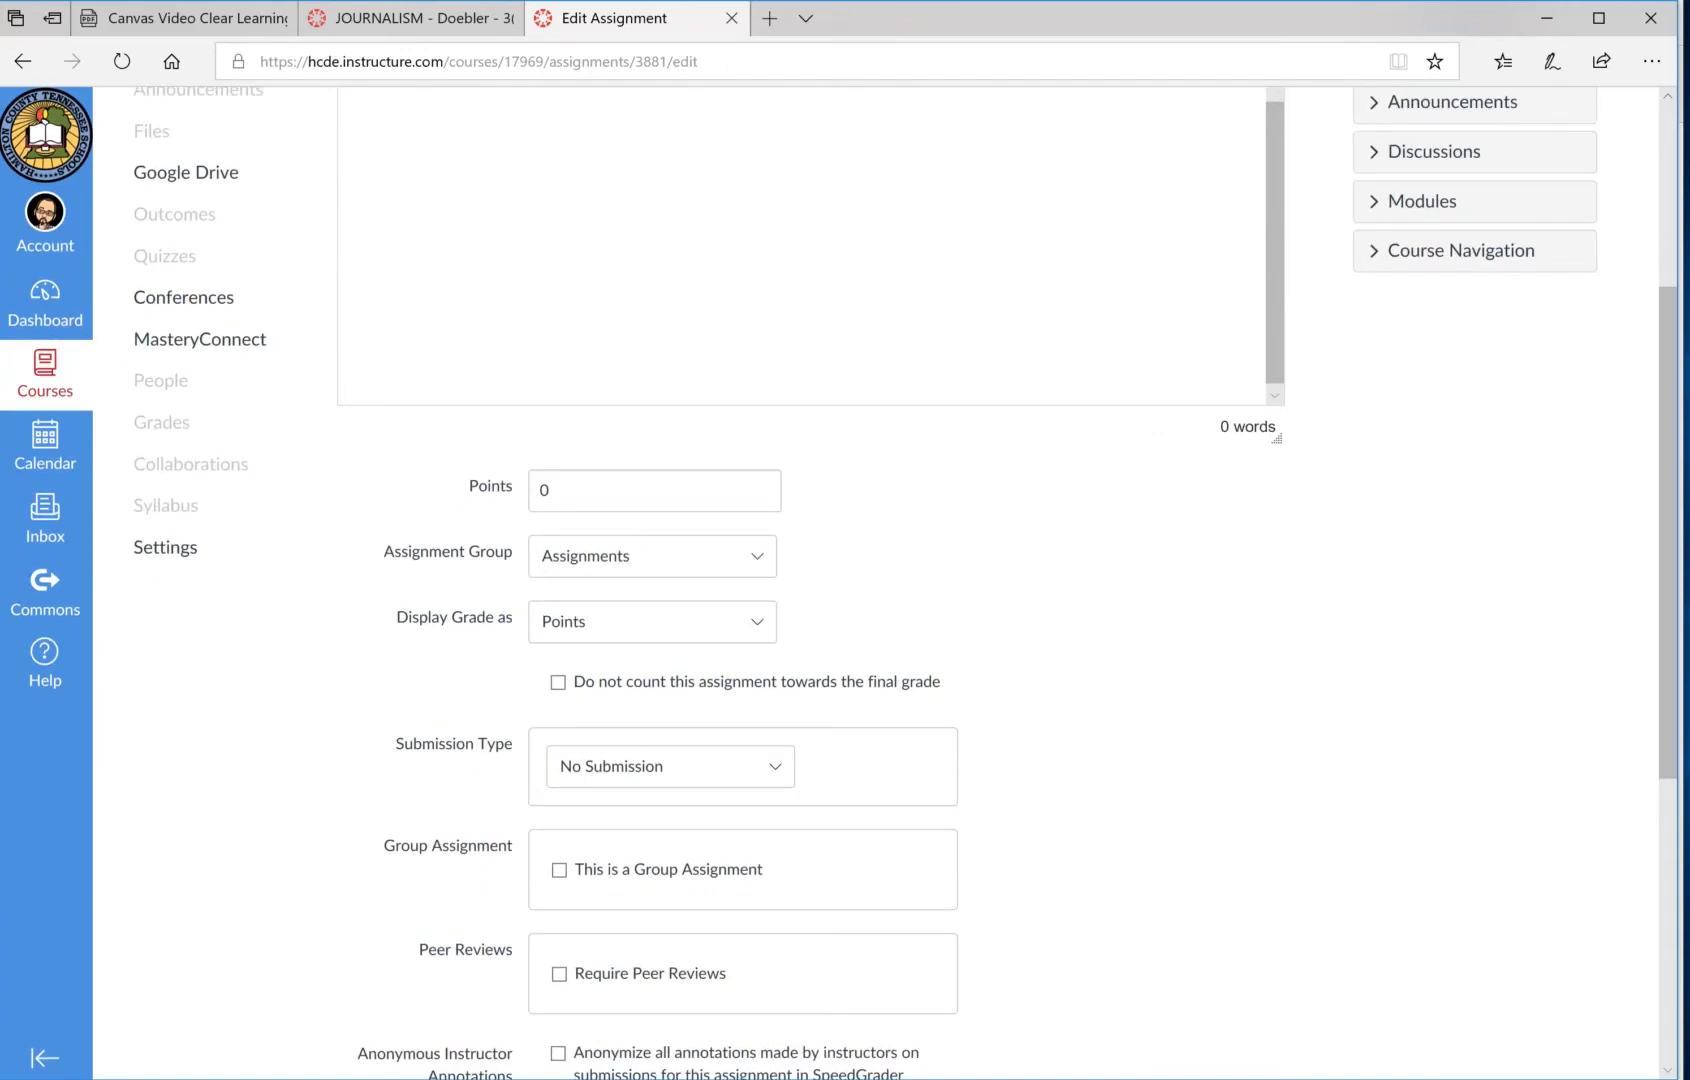
{"action": "left_click", "coordinate": [654, 490]}
{"action": "type", "text": "100"}
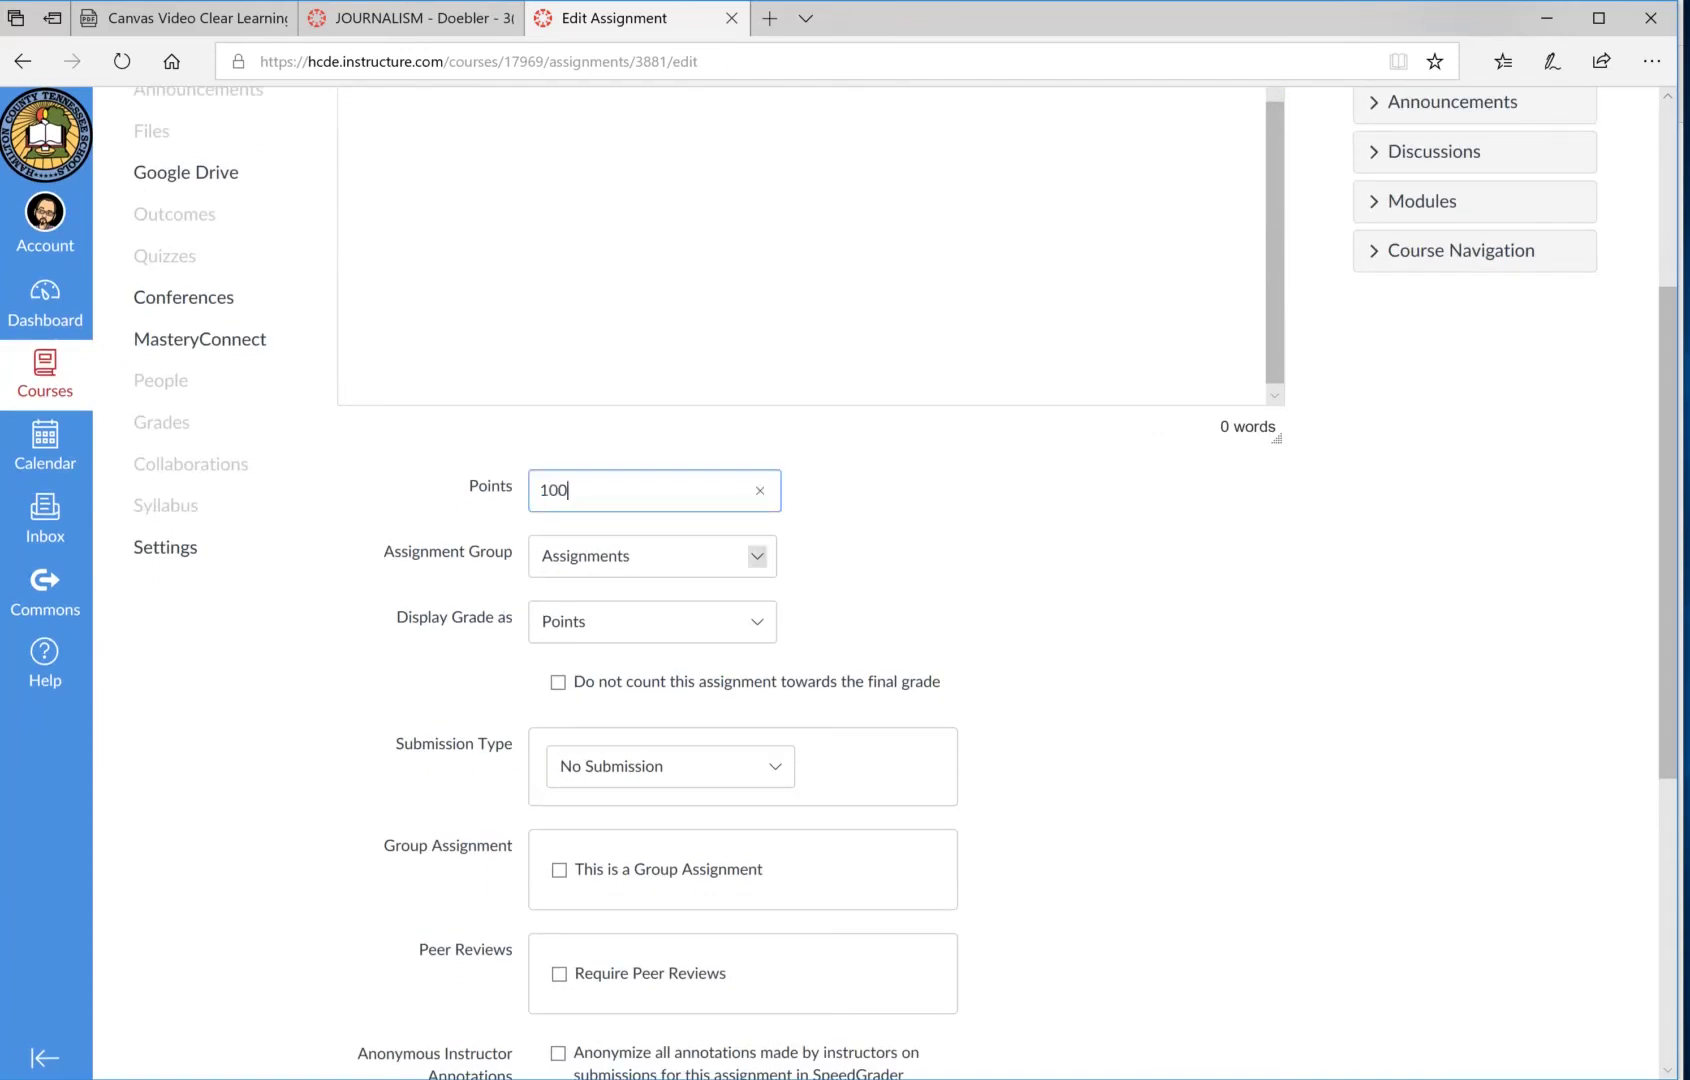
{"action": "left_click", "coordinate": [757, 556]}
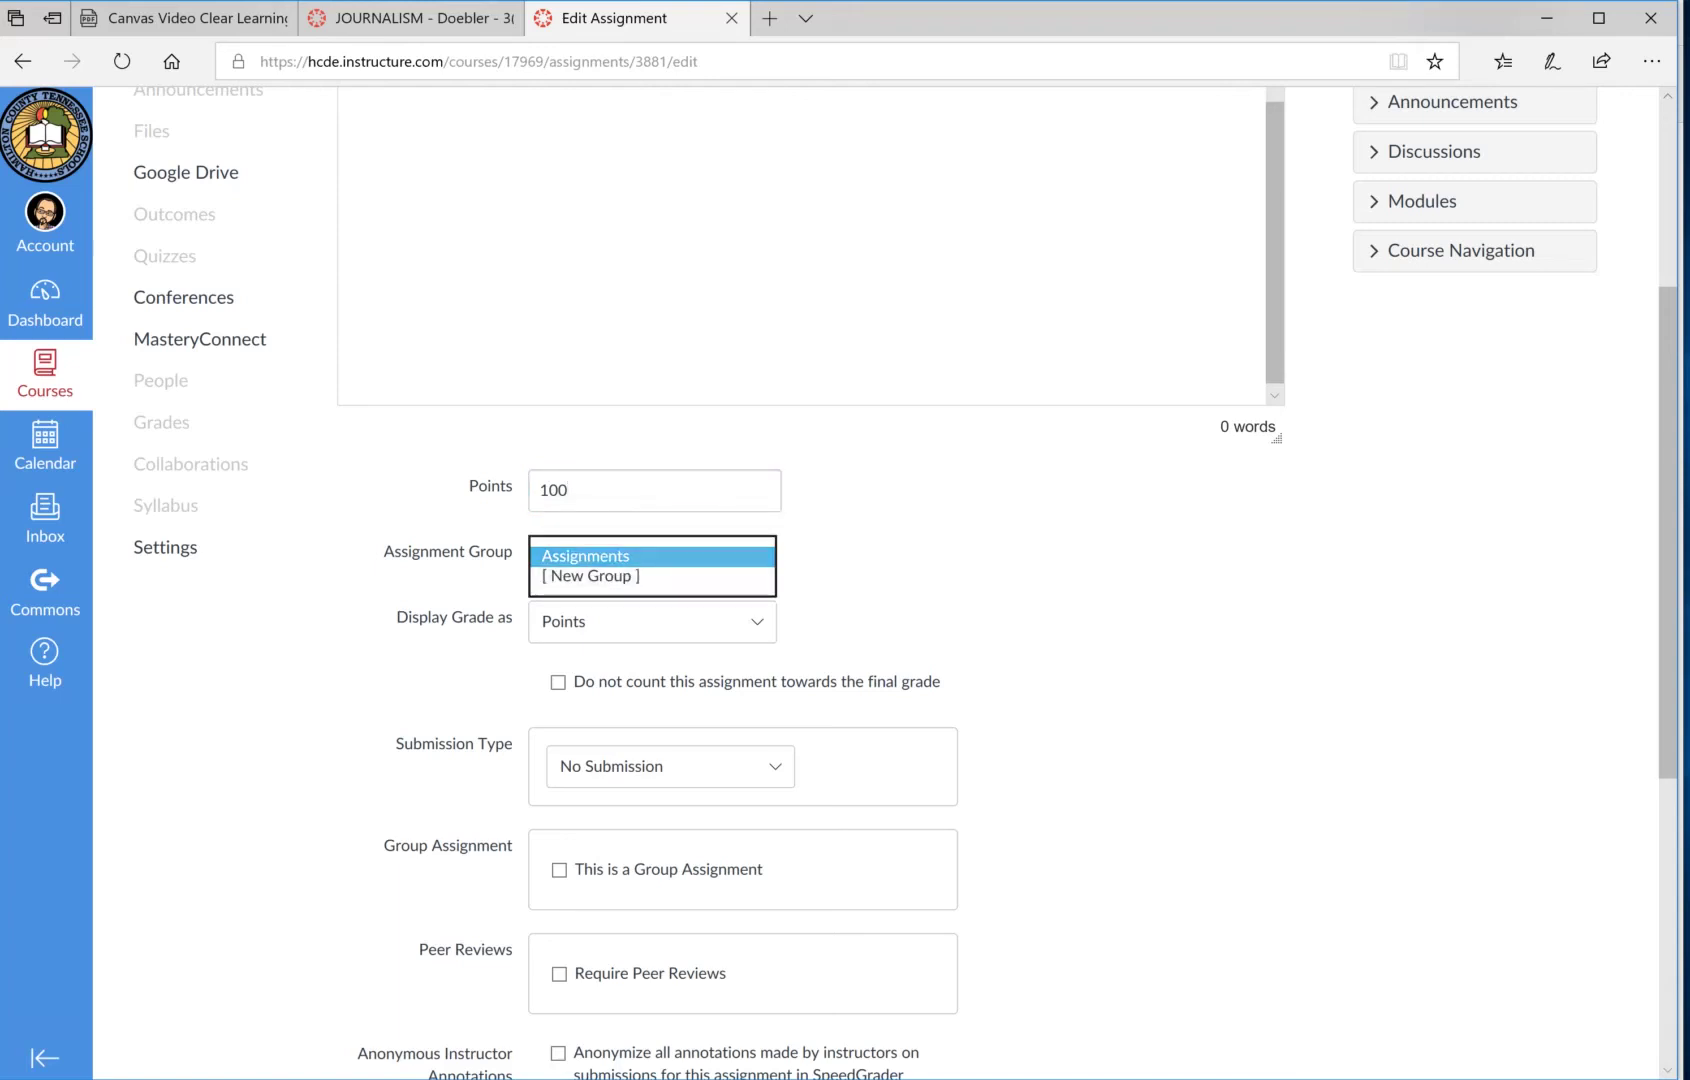
{"action": "key", "text": "Return"}
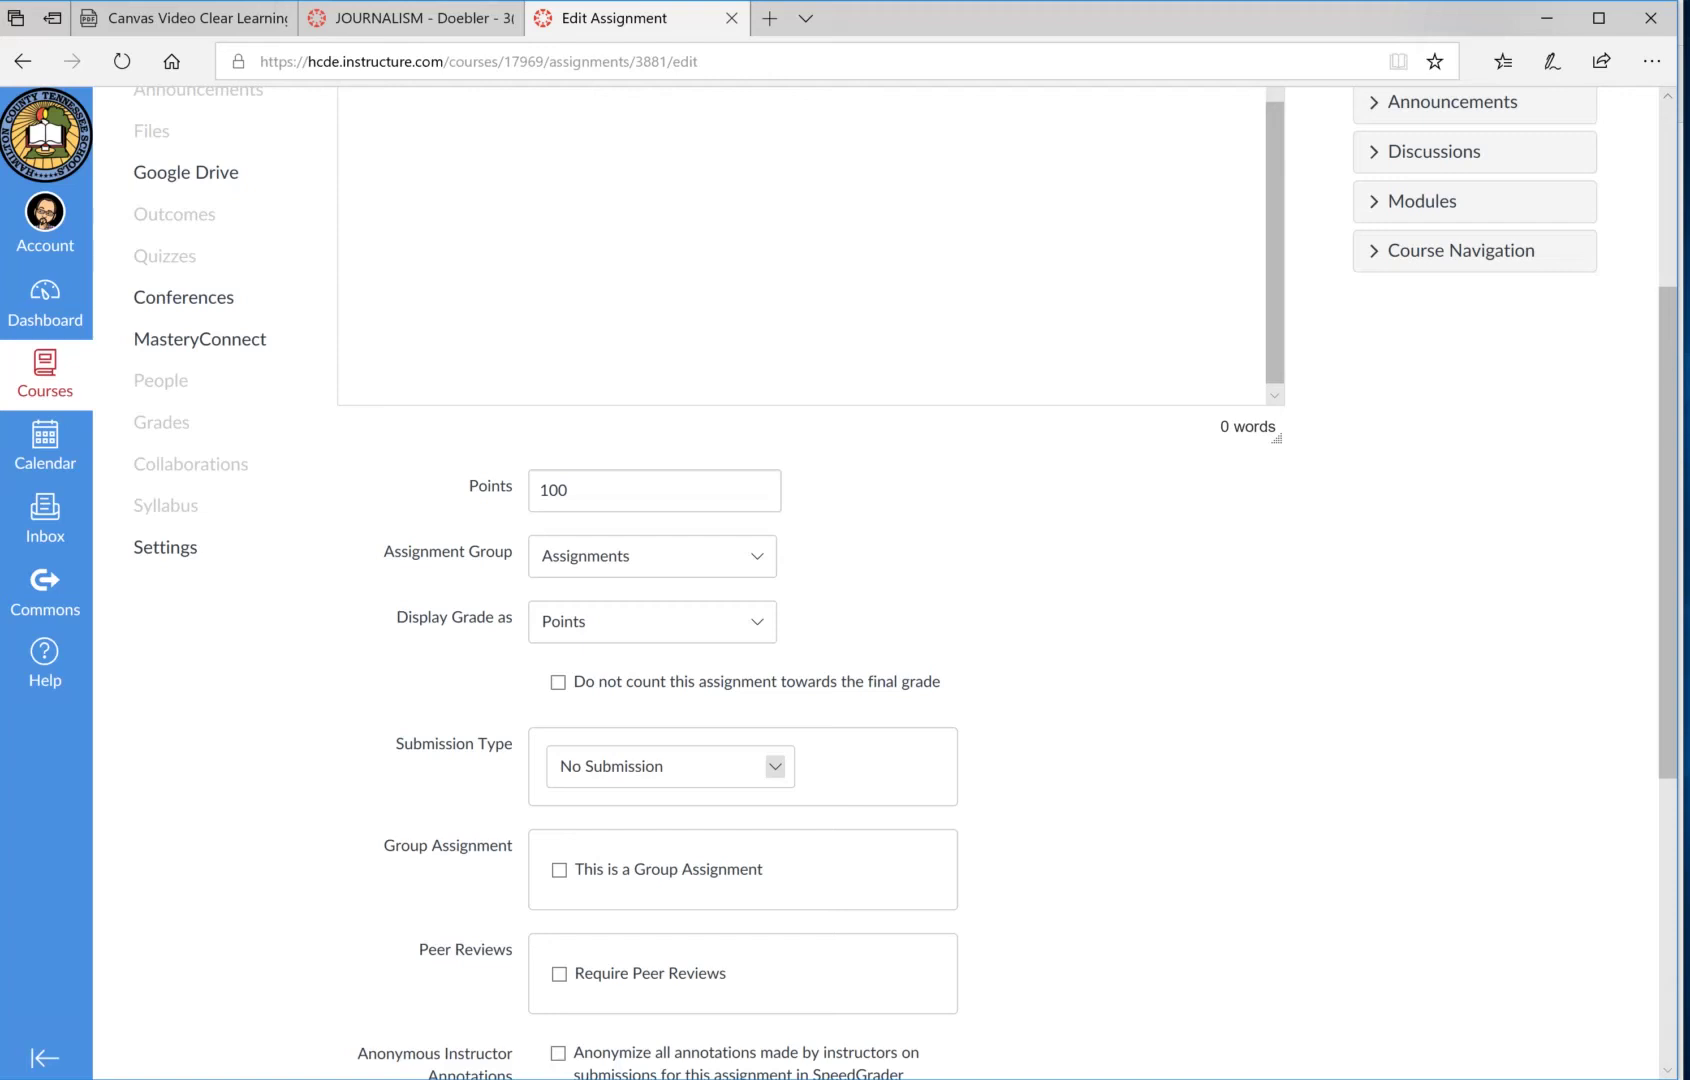
Set the submission type to Online with File Uploads as the only accepted entry option.
{"action": "left_click", "coordinate": [775, 766]}
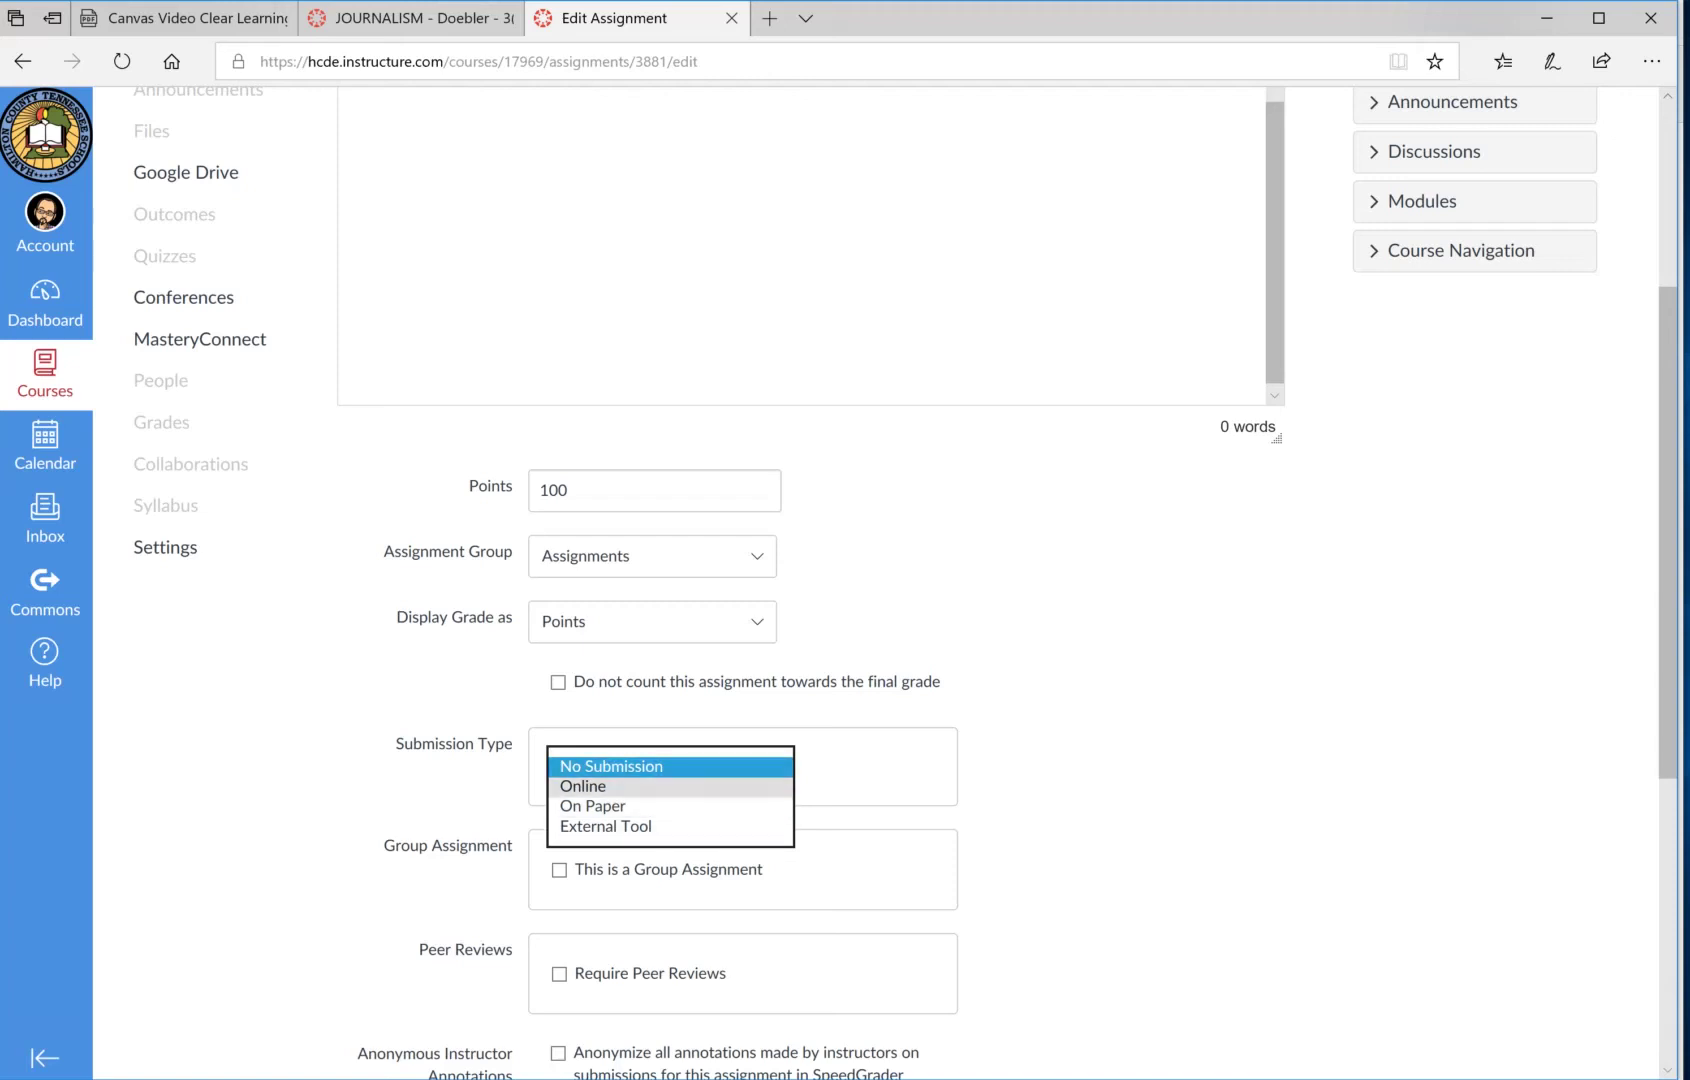
{"action": "left_click", "coordinate": [600, 786]}
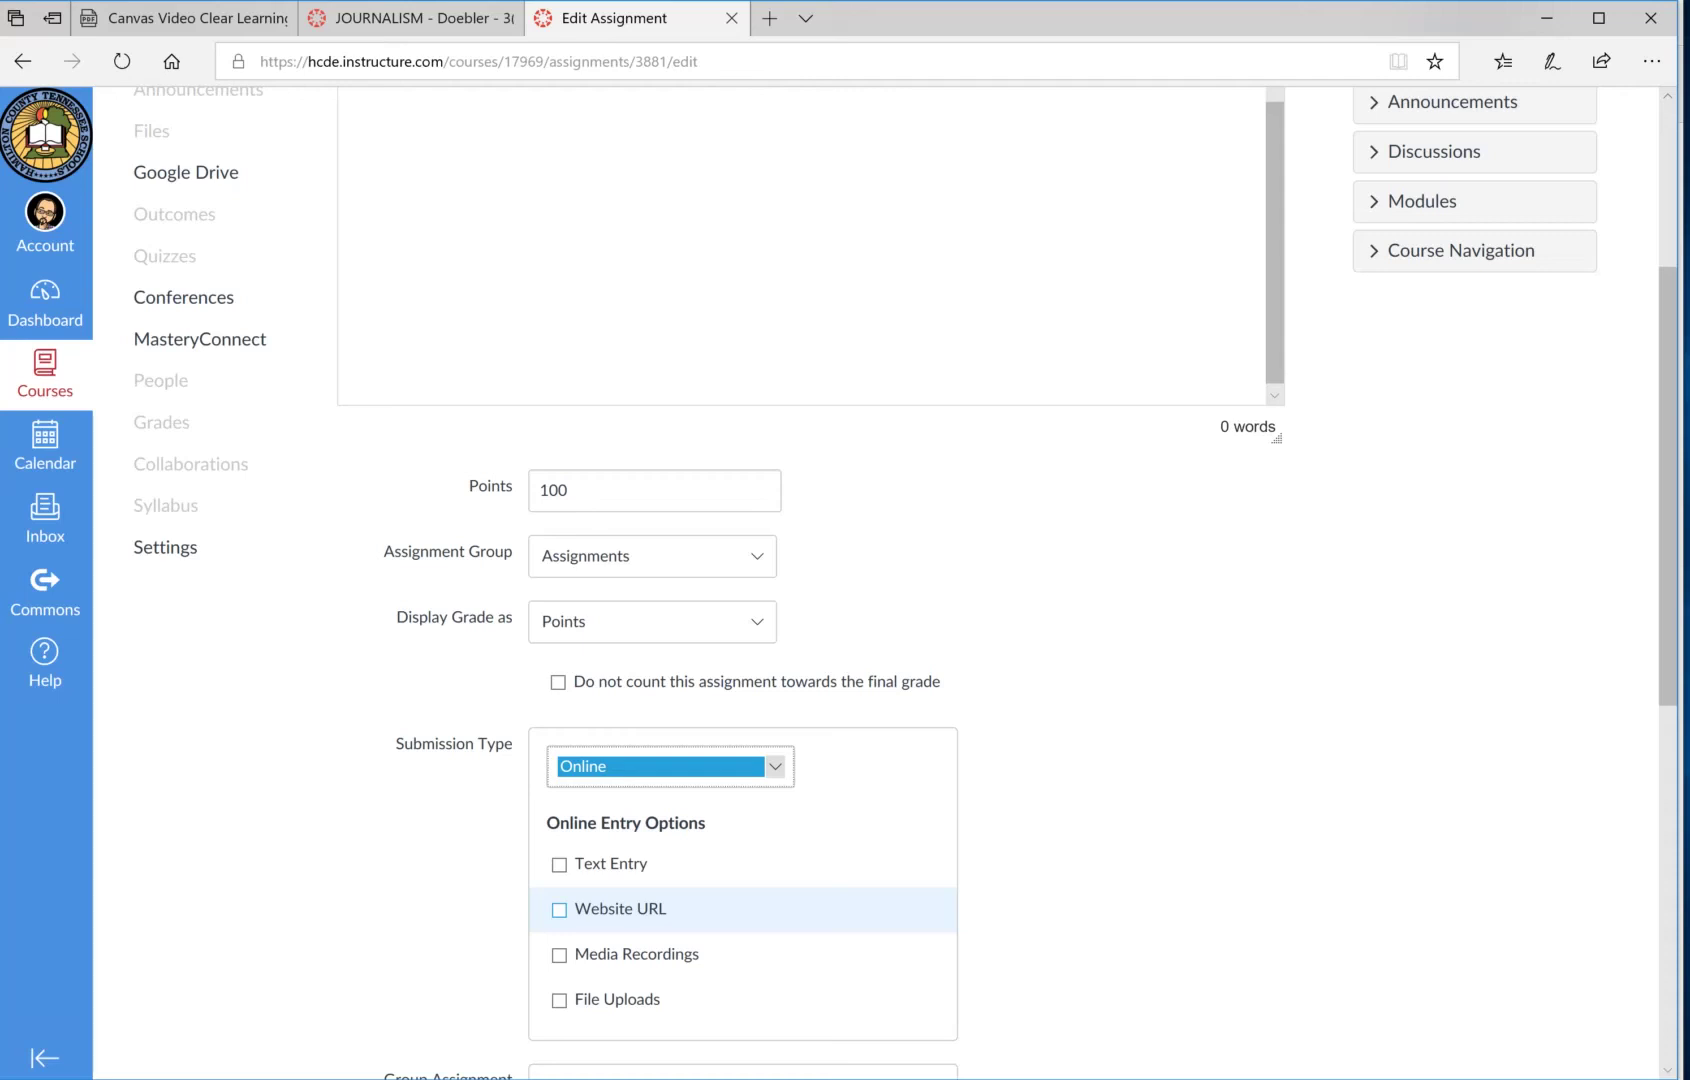
{"action": "scroll", "coordinate": [740, 908], "scroll_direction": "down", "scroll_amount": 1}
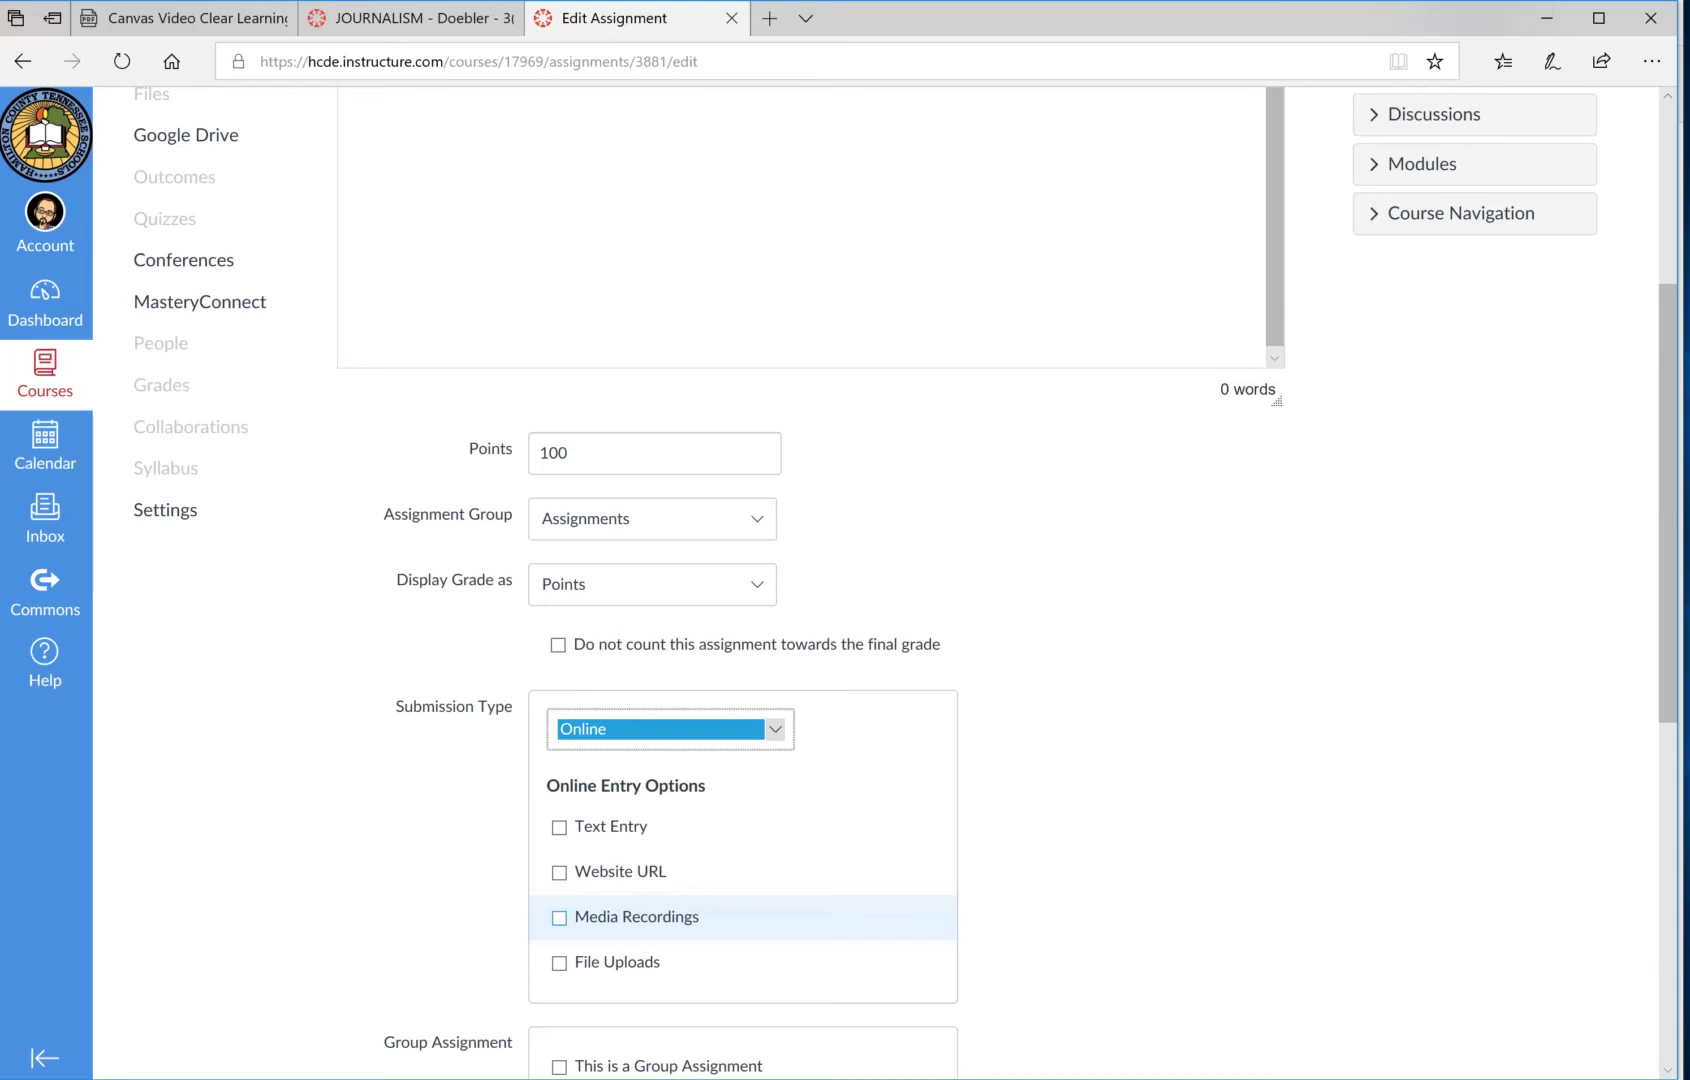
{"action": "left_click", "coordinate": [559, 917]}
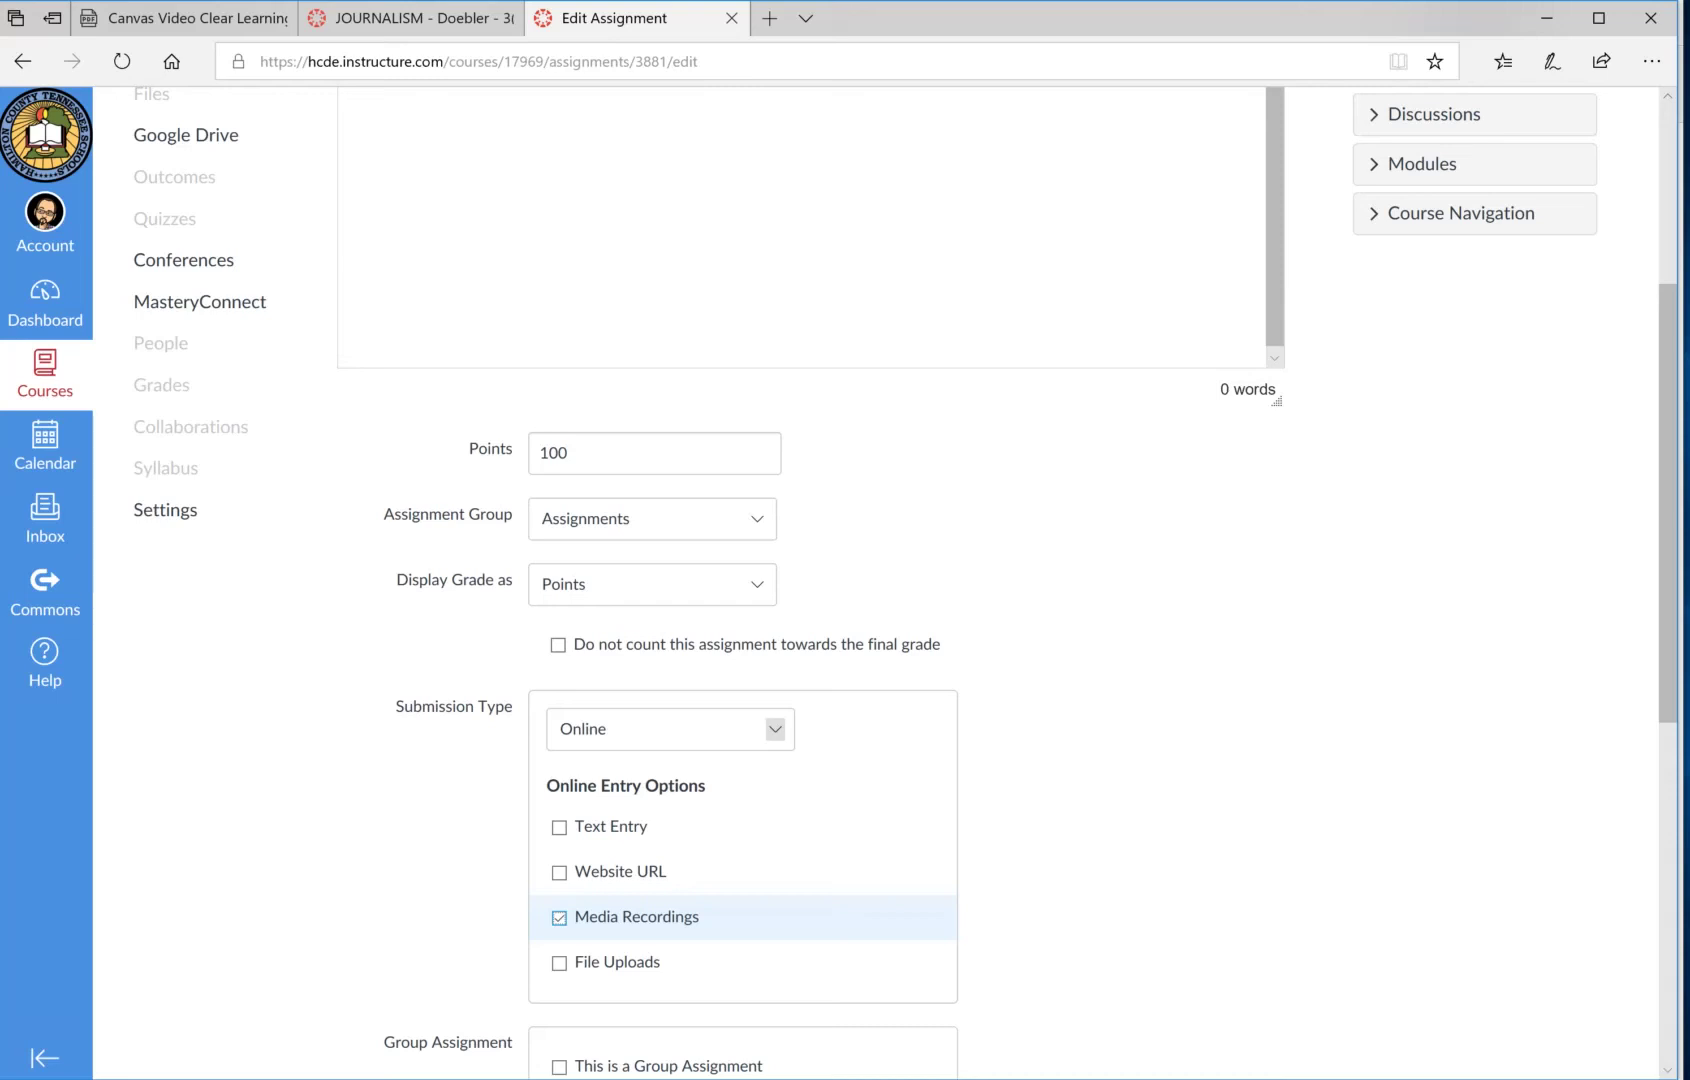
{"action": "key", "text": "space"}
{"action": "key", "text": "Tab"}
{"action": "key", "text": "space"}
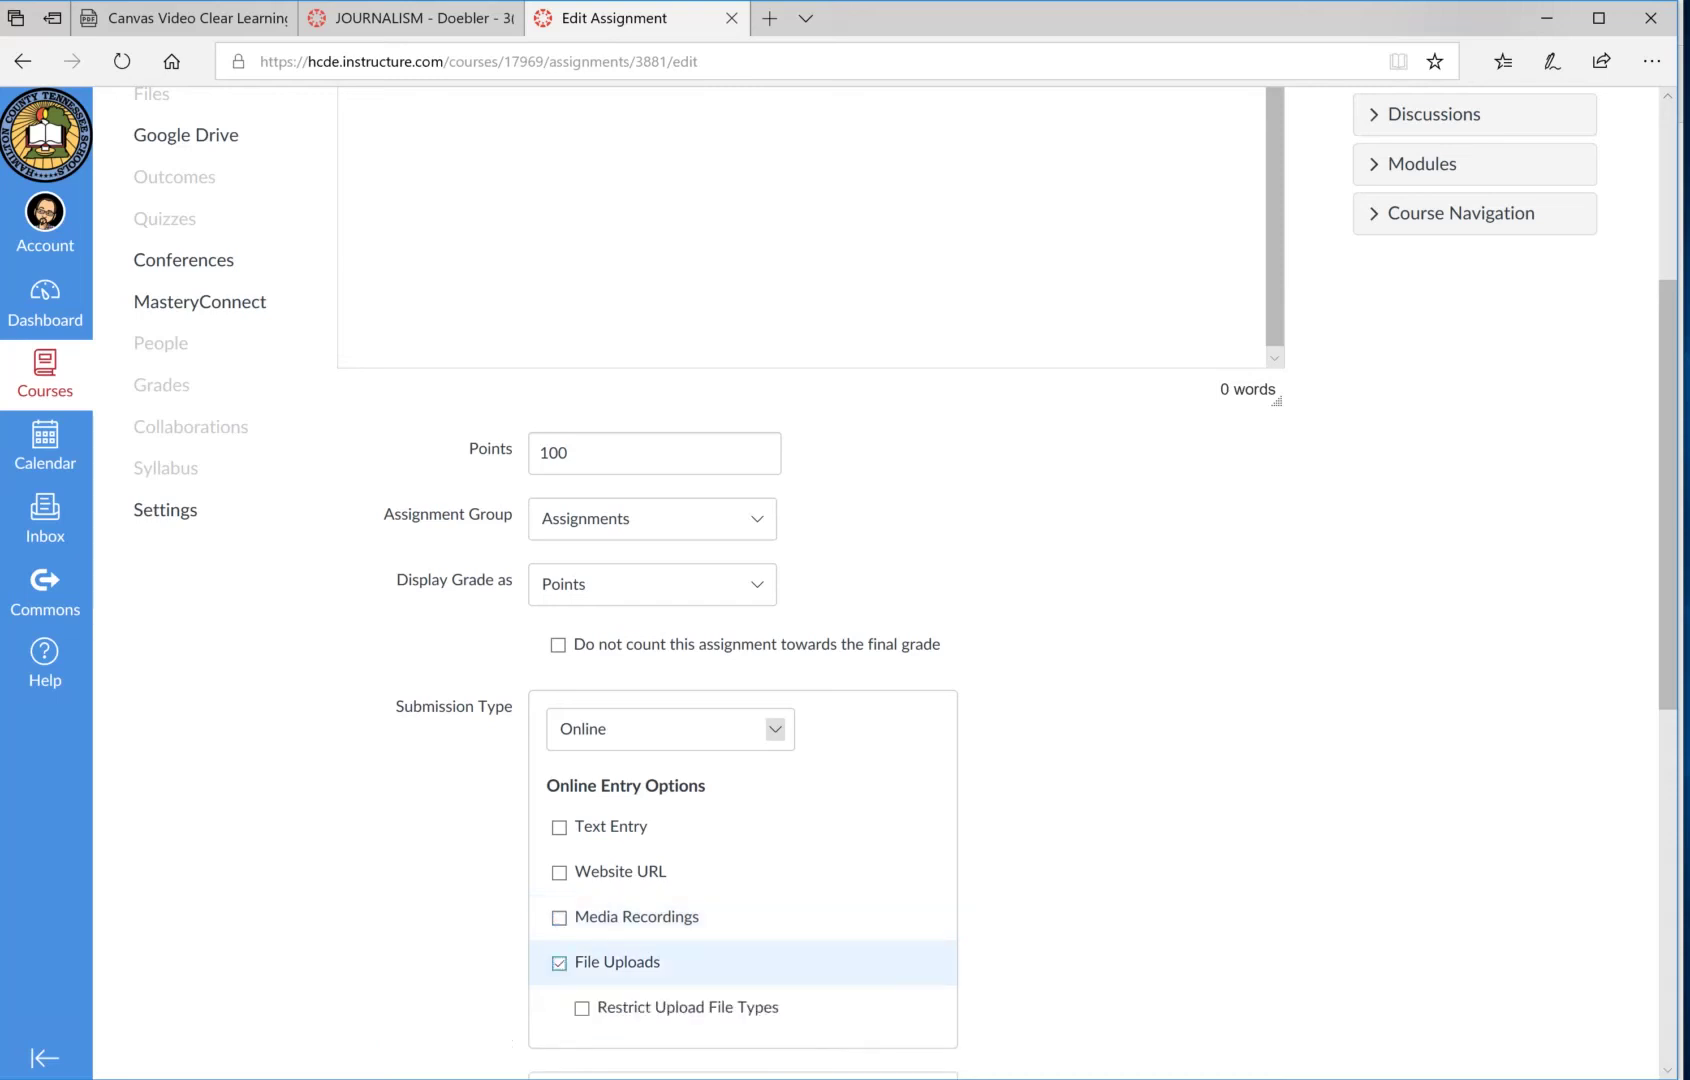
Examine the assignment's options for restricting upload file types, group work, peer reviews and anonymous instructor annotations.
{"action": "scroll", "coordinate": [845, 580], "scroll_direction": "down", "scroll_amount": 2}
{"action": "key", "text": "Tab"}
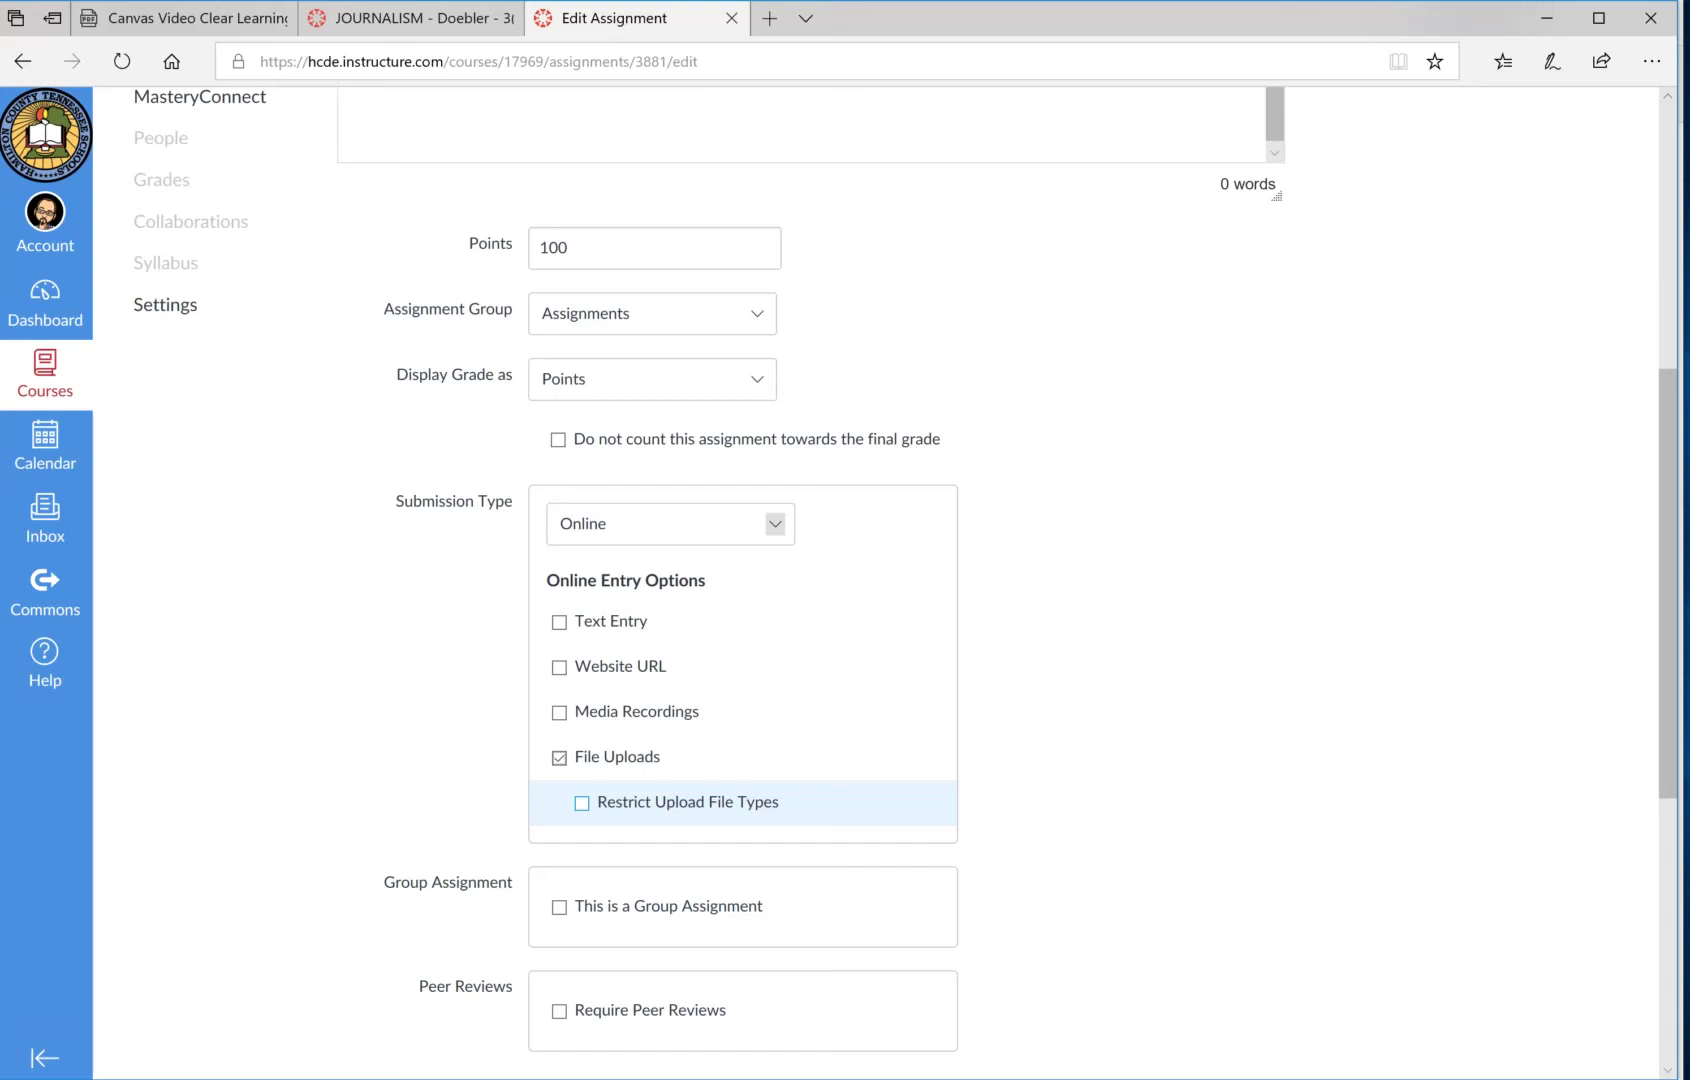
{"action": "scroll", "coordinate": [845, 580], "scroll_direction": "down", "scroll_amount": 1}
{"action": "key", "text": "Tab"}
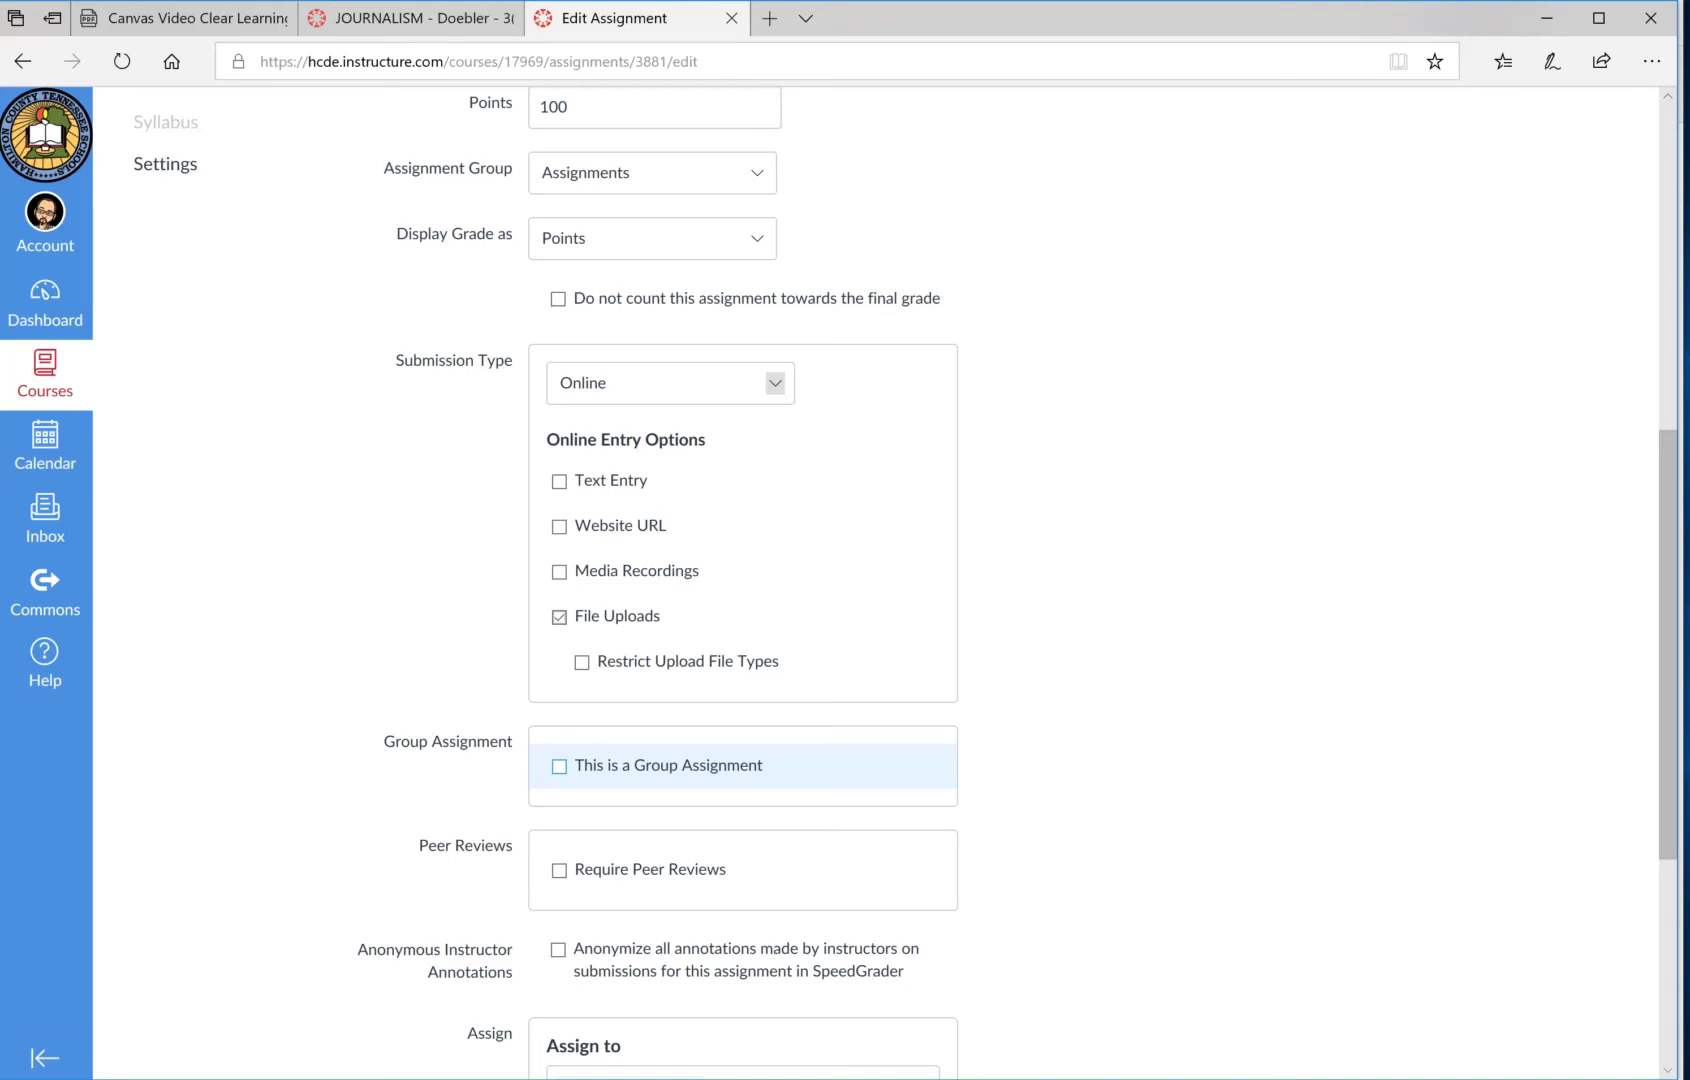
{"action": "scroll", "coordinate": [885, 580], "scroll_direction": "down", "scroll_amount": 2}
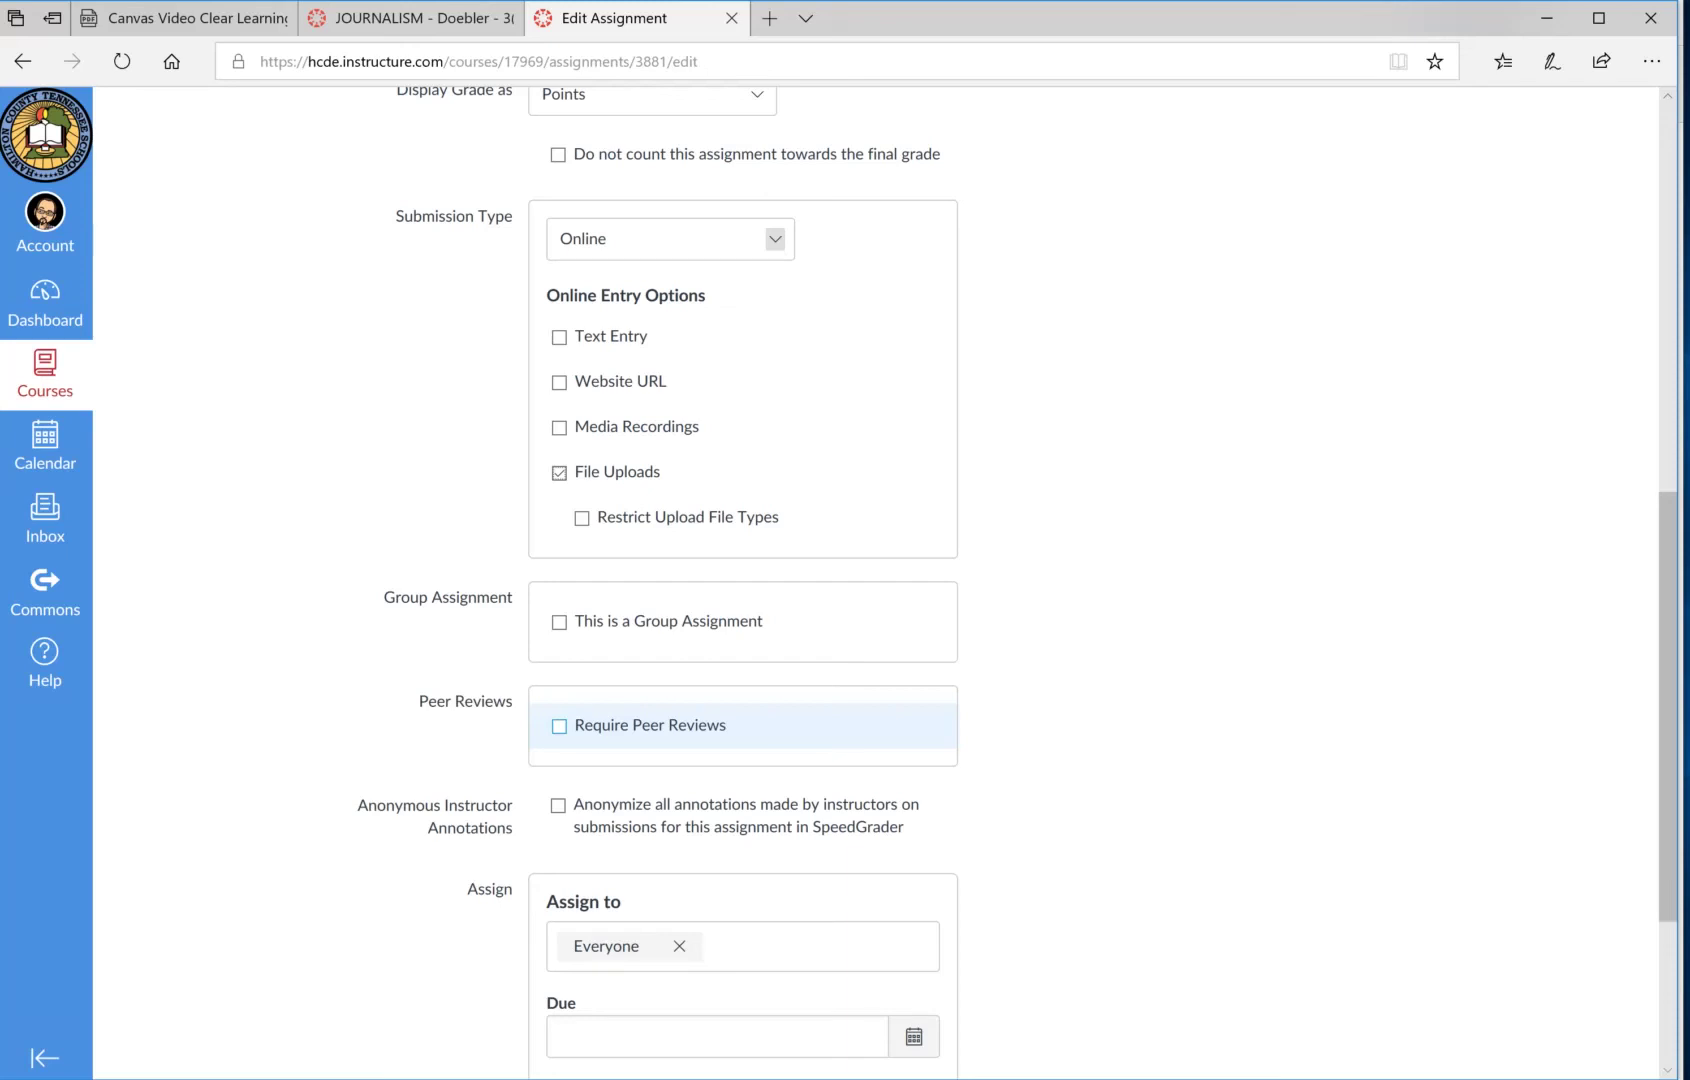
Set the assignment's due date for everyone to September 15, 2018 at 5:00 pm.
{"action": "scroll", "coordinate": [880, 580], "scroll_direction": "down", "scroll_amount": 2}
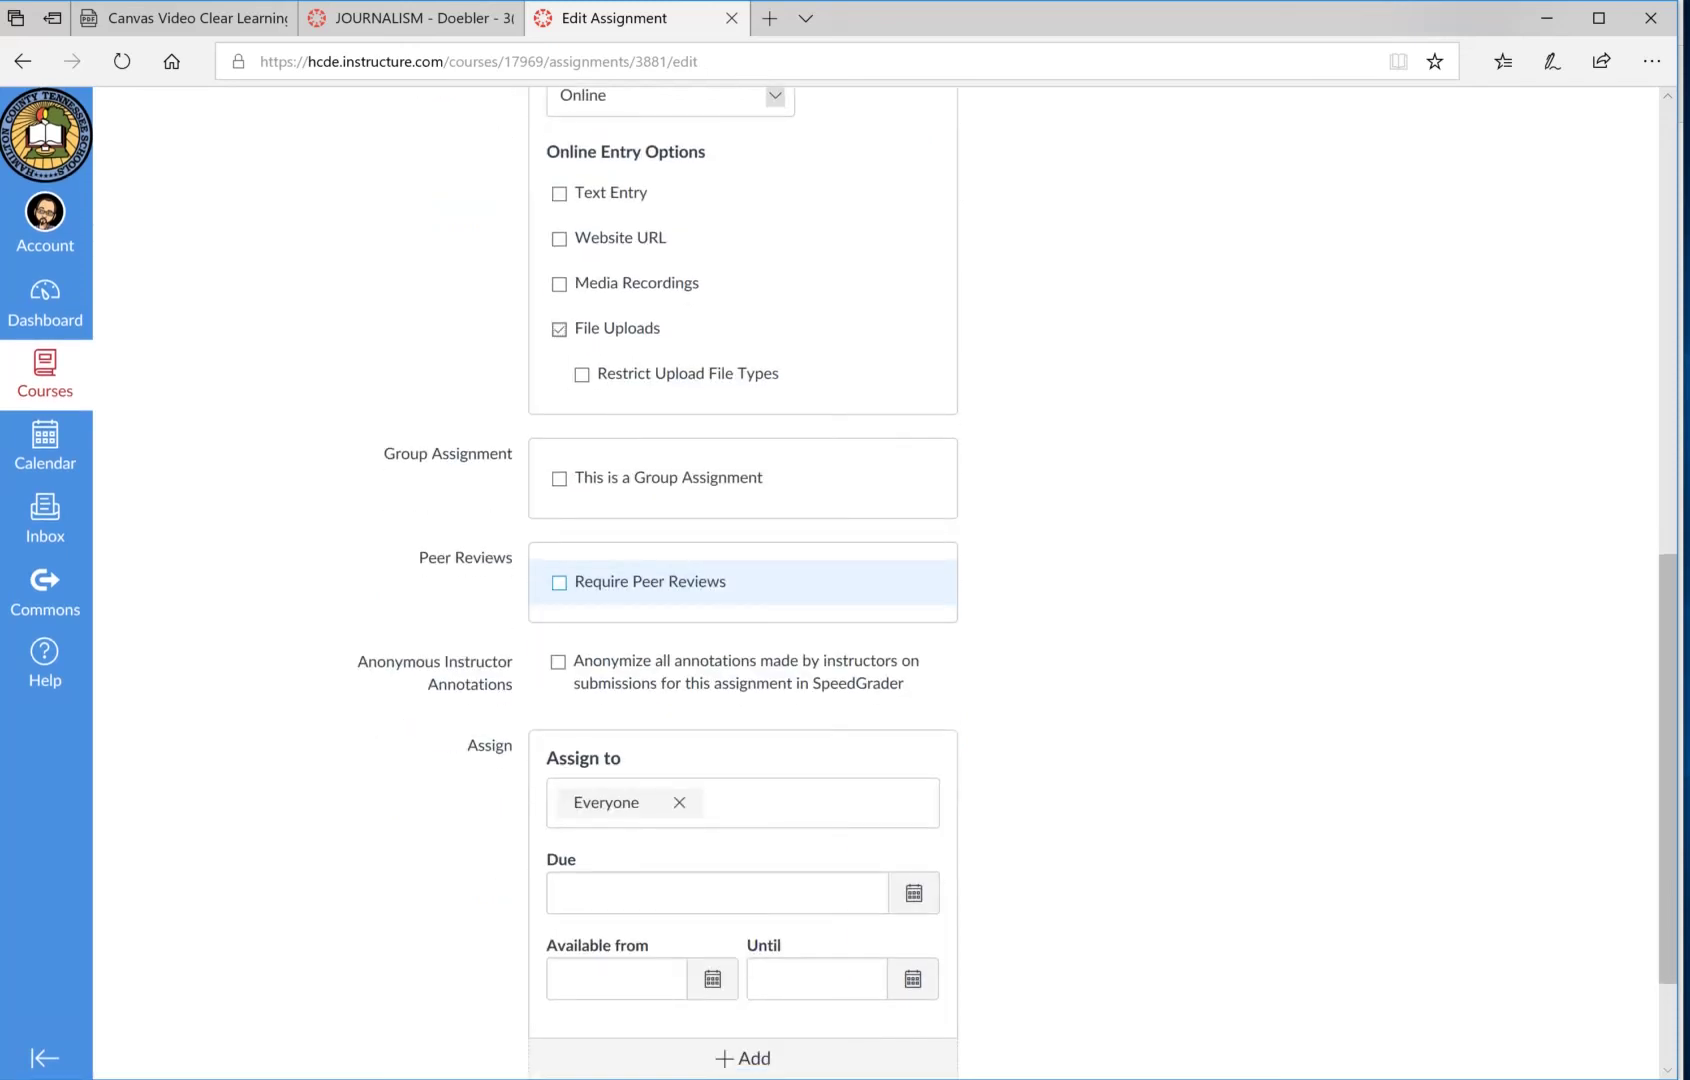
{"action": "scroll", "coordinate": [743, 580], "scroll_direction": "down", "scroll_amount": 1}
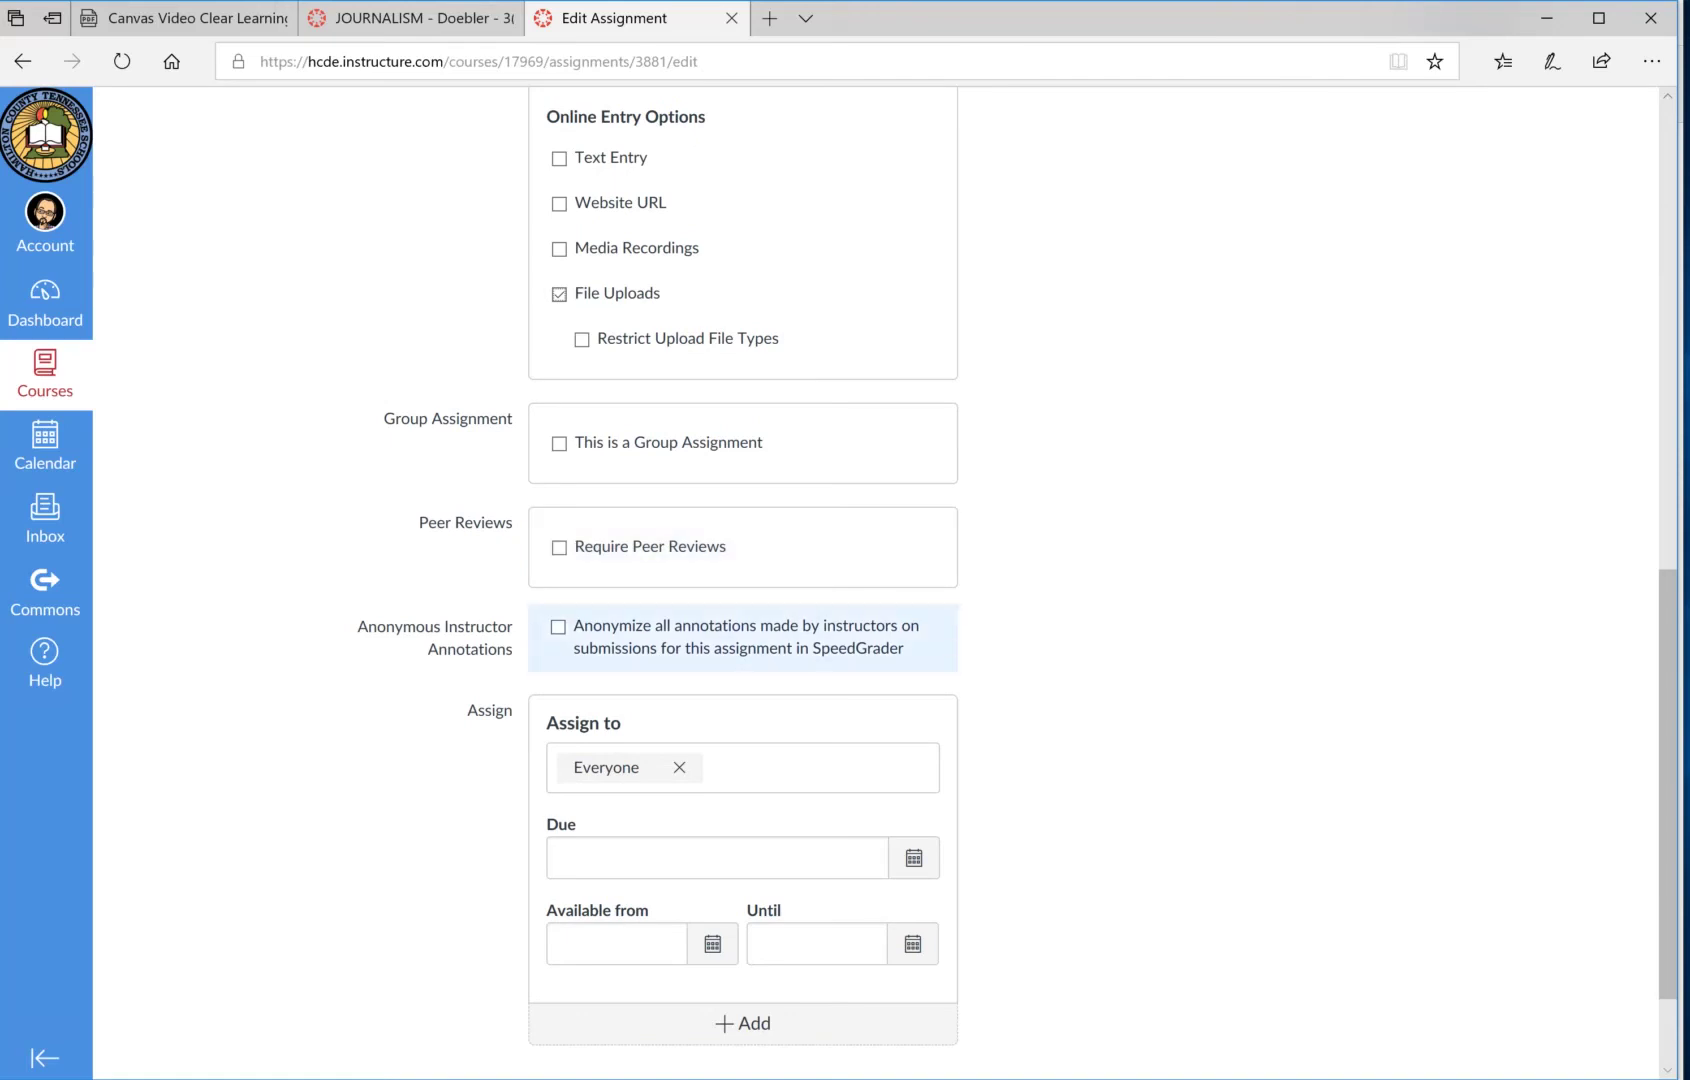
{"action": "scroll", "coordinate": [880, 580], "scroll_direction": "down", "scroll_amount": 1}
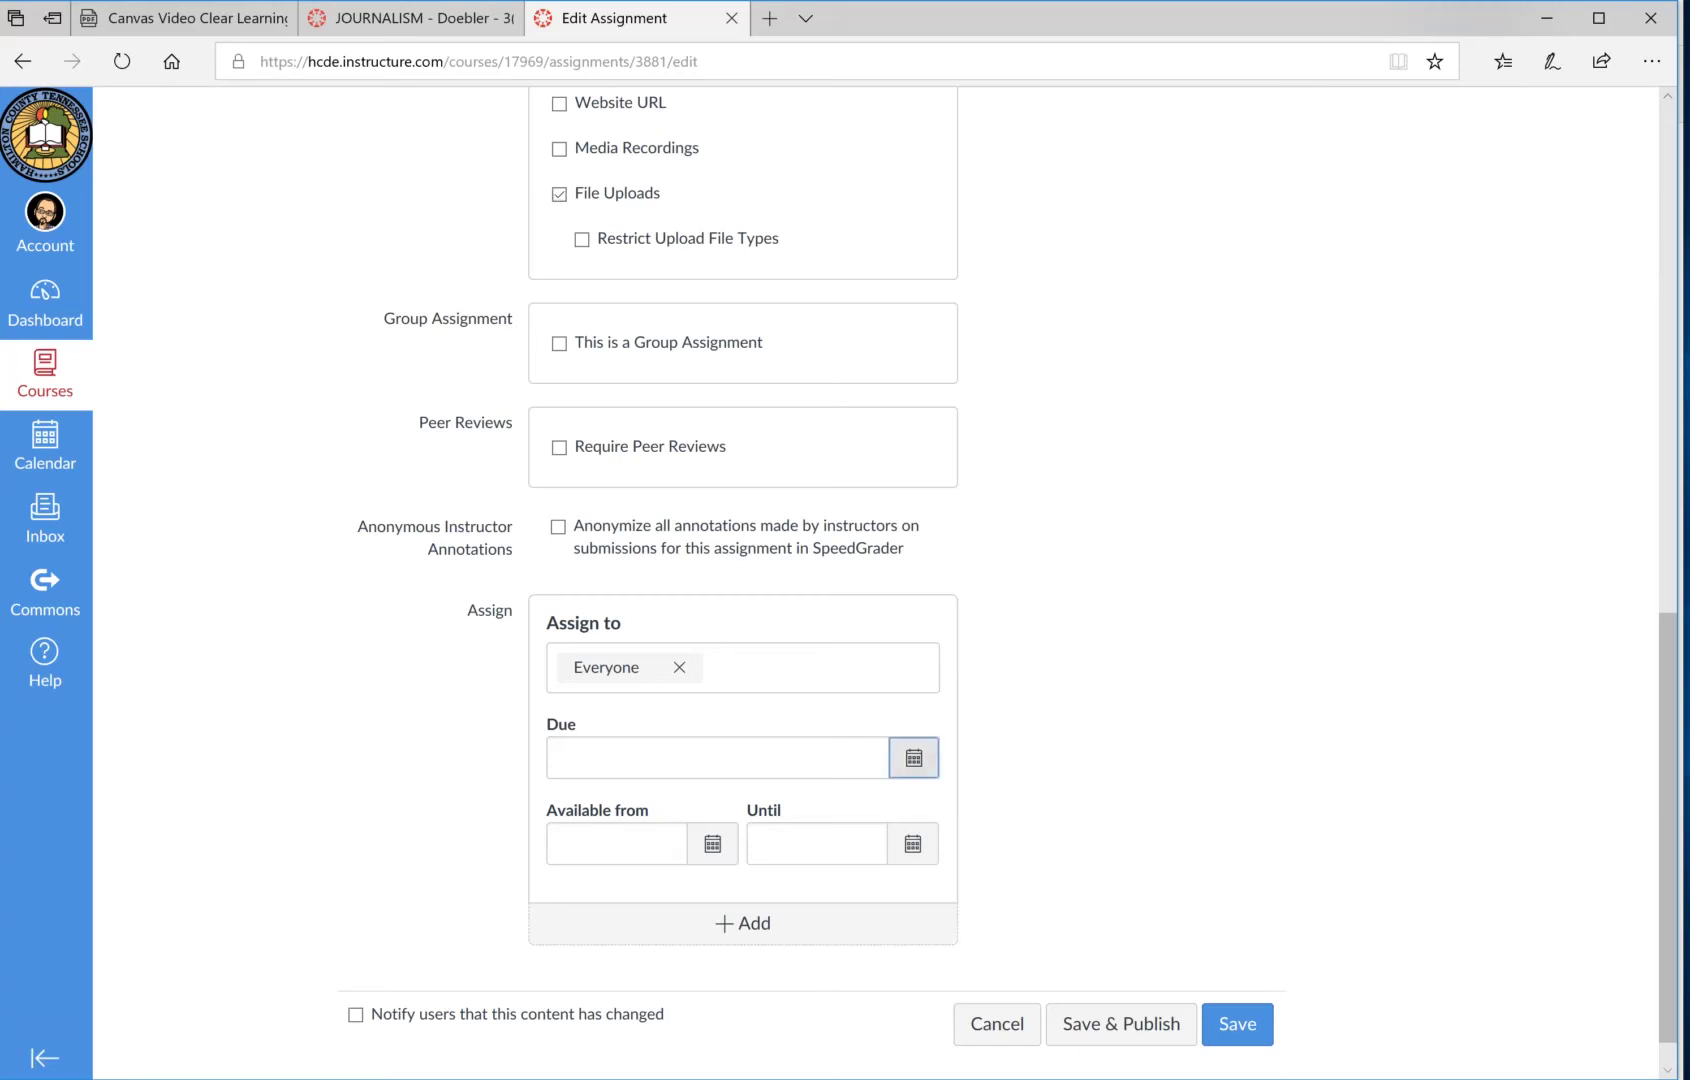
{"action": "left_click", "coordinate": [913, 758]}
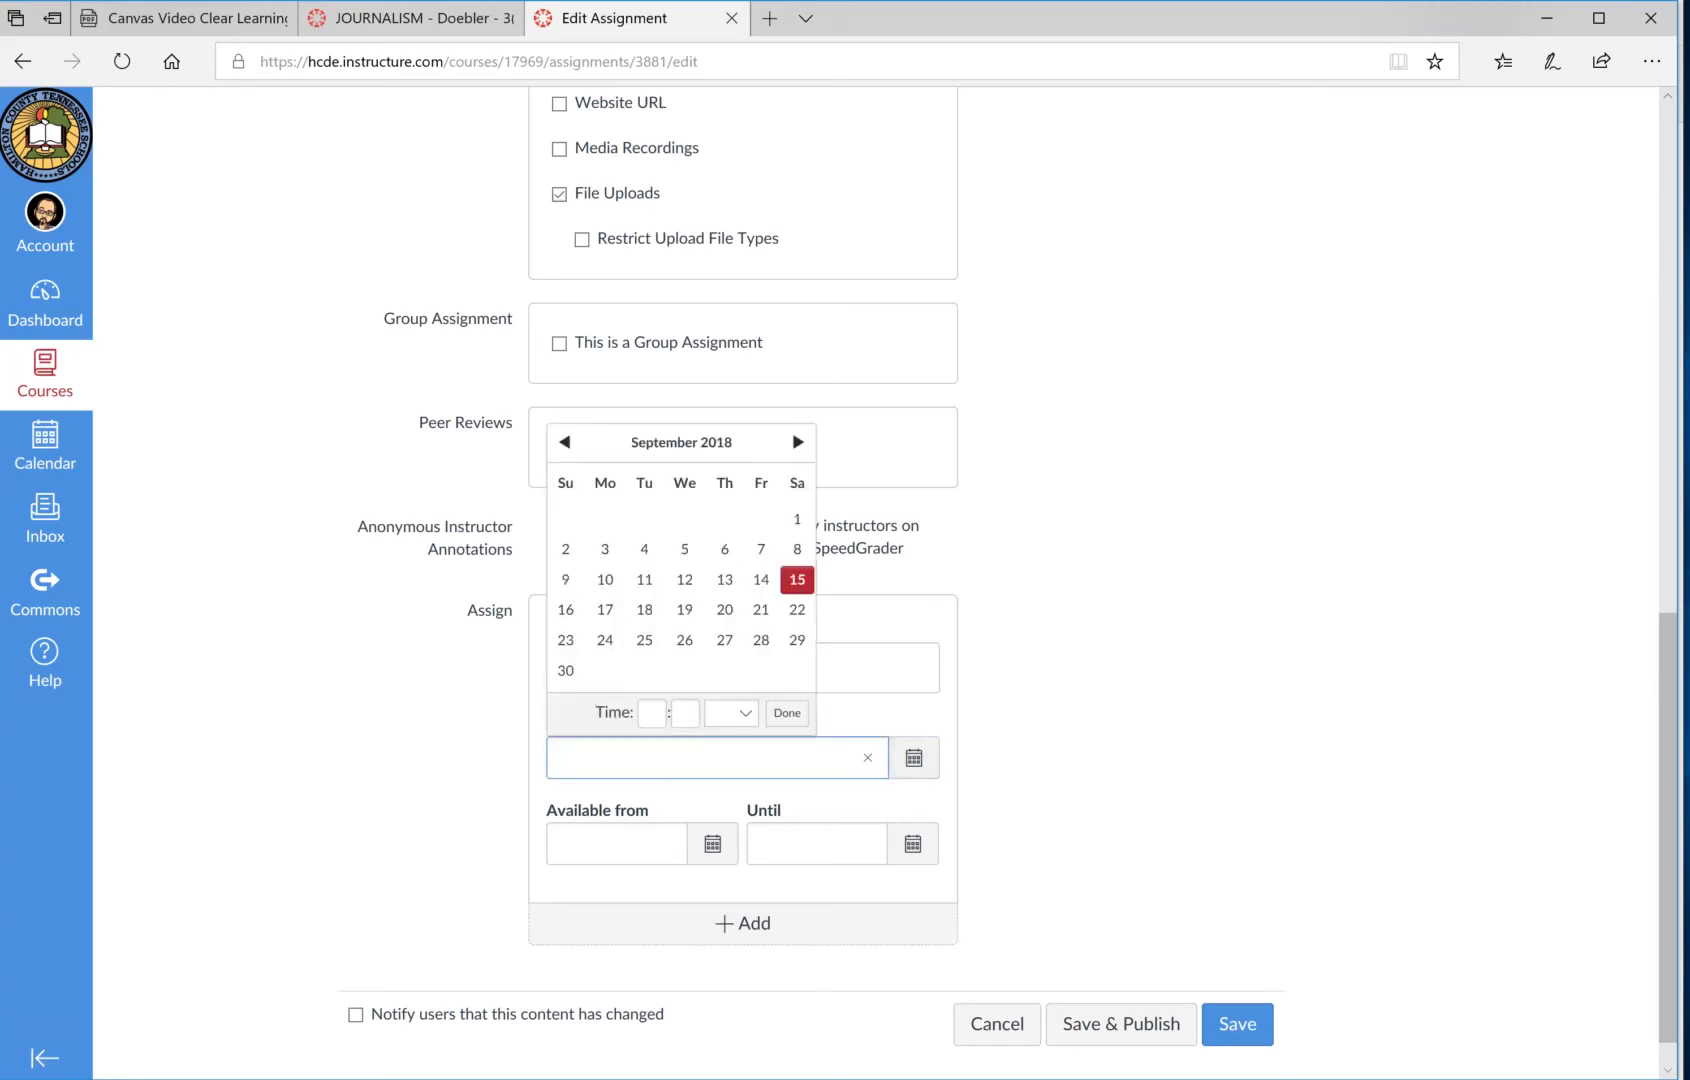
{"action": "left_click", "coordinate": [651, 712]}
{"action": "type", "text": "5"}
{"action": "left_click", "coordinate": [685, 712]}
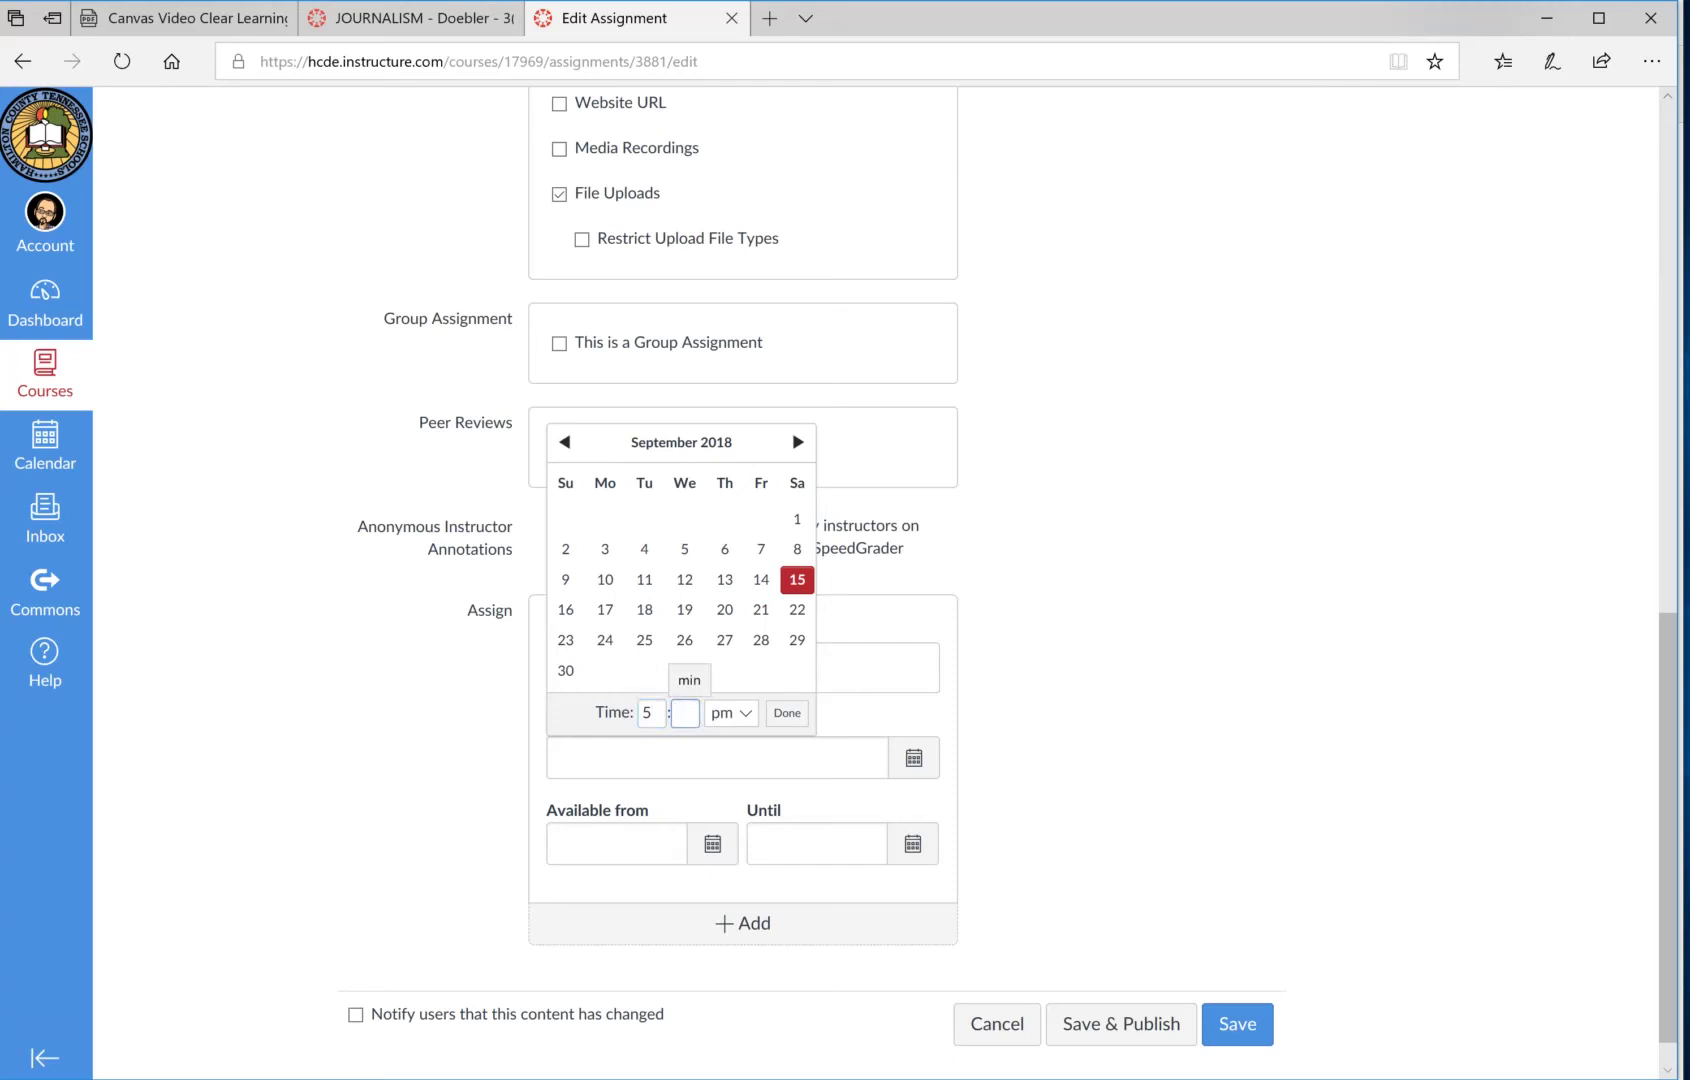
{"action": "type", "text": "00"}
{"action": "key", "text": "Tab"}
{"action": "key", "text": "Tab"}
{"action": "key", "text": "Return"}
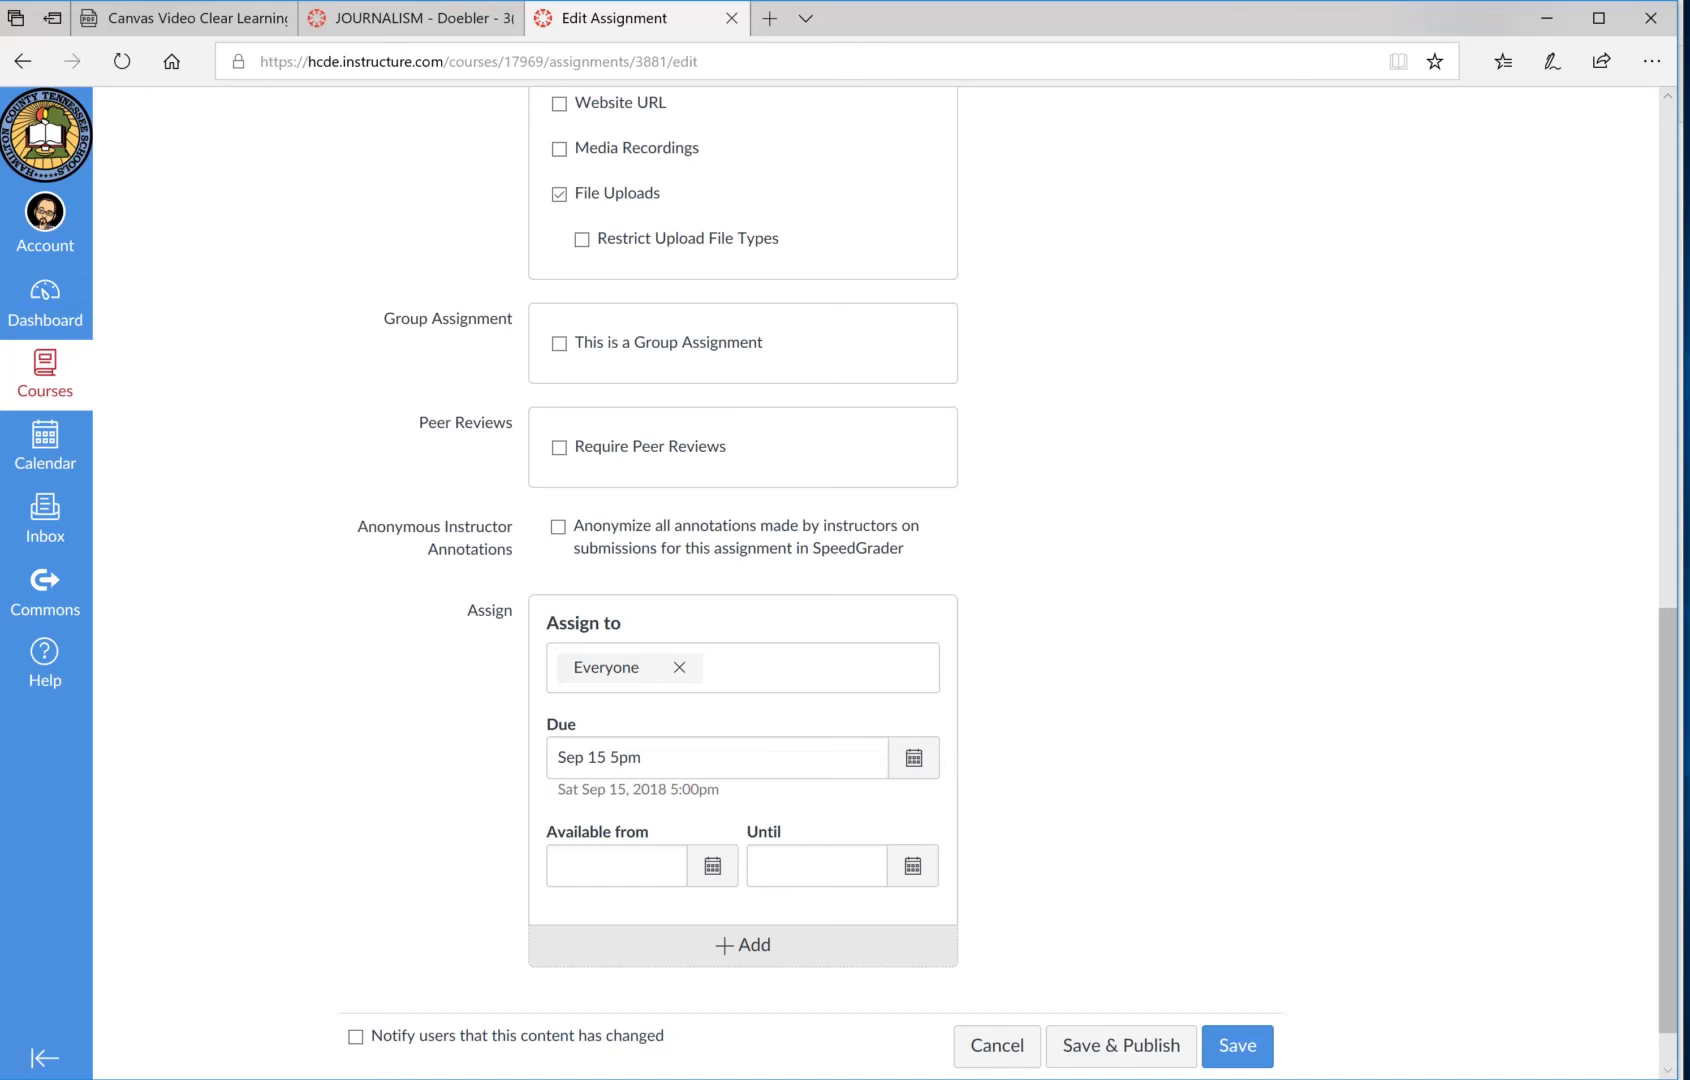
Try adding a second set of assignees and dates to the assignment, and remove it again.
{"action": "left_click", "coordinate": [743, 945]}
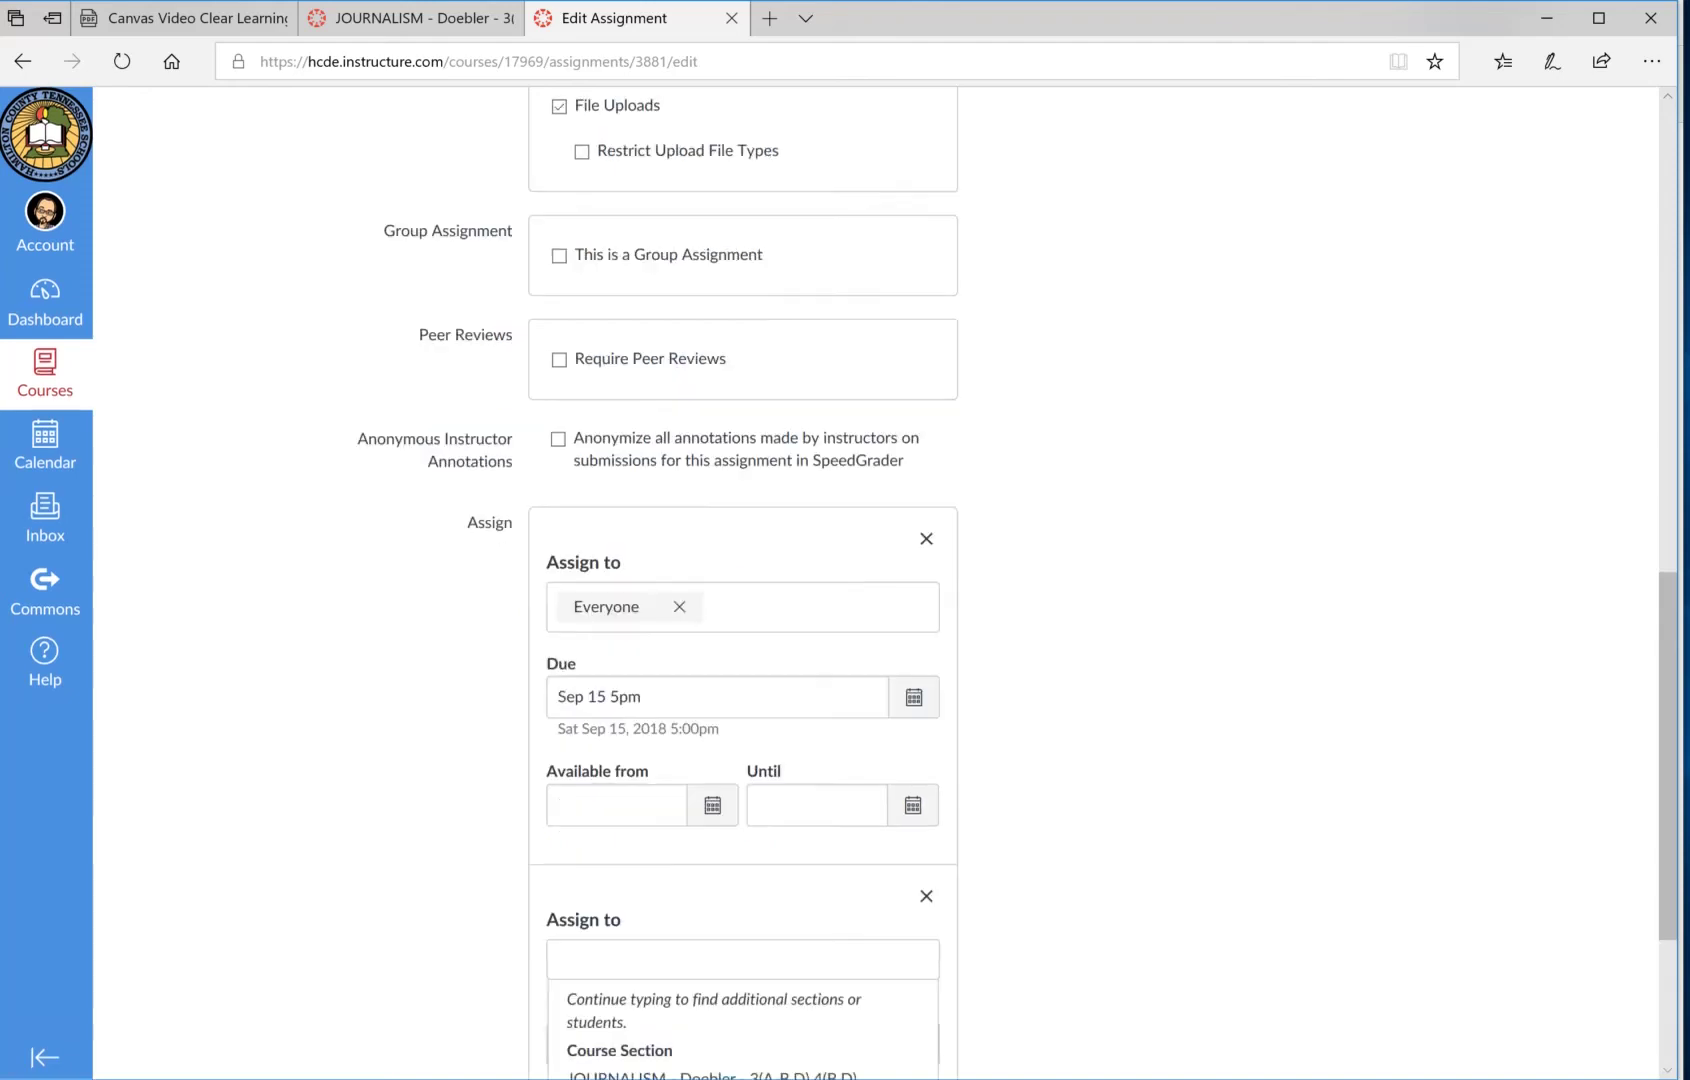
{"action": "key", "text": "Escape"}
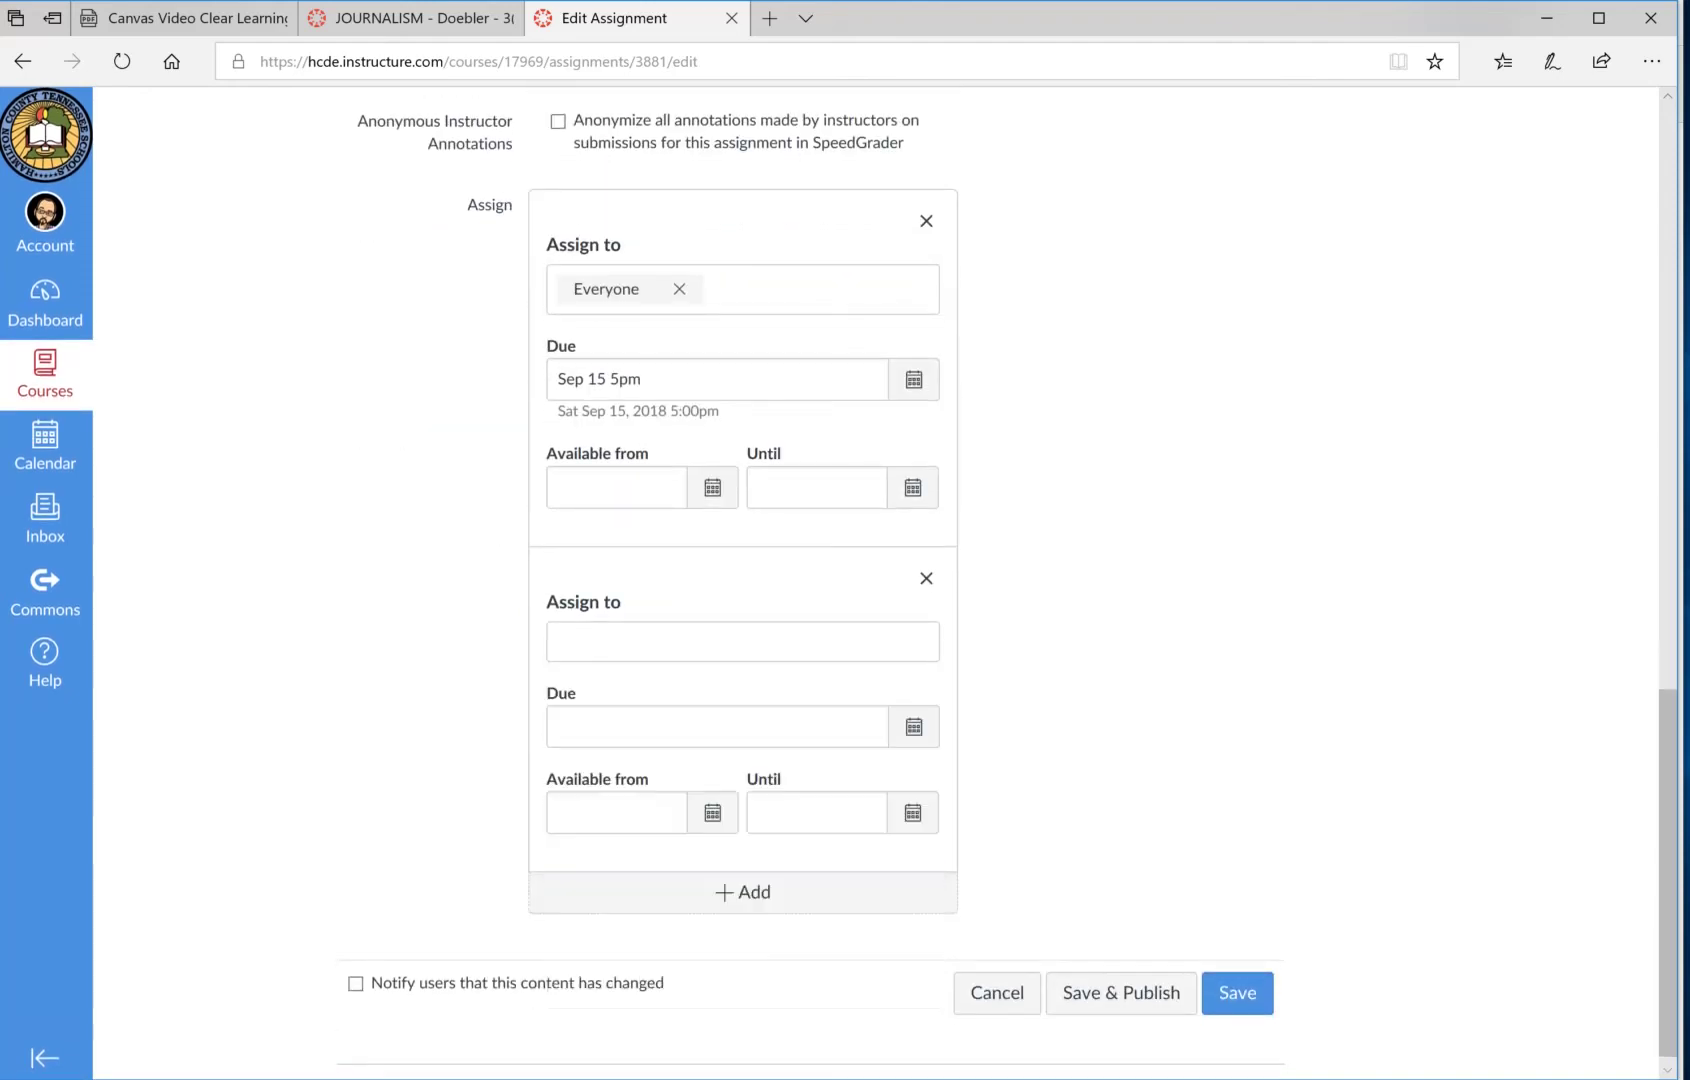
{"action": "left_click", "coordinate": [926, 578]}
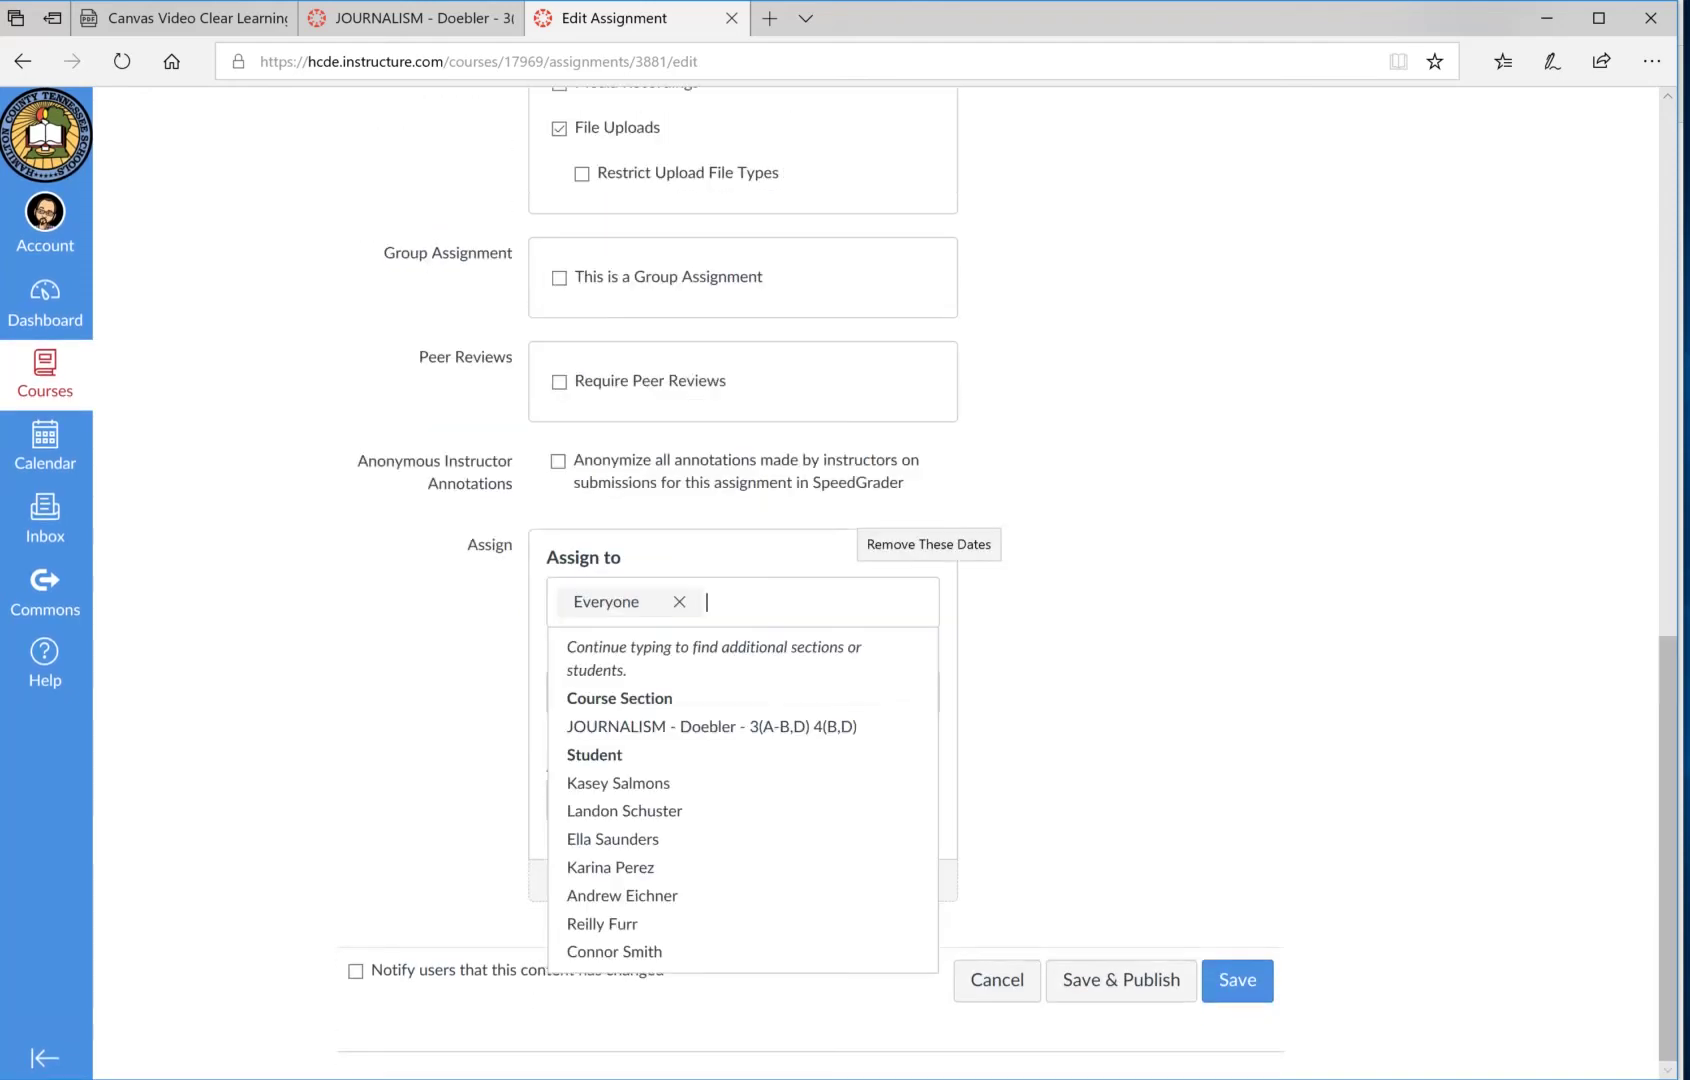
{"action": "key", "text": "Escape"}
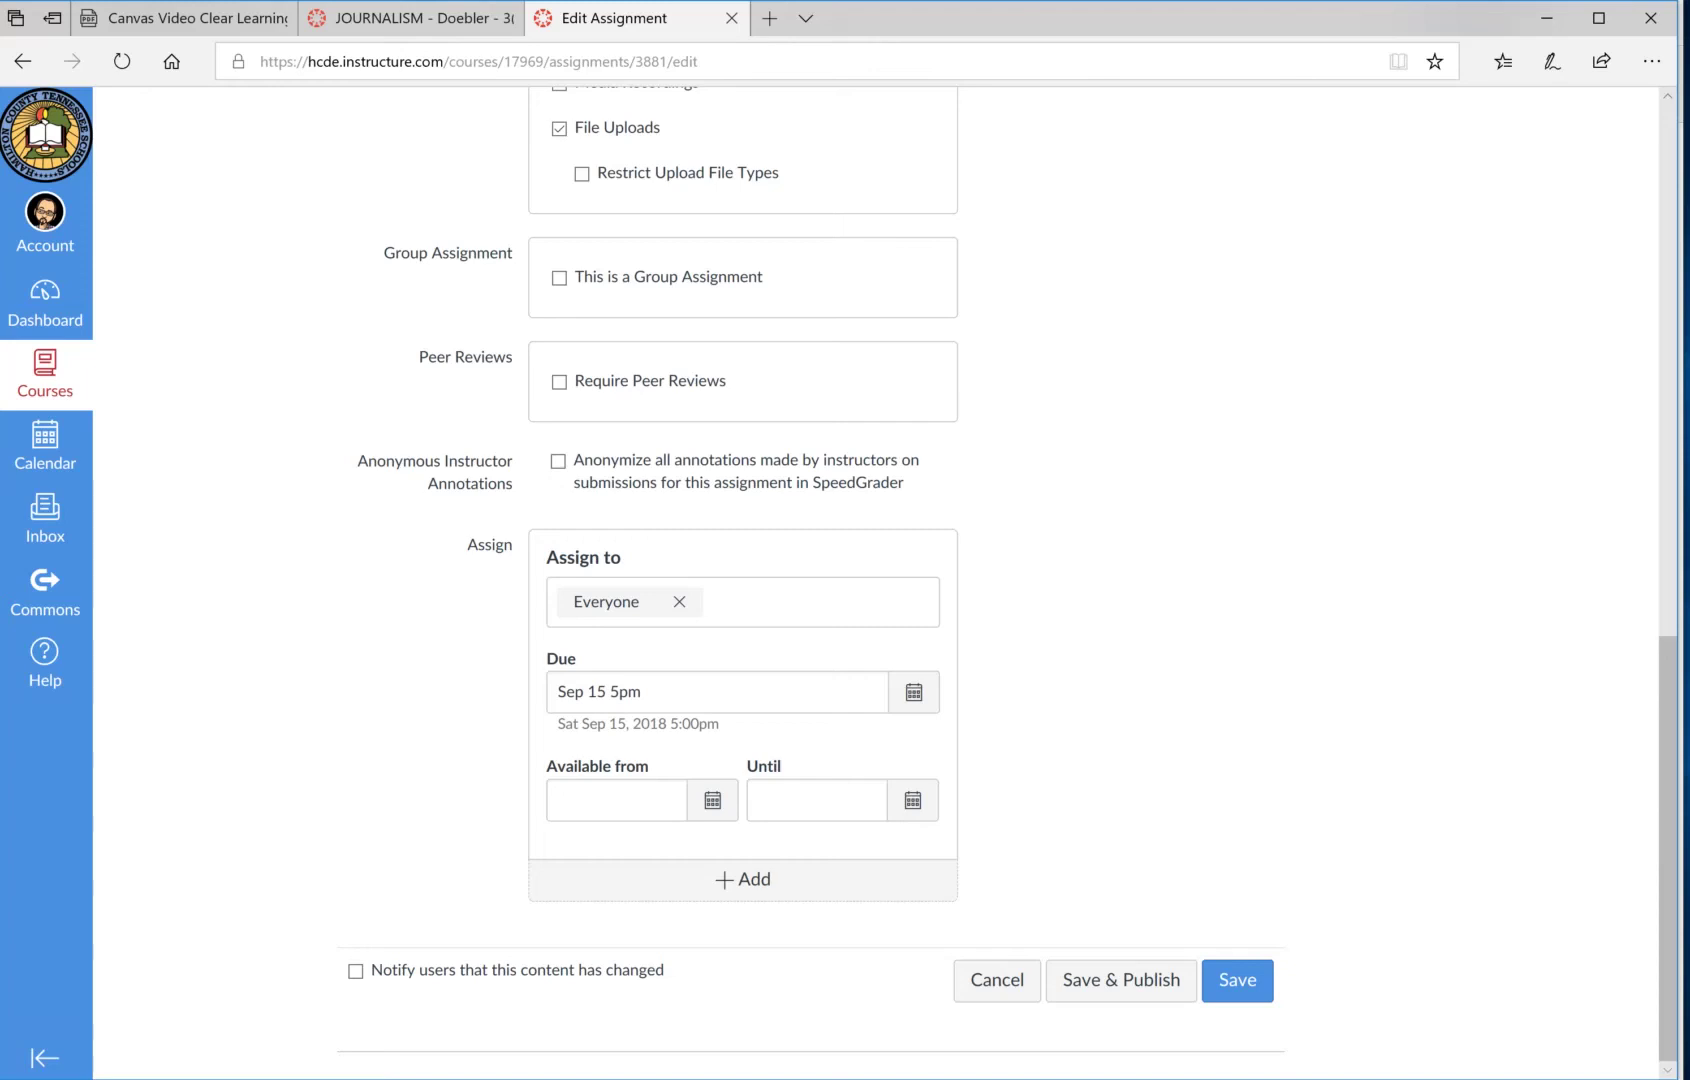
Save the edited Test Assignment without publishing it or notifying users of the change.
{"action": "scroll", "coordinate": [845, 580], "scroll_direction": "up", "scroll_amount": 3}
{"action": "scroll", "coordinate": [845, 580], "scroll_direction": "down", "scroll_amount": 4}
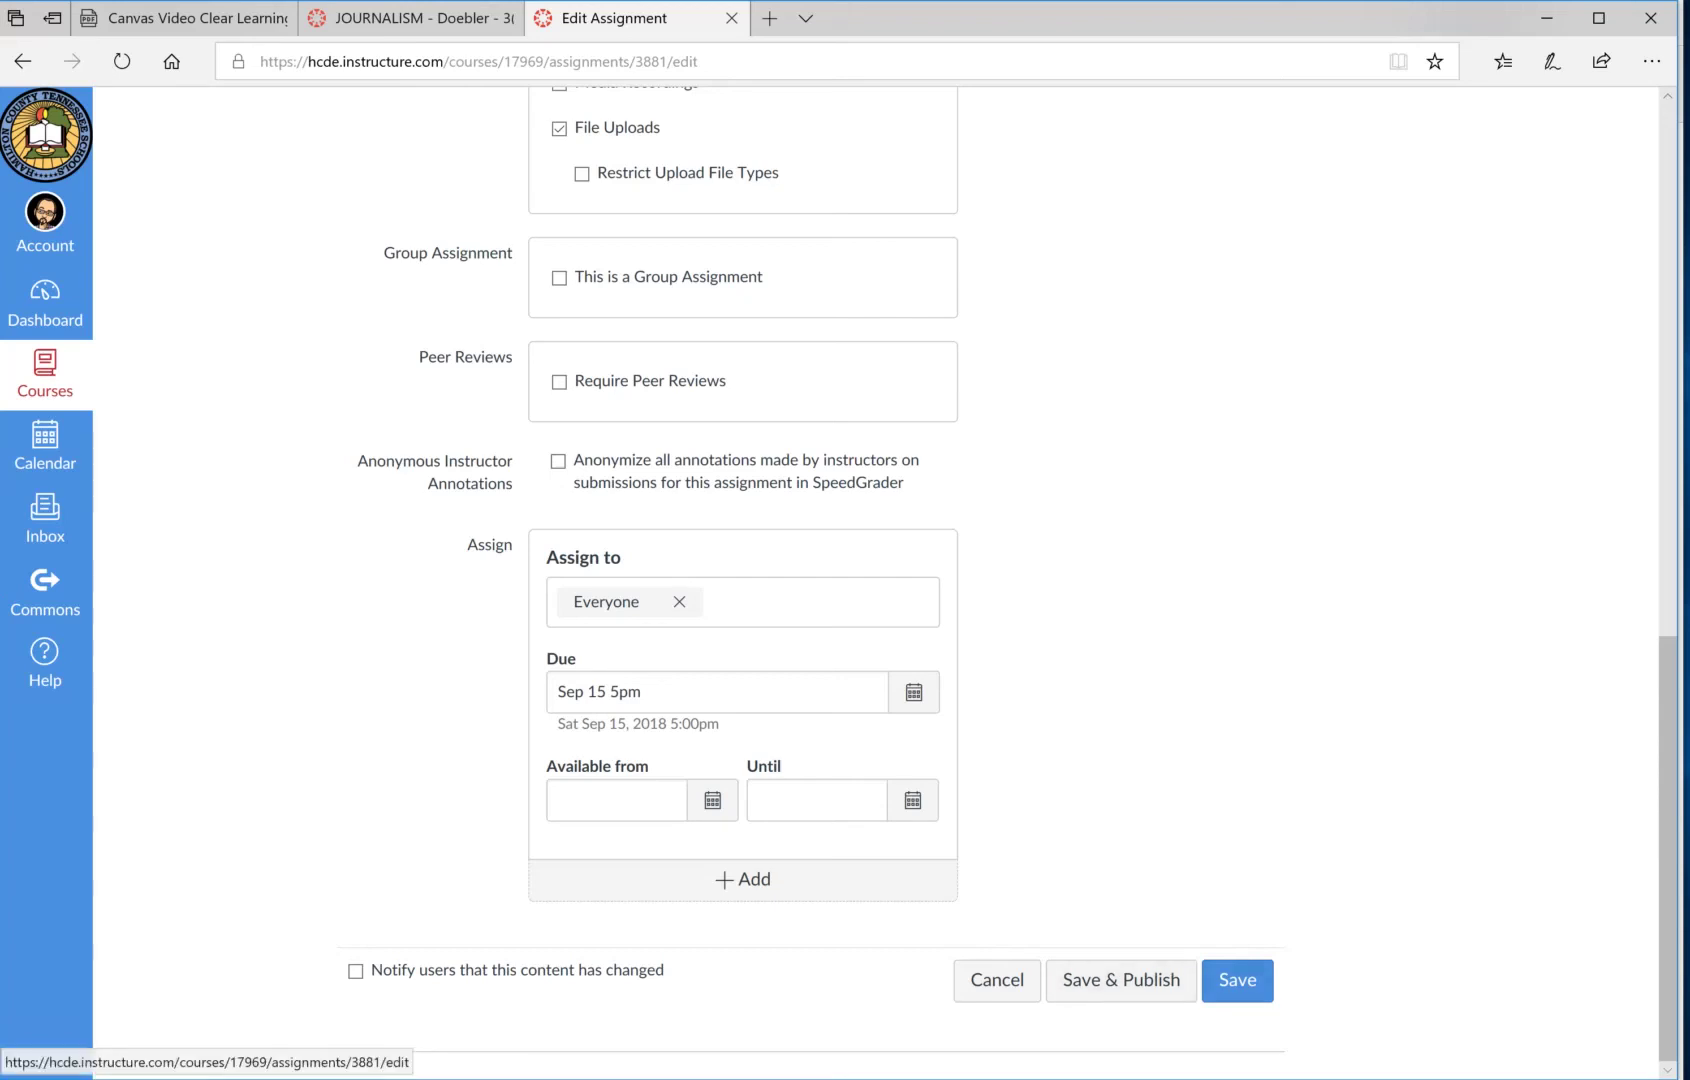
{"action": "left_click", "coordinate": [1237, 980]}
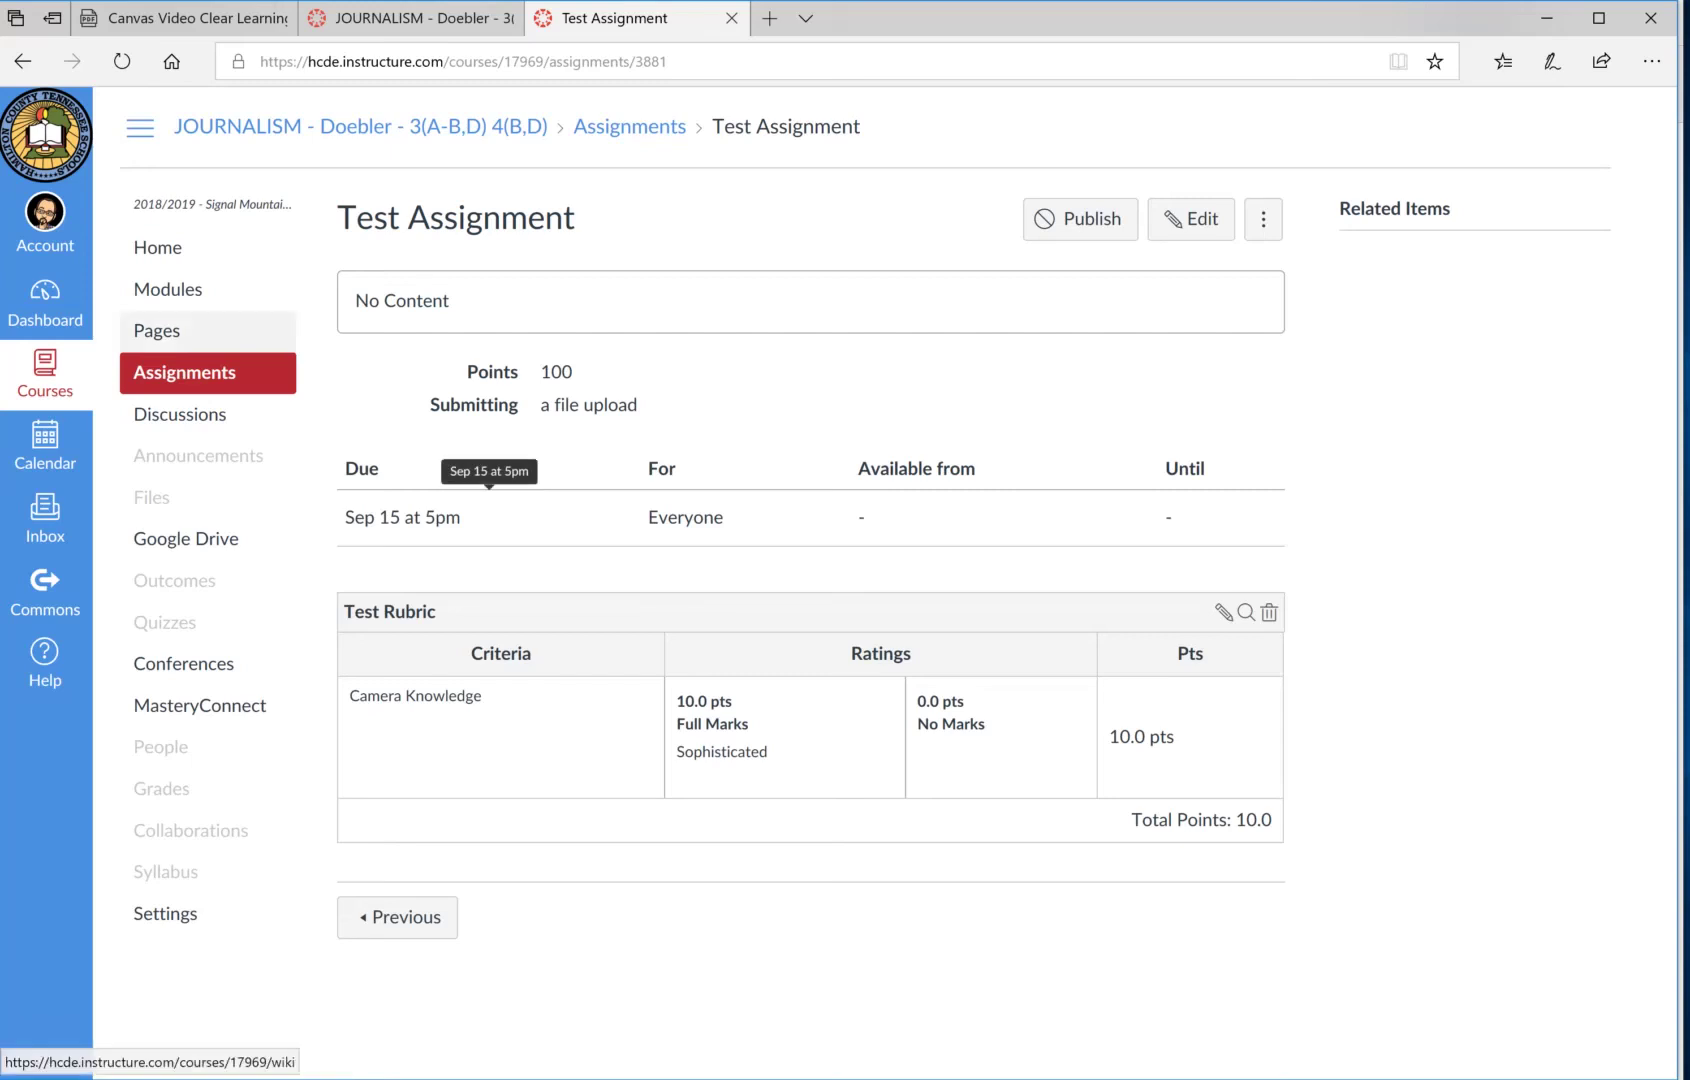
In the How to Use Canvas module, indent Test Assignment by two levels beneath Test Page.
{"action": "left_click", "coordinate": [165, 285]}
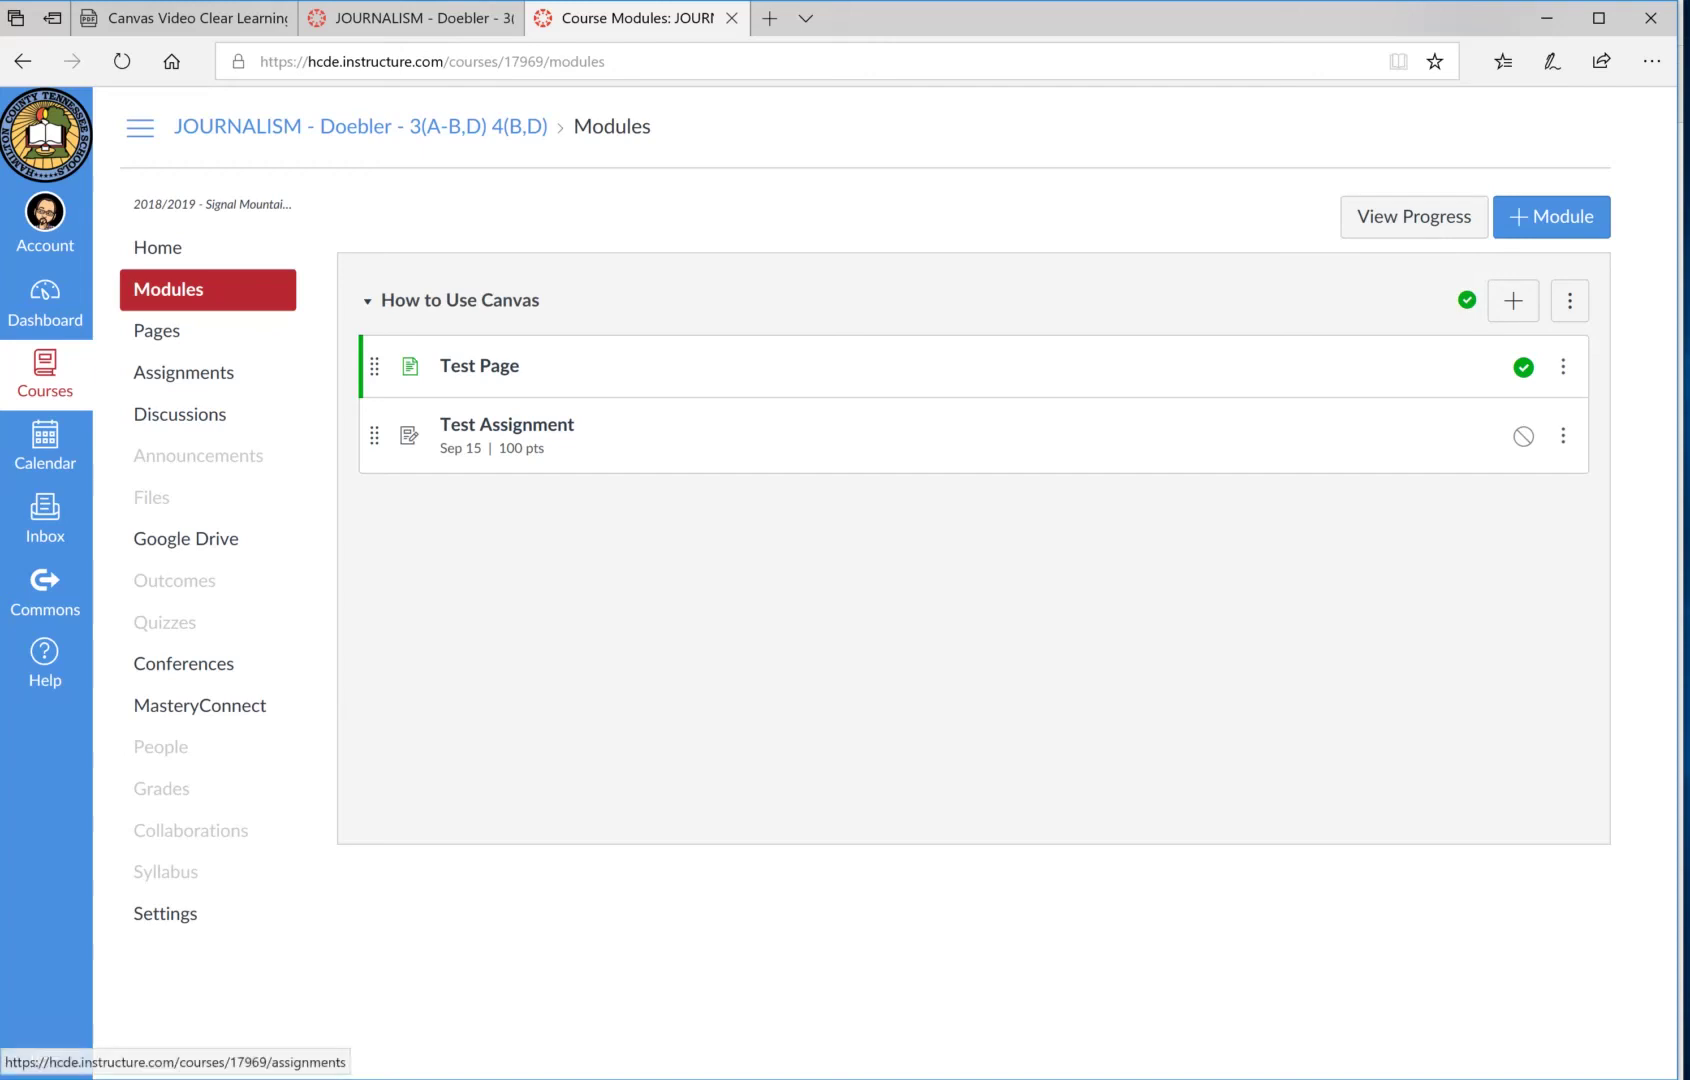
{"action": "left_click_drag", "start_coordinate": [374, 435], "coordinate": [374, 366]}
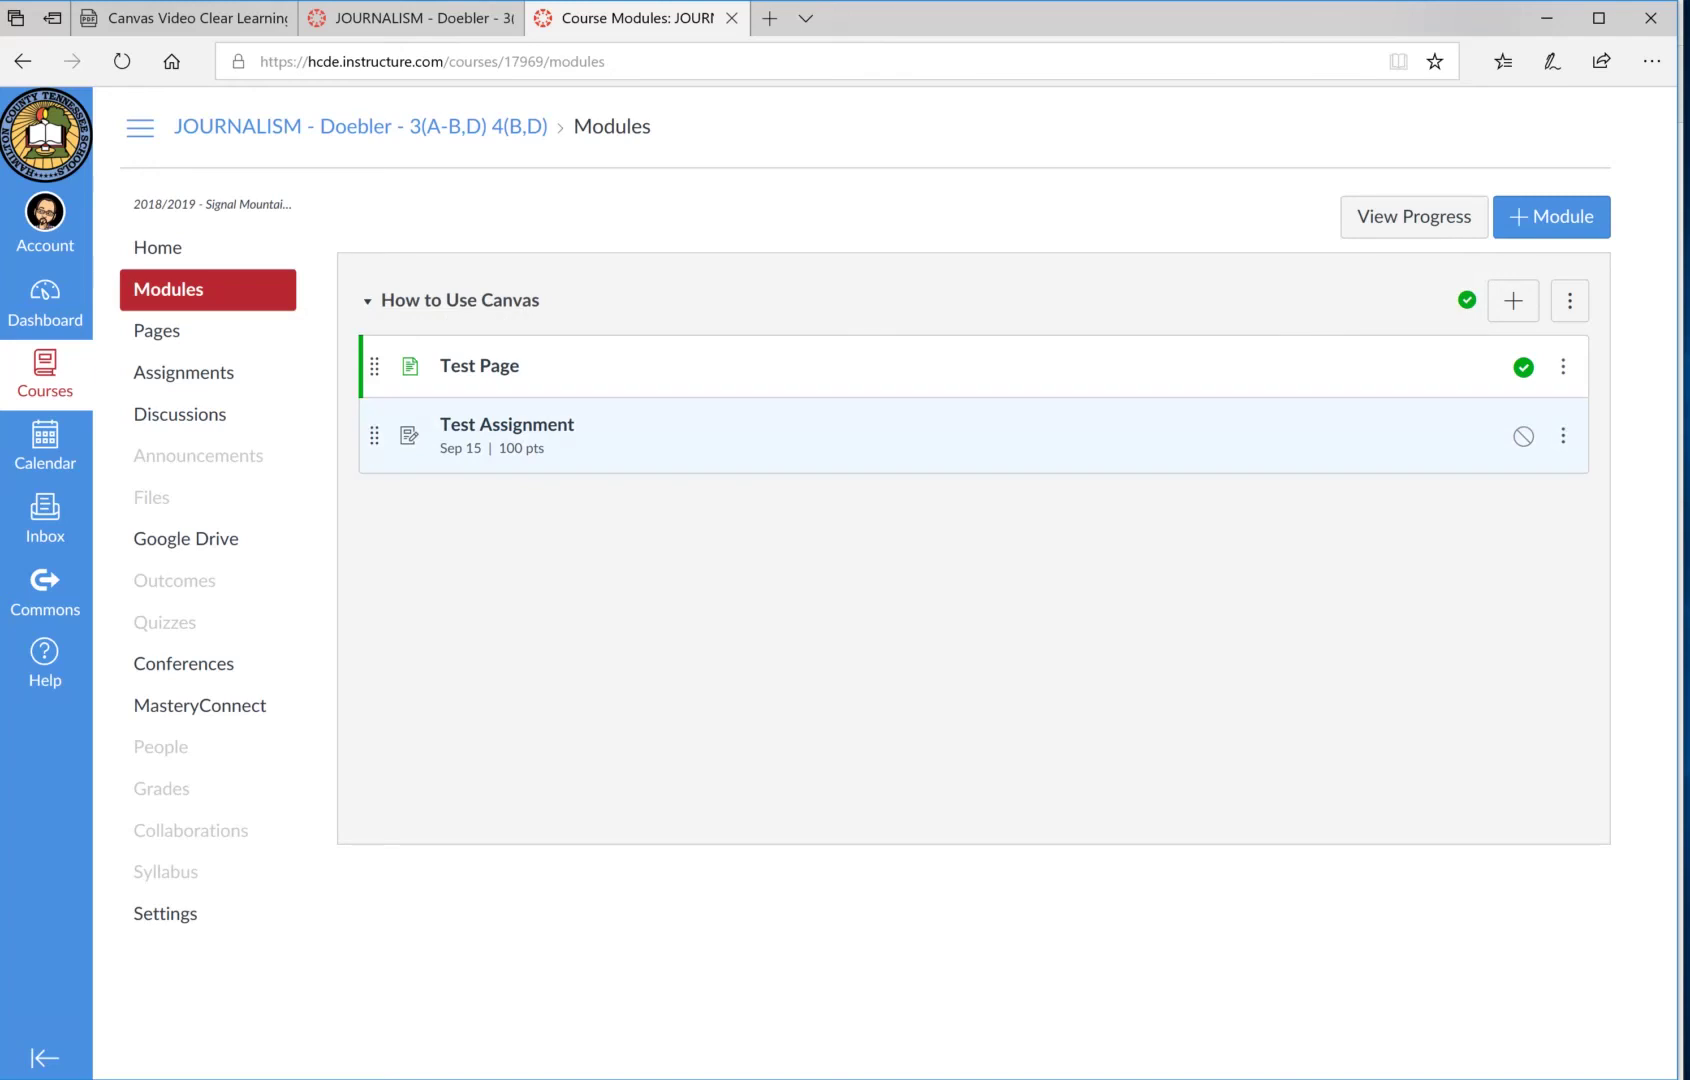
{"action": "left_click", "coordinate": [1563, 435]}
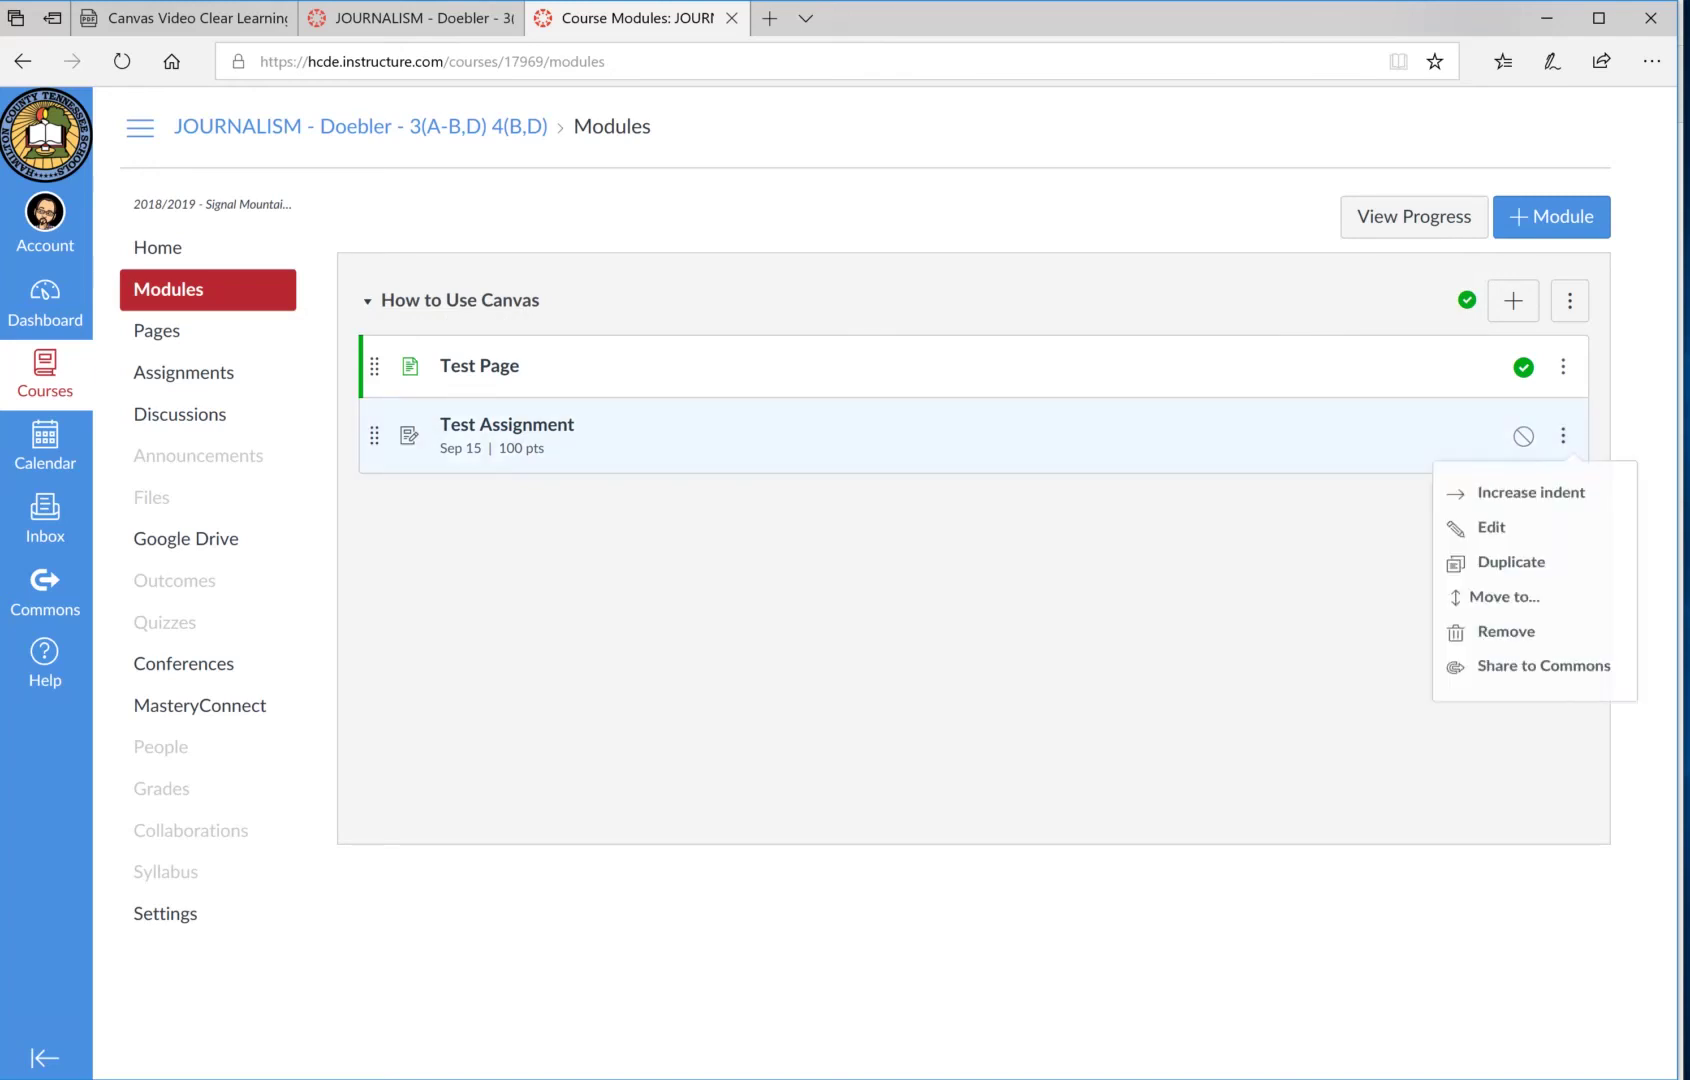
{"action": "left_click", "coordinate": [1531, 494]}
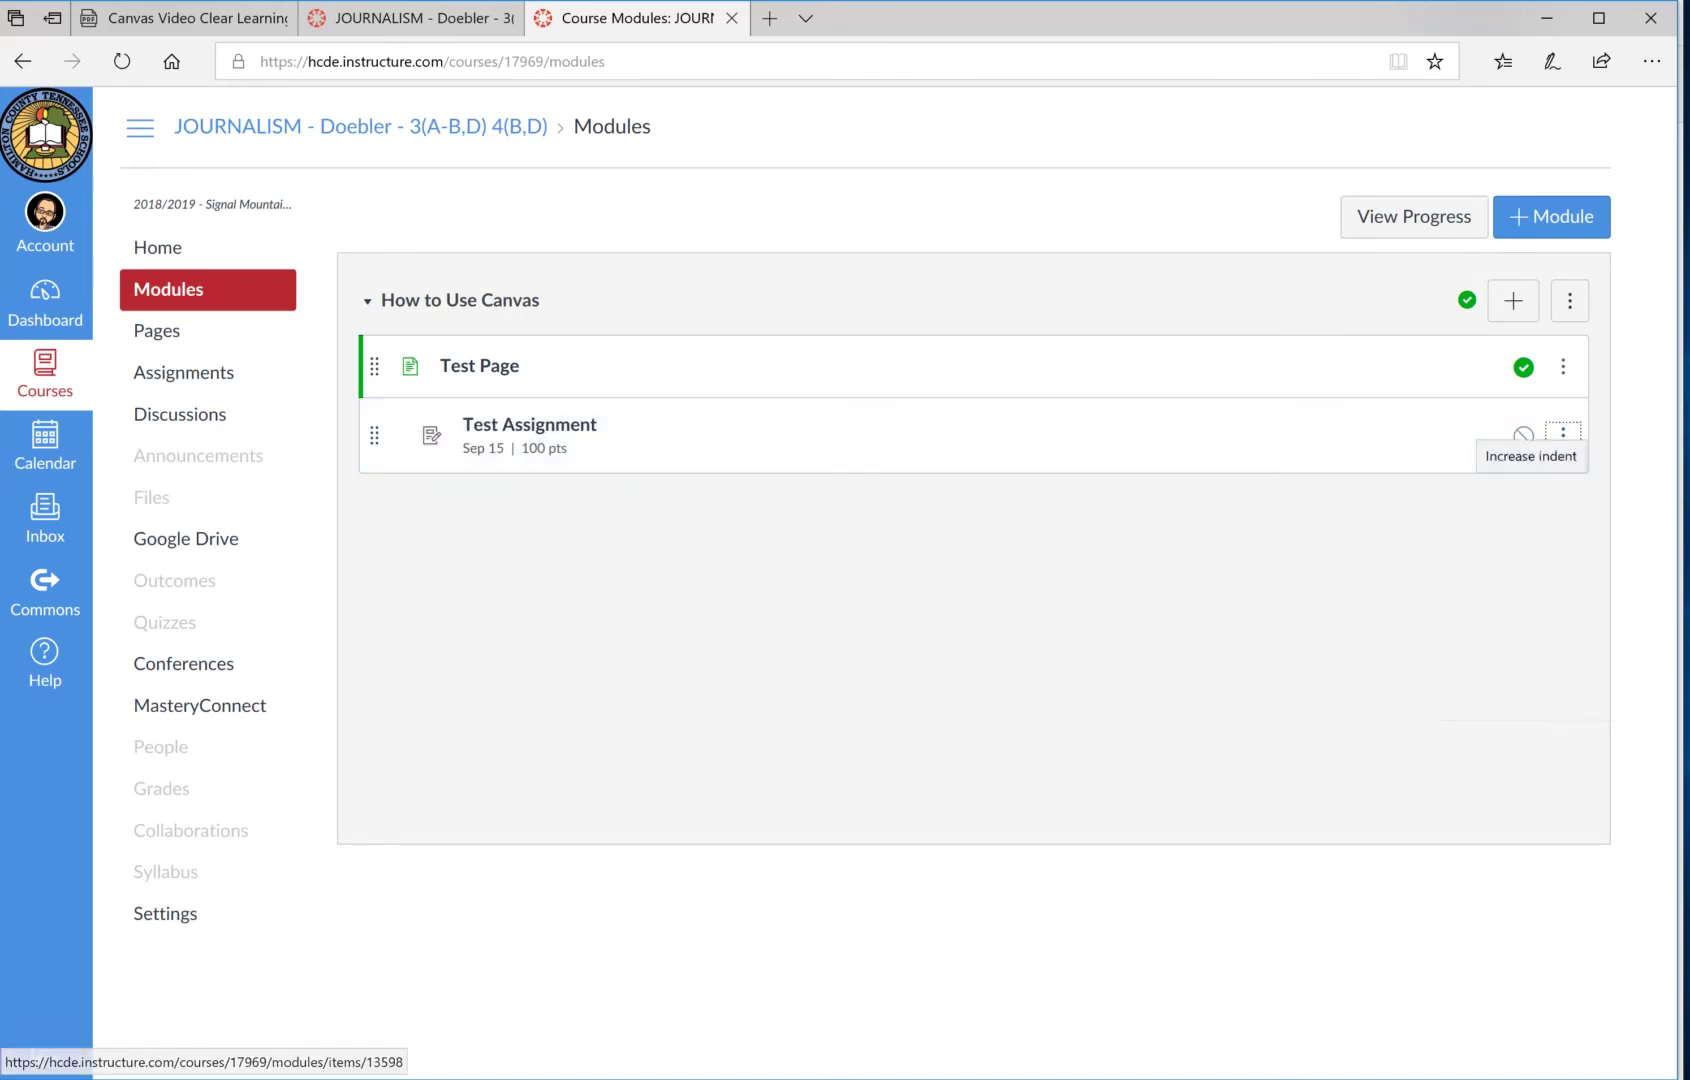
{"action": "left_click", "coordinate": [1563, 435]}
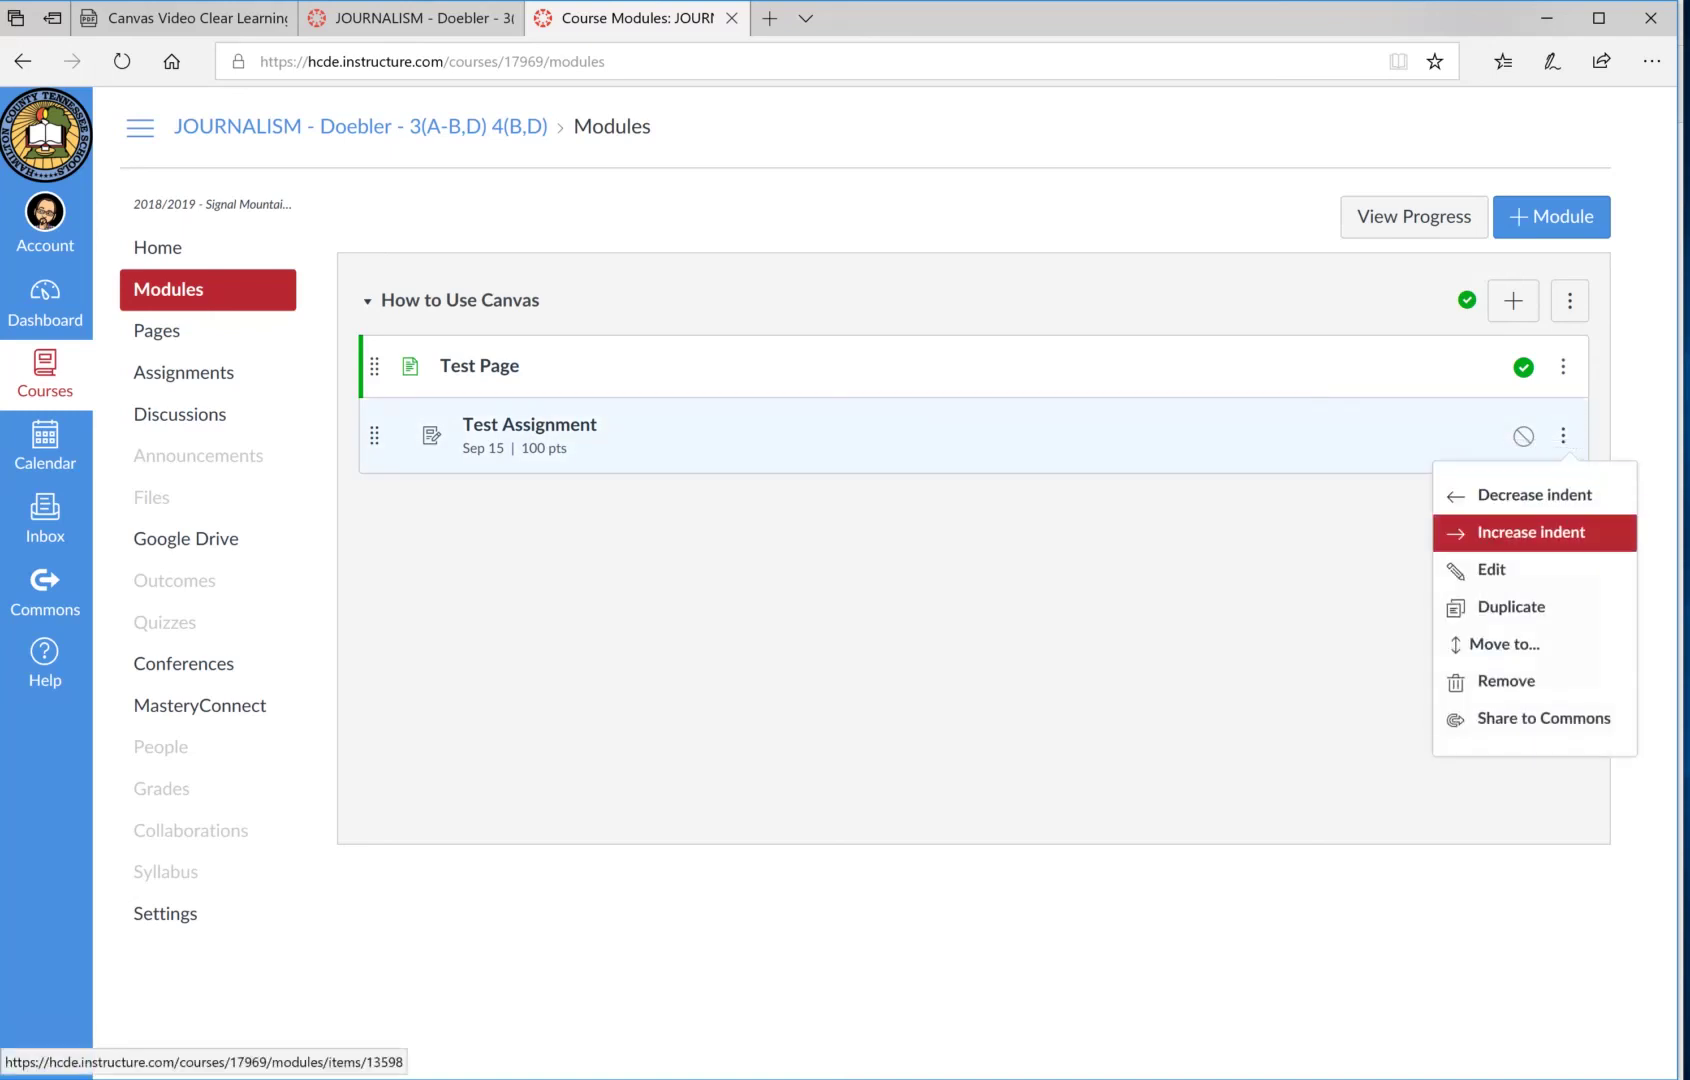
{"action": "left_click", "coordinate": [1531, 532]}
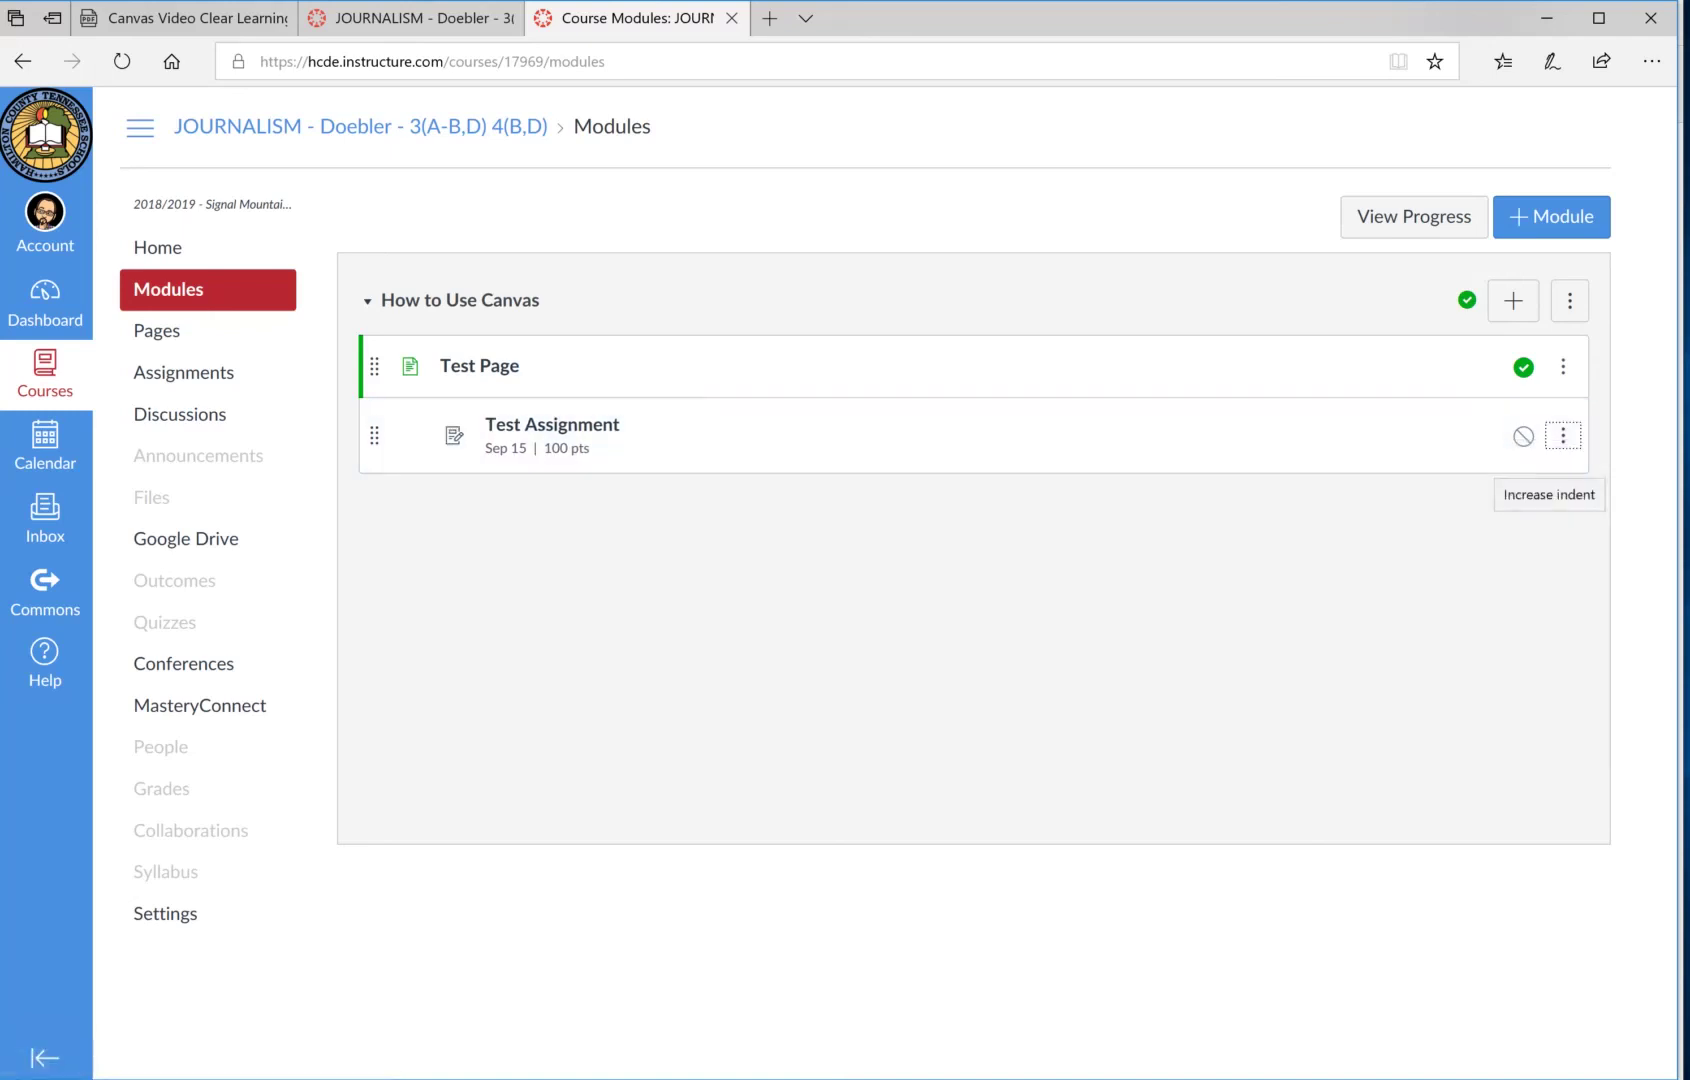
{"action": "left_click", "coordinate": [1563, 435]}
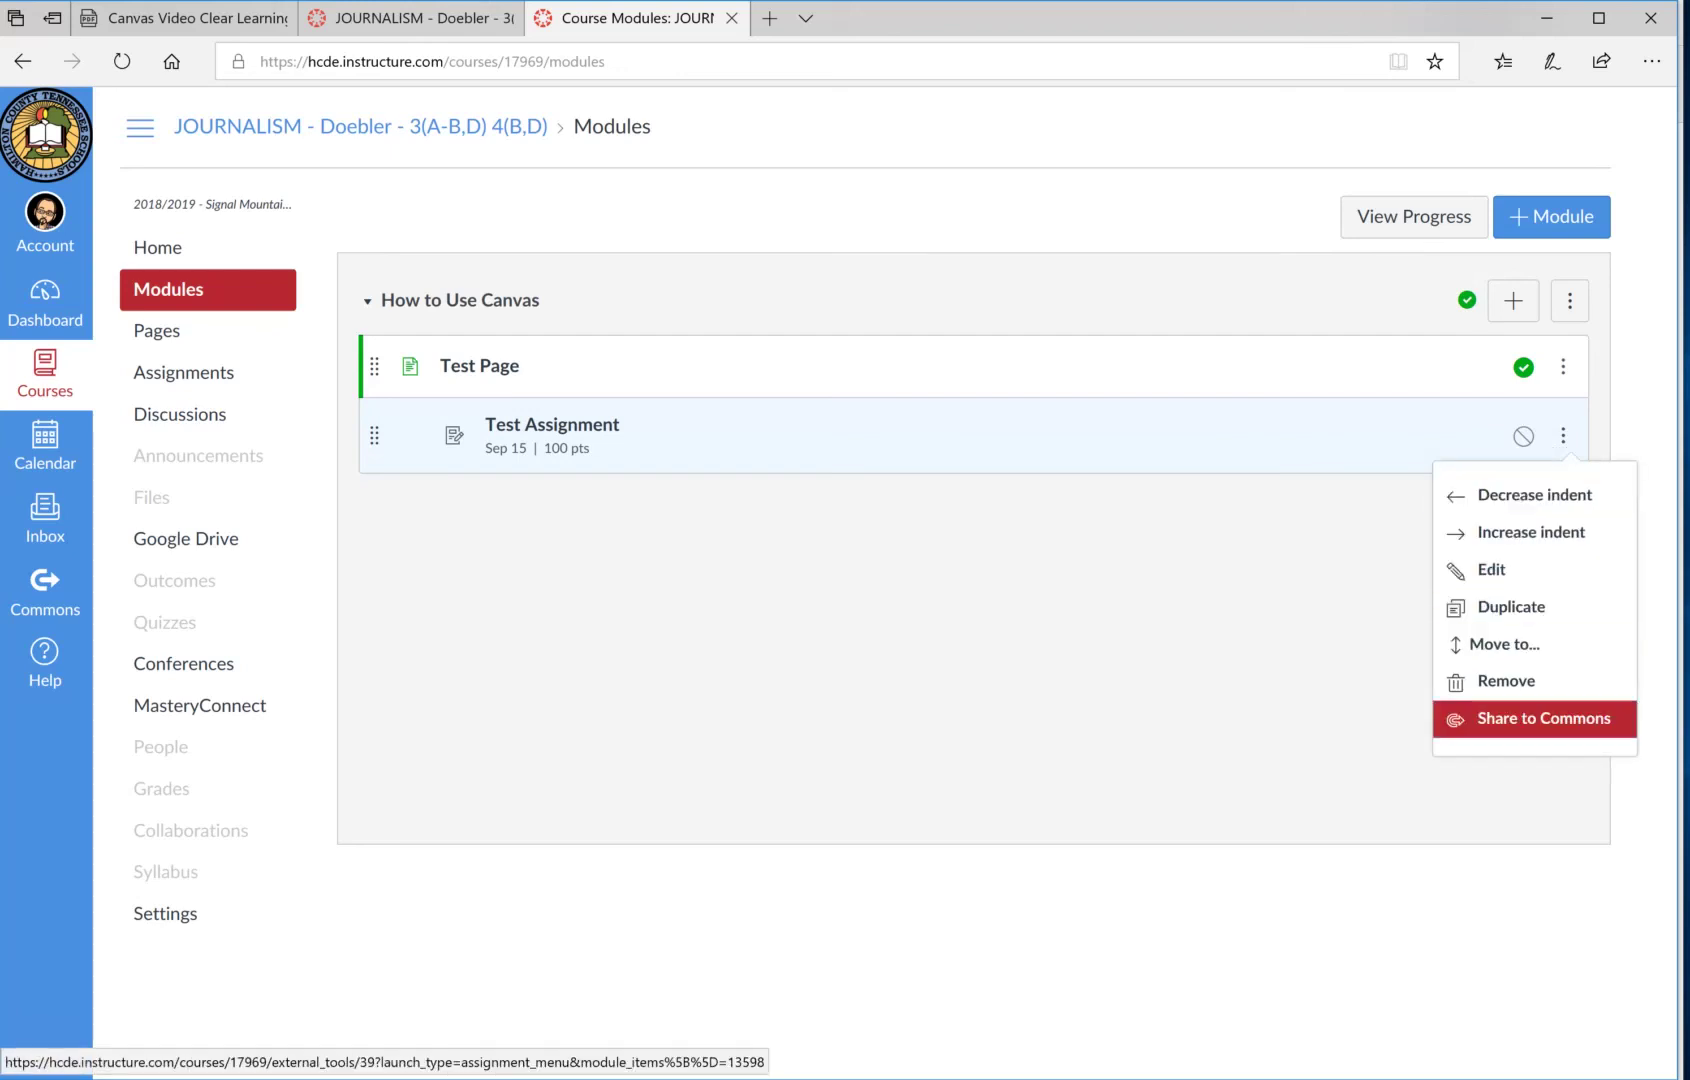
{"action": "key", "text": "Escape"}
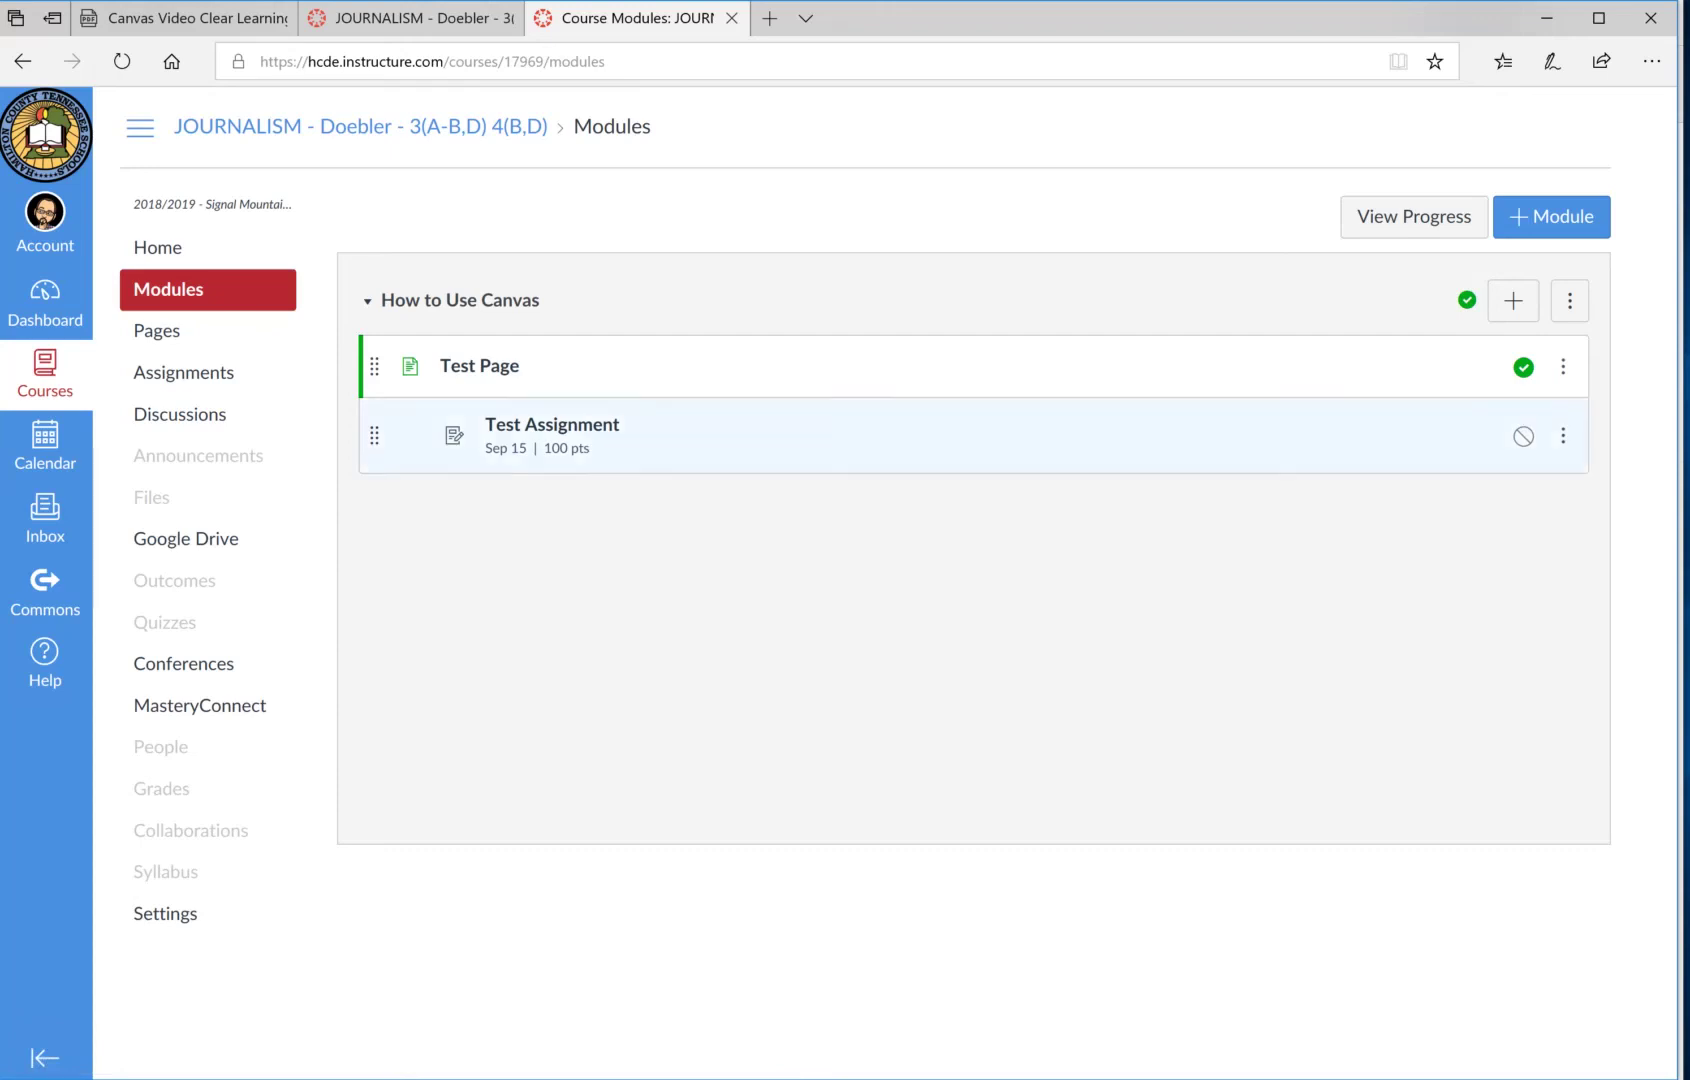
Start adding an item to the How to Use Canvas module and examine the URL and page name fields for an External URL.
{"action": "left_click", "coordinate": [1513, 300]}
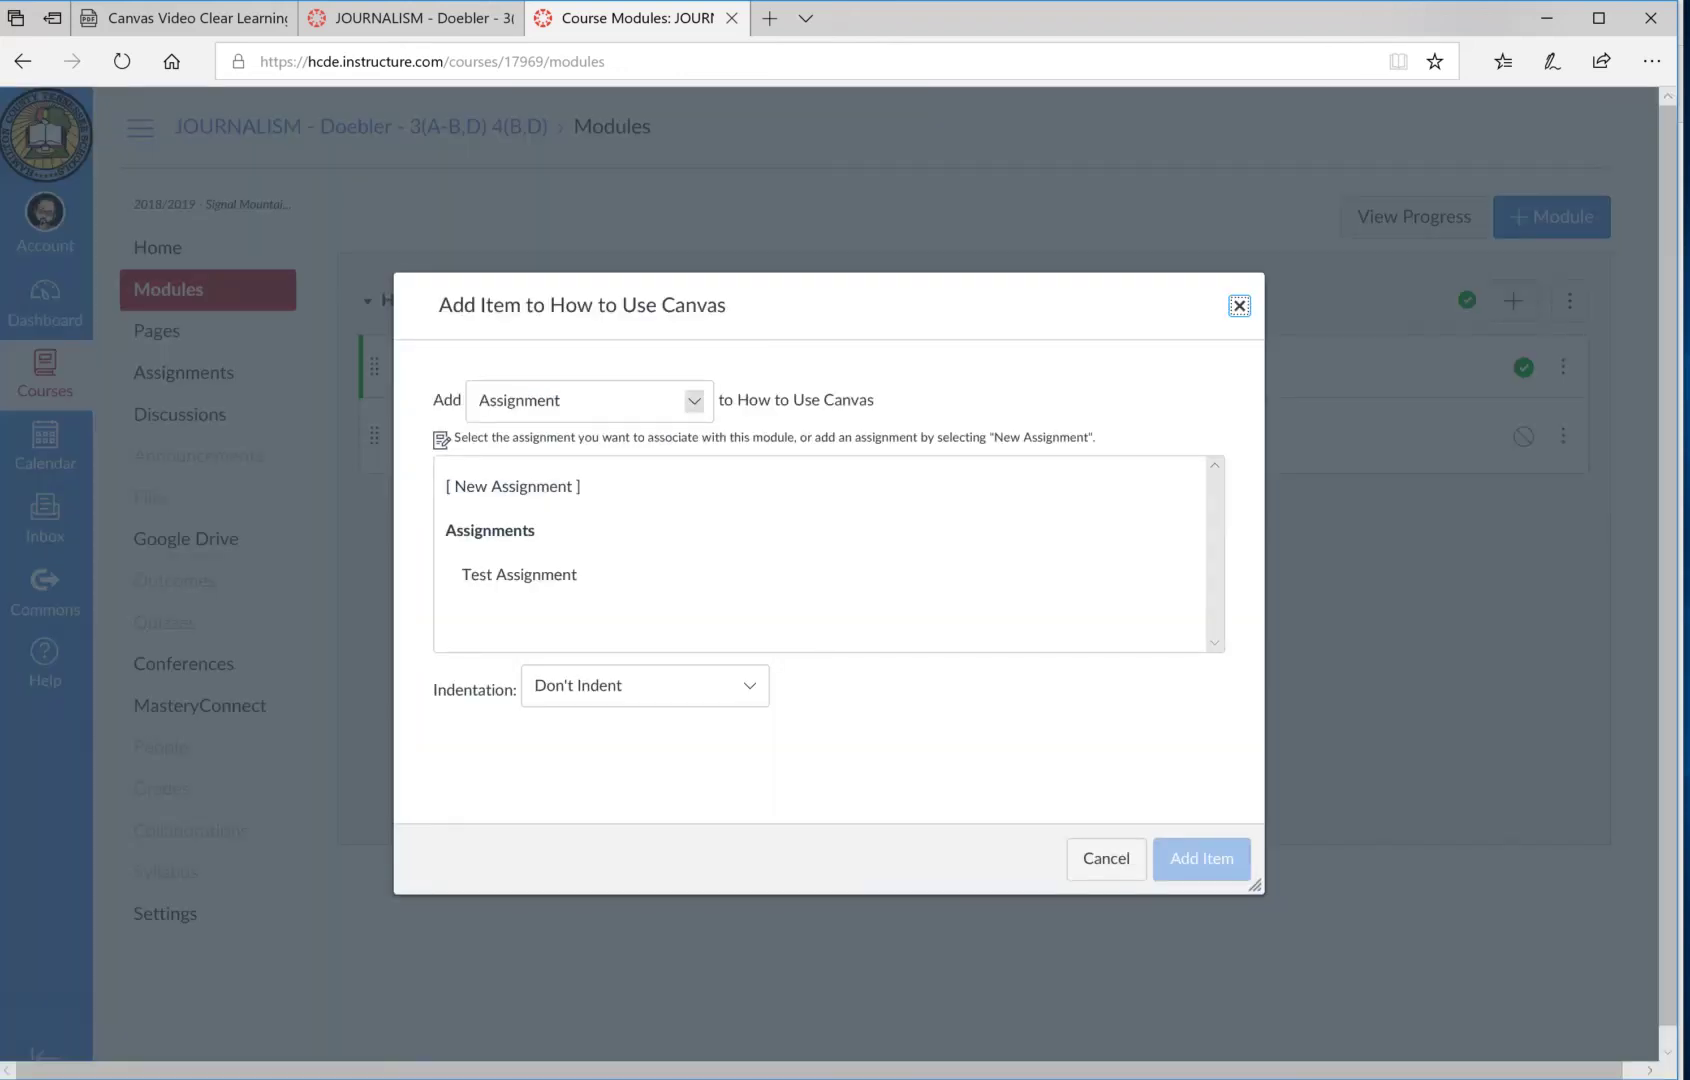
{"action": "left_click", "coordinate": [693, 401]}
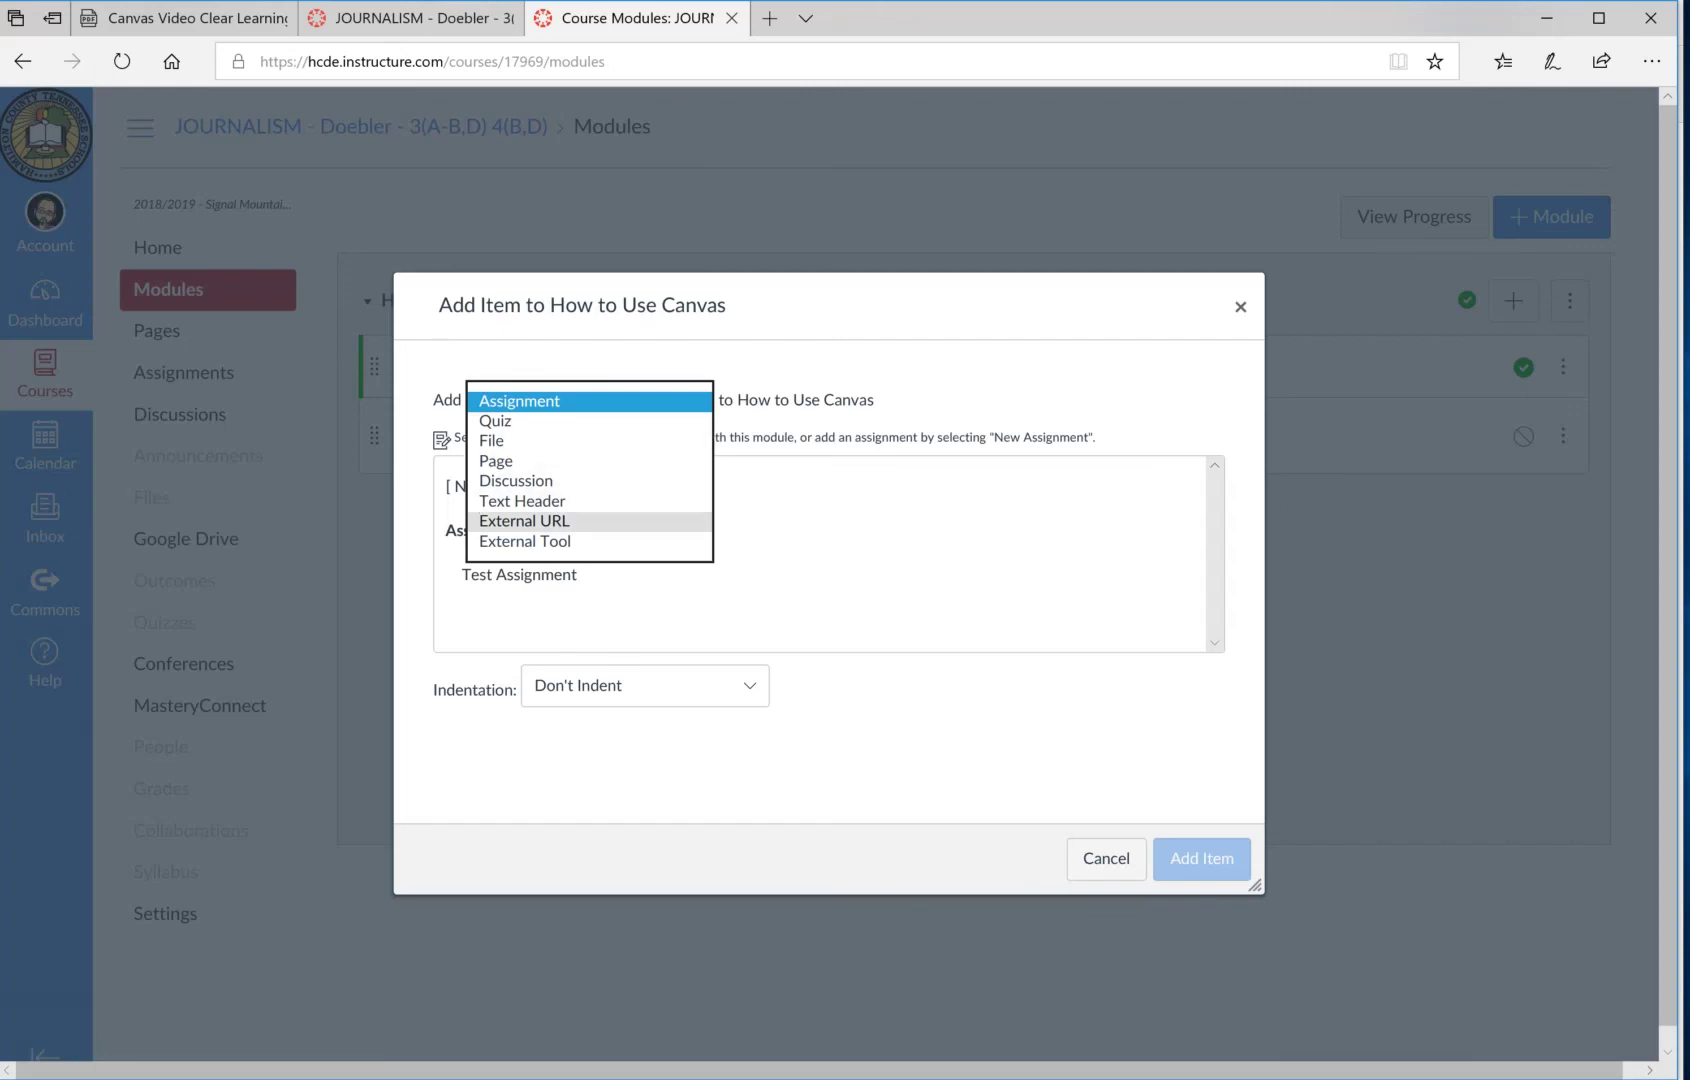
{"action": "left_click", "coordinate": [524, 520]}
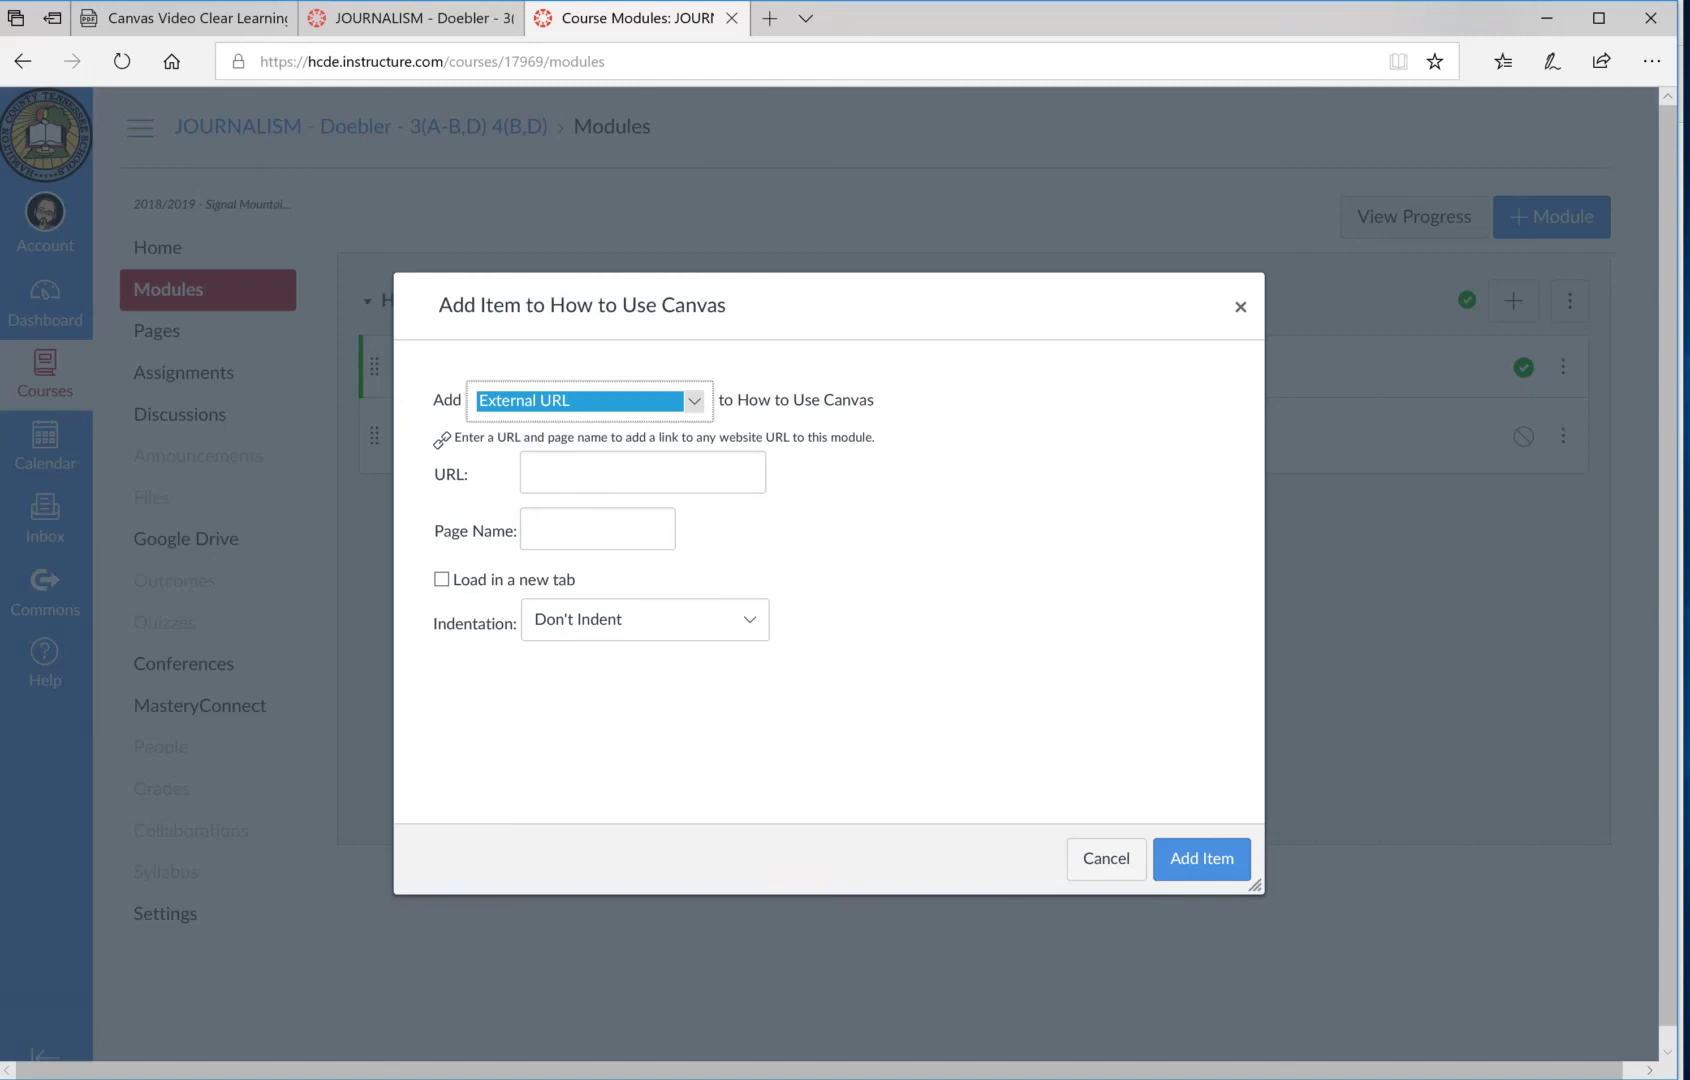
{"action": "left_click", "coordinate": [642, 472]}
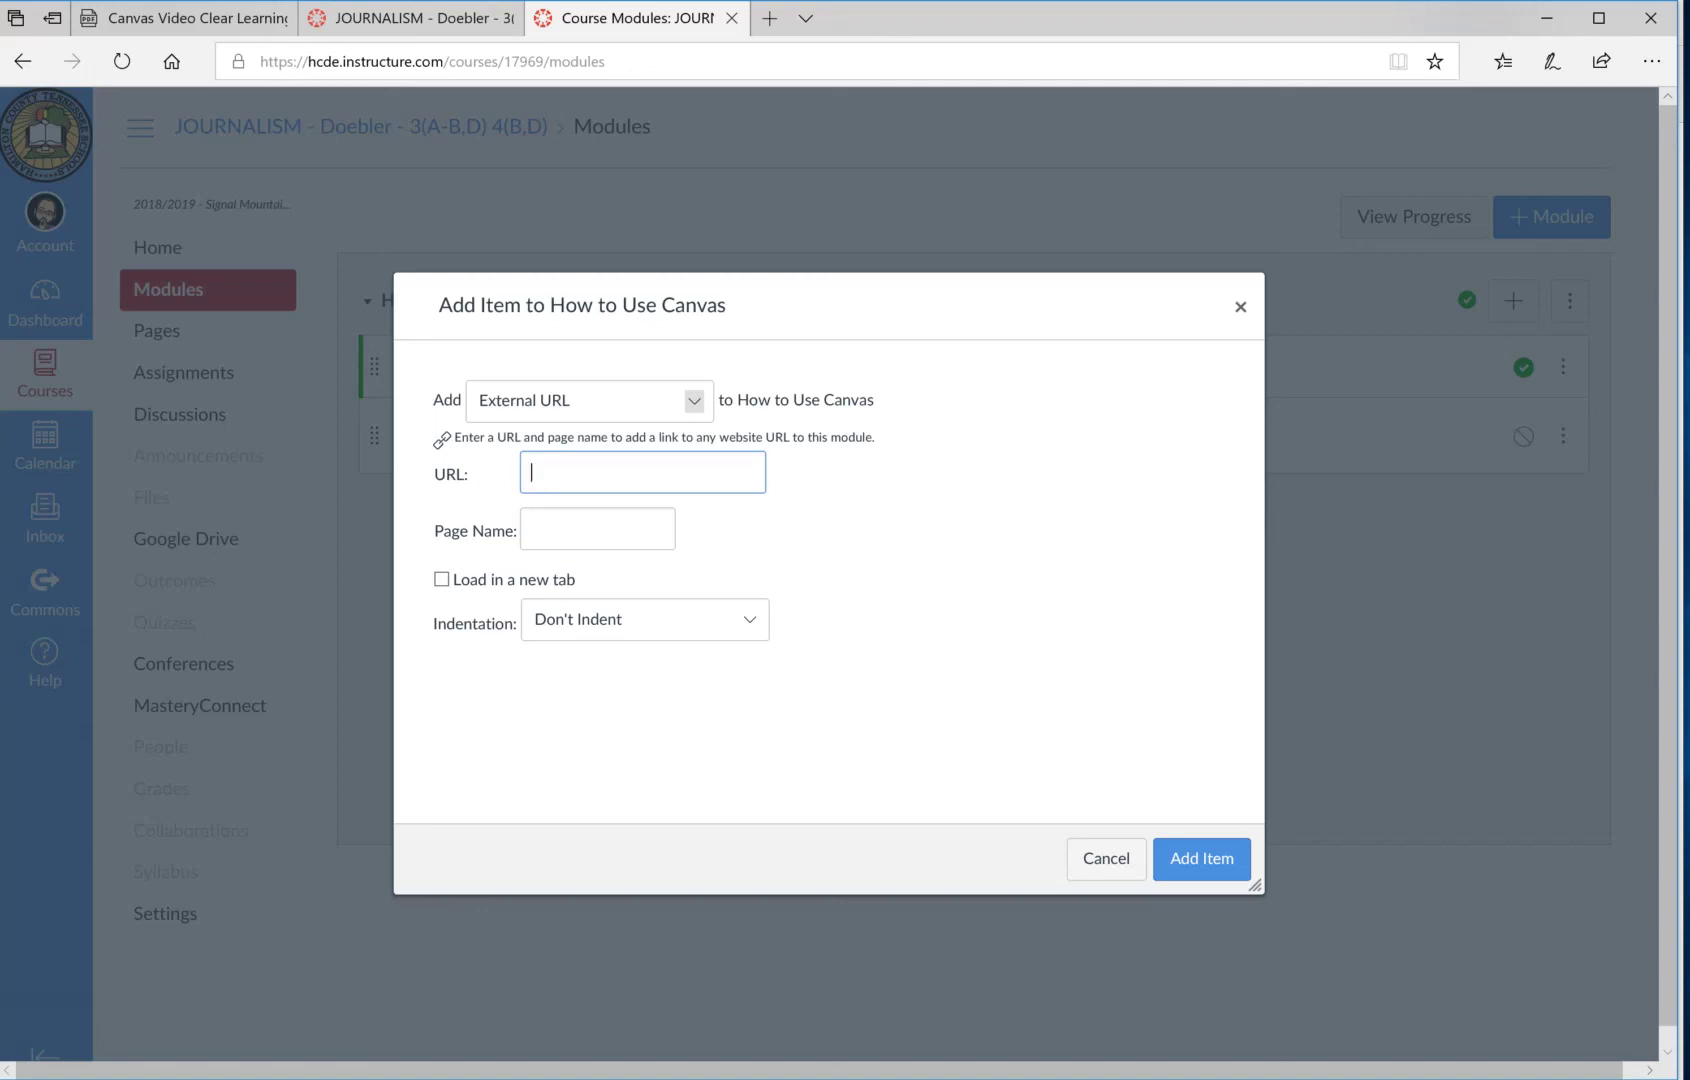
{"action": "left_click", "coordinate": [597, 529]}
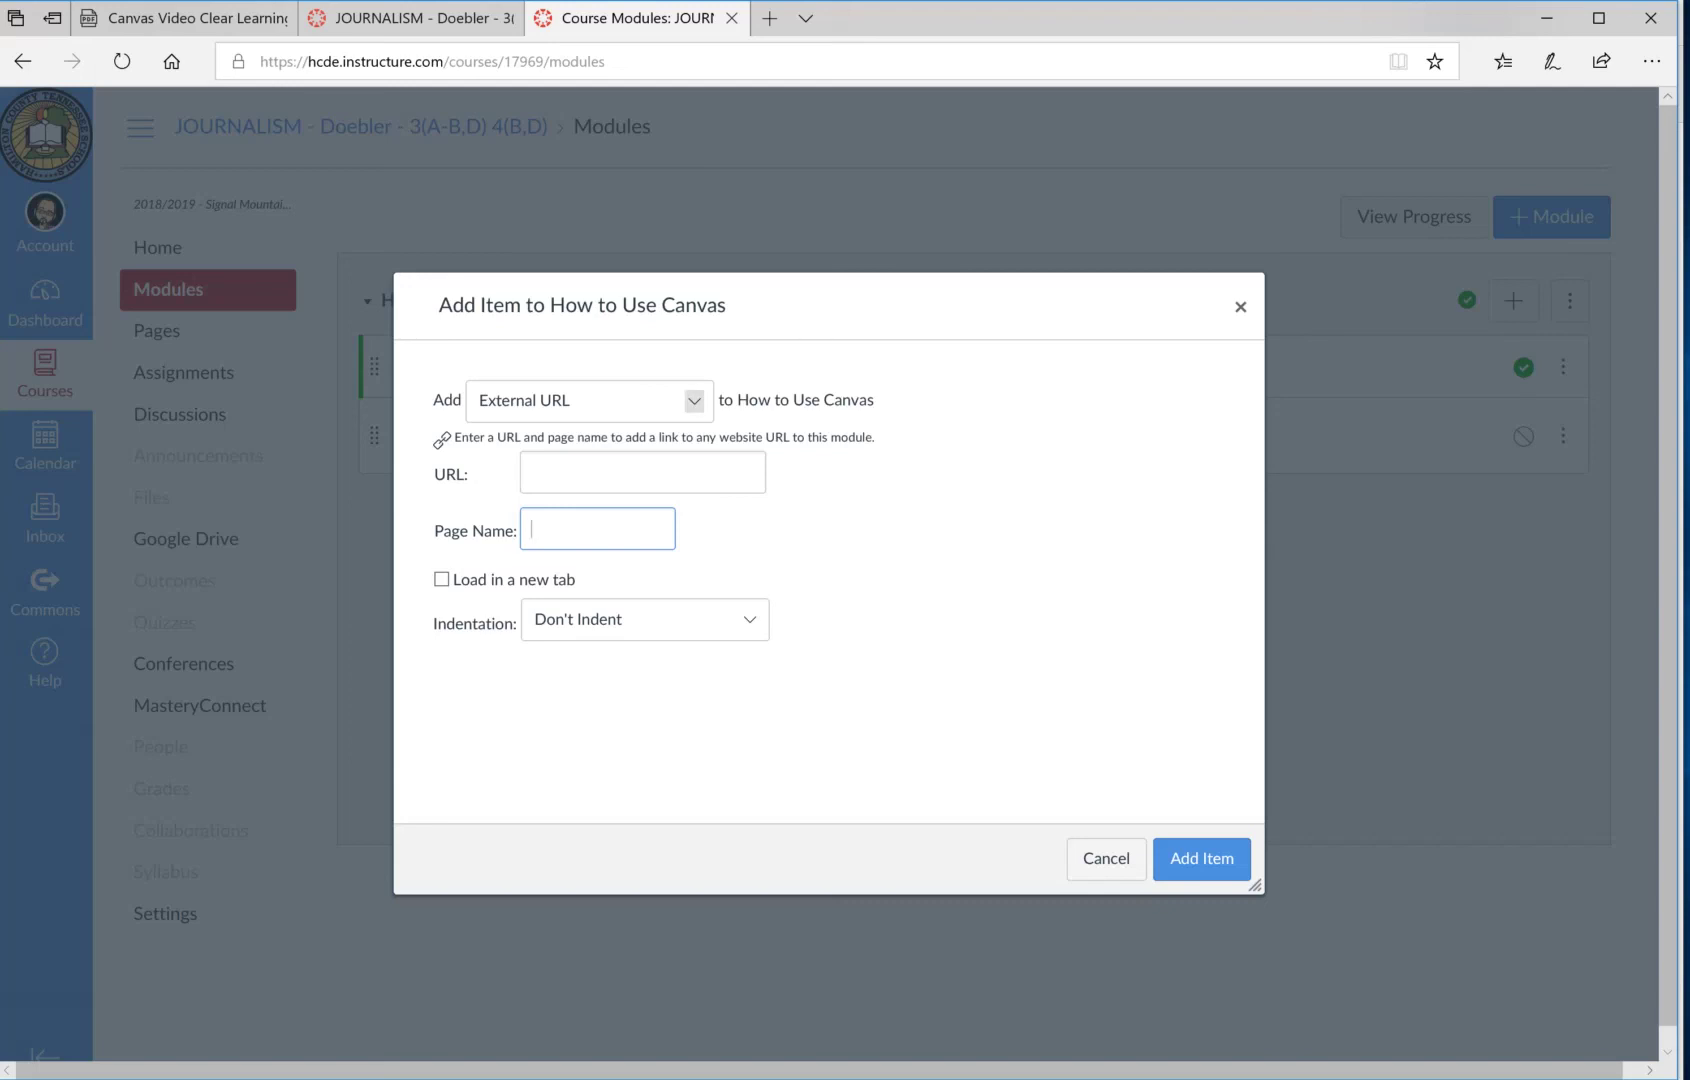
Switch the item type to Discussion and add a new topic named "Test Discussion" to the module without indentation.
{"action": "left_click", "coordinate": [693, 400]}
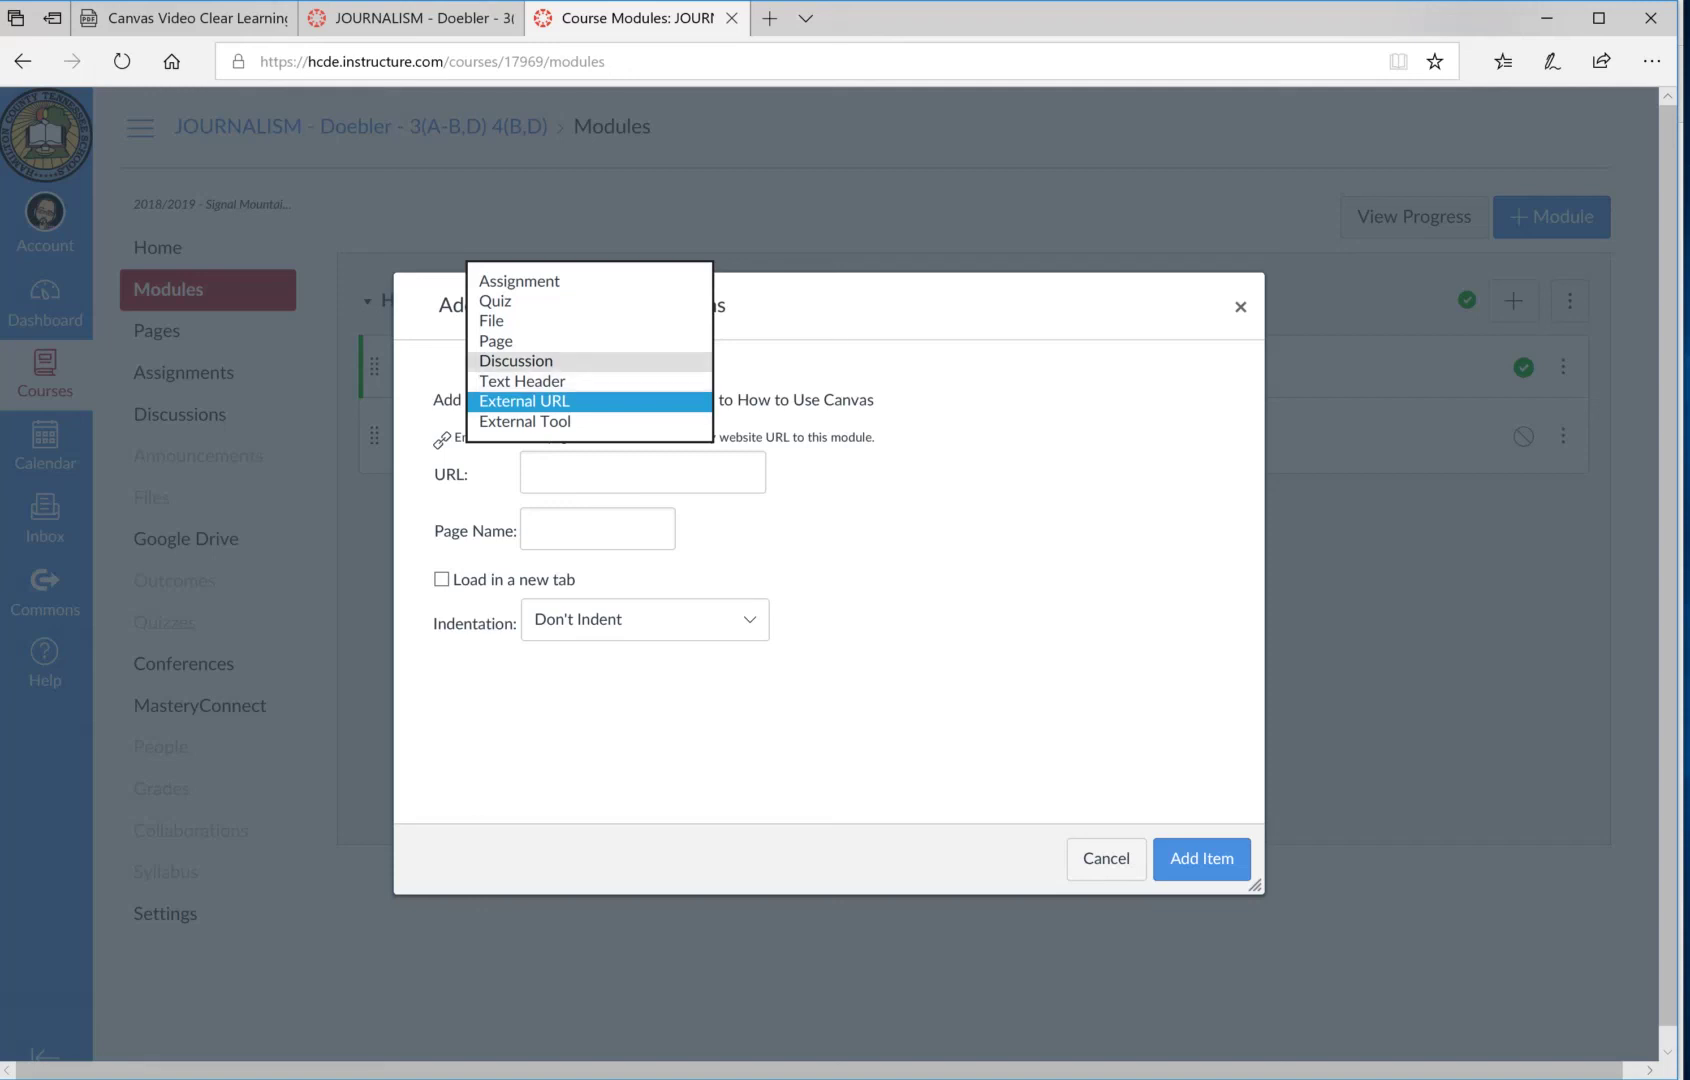
{"action": "left_click", "coordinate": [516, 361]}
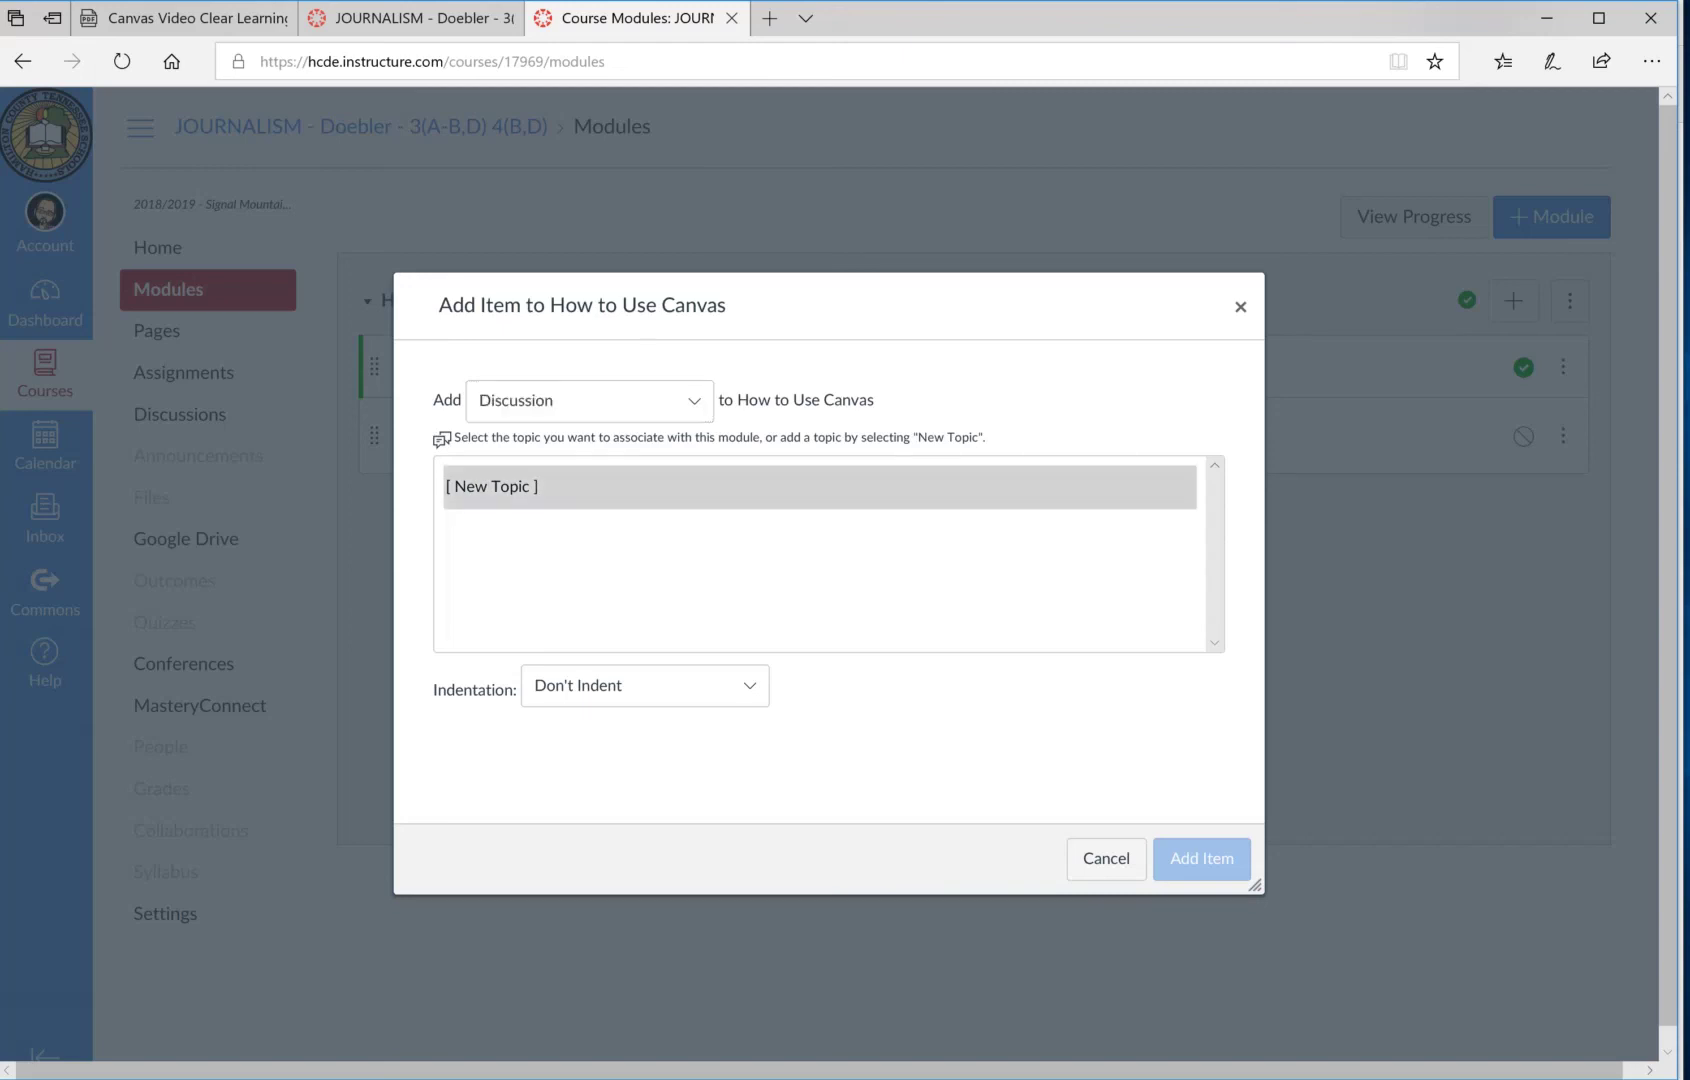
{"action": "left_click", "coordinate": [492, 486]}
{"action": "left_click", "coordinate": [651, 691]}
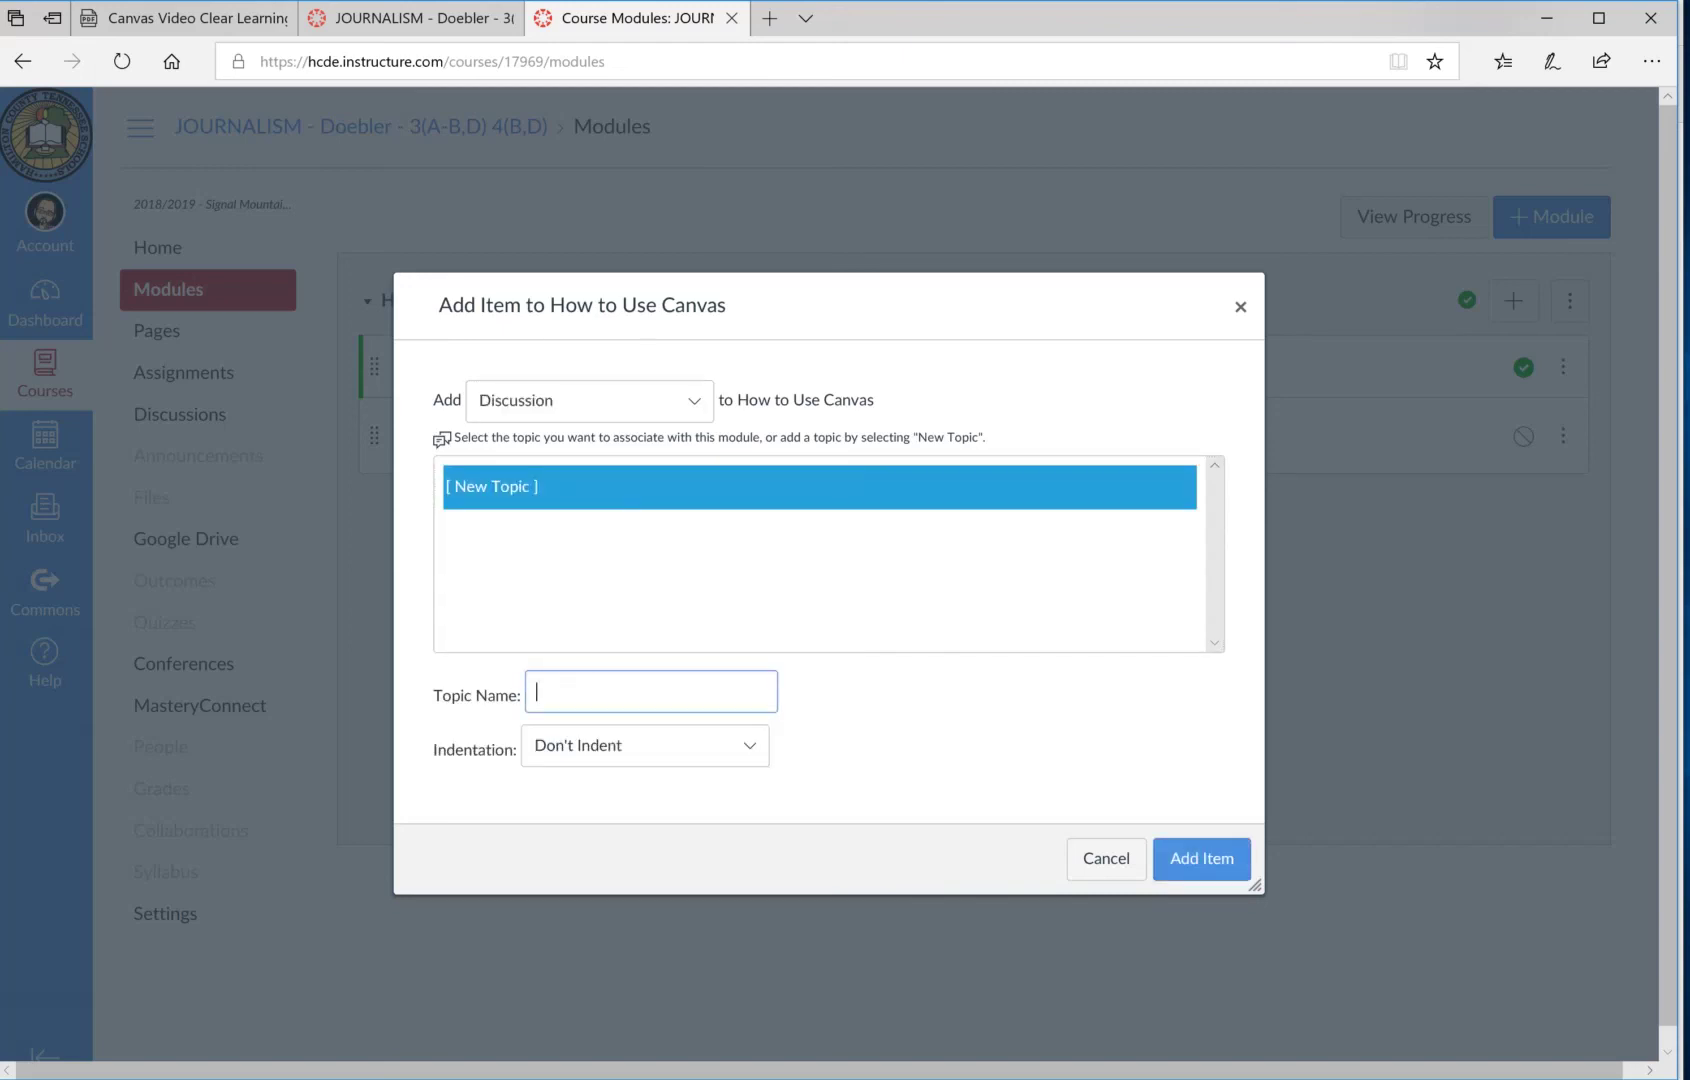
{"action": "type", "text": "Test Discussion"}
{"action": "key", "text": "Return"}
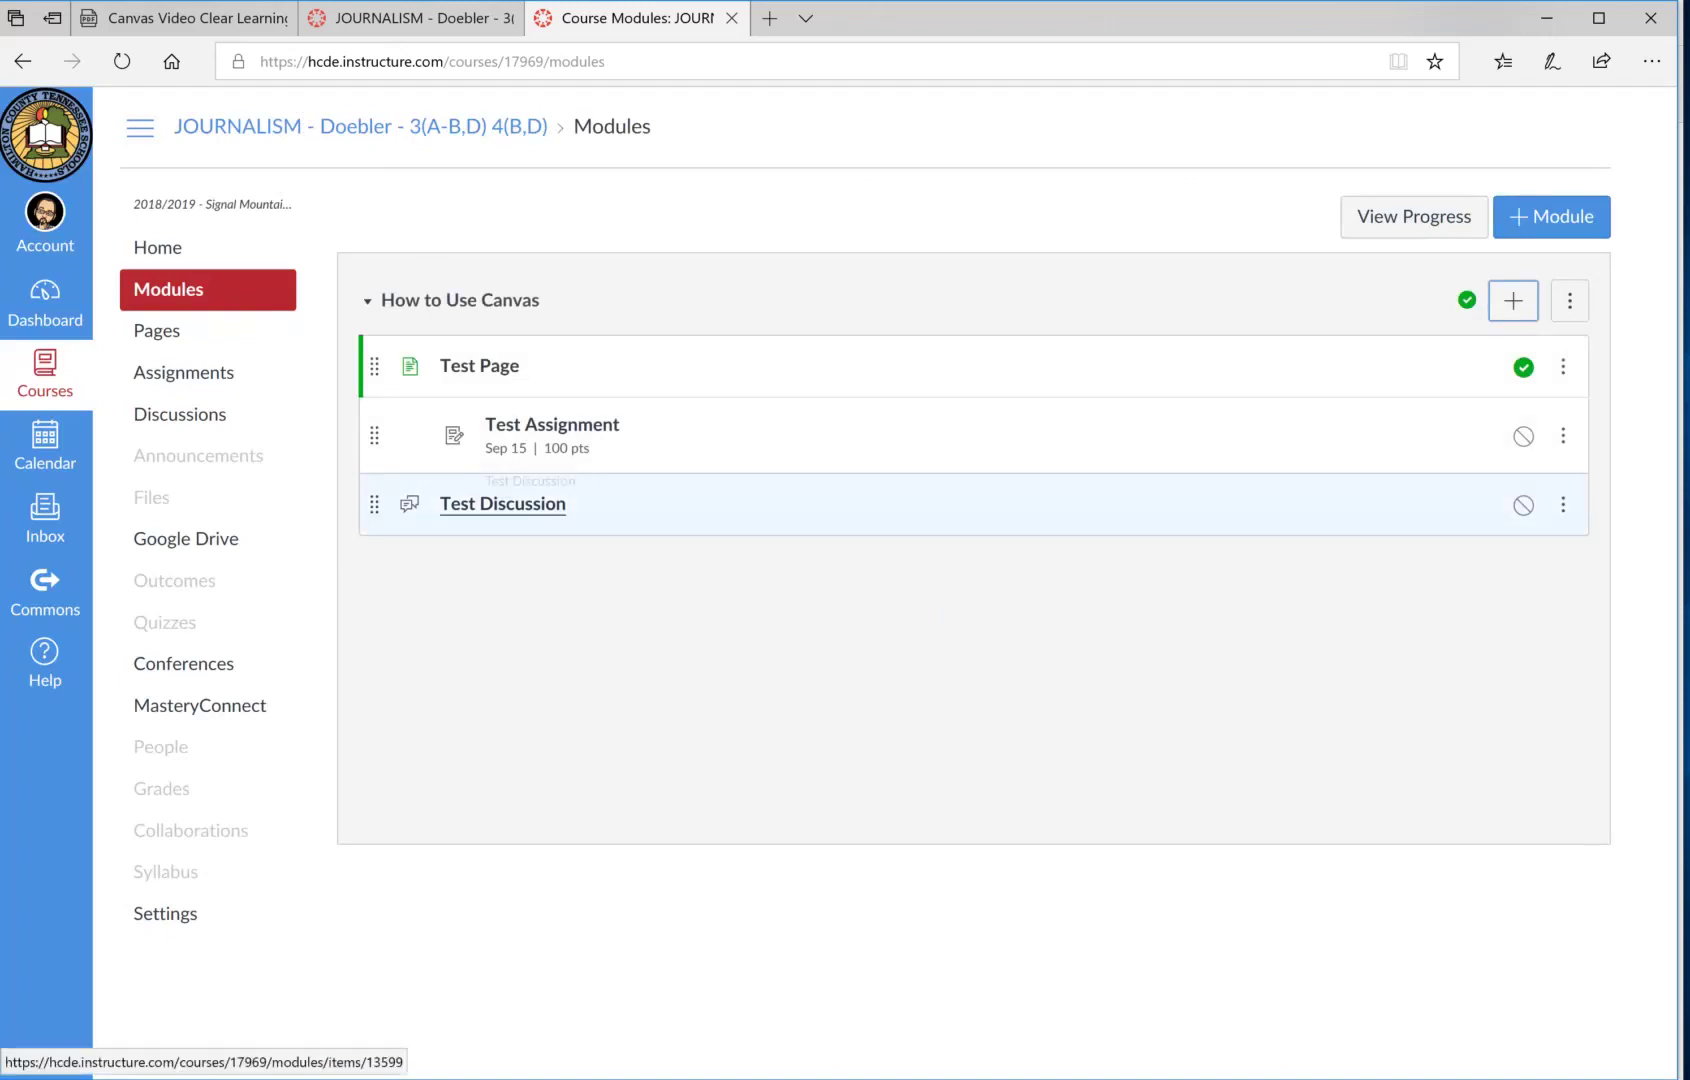
Edit Test Discussion and enter the prompt "What did the cinematography accomplish in revealing character?".
{"action": "left_click", "coordinate": [503, 503]}
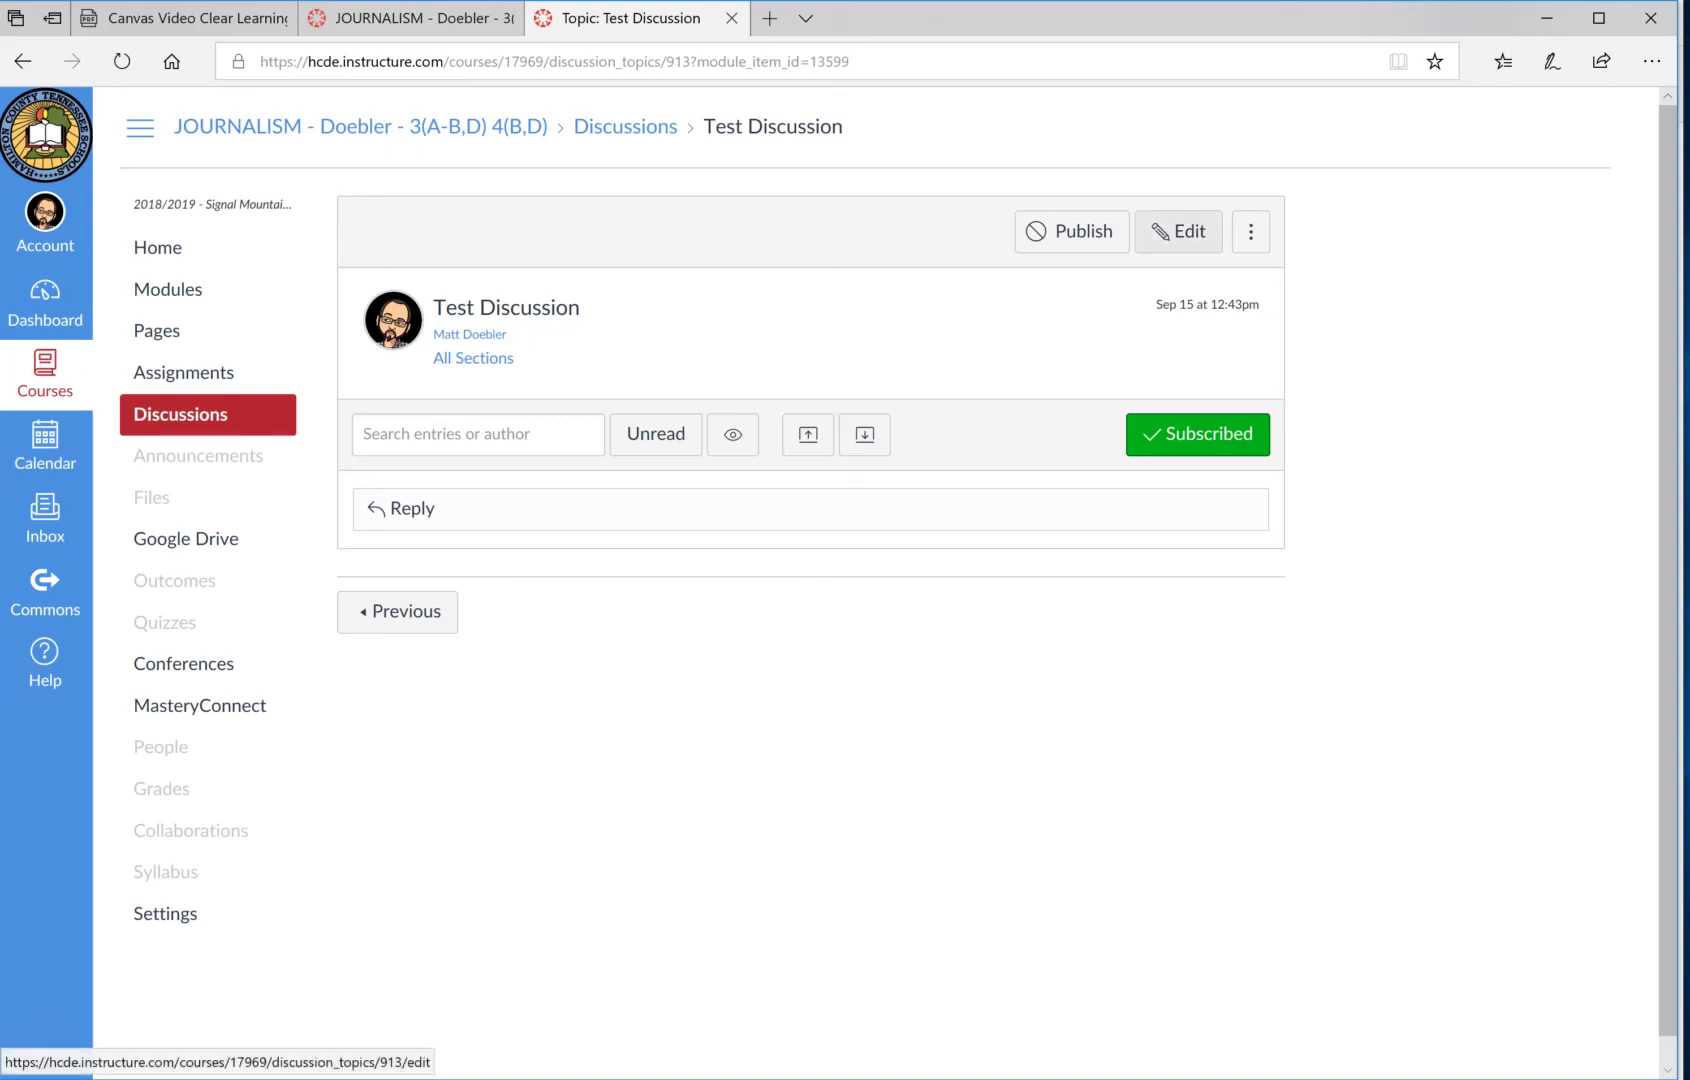
{"action": "left_click", "coordinate": [1178, 231]}
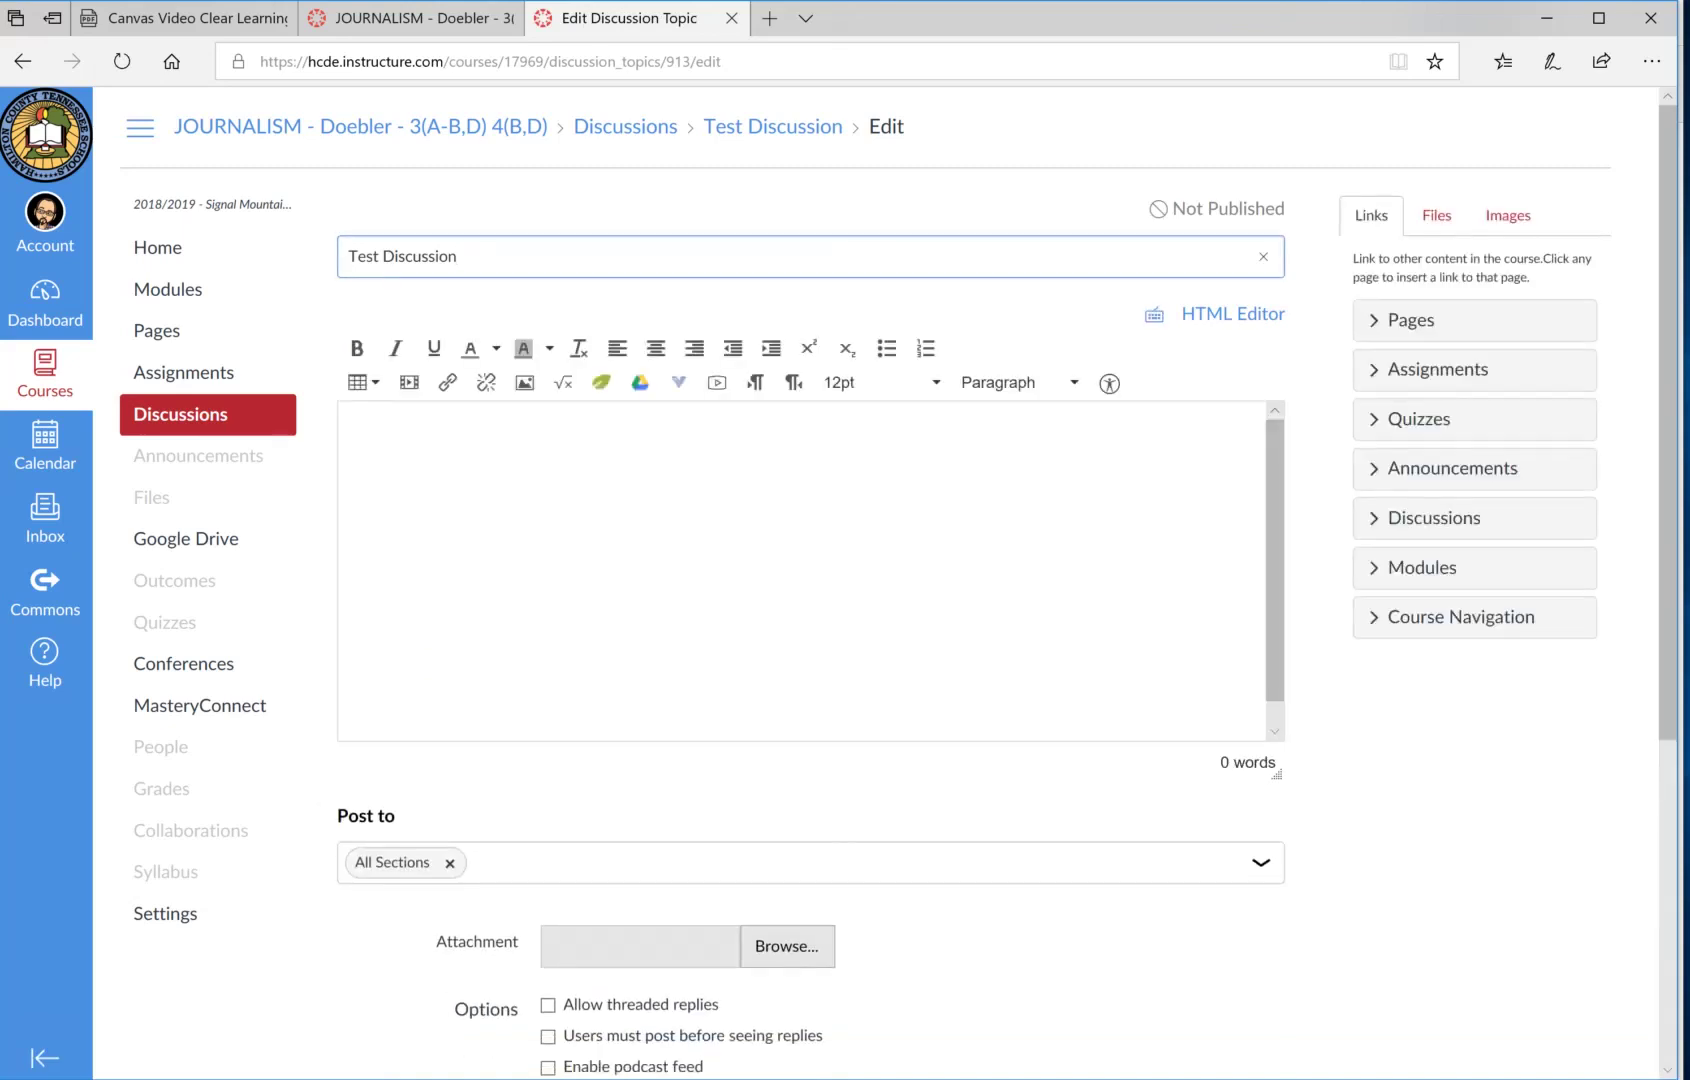
{"action": "left_click", "coordinate": [351, 429]}
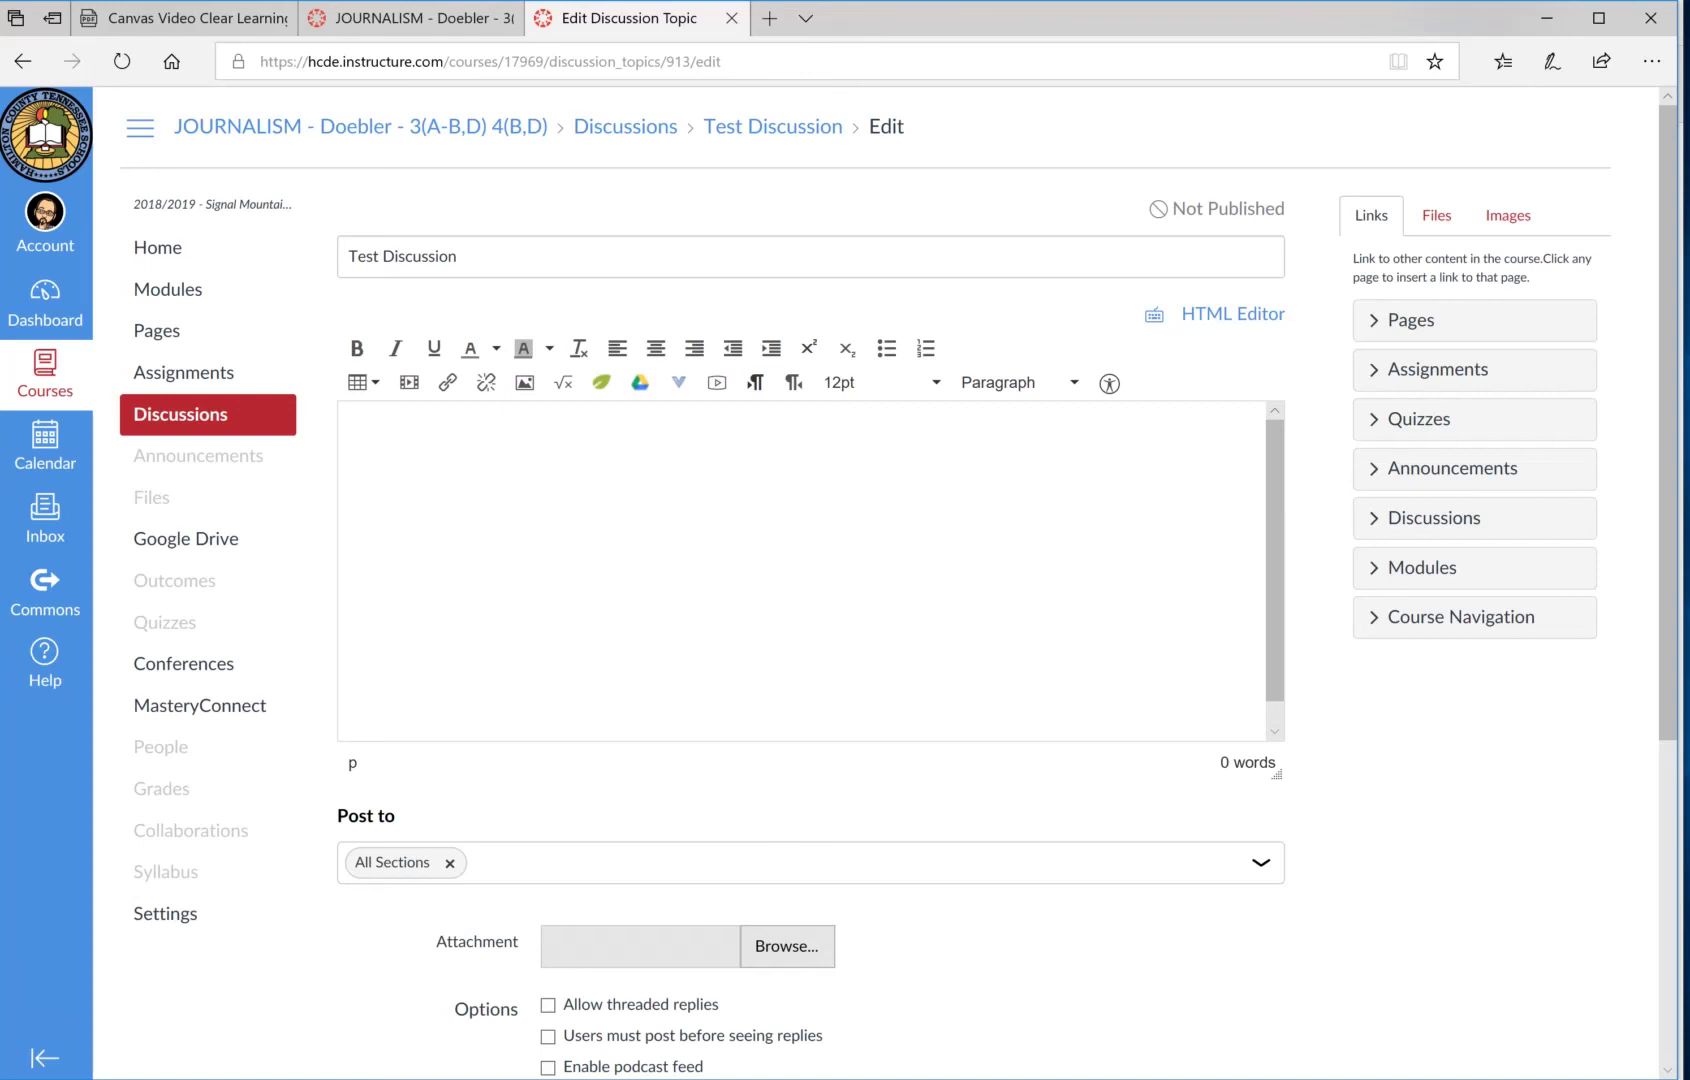
{"action": "type", "text": "What did"}
{"action": "key", "text": "BackSpace"}
{"action": "key", "text": "BackSpace"}
{"action": "key", "text": "BackSpace"}
{"action": "type", "text": "did the cinematography"}
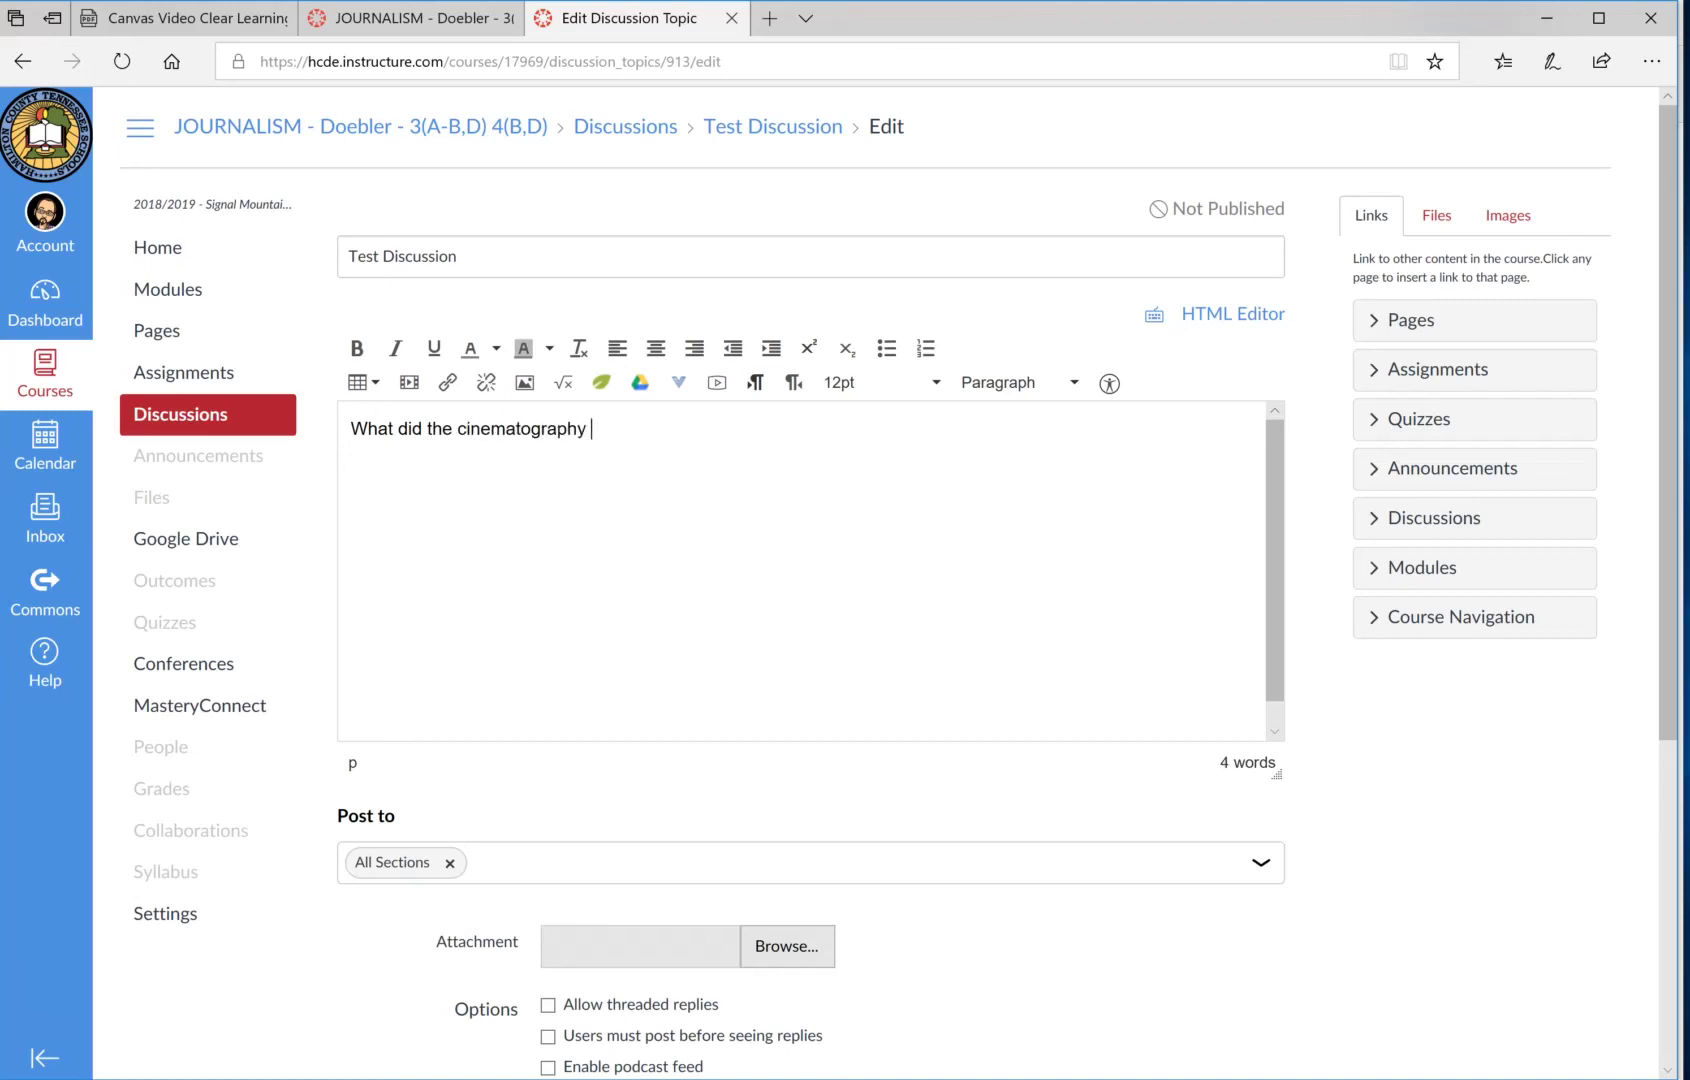
{"action": "type", "text": " accomplish in revealing cha"}
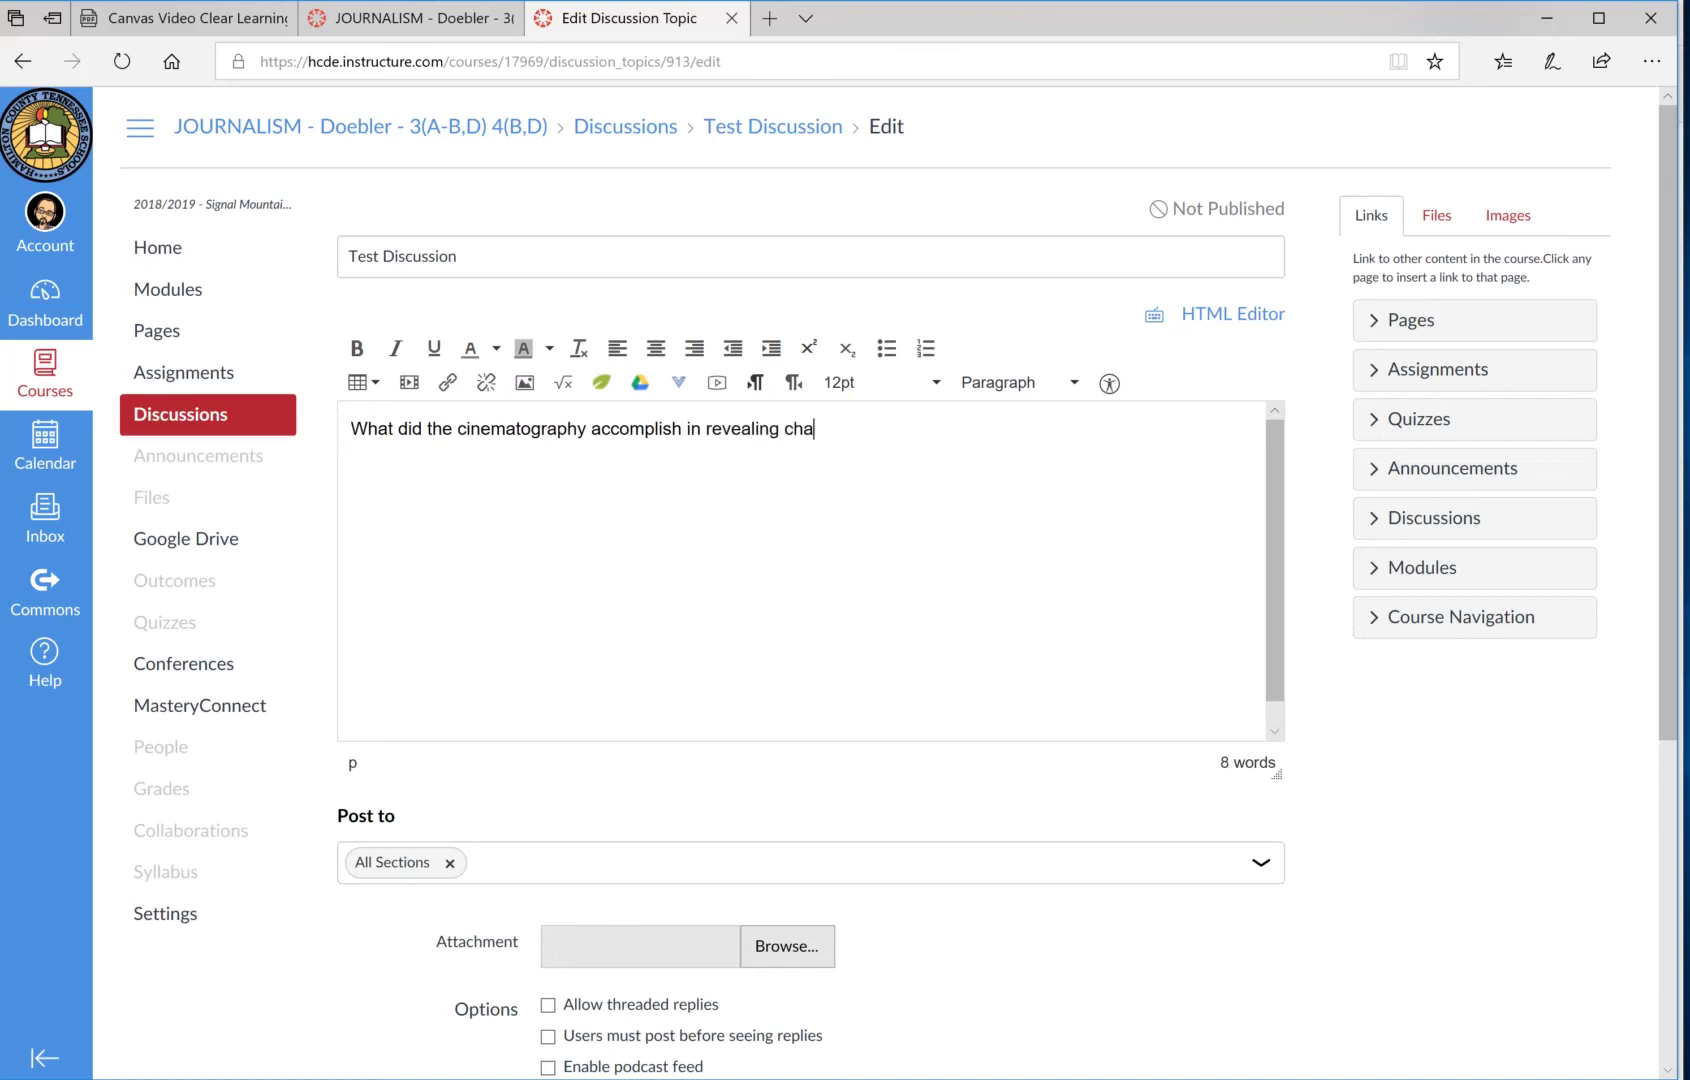
{"action": "type", "text": "racter?"}
{"action": "scroll", "coordinate": [845, 580], "scroll_direction": "down", "scroll_amount": 2}
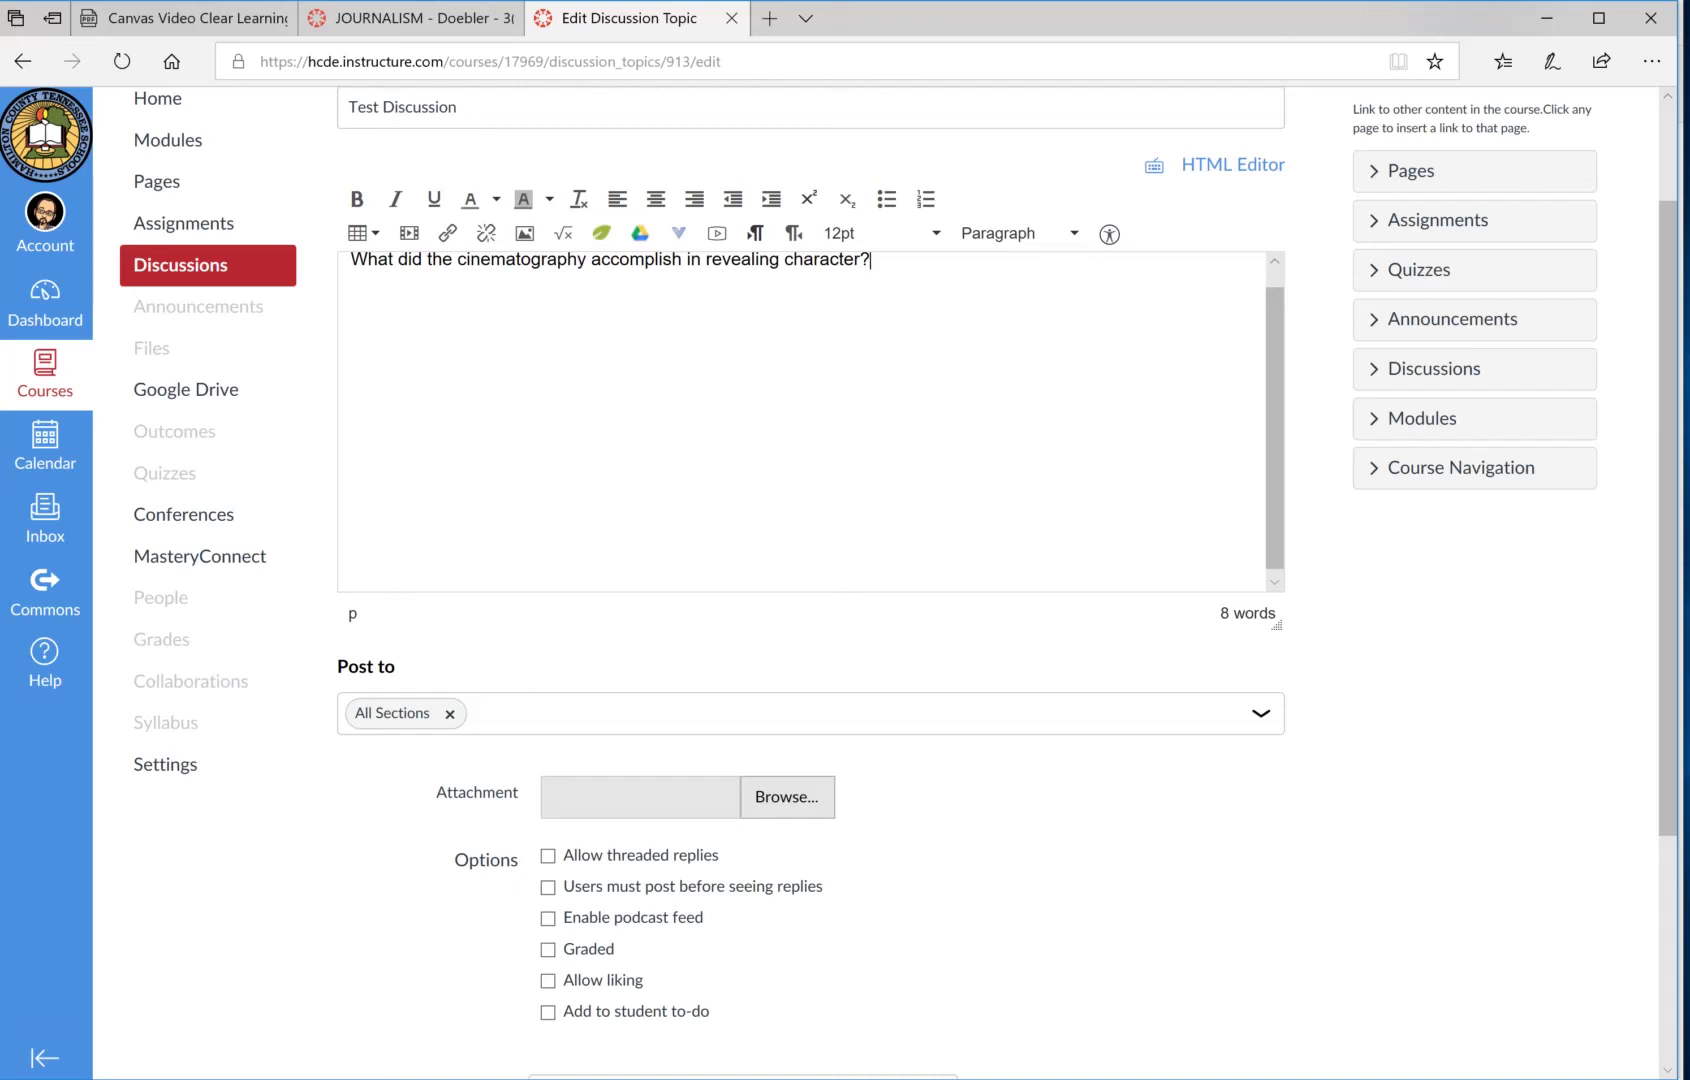
Enable the "Users must post before seeing replies", "Graded" and "Allow liking" options for Test Discussion.
{"action": "scroll", "coordinate": [845, 580], "scroll_direction": "down", "scroll_amount": 2}
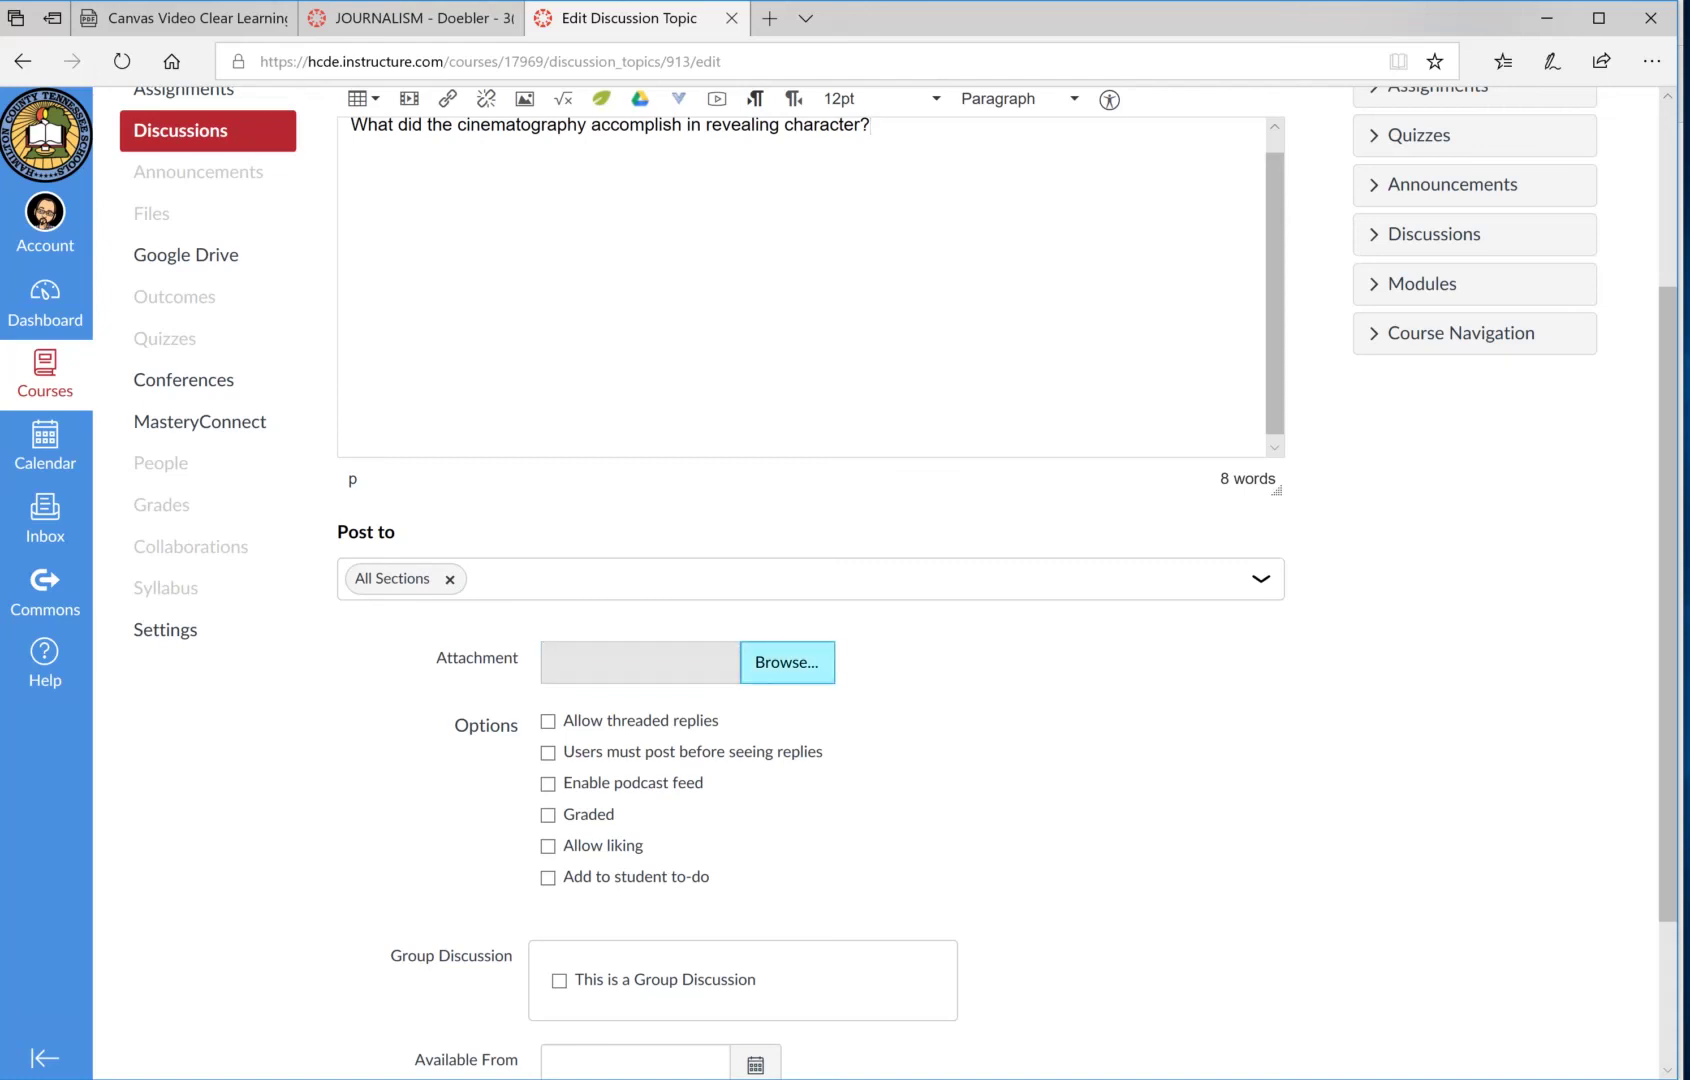
{"action": "scroll", "coordinate": [787, 662], "scroll_direction": "down", "scroll_amount": 1}
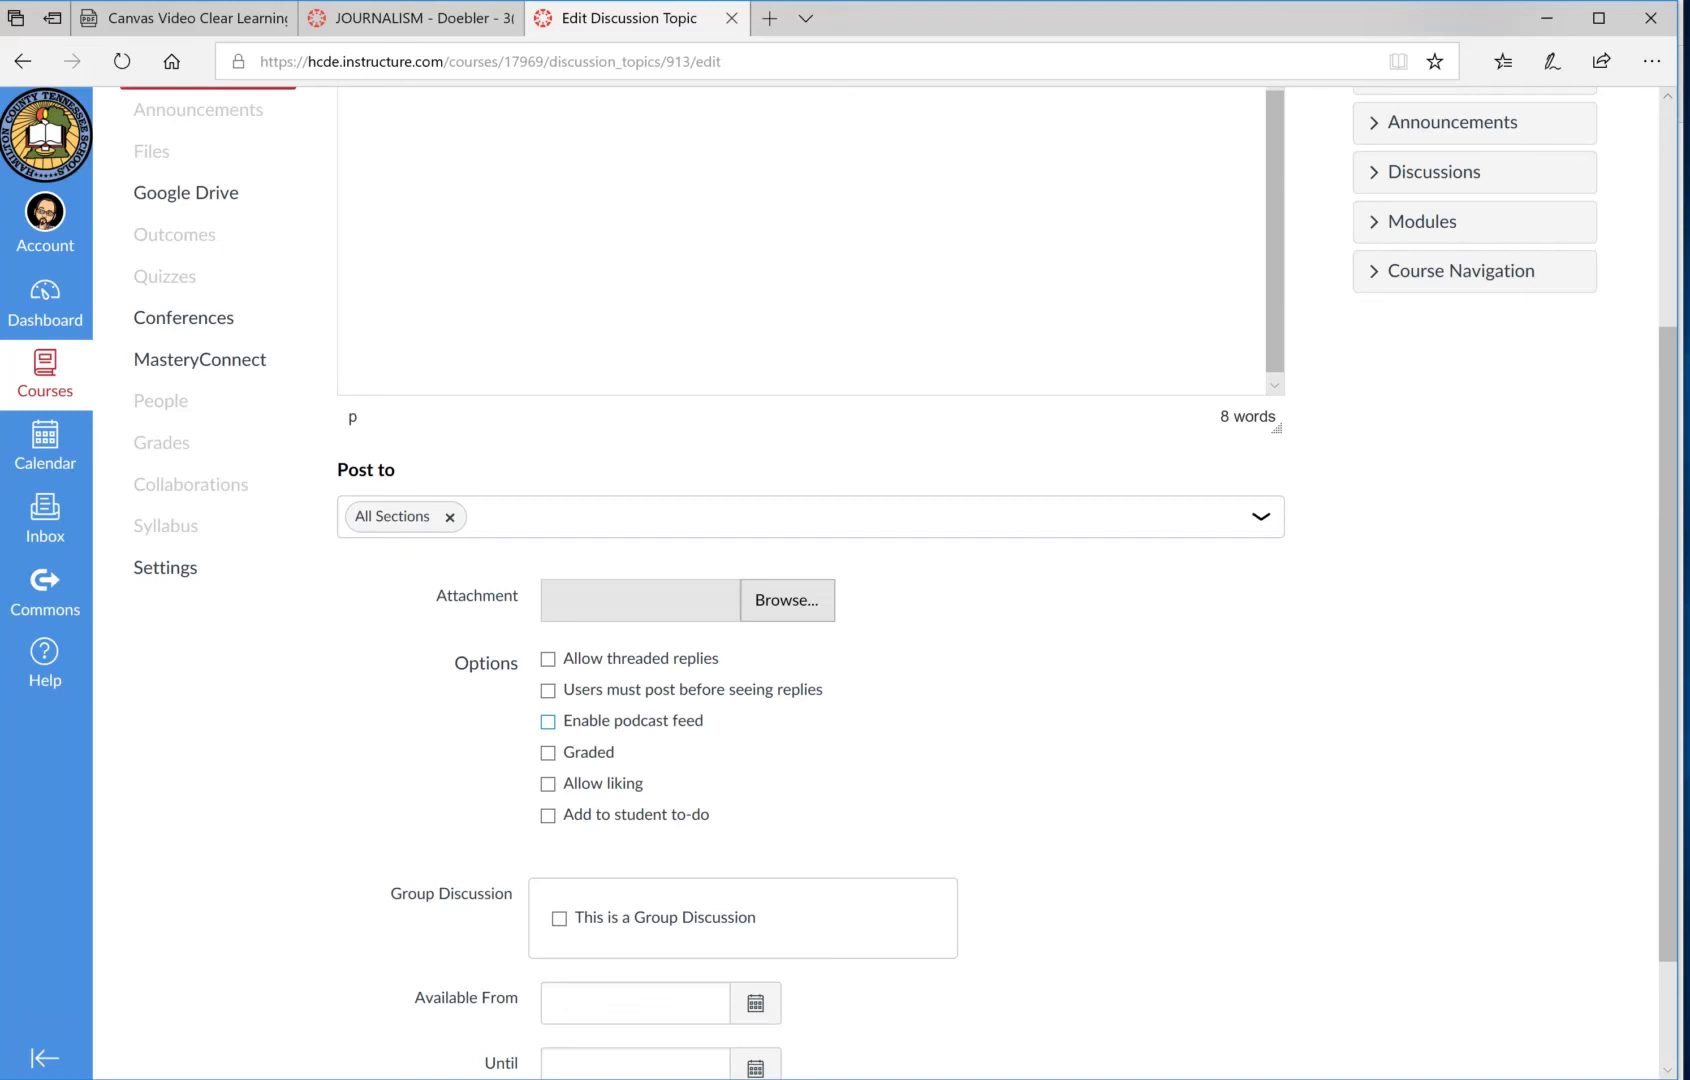
{"action": "key", "text": "space"}
{"action": "key", "text": "space"}
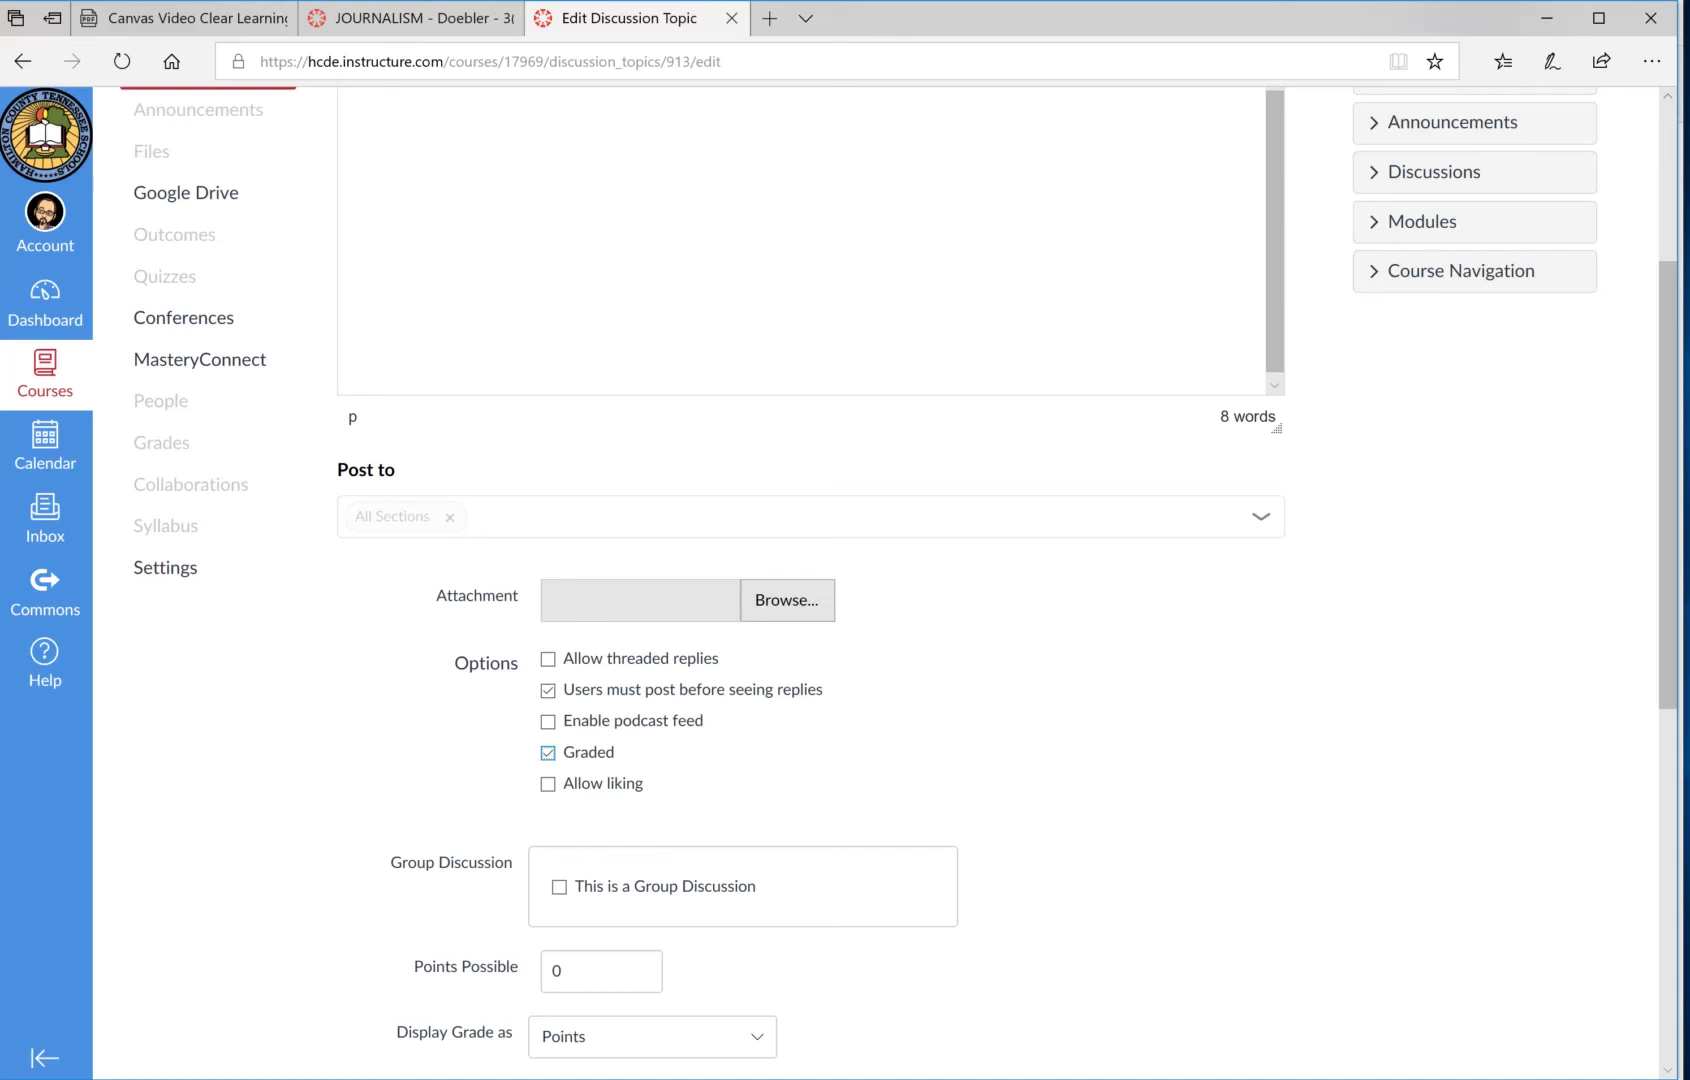
{"action": "key", "text": "space"}
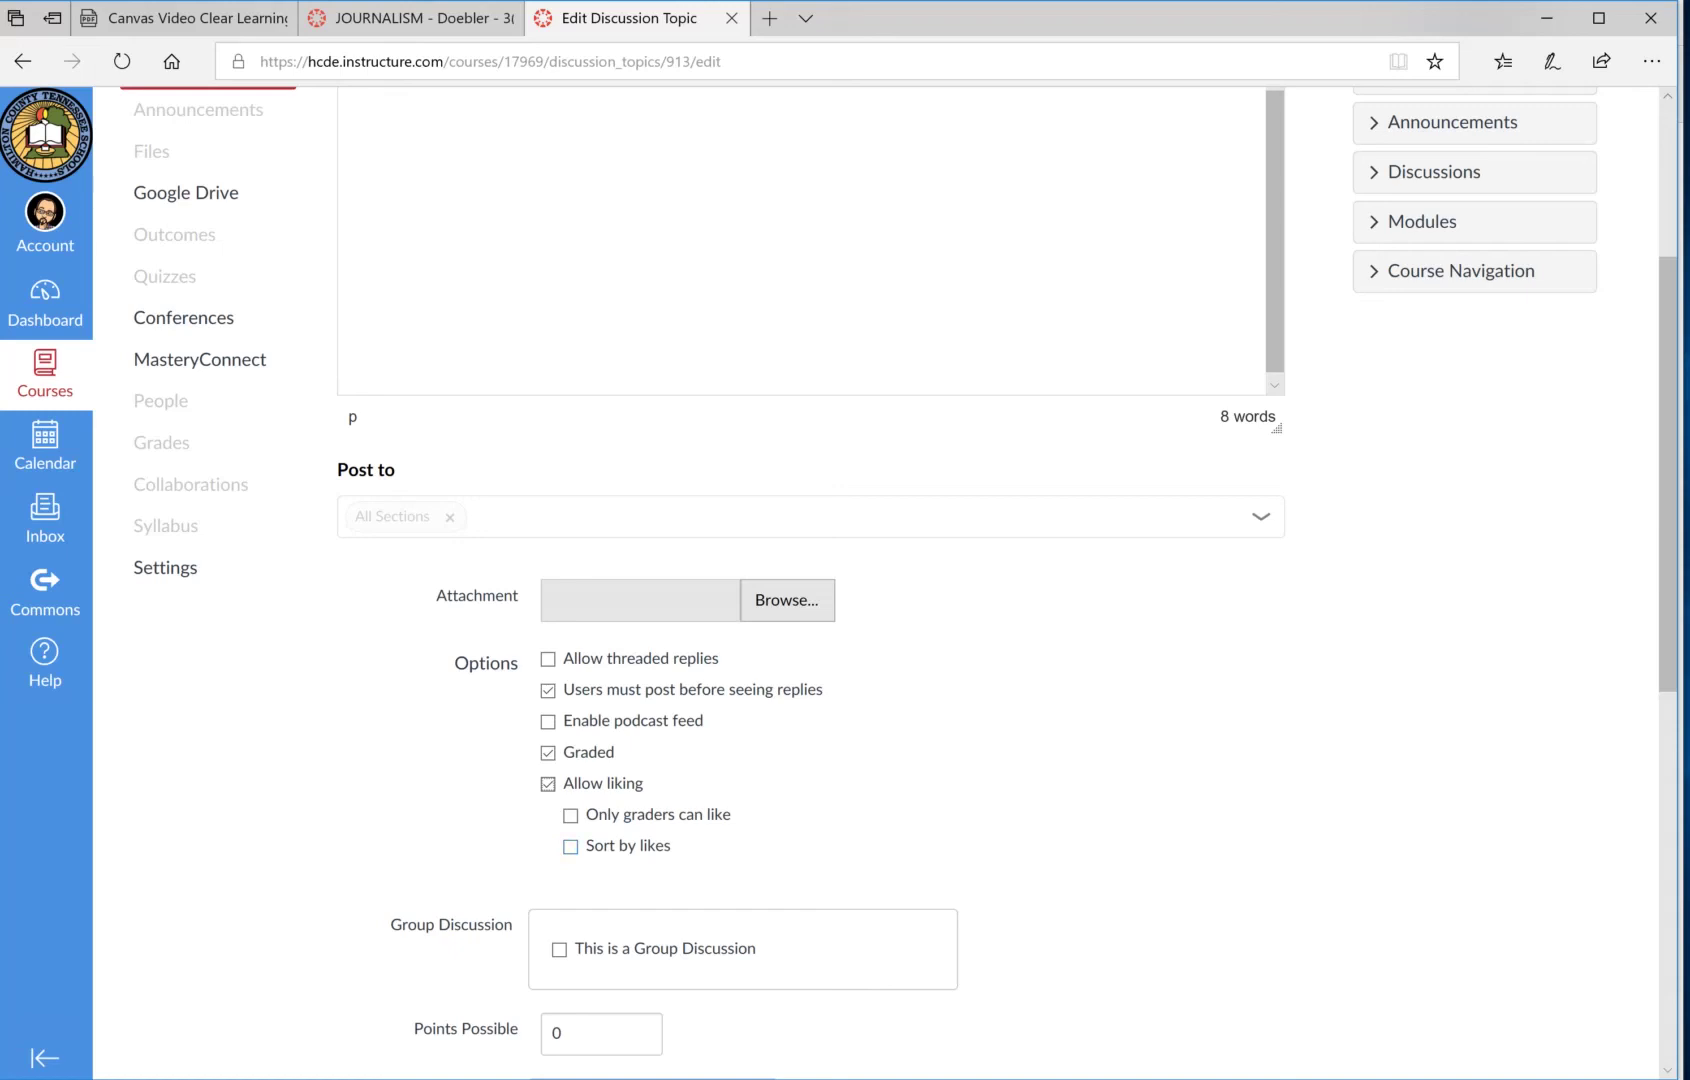
Save Test Discussion without publishing it, leaving its grading and assign settings at their defaults, and return to the Journalism course's modules.
{"action": "scroll", "coordinate": [845, 580], "scroll_direction": "down", "scroll_amount": 2}
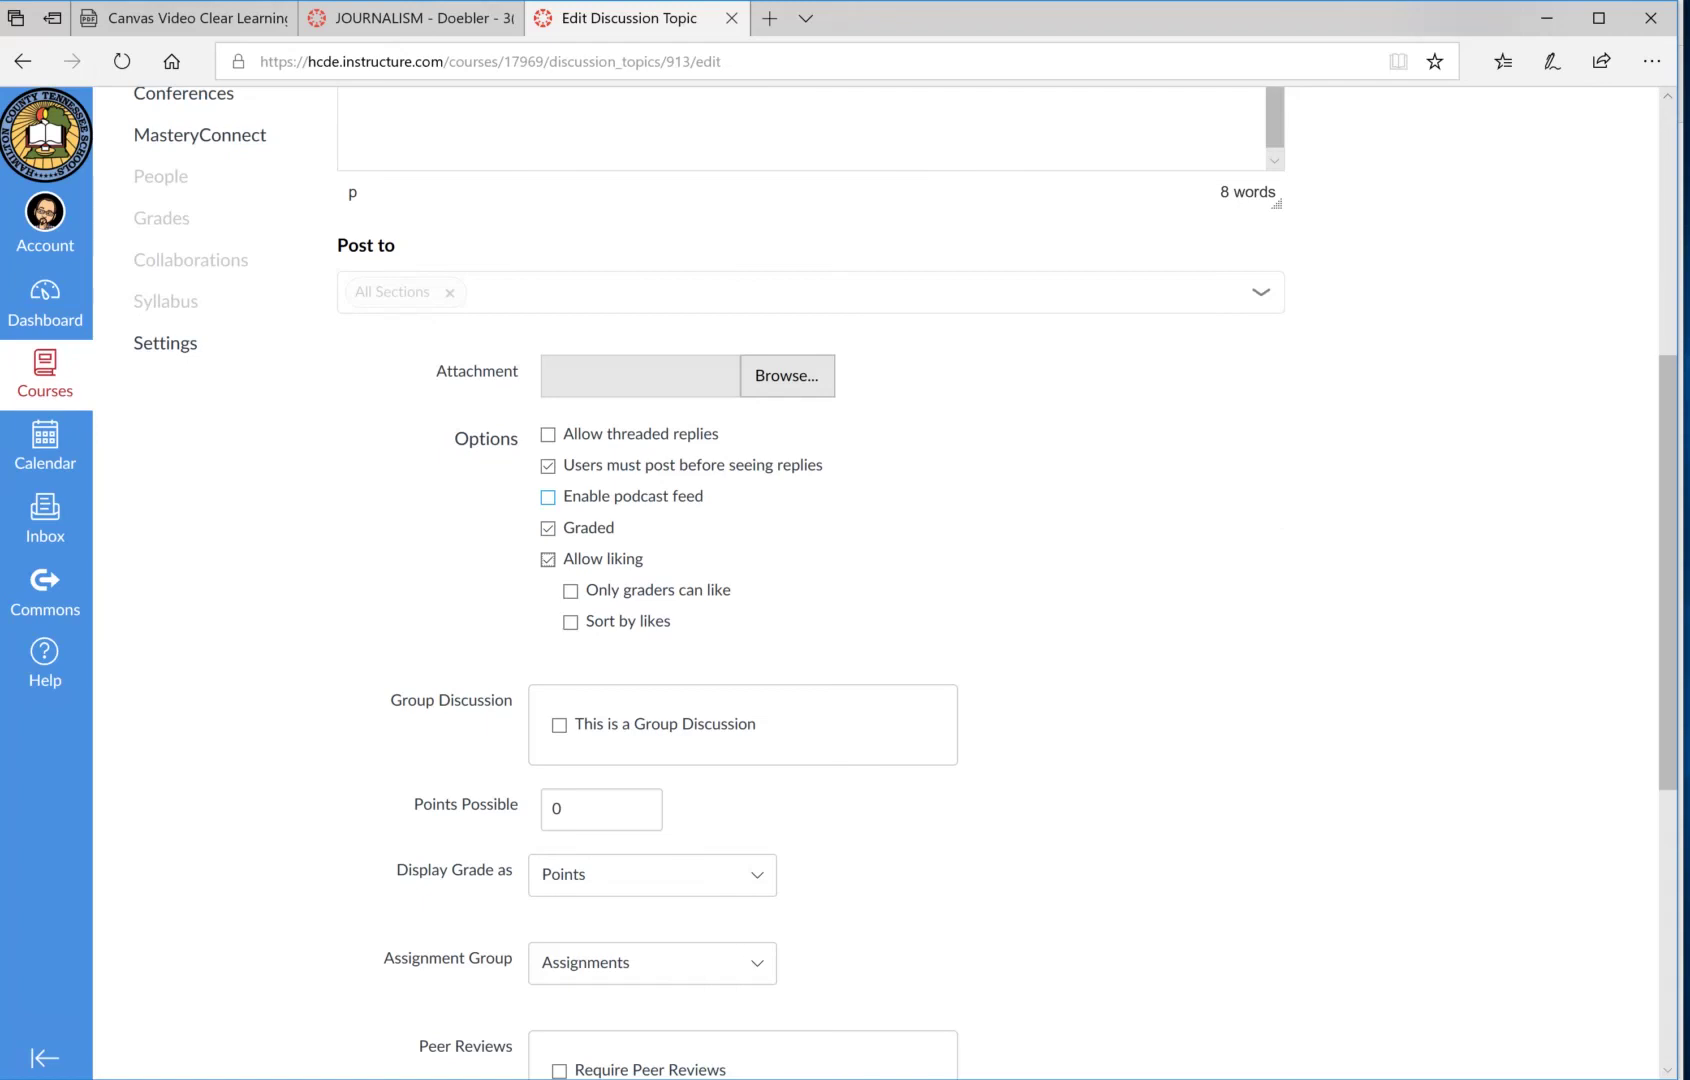
{"action": "scroll", "coordinate": [845, 580], "scroll_direction": "down", "scroll_amount": 1}
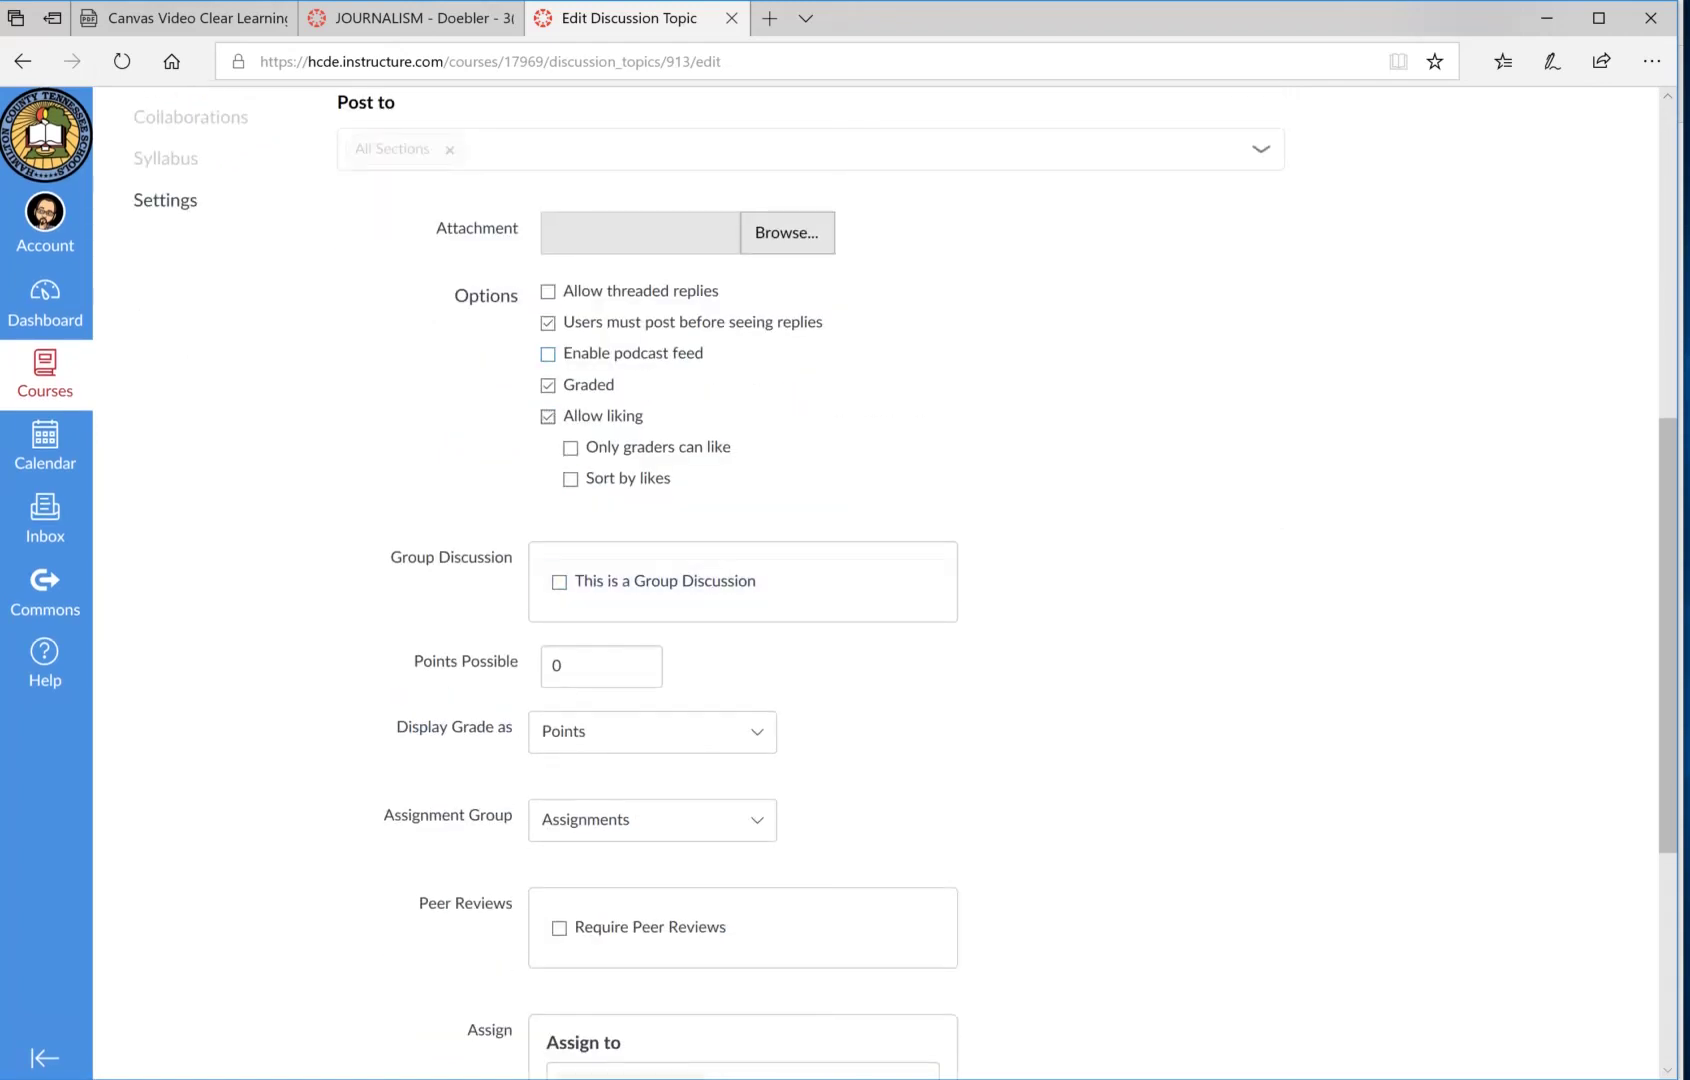
{"action": "left_click", "coordinate": [580, 666]}
{"action": "scroll", "coordinate": [743, 604], "scroll_direction": "down", "scroll_amount": 3}
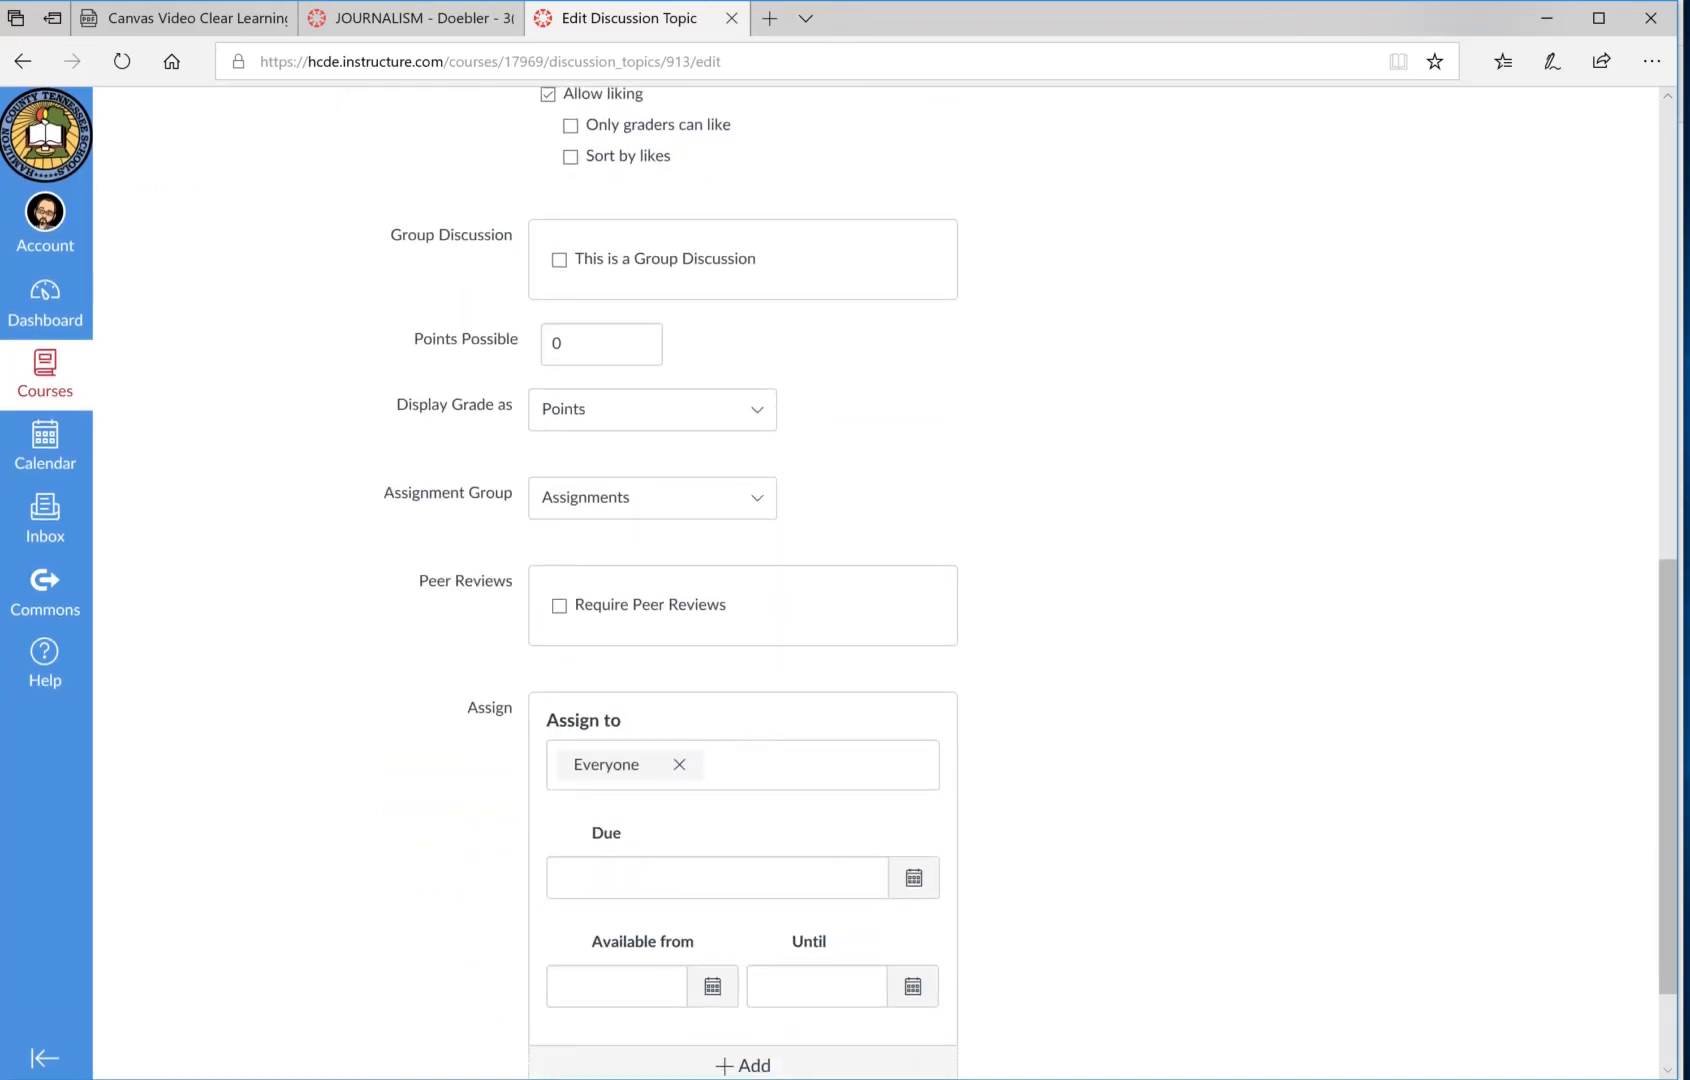
{"action": "scroll", "coordinate": [743, 604], "scroll_direction": "down", "scroll_amount": 2}
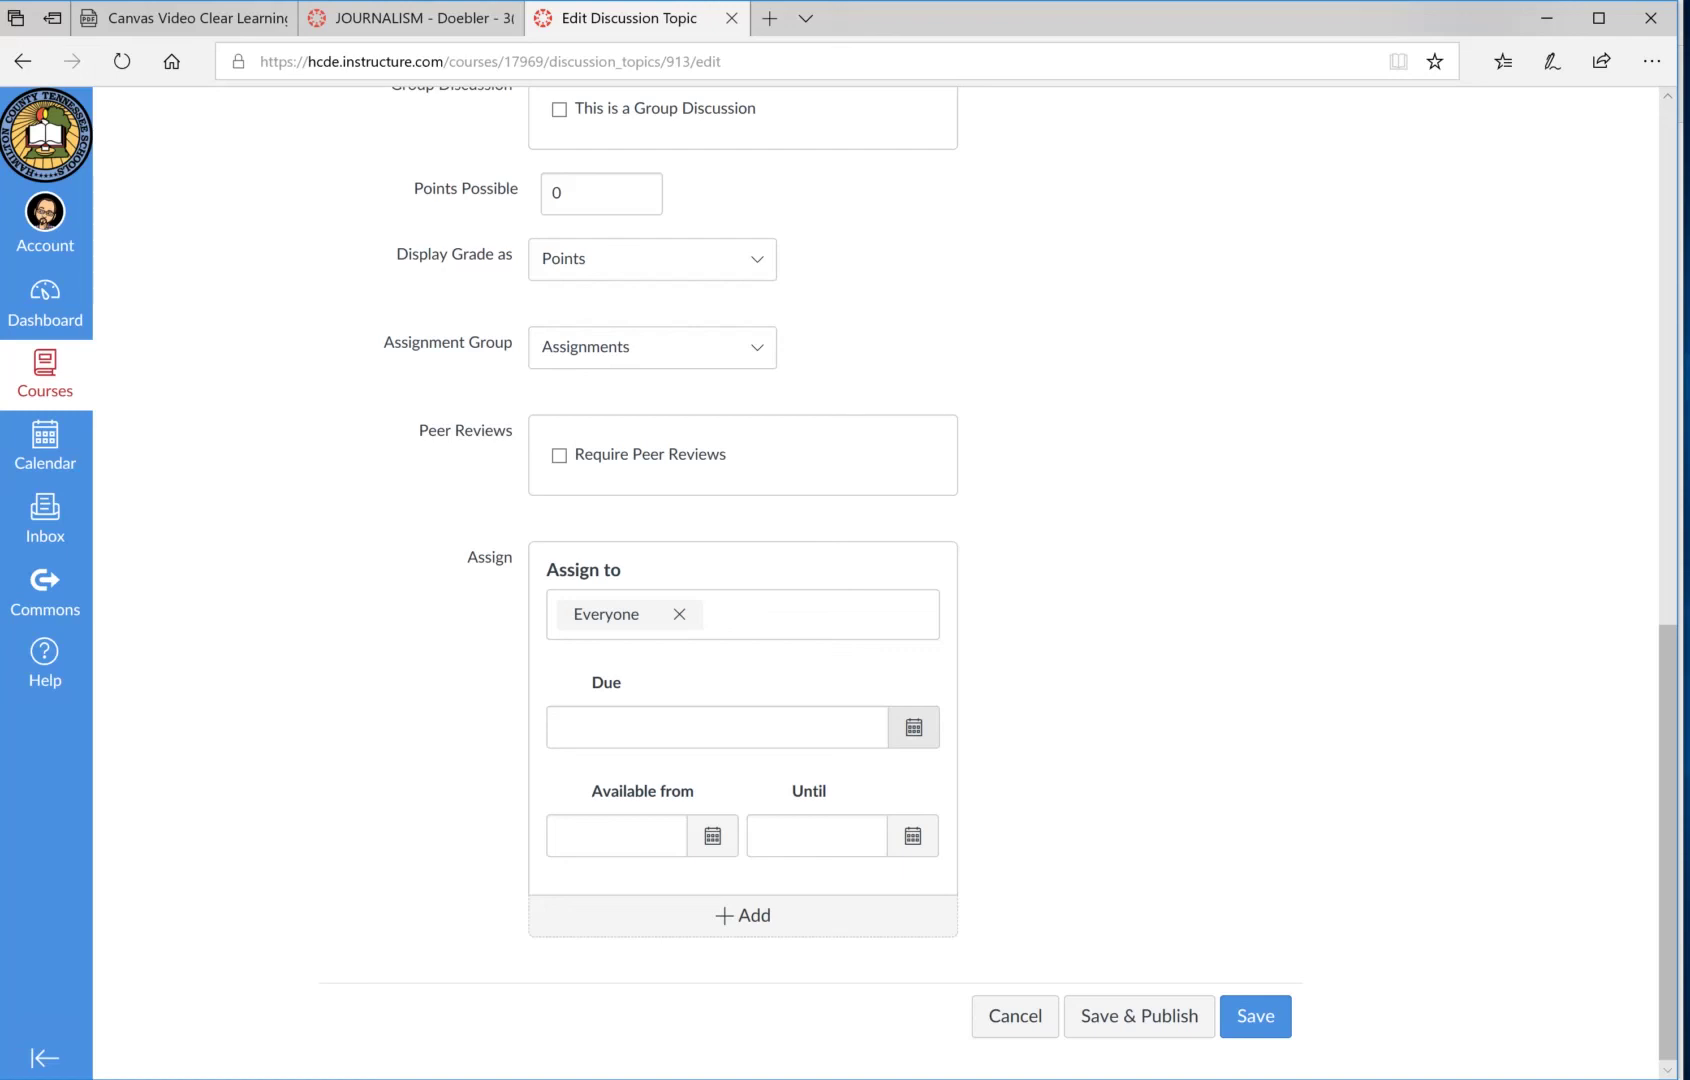
{"action": "left_click", "coordinate": [1255, 1016]}
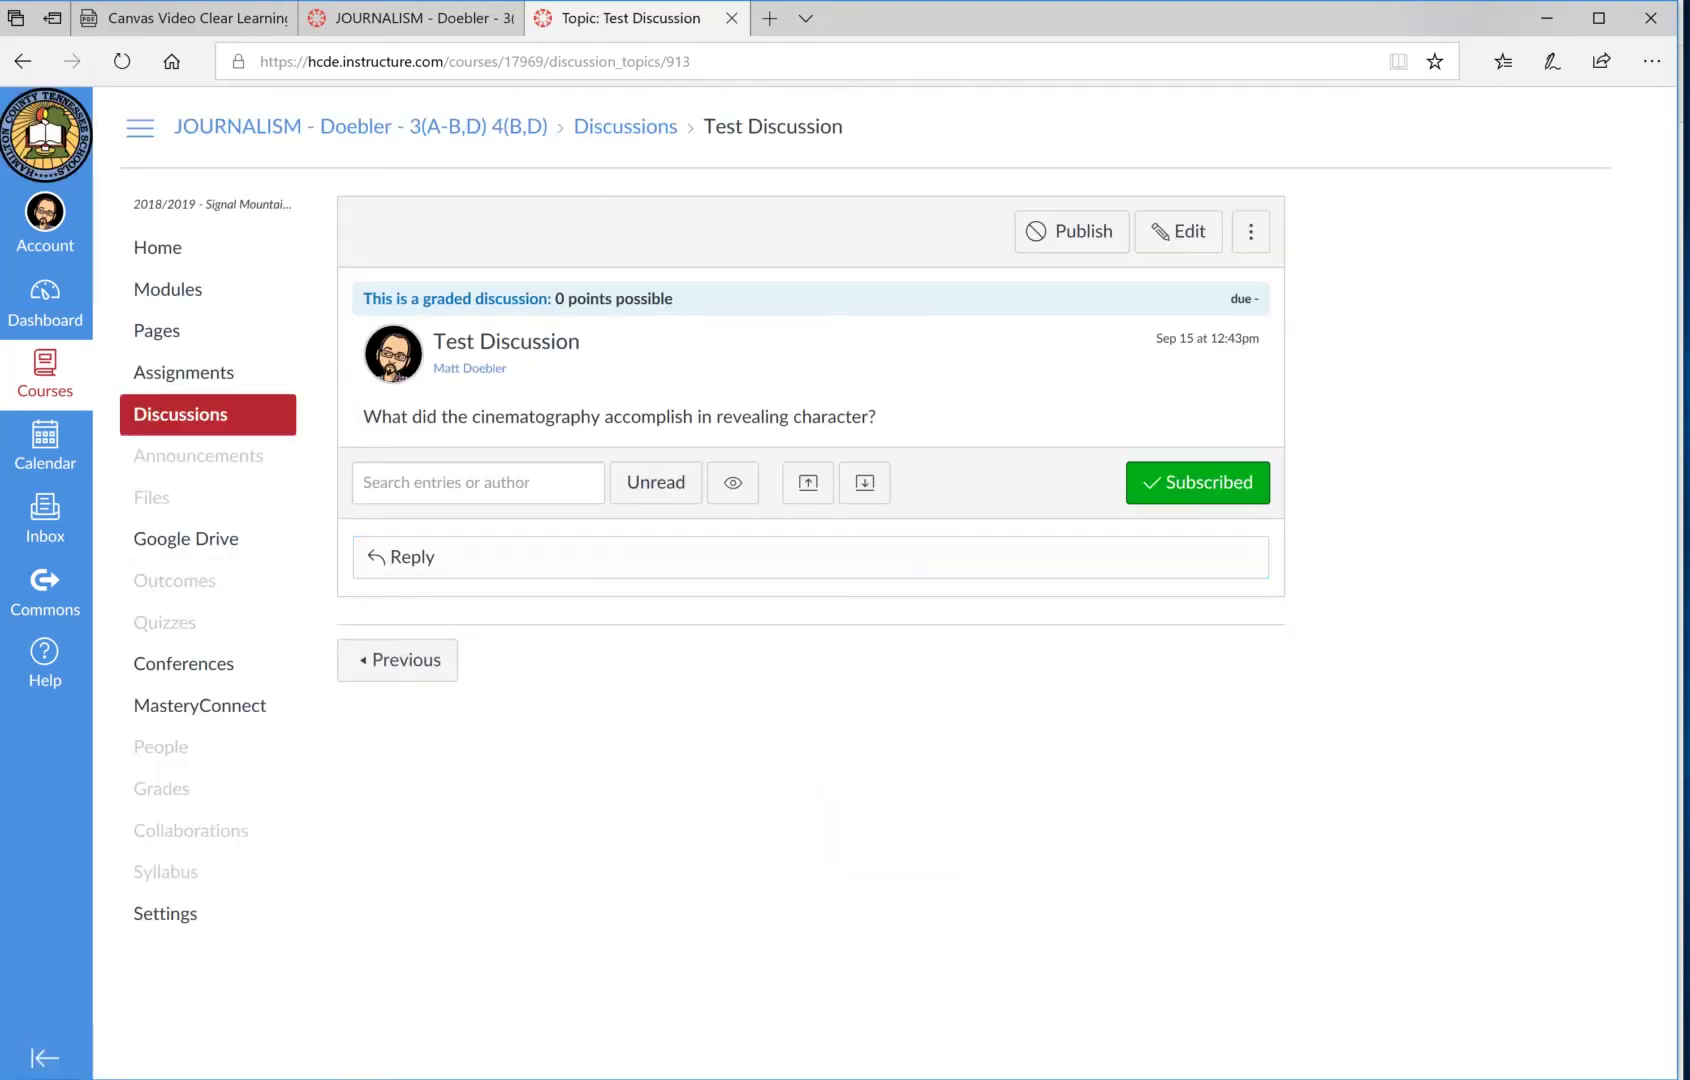
{"action": "left_click", "coordinate": [168, 289]}
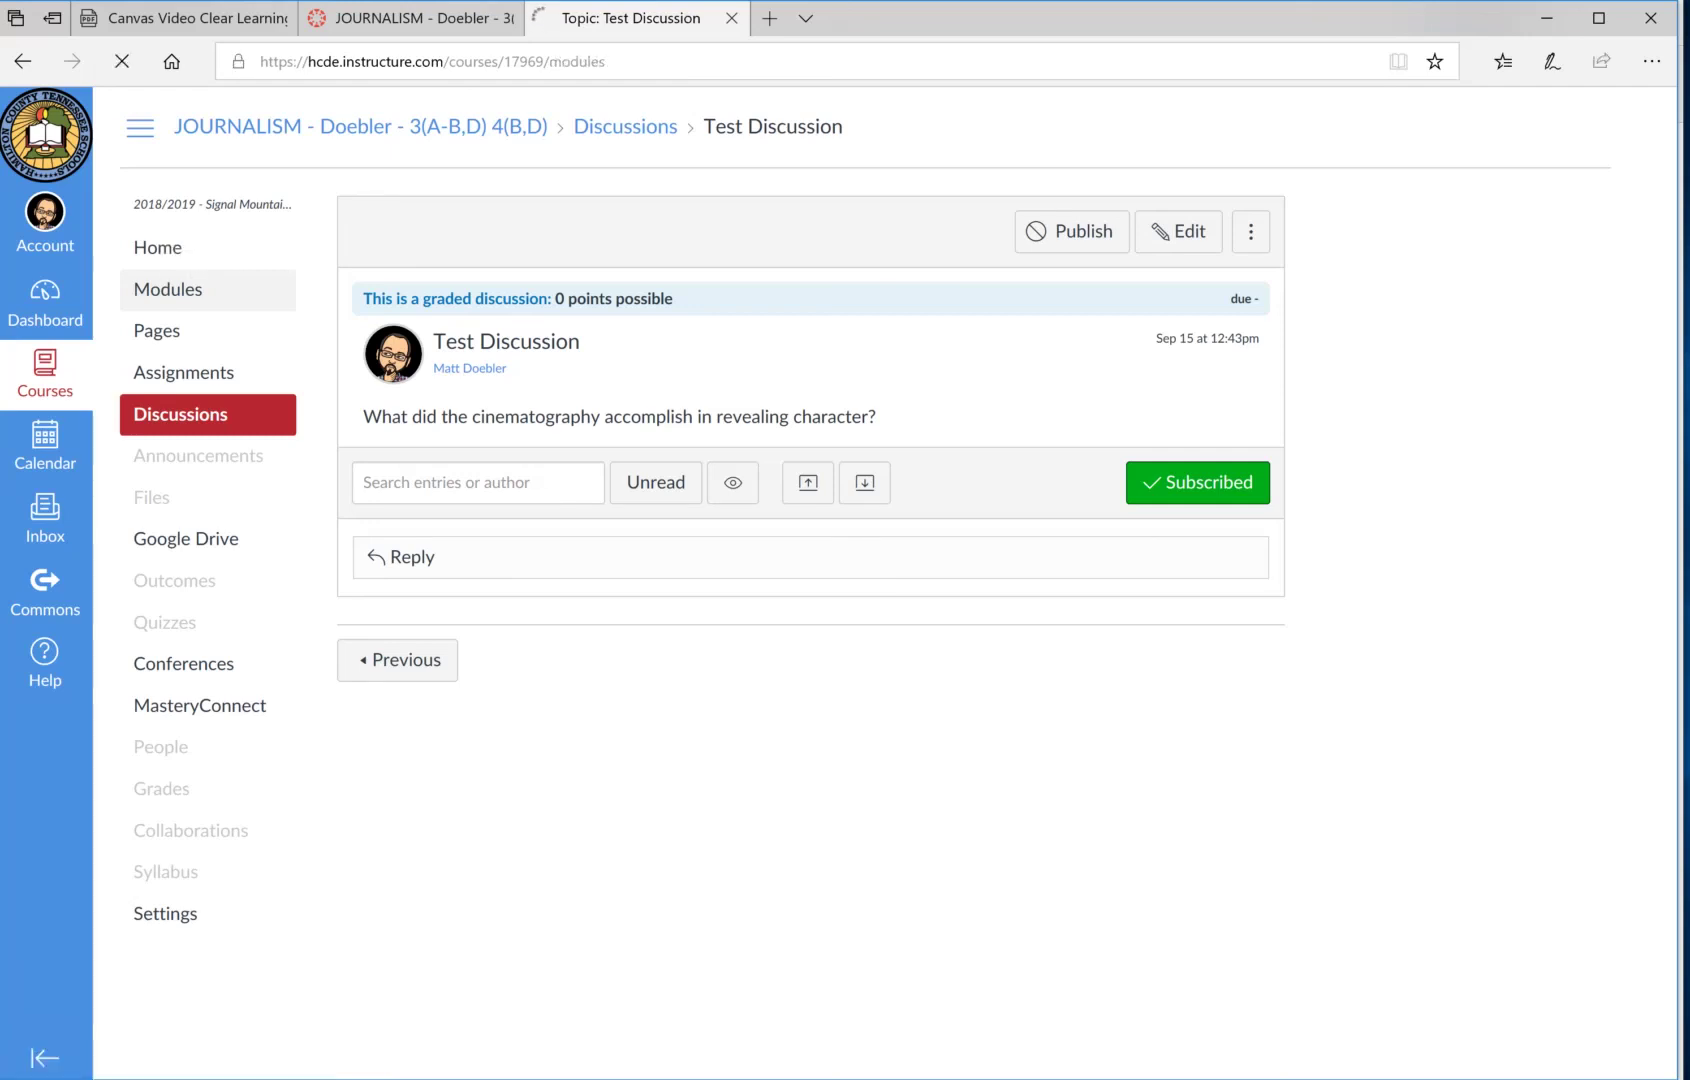
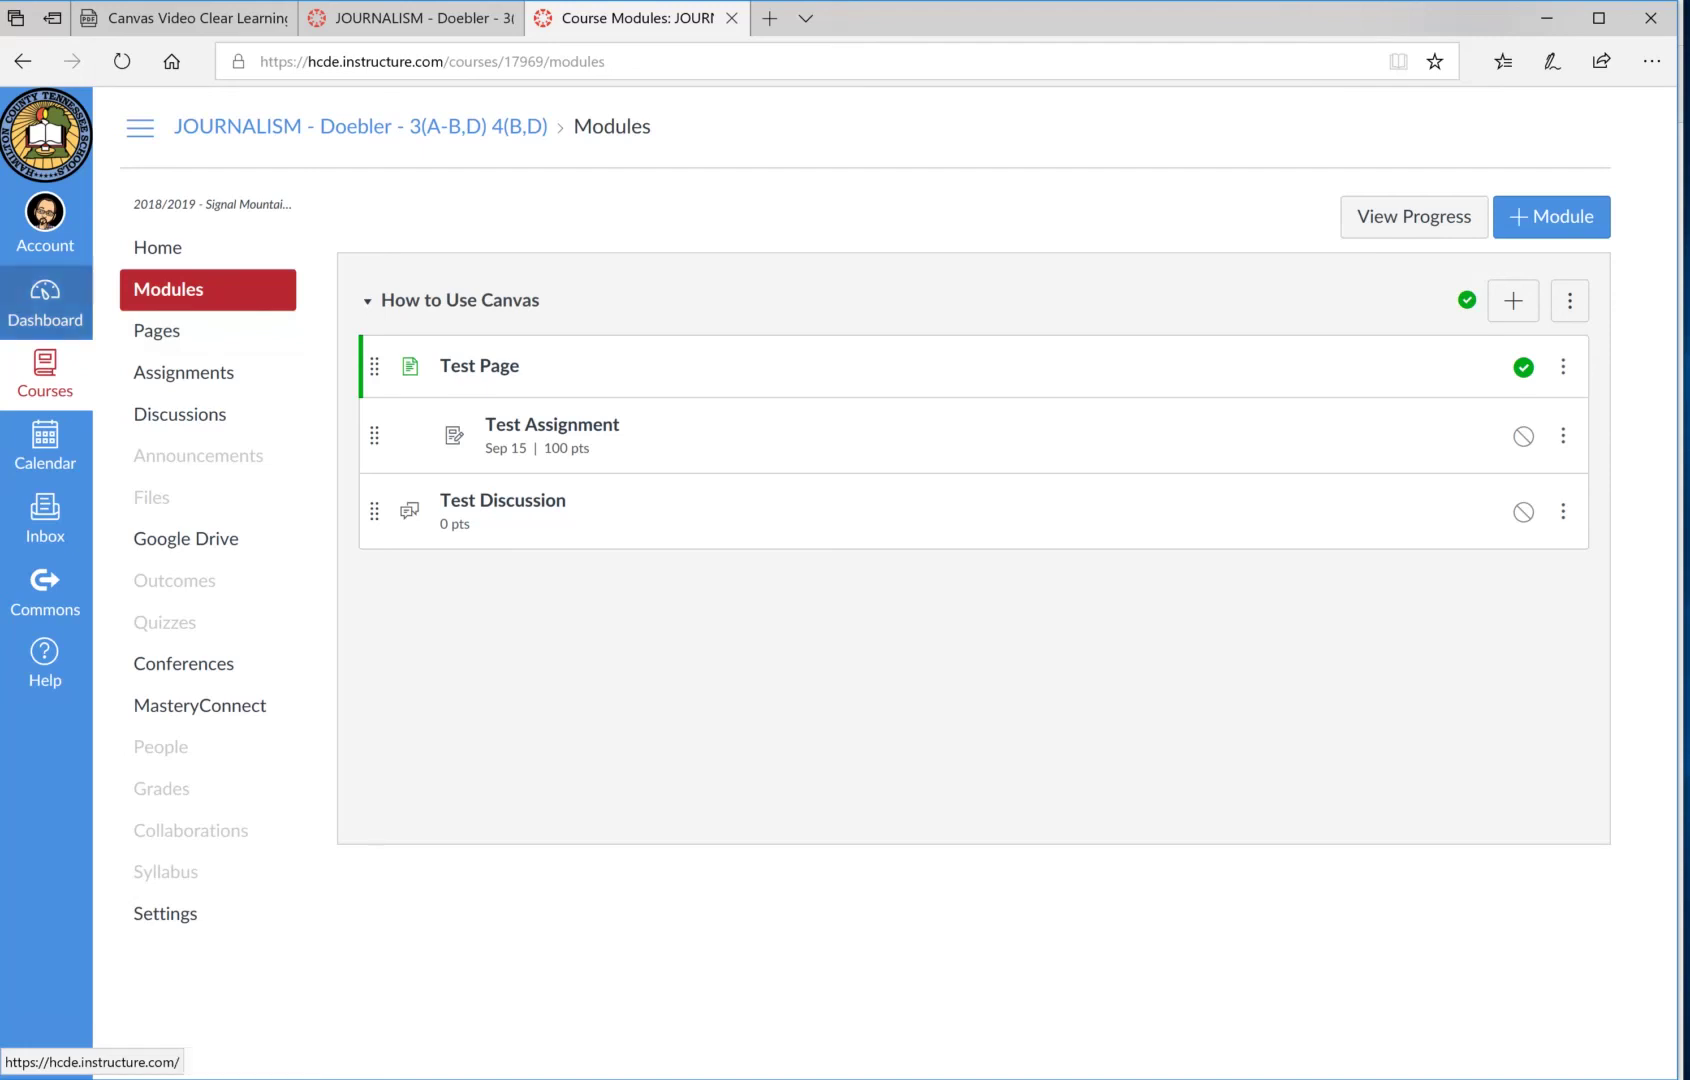
Open the published "Evil and Monsters" discussion in the HONORS ENGLISH 12 course as an example.
{"action": "left_click", "coordinate": [45, 302]}
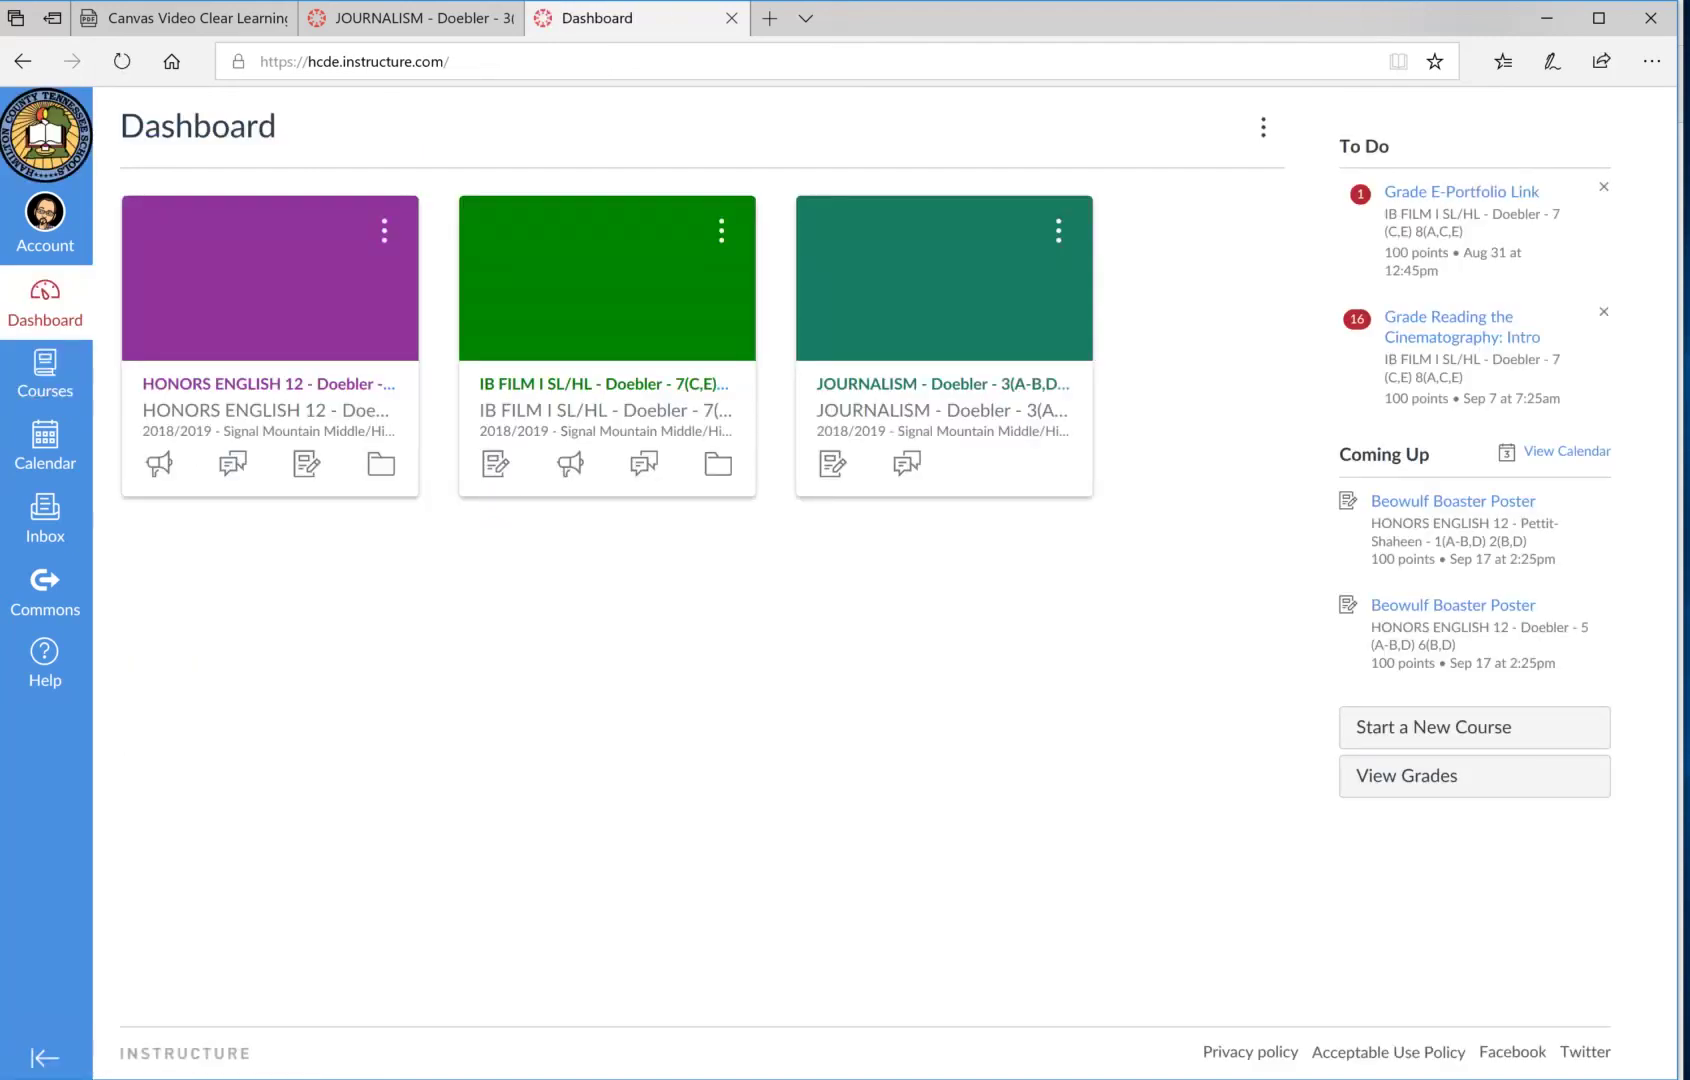
{"action": "left_click", "coordinate": [232, 463]}
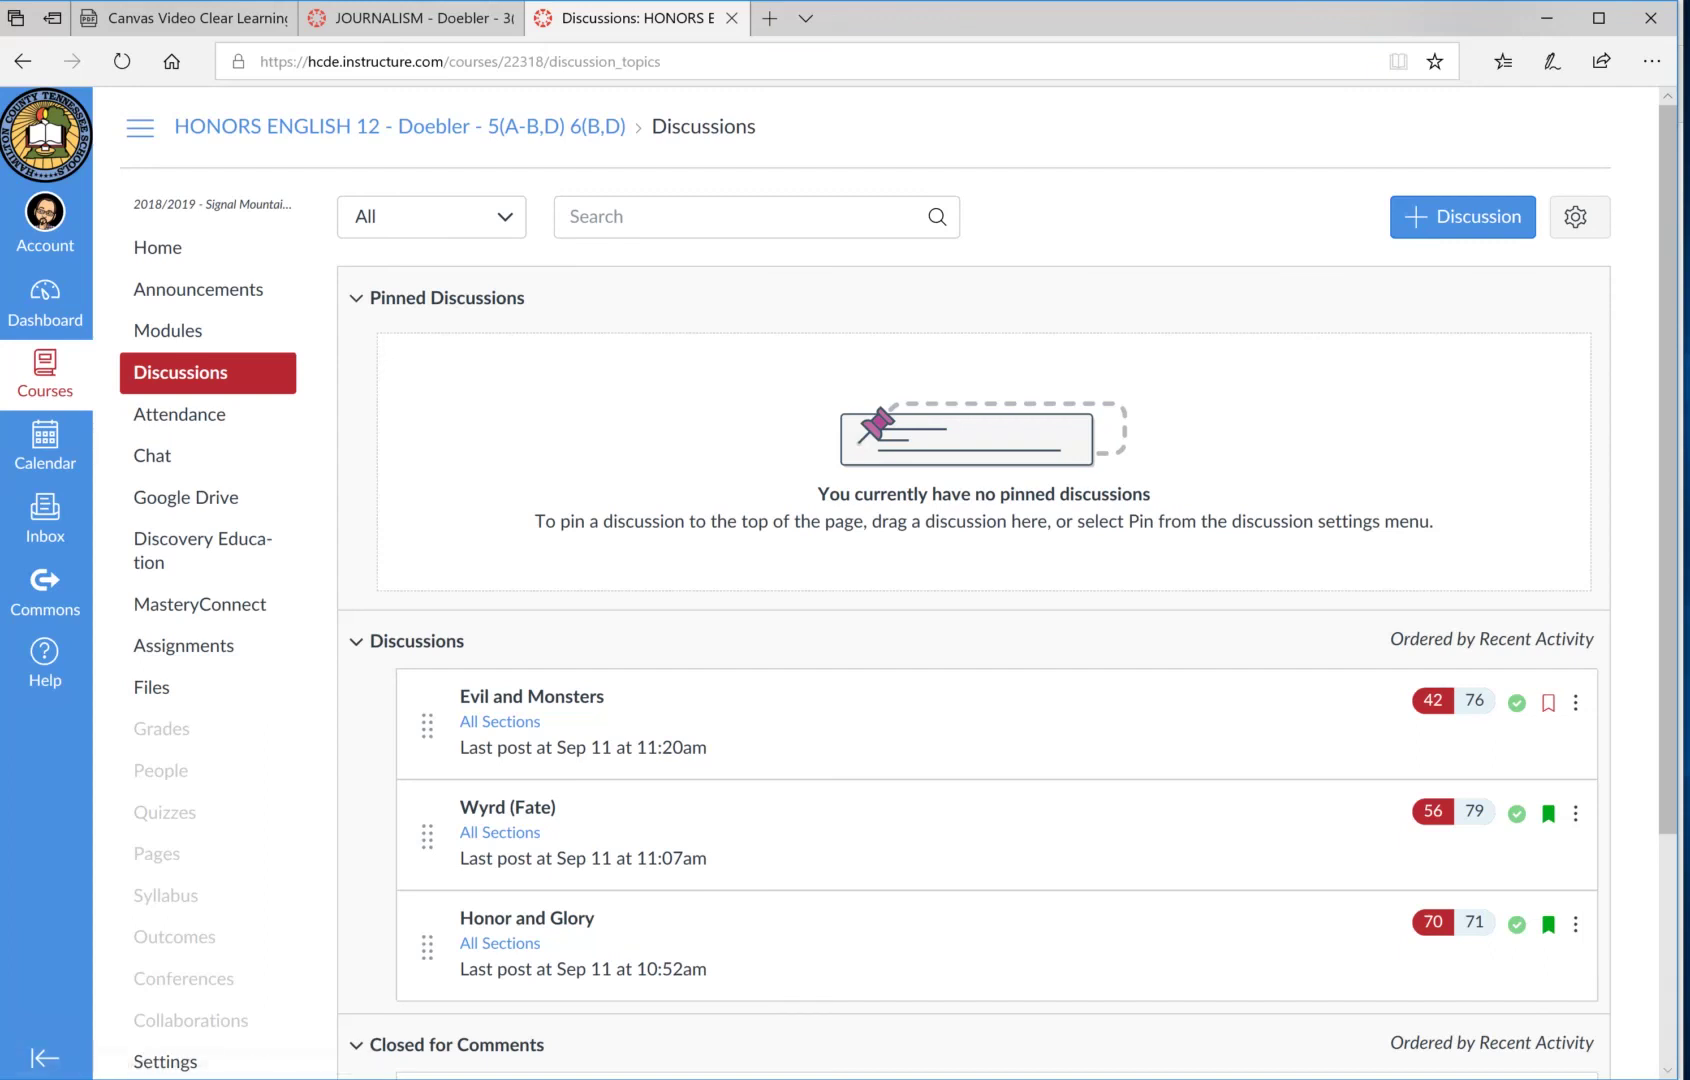
{"action": "left_click", "coordinate": [532, 697]}
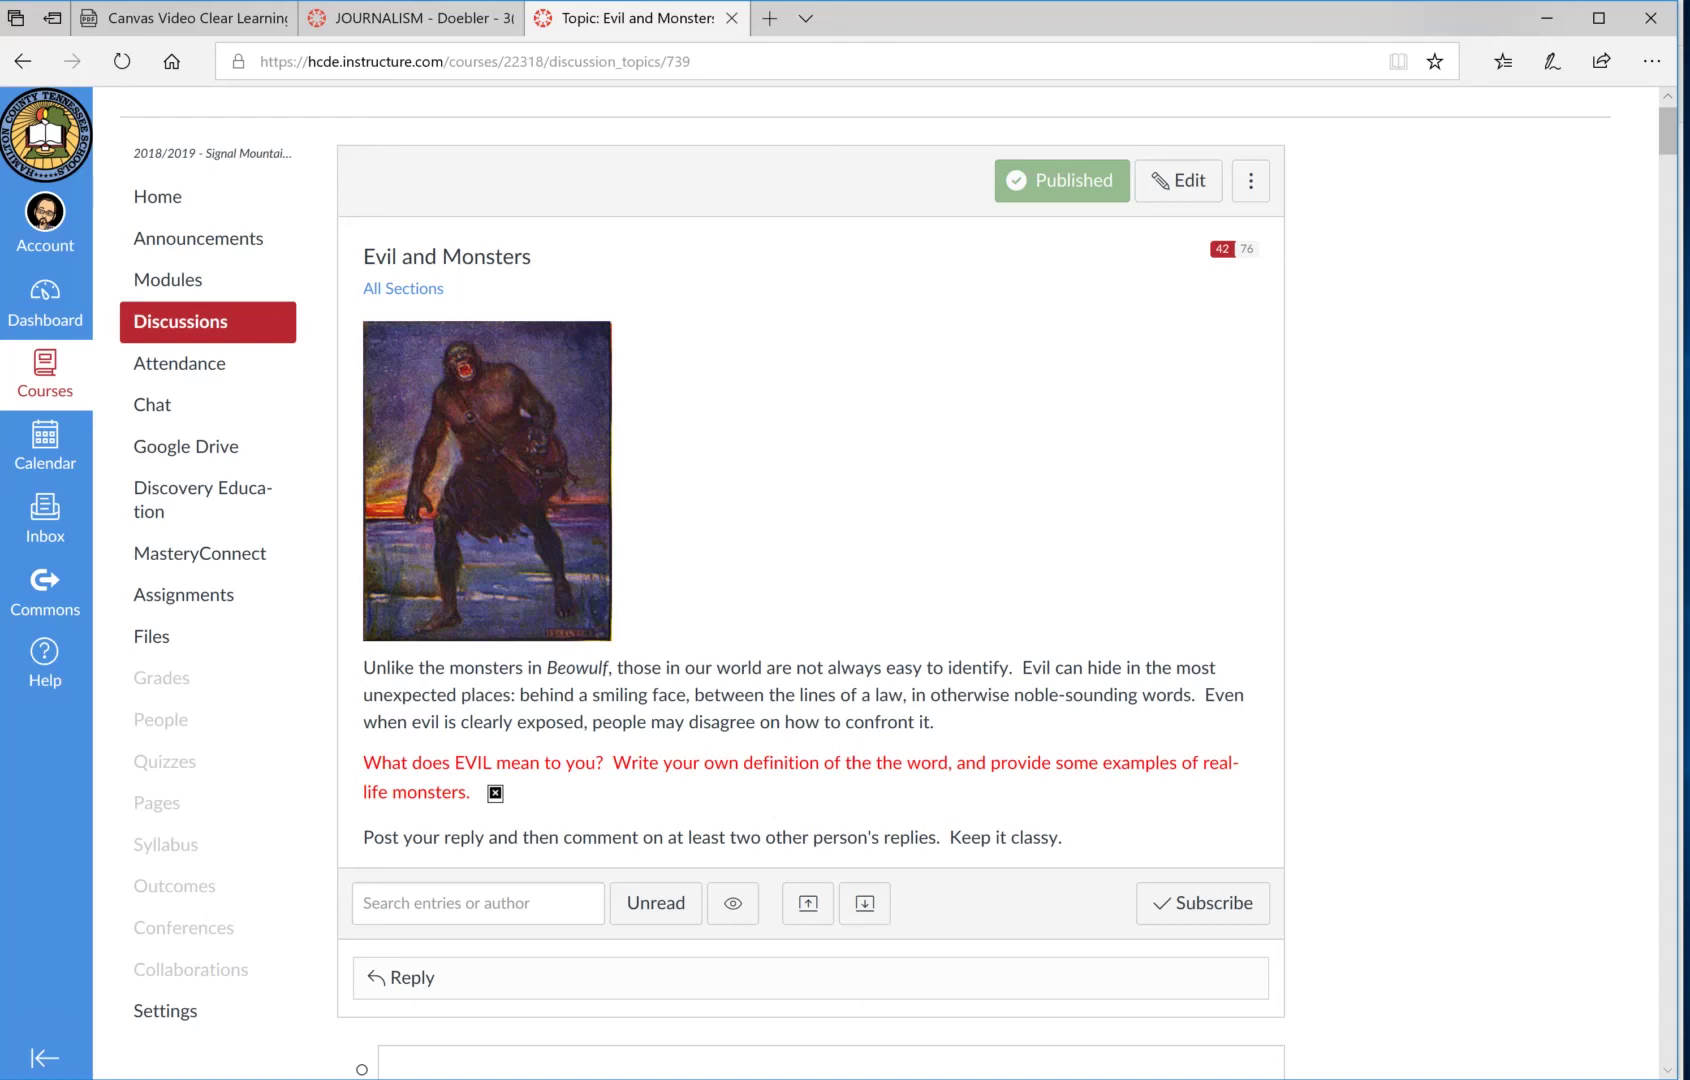
Examine the "Evil and Monsters" prompt along with the students' posts, threaded replies and likes.
{"action": "scroll", "coordinate": [845, 580], "scroll_direction": "down", "scroll_amount": 2}
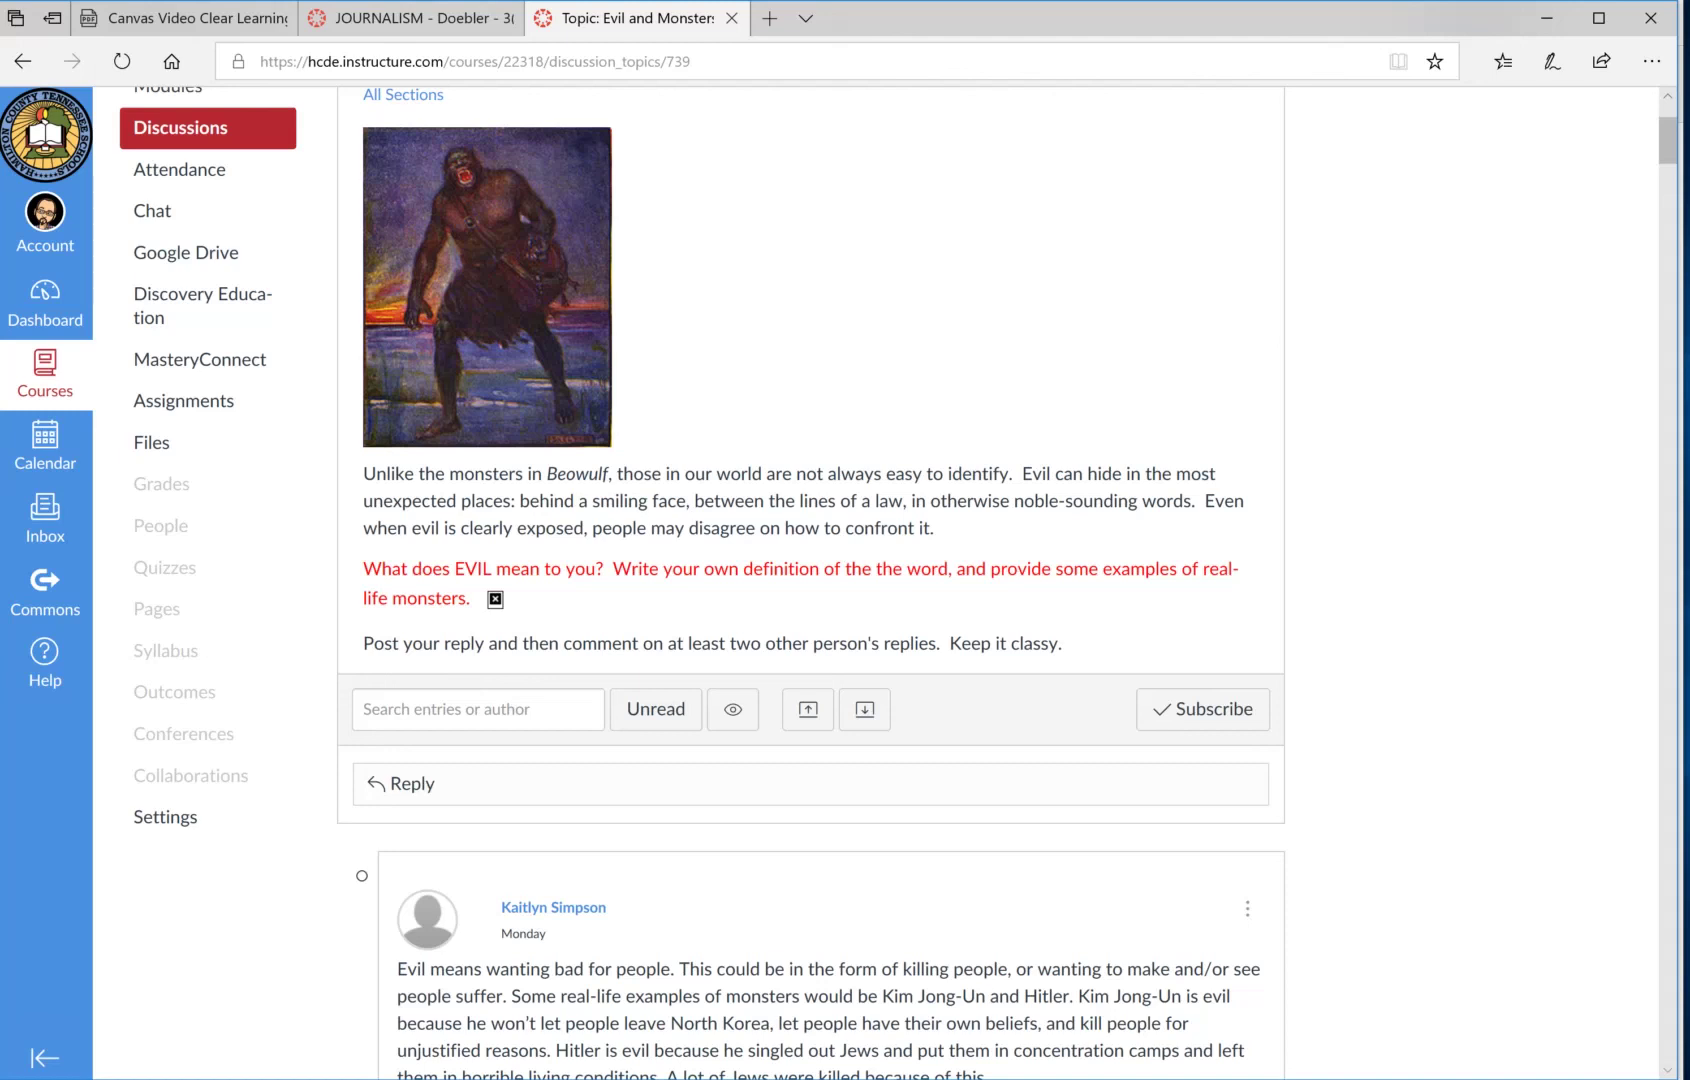
{"action": "scroll", "coordinate": [845, 580], "scroll_direction": "down", "scroll_amount": 7}
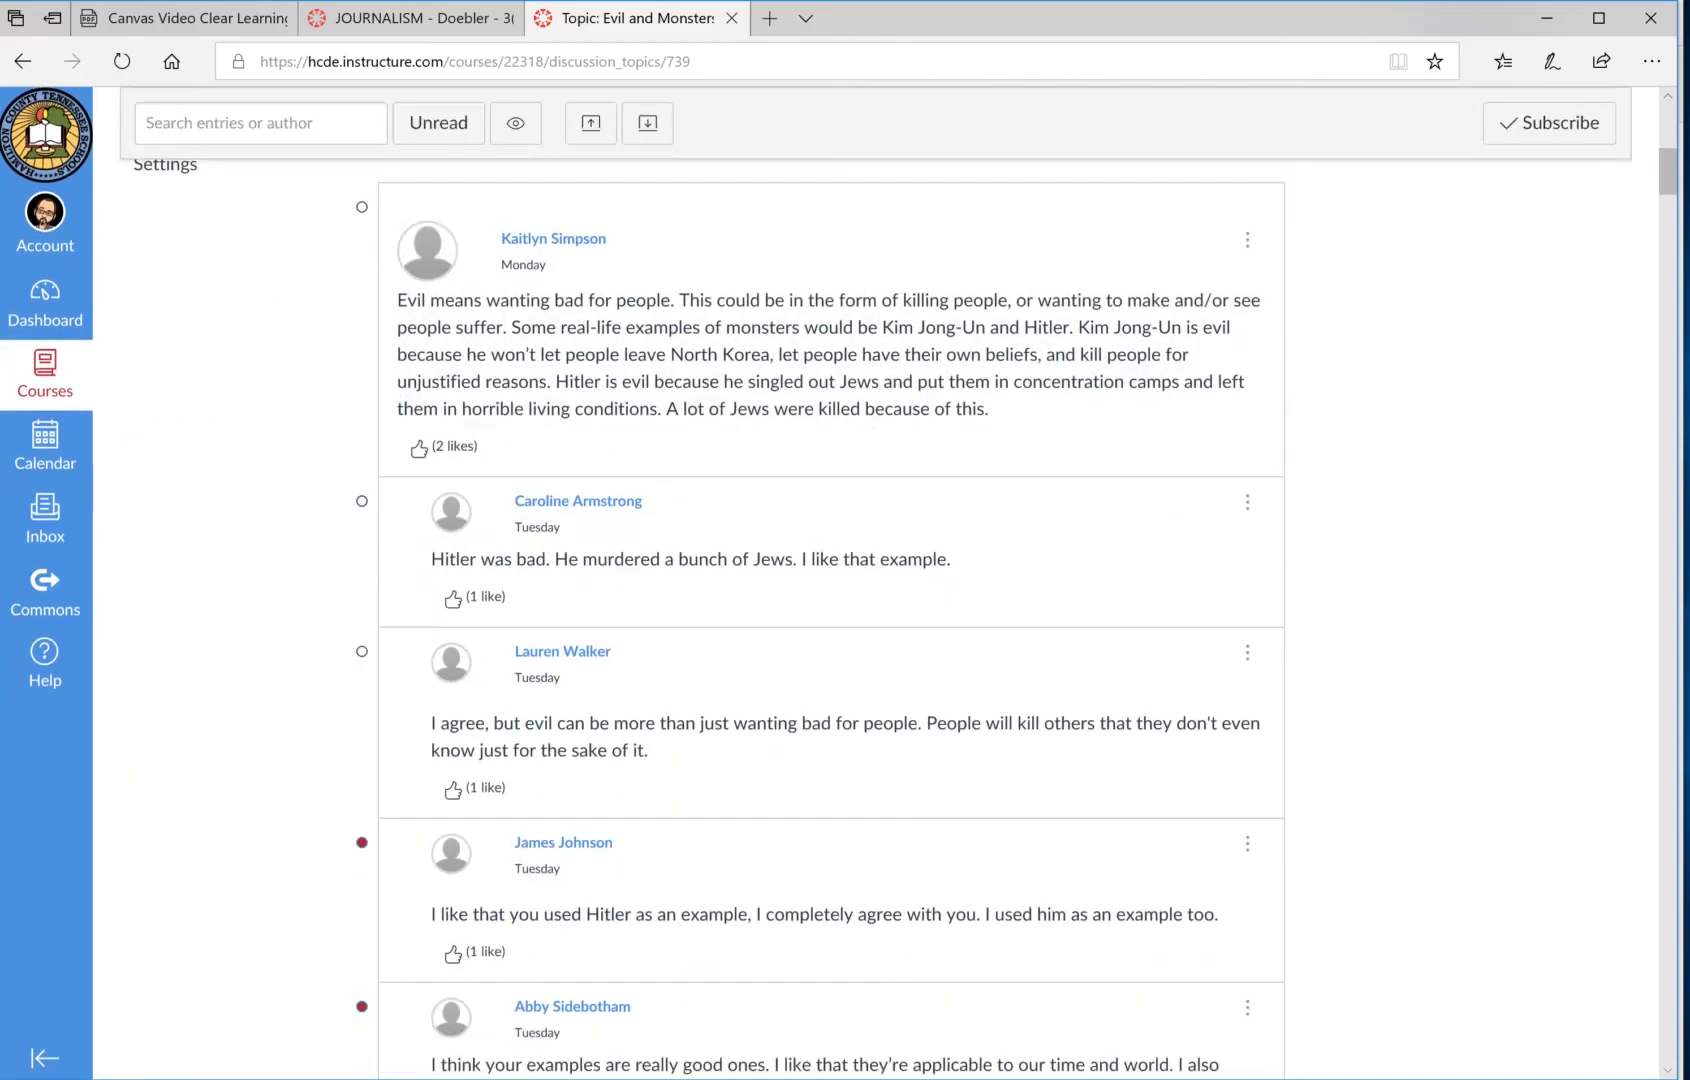
{"action": "scroll", "coordinate": [830, 600], "scroll_direction": "down", "scroll_amount": 10}
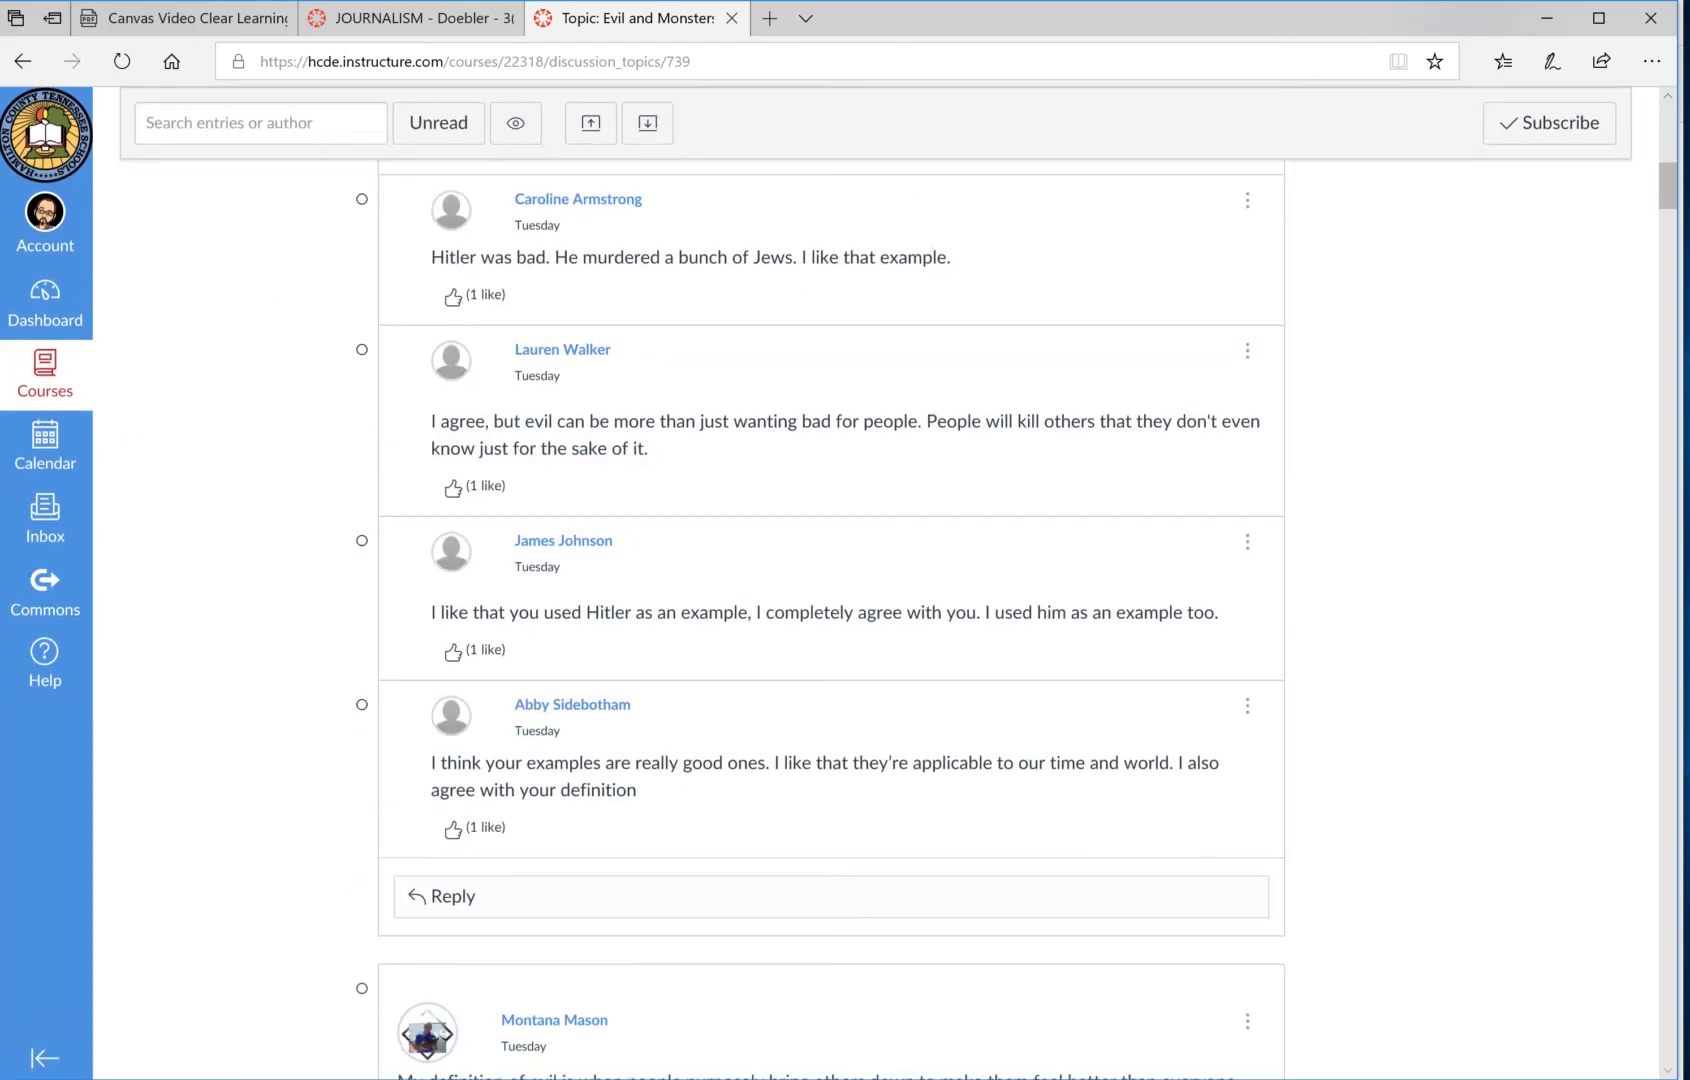
{"action": "scroll", "coordinate": [830, 600], "scroll_direction": "down", "scroll_amount": 13}
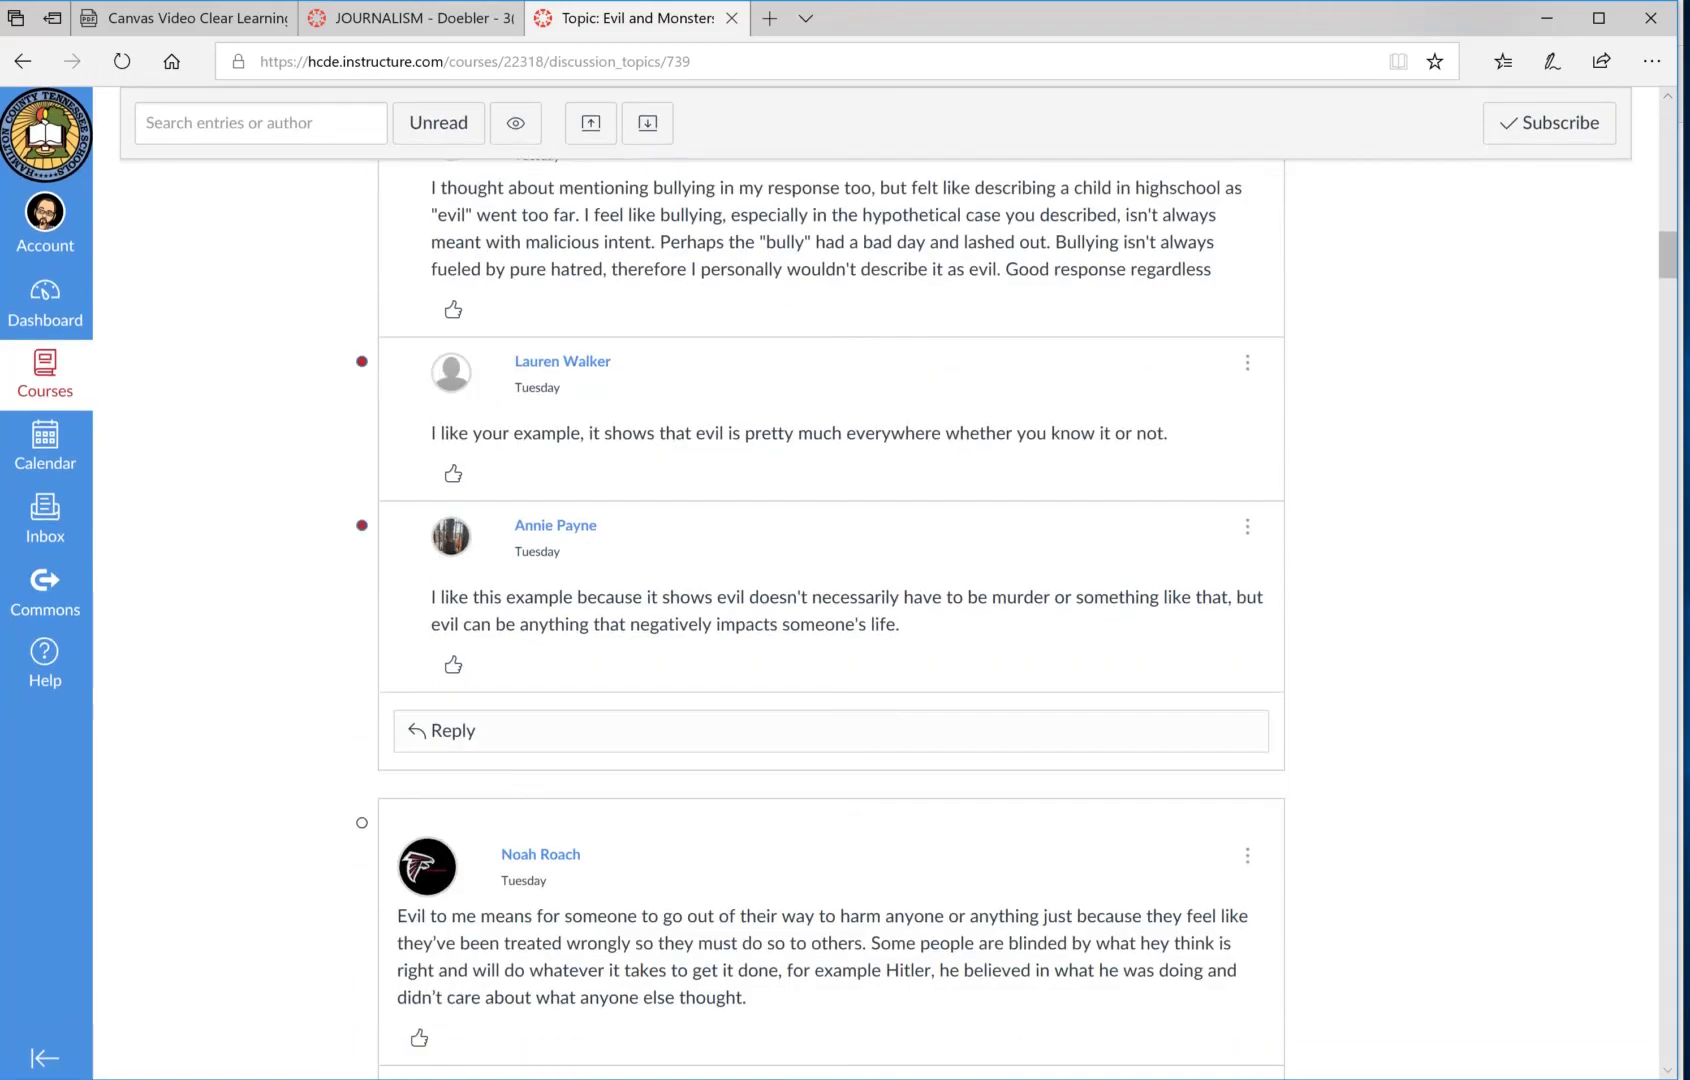
{"action": "scroll", "coordinate": [830, 600], "scroll_direction": "down", "scroll_amount": 14}
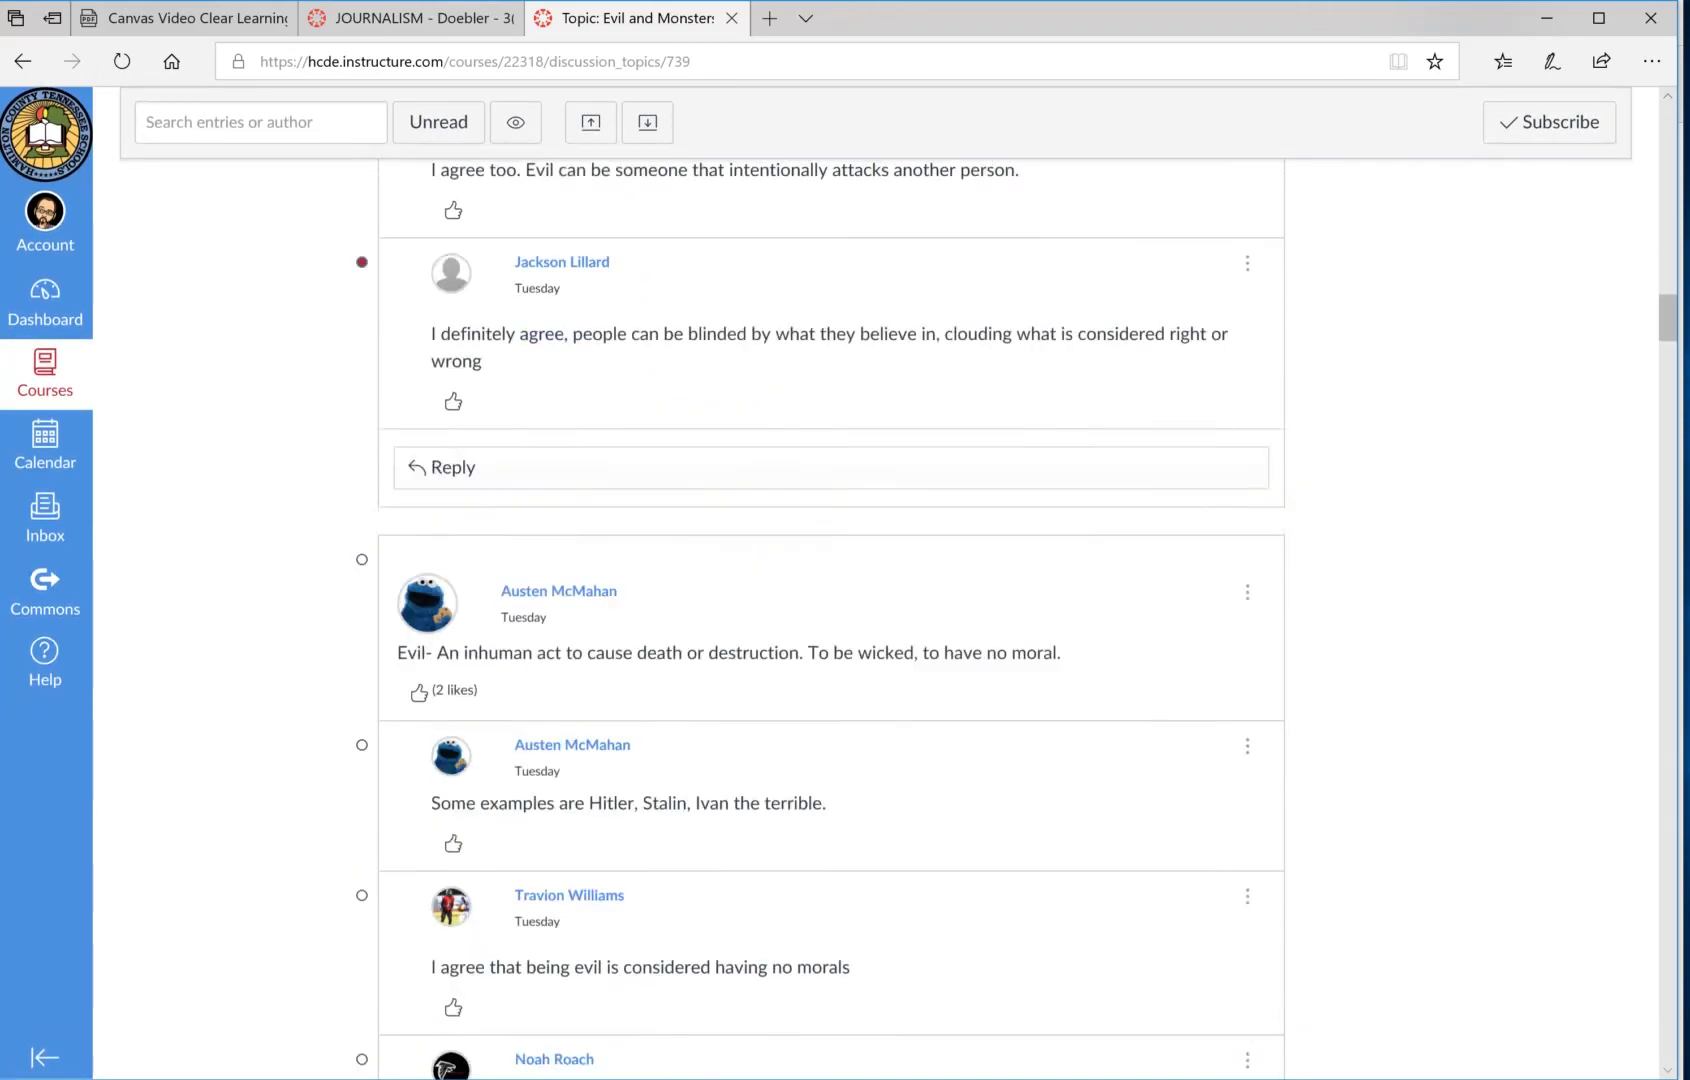
{"action": "scroll", "coordinate": [830, 600], "scroll_direction": "down", "scroll_amount": 9}
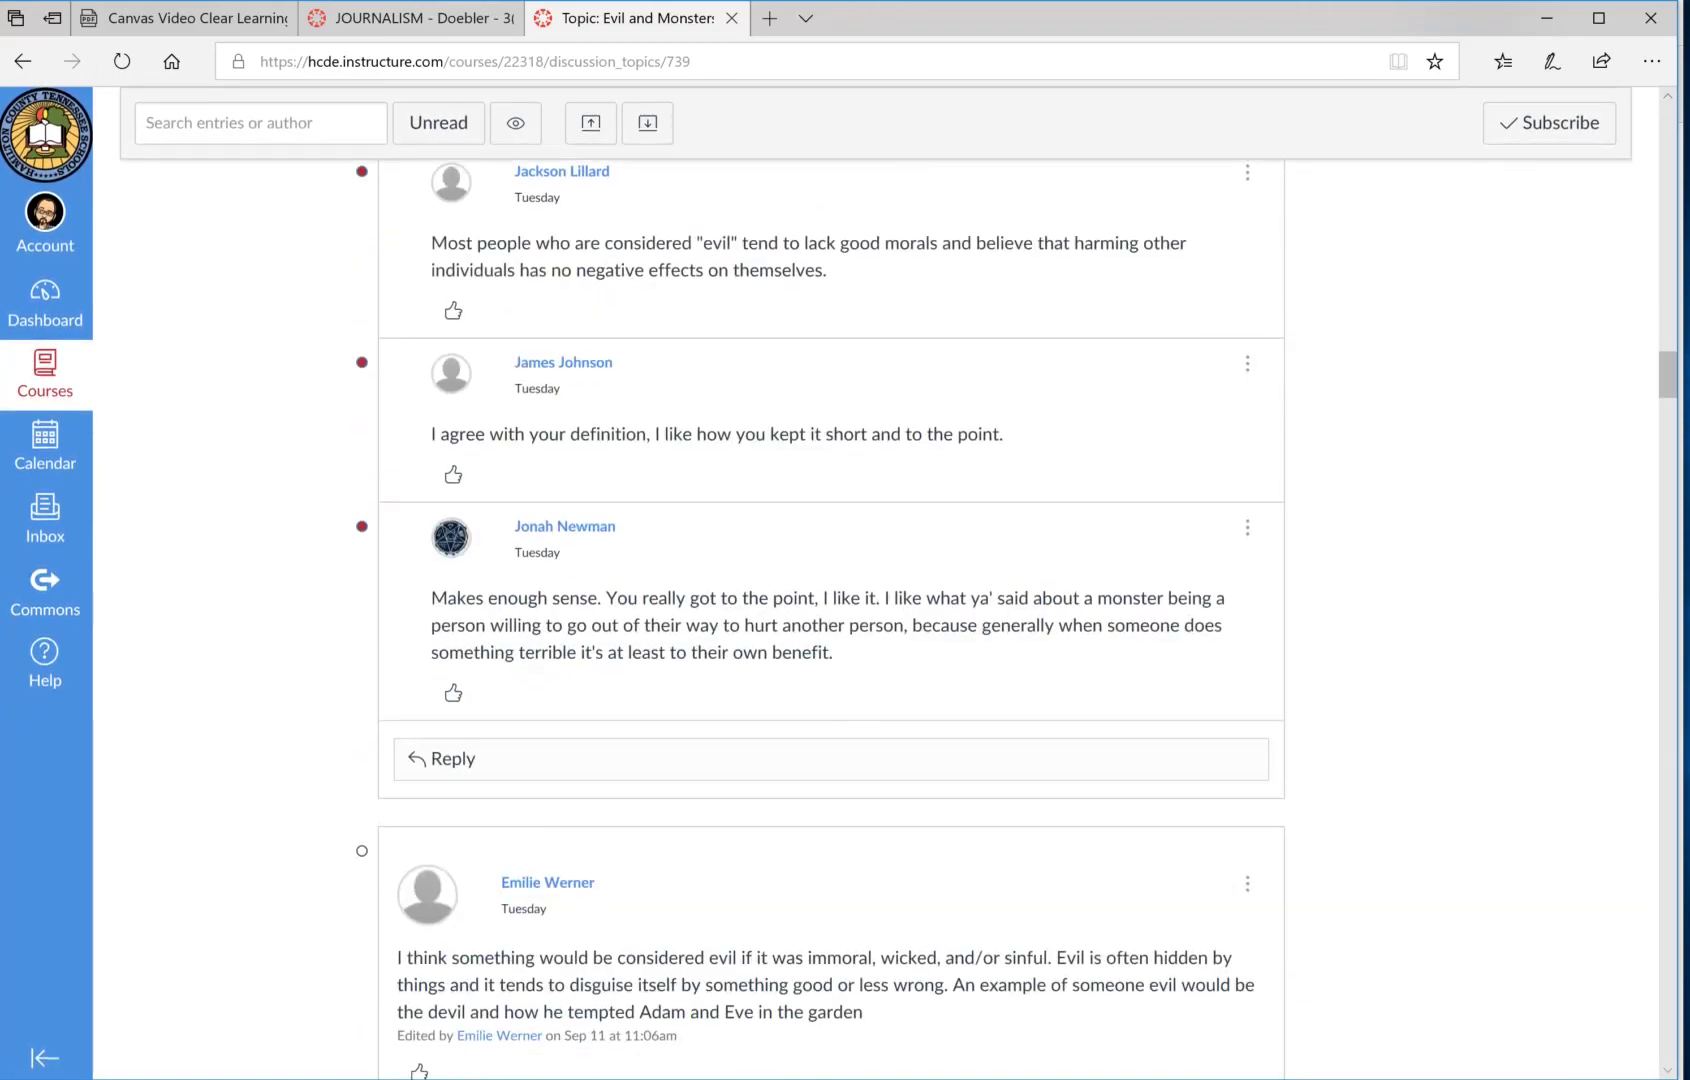
{"action": "scroll", "coordinate": [830, 600], "scroll_direction": "down", "scroll_amount": 4}
{"action": "scroll", "coordinate": [830, 600], "scroll_direction": "up", "scroll_amount": 20}
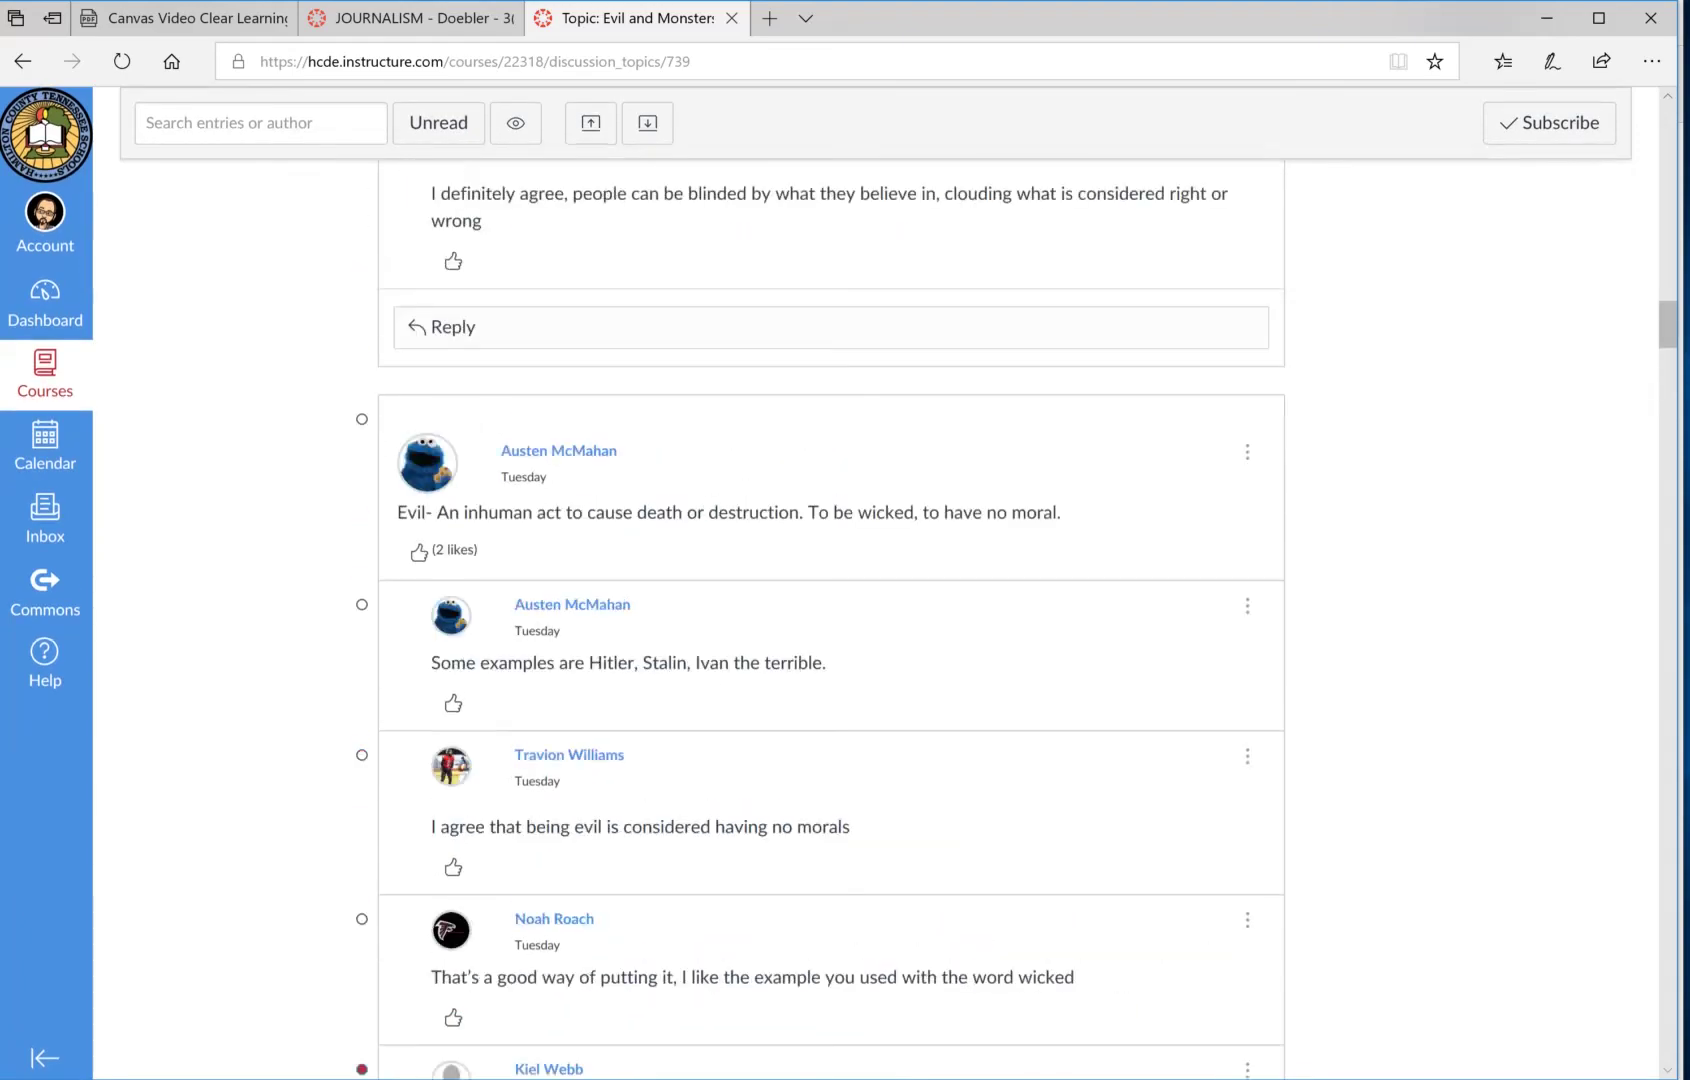
{"action": "scroll", "coordinate": [830, 600], "scroll_direction": "up", "scroll_amount": 6}
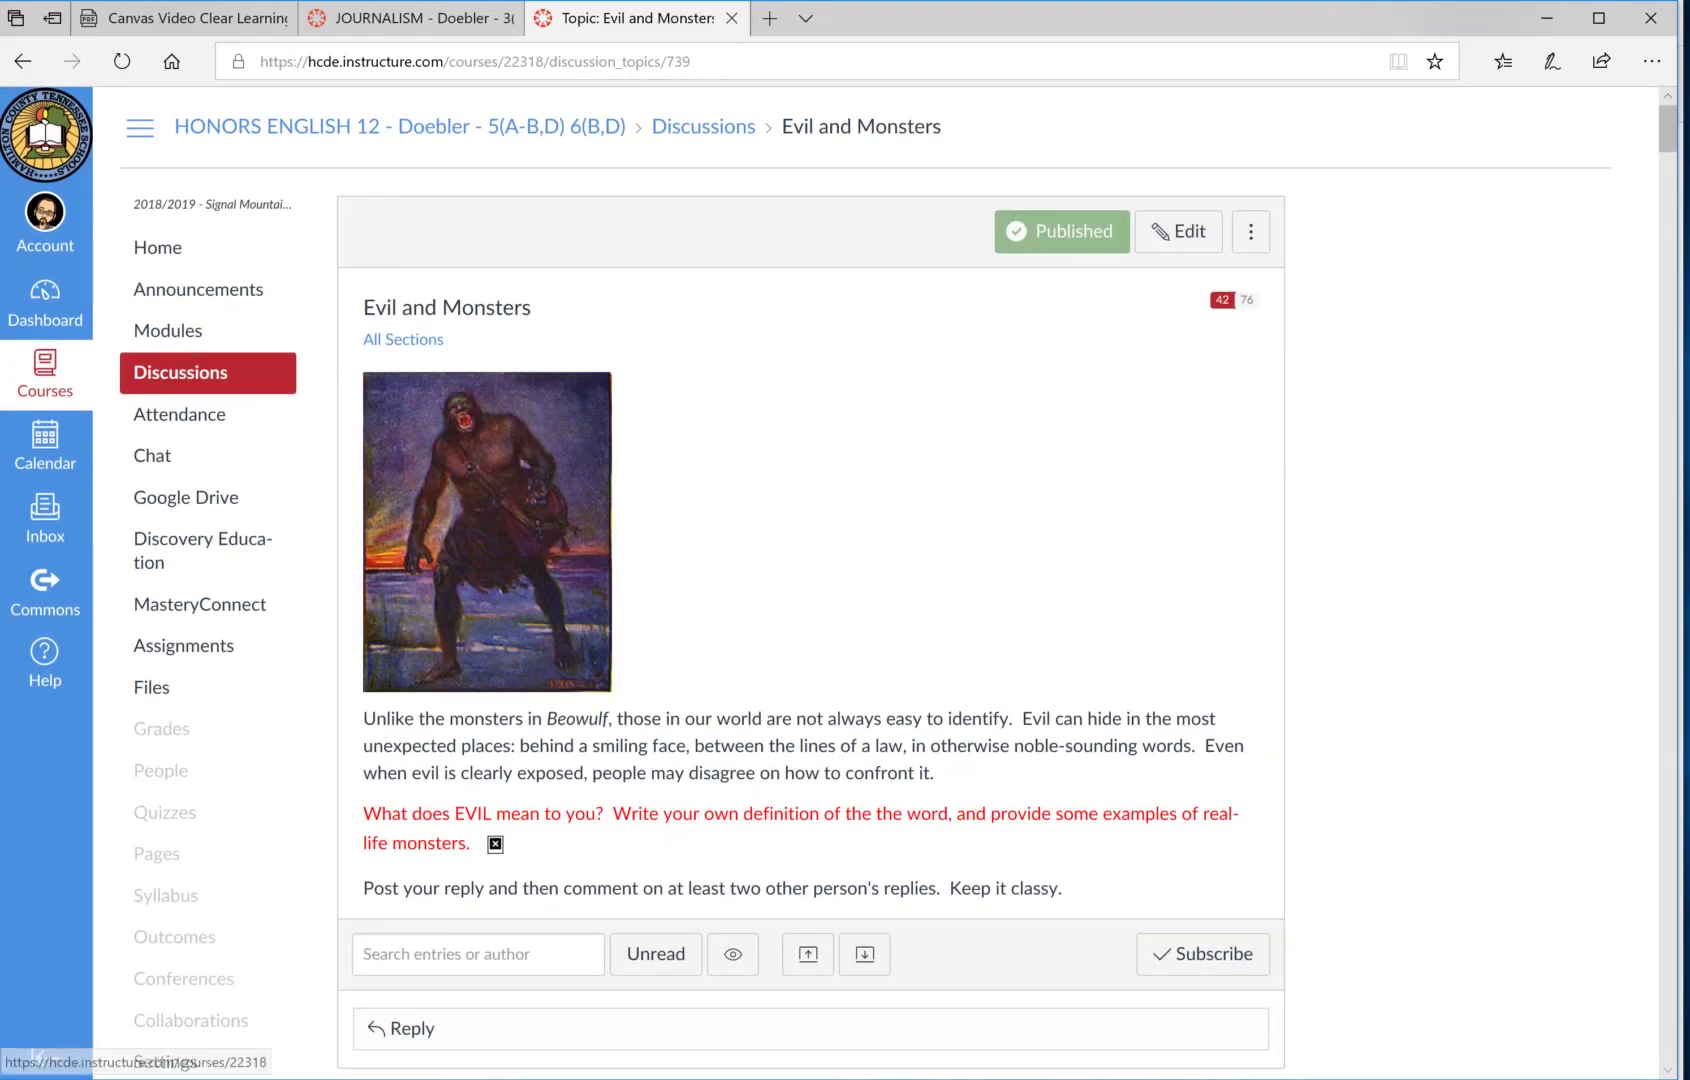
Return to the Journalism course and examine the item types that can be added to the How to Use Canvas module, adding none.
{"action": "left_click", "coordinate": [45, 303]}
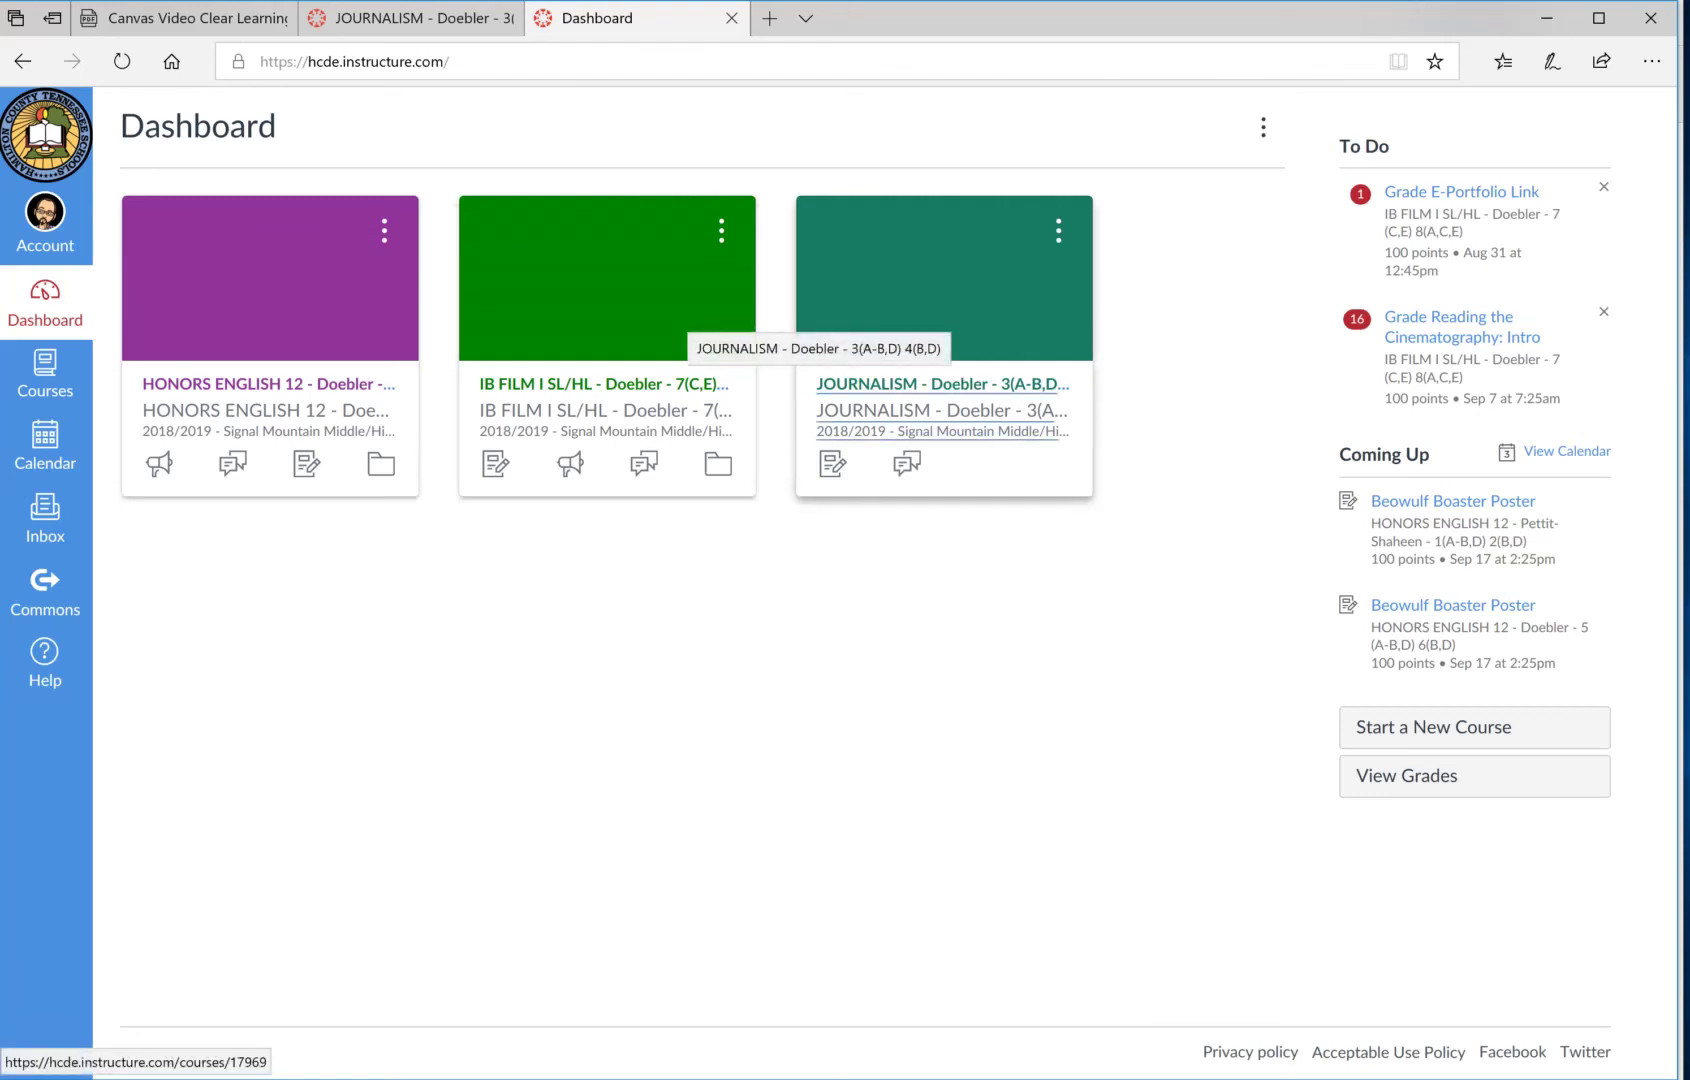
{"action": "left_click", "coordinate": [820, 320]}
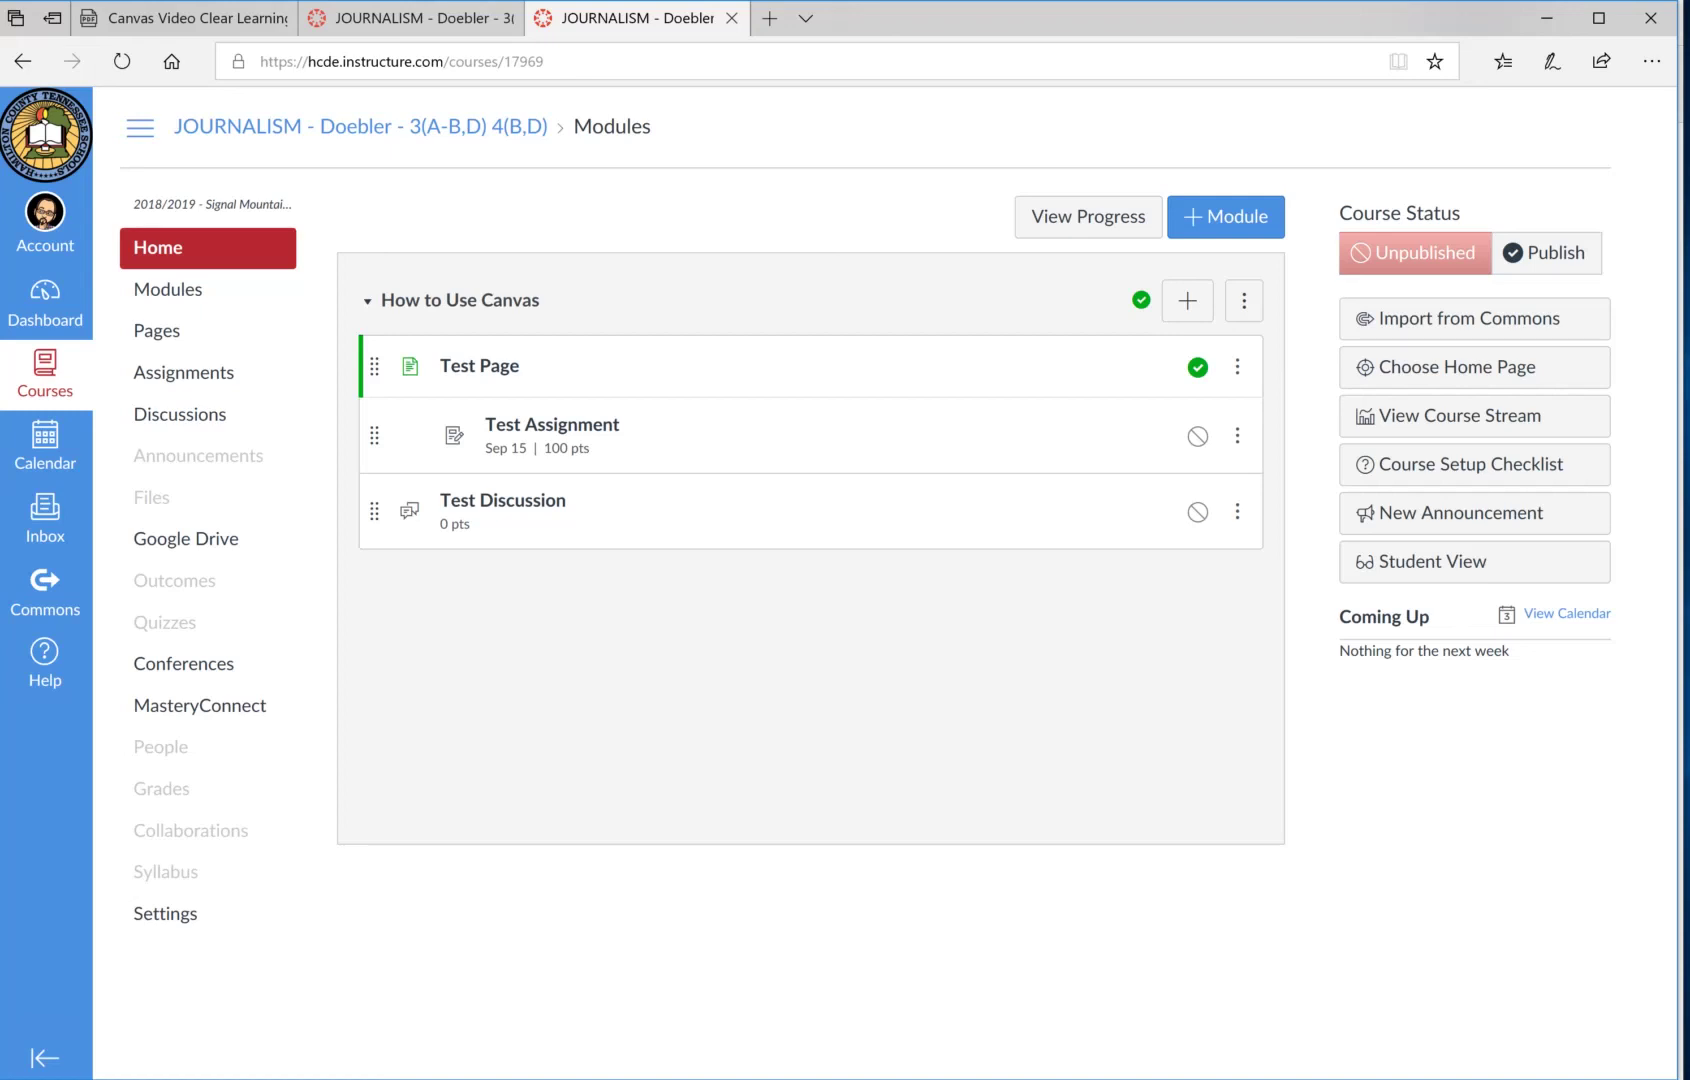
{"action": "left_click", "coordinate": [1187, 300]}
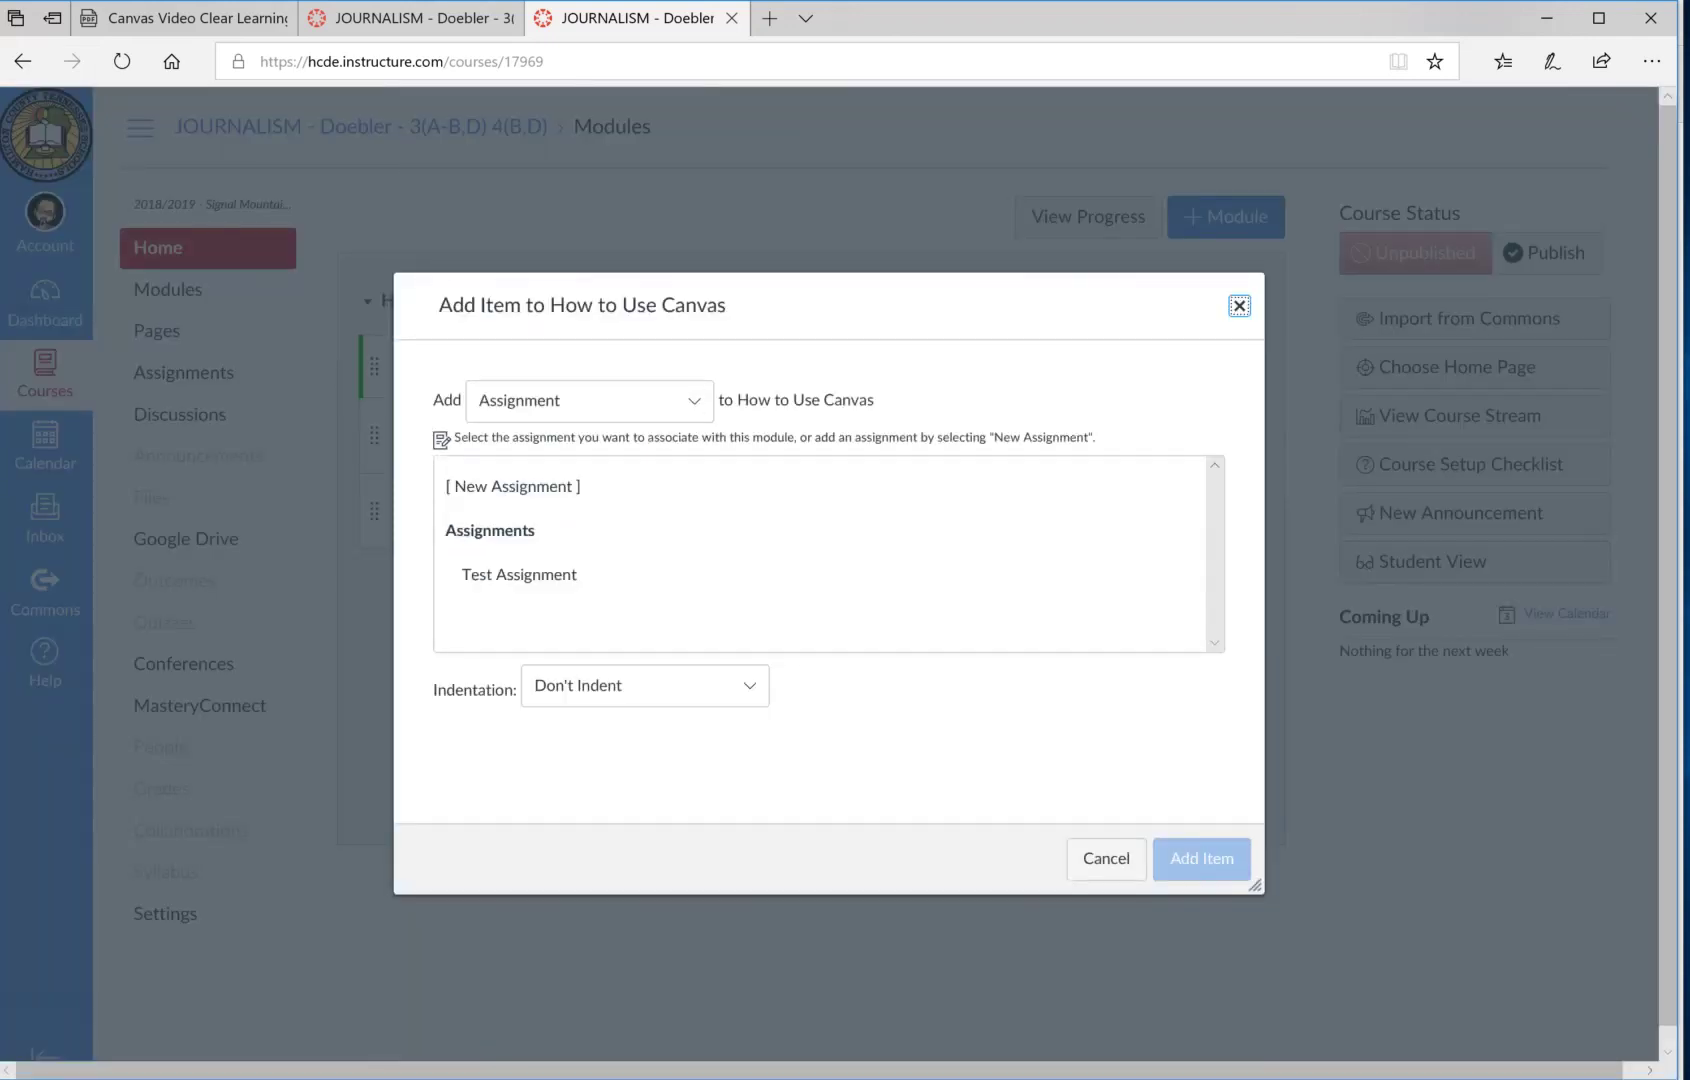
{"action": "left_click", "coordinate": [693, 400]}
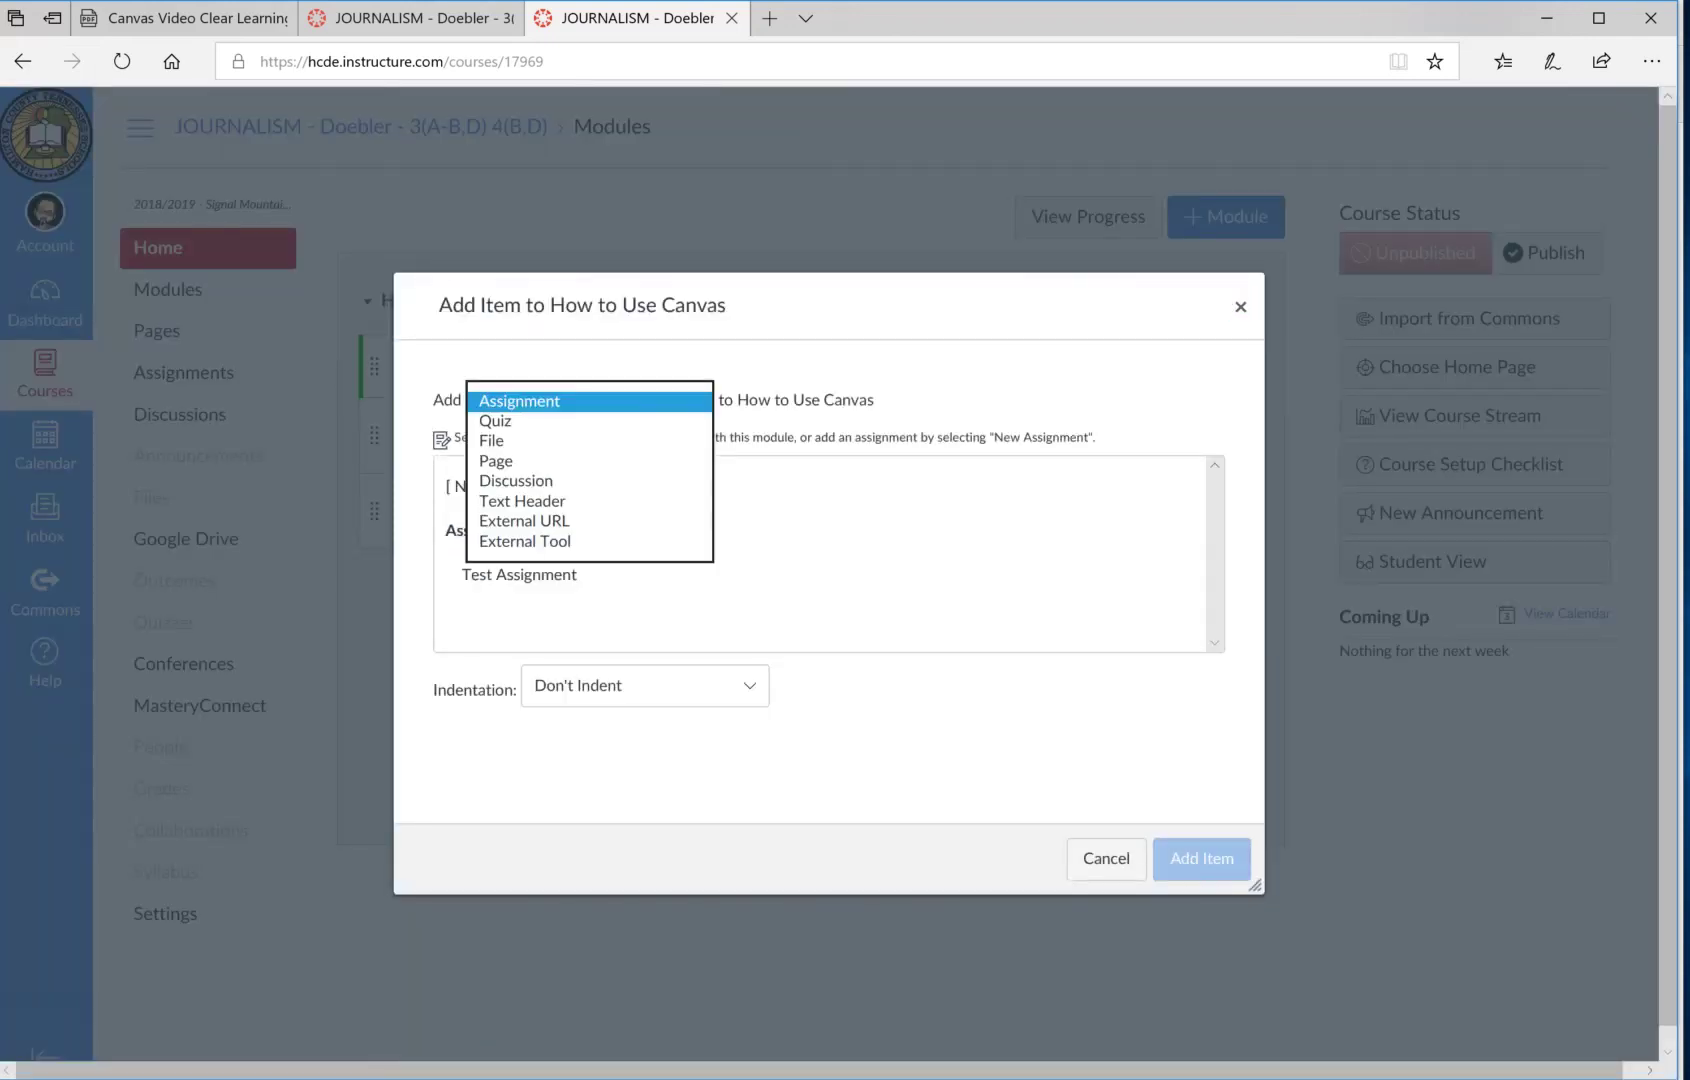
{"action": "key", "text": "Return"}
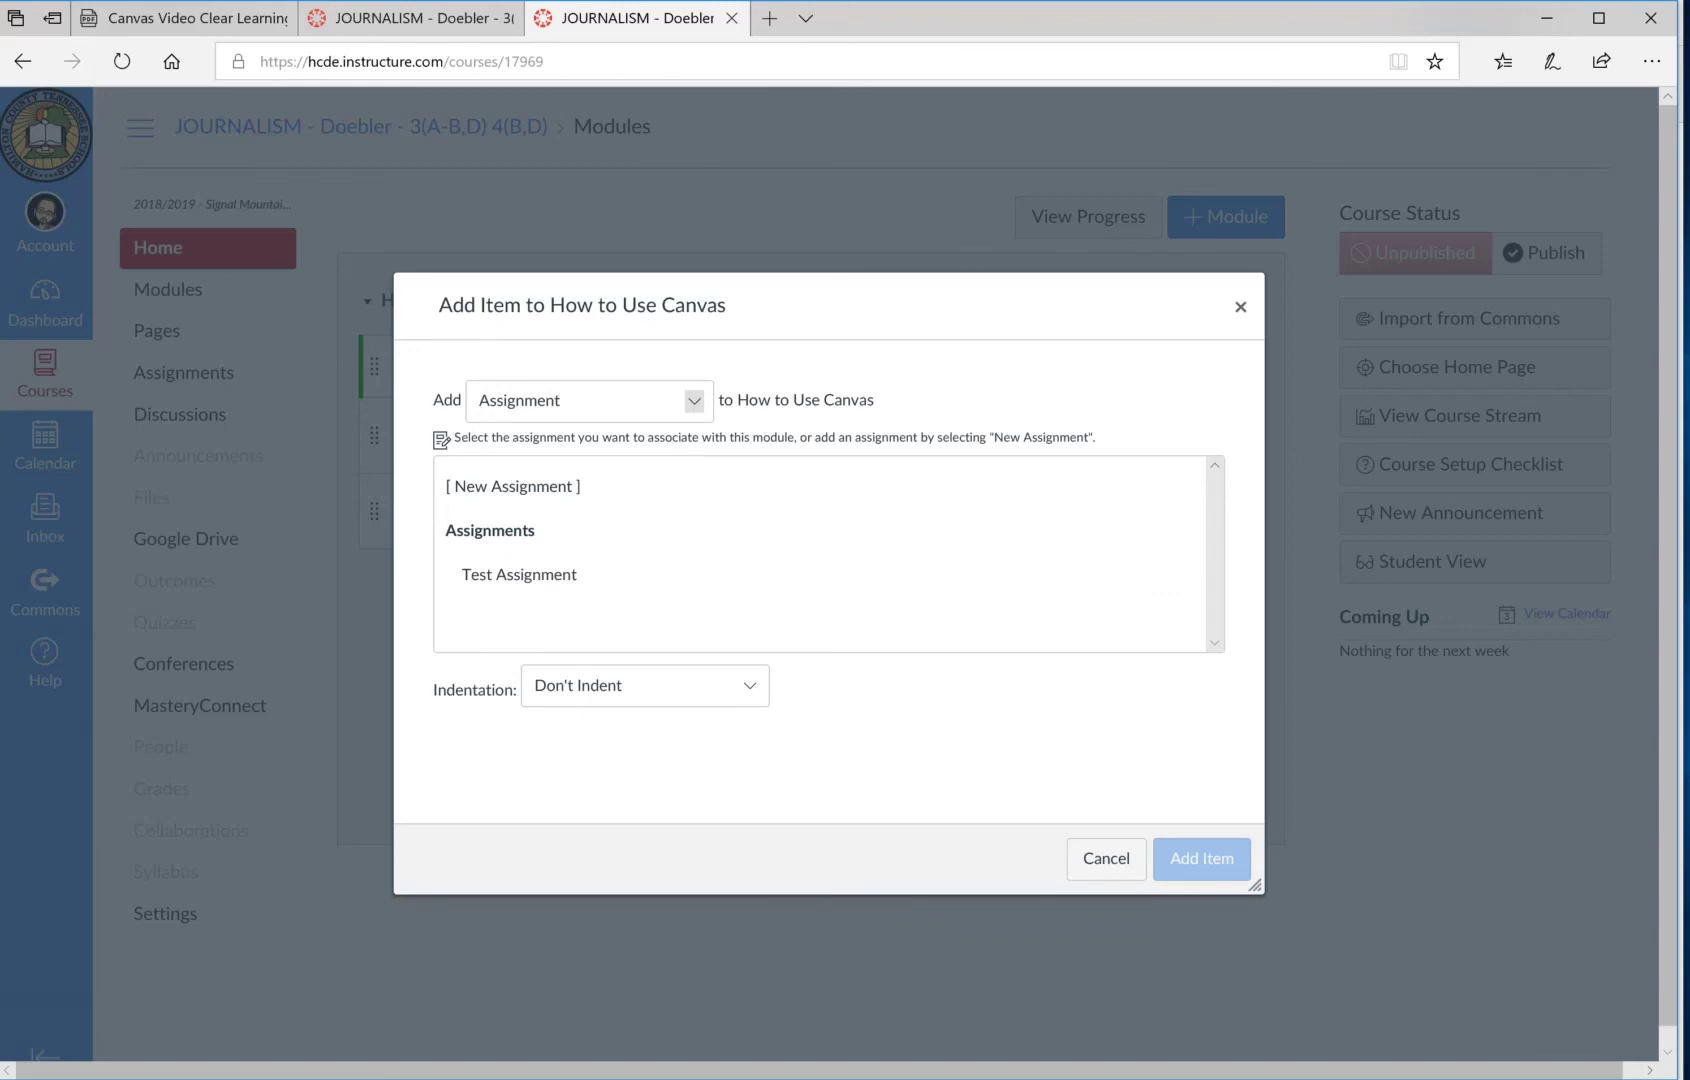
{"action": "left_click", "coordinate": [1106, 858]}
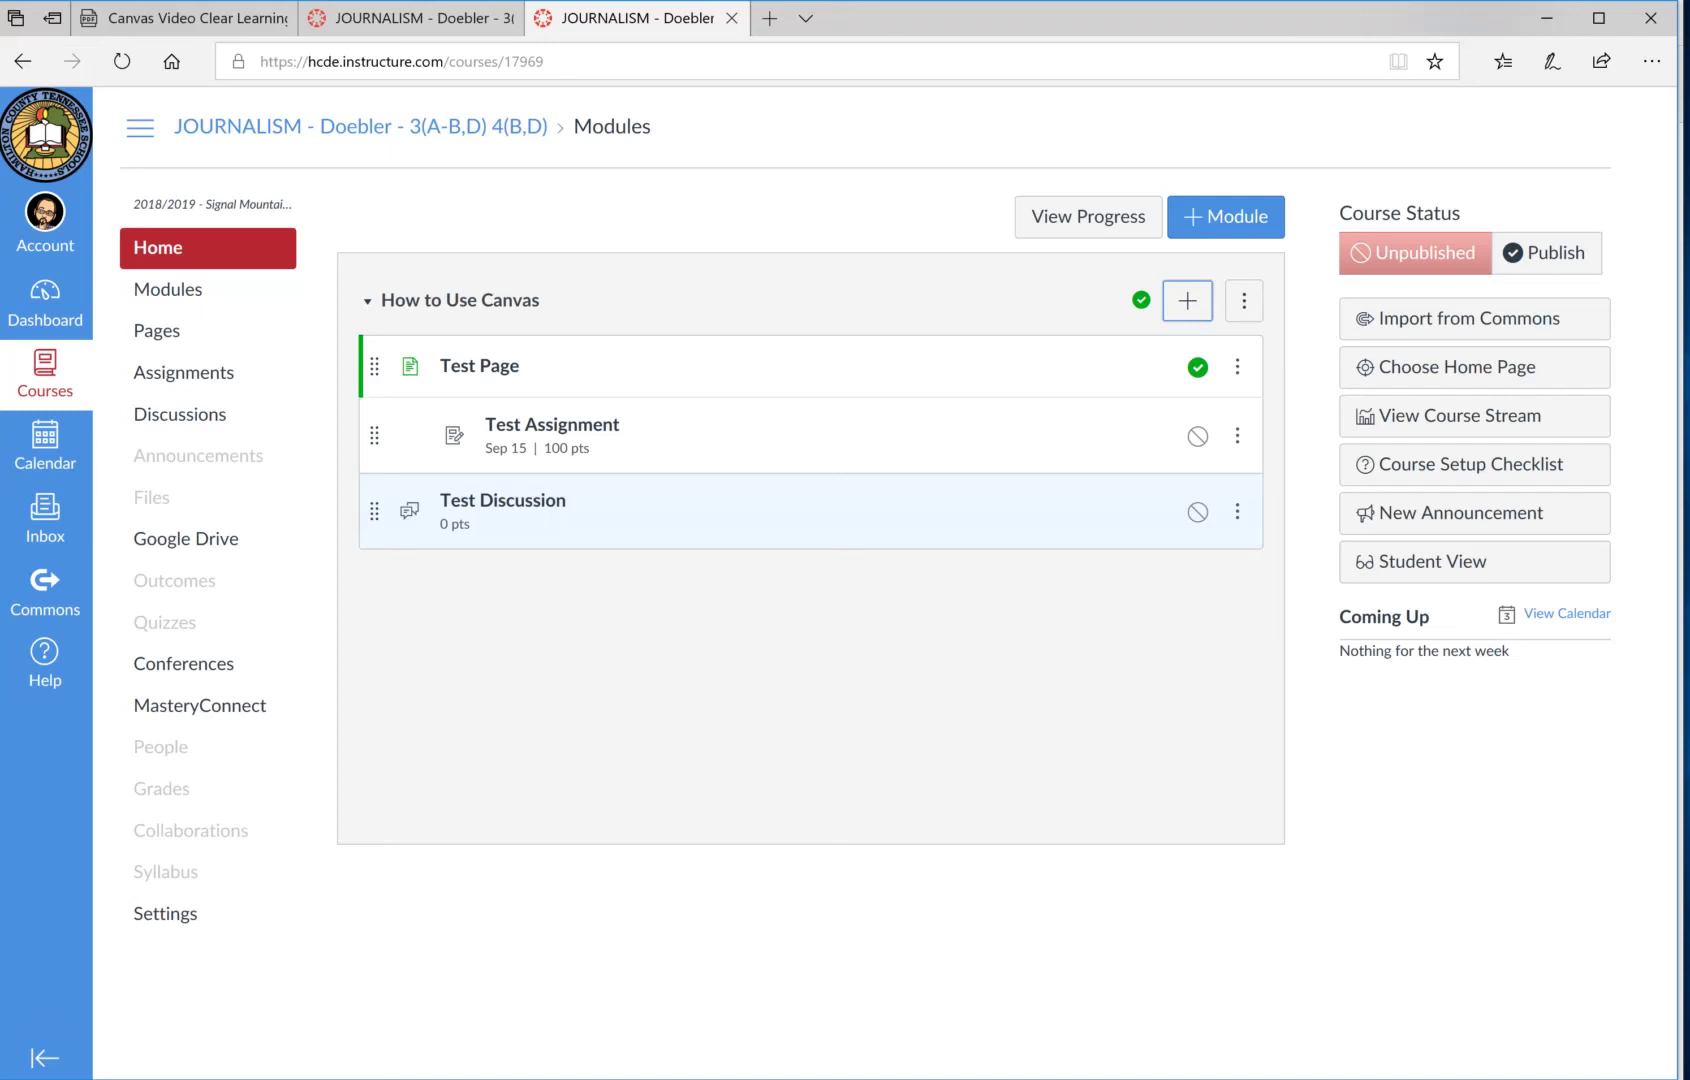
Start a new announcement in the Journalism course to examine its editor and options, and leave for the modules without saving.
{"action": "left_click", "coordinate": [198, 455]}
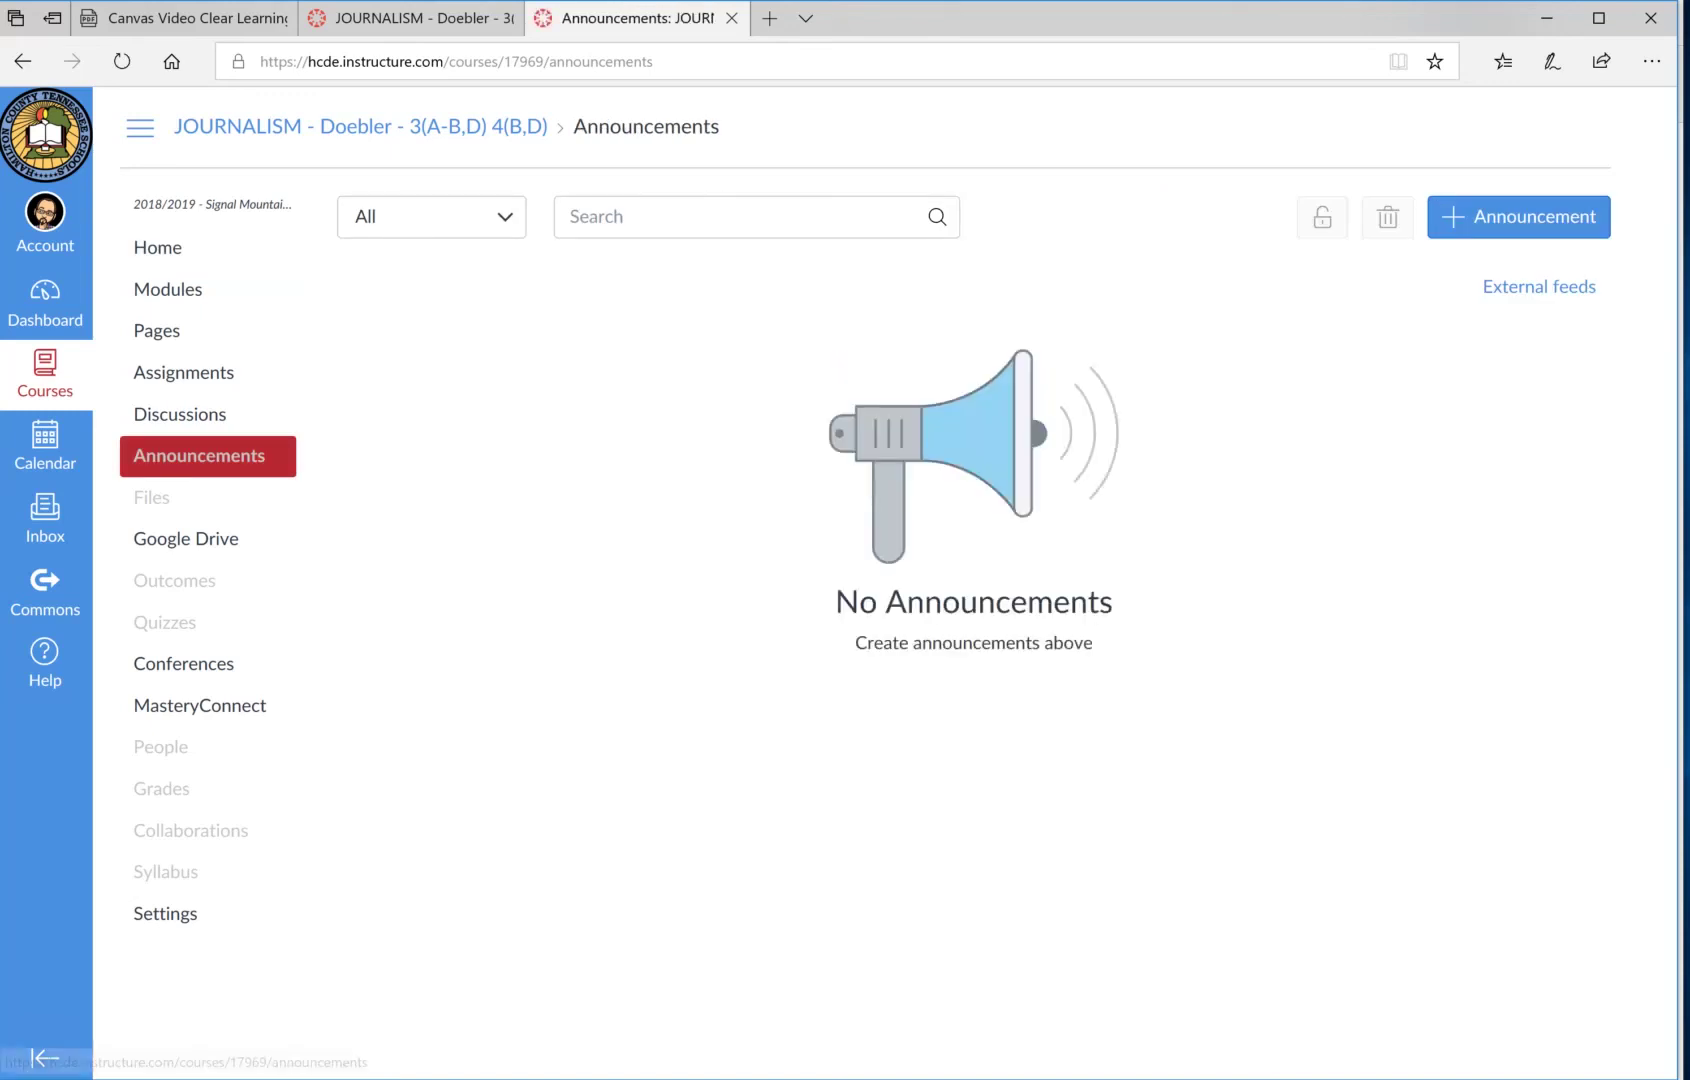
{"action": "left_click", "coordinate": [1519, 217]}
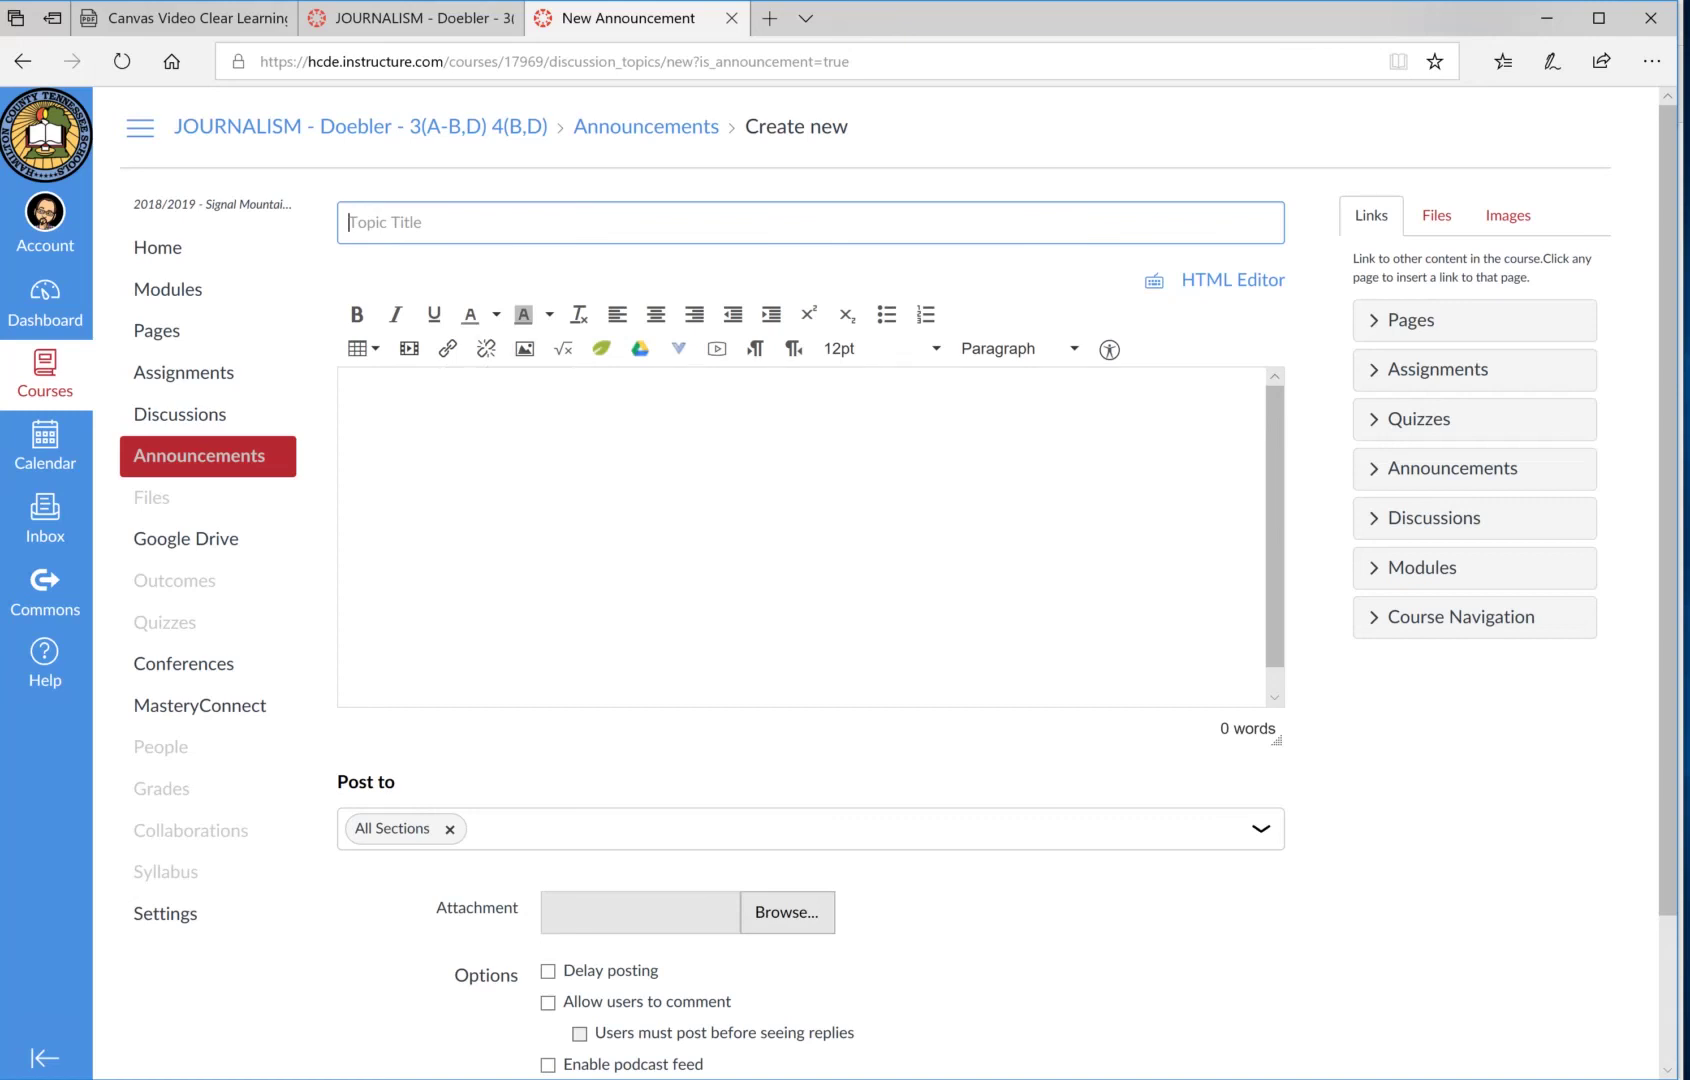
{"action": "left_click", "coordinate": [678, 348]}
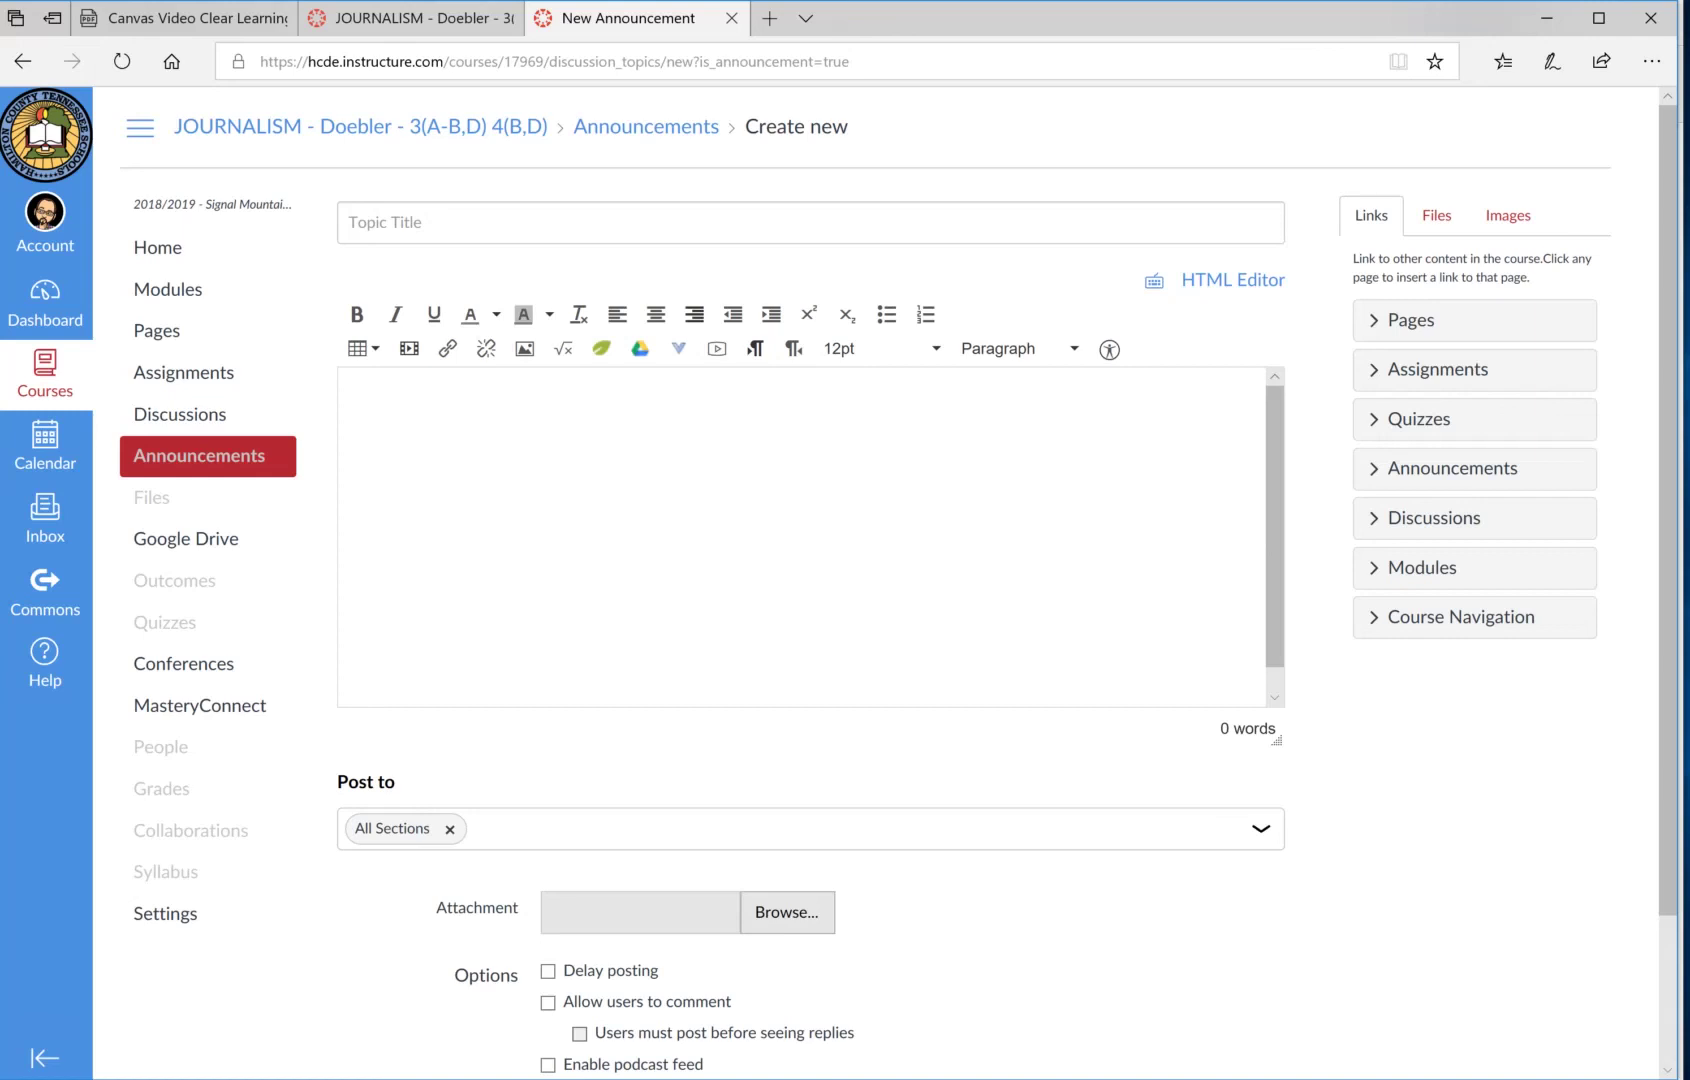
{"action": "left_click", "coordinate": [168, 289]}
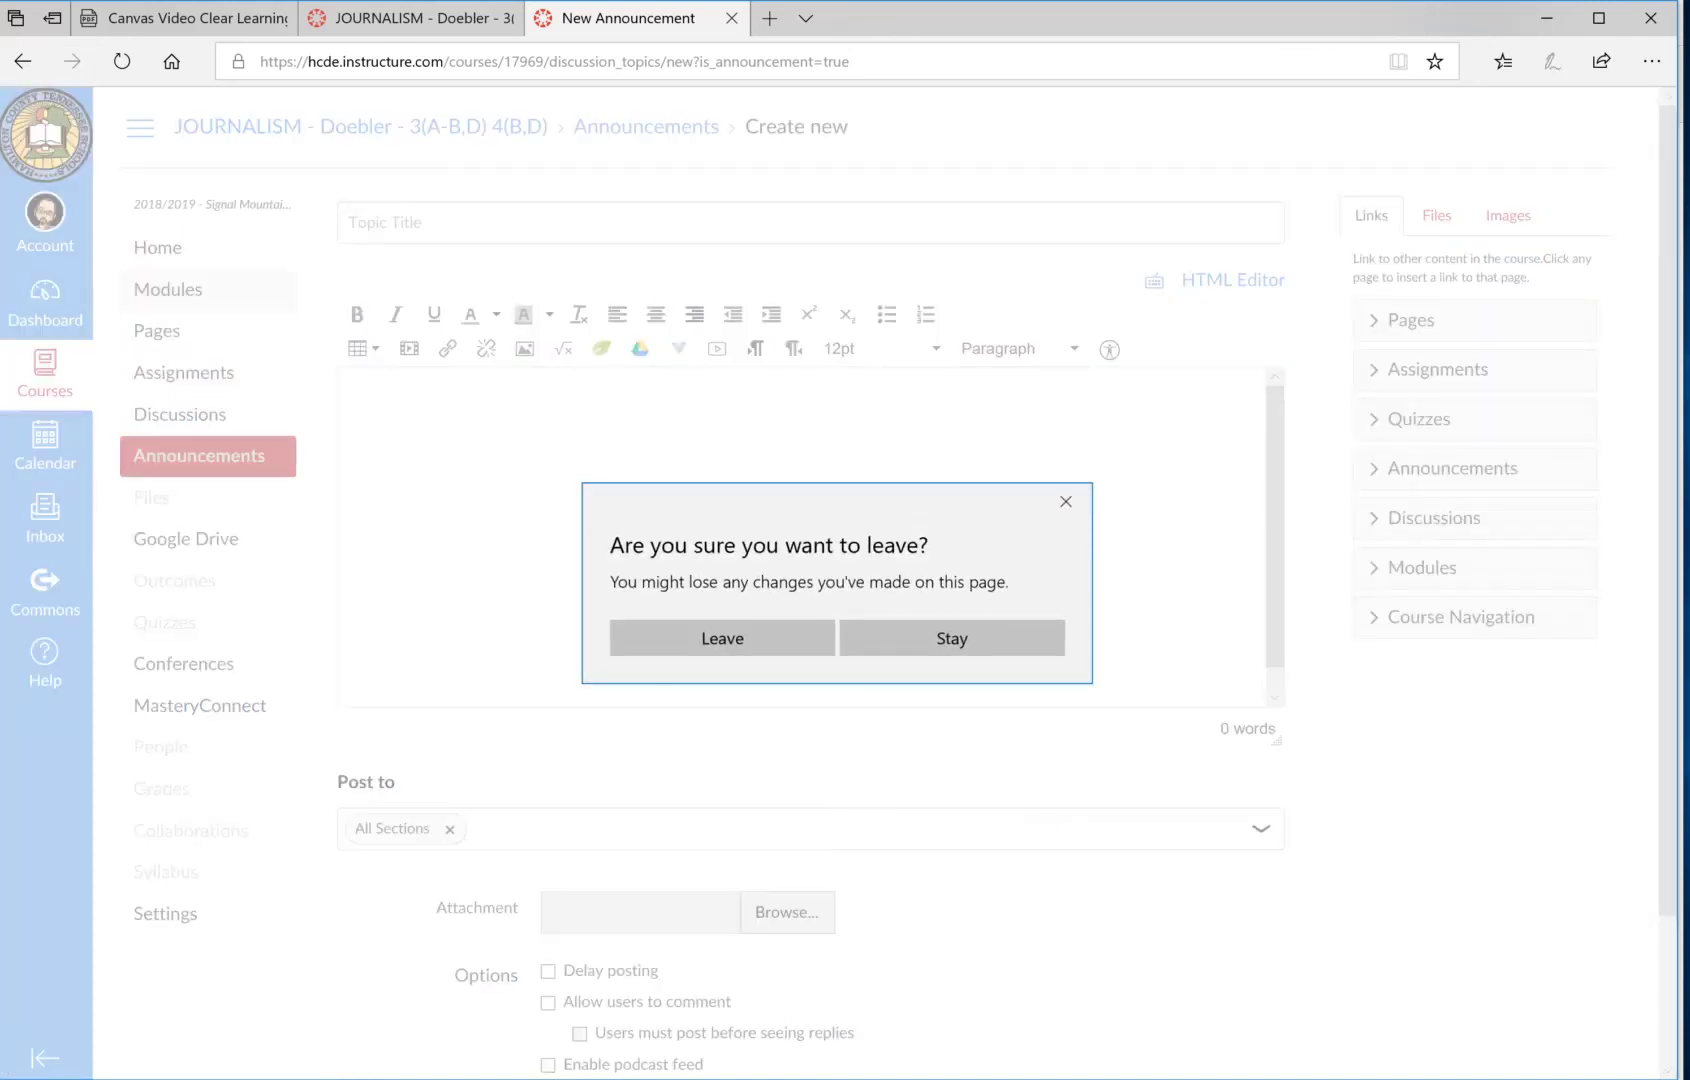
{"action": "key", "text": "Return"}
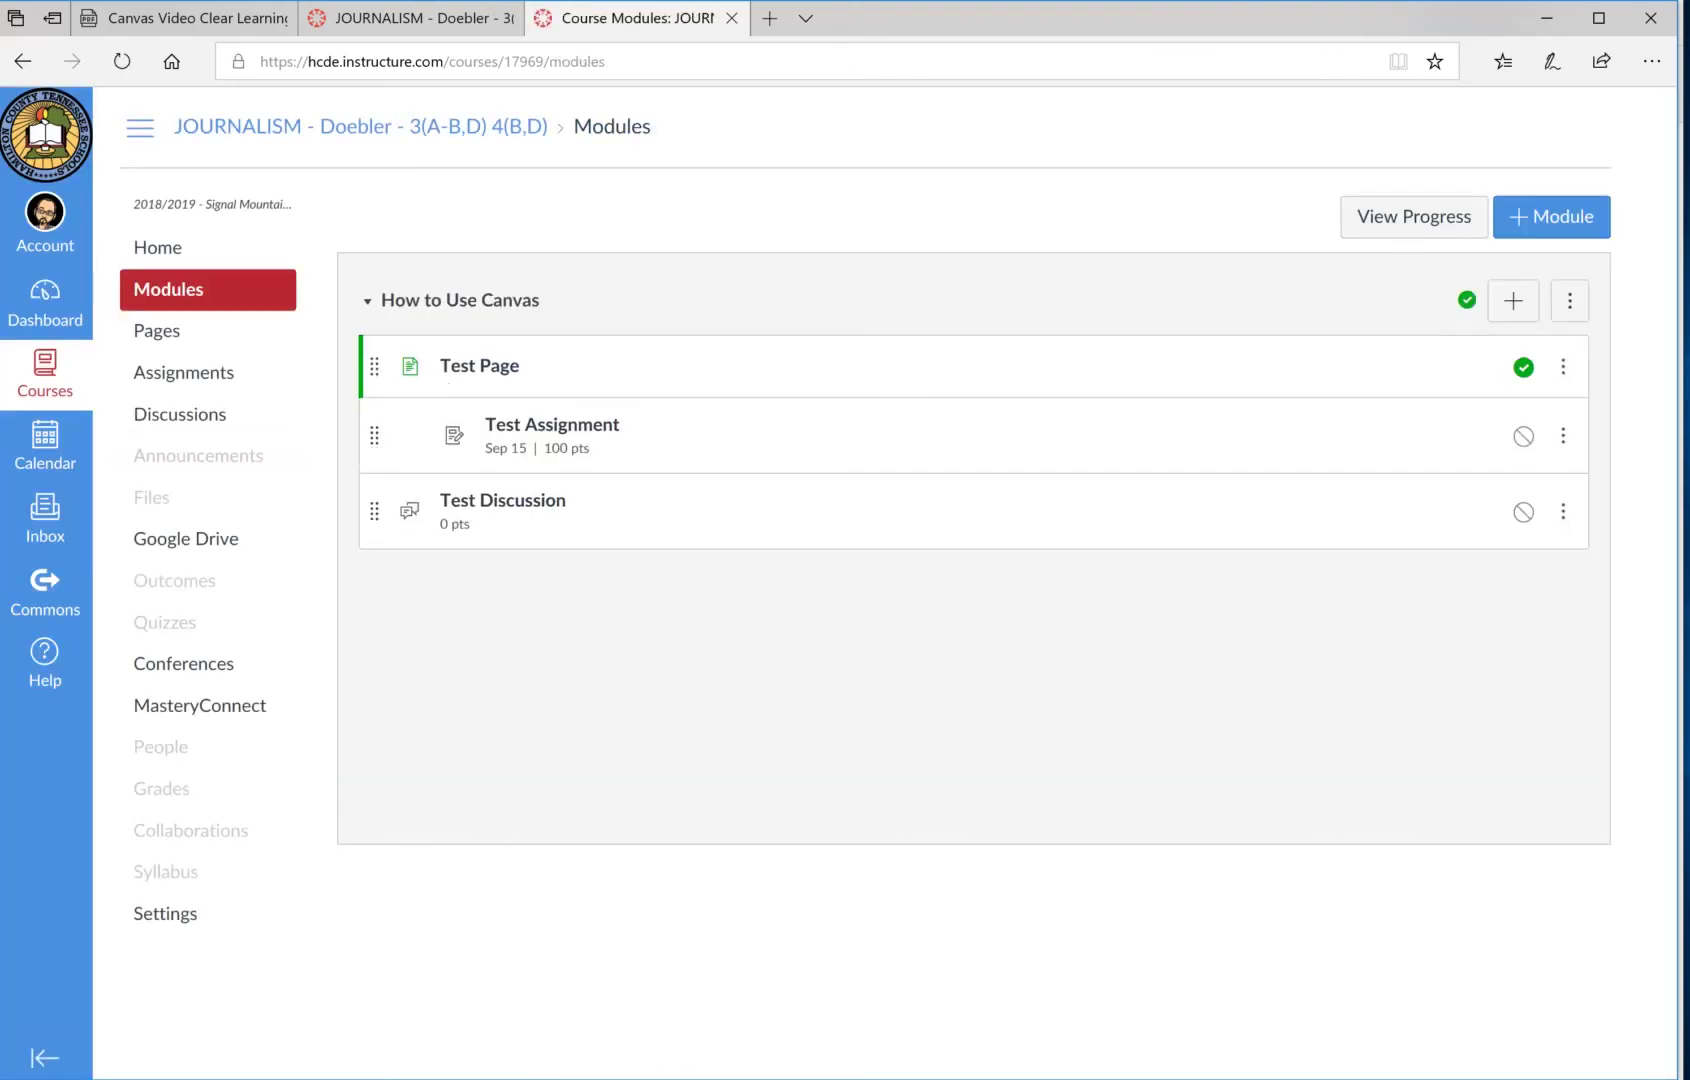
Review the Clear Learning Target PDF on creating and publishing a module, and go back to the course's modules.
{"action": "left_click", "coordinate": [180, 18]}
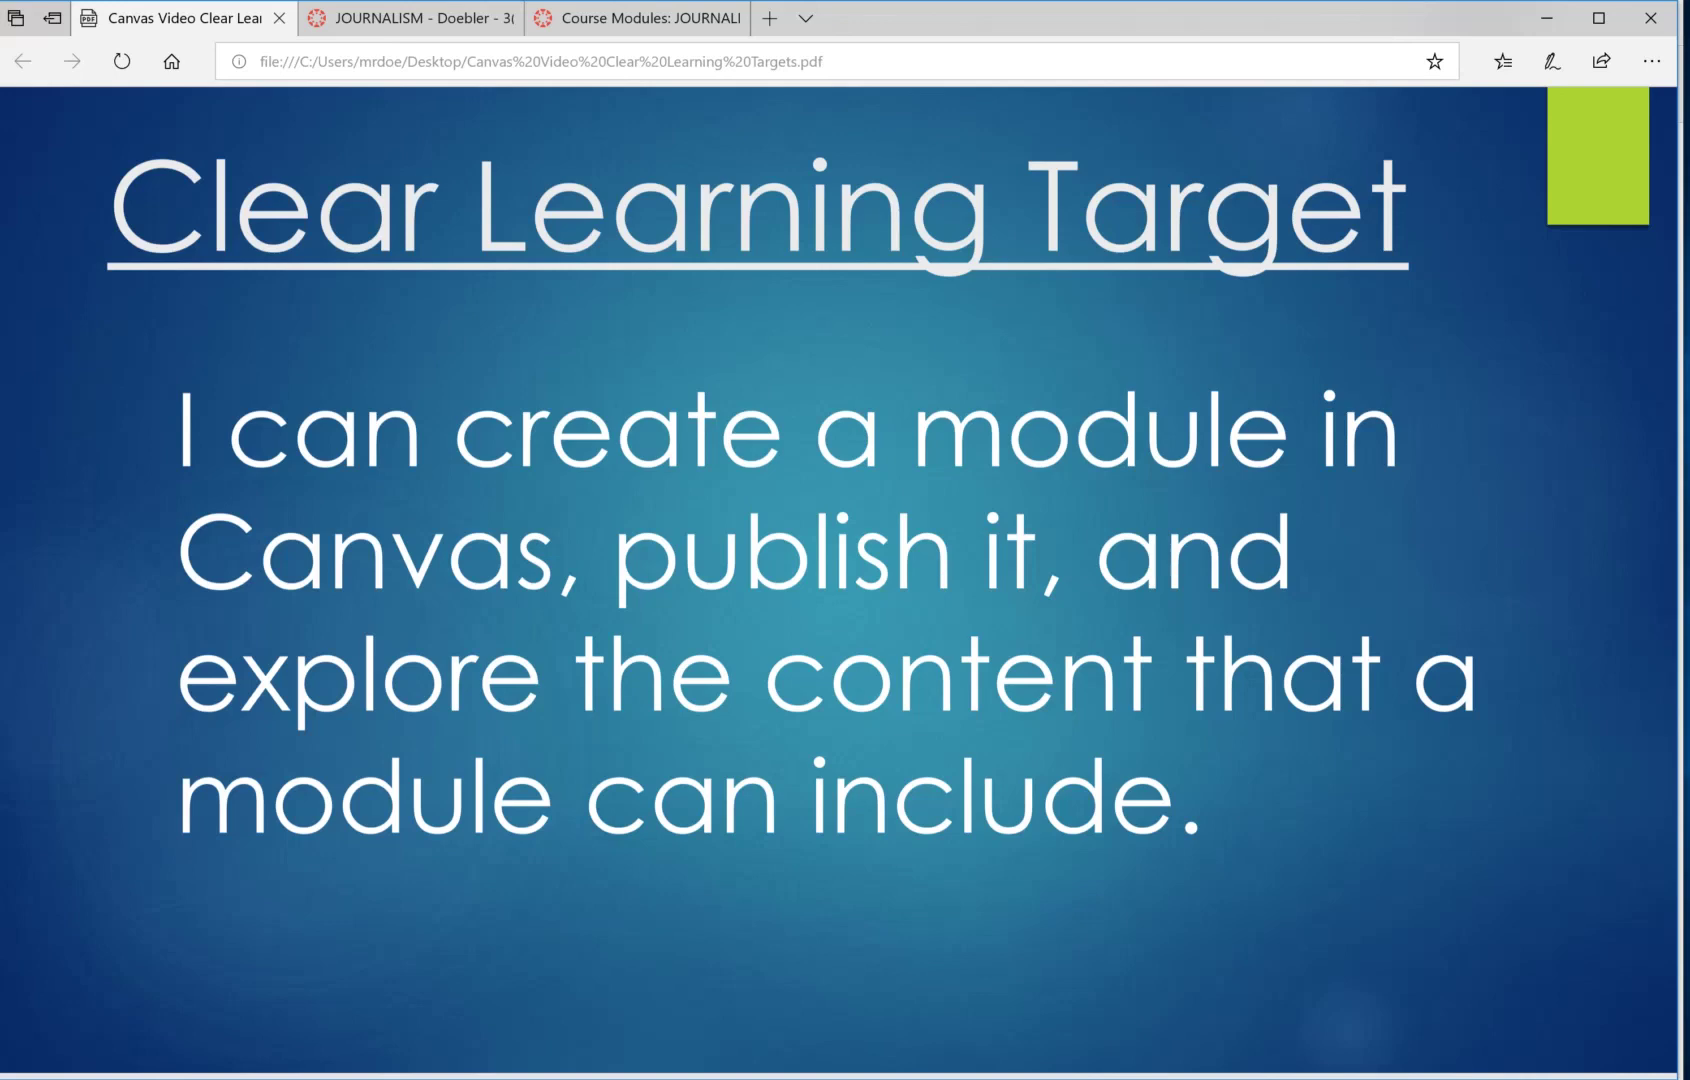
{"action": "left_click", "coordinate": [640, 18]}
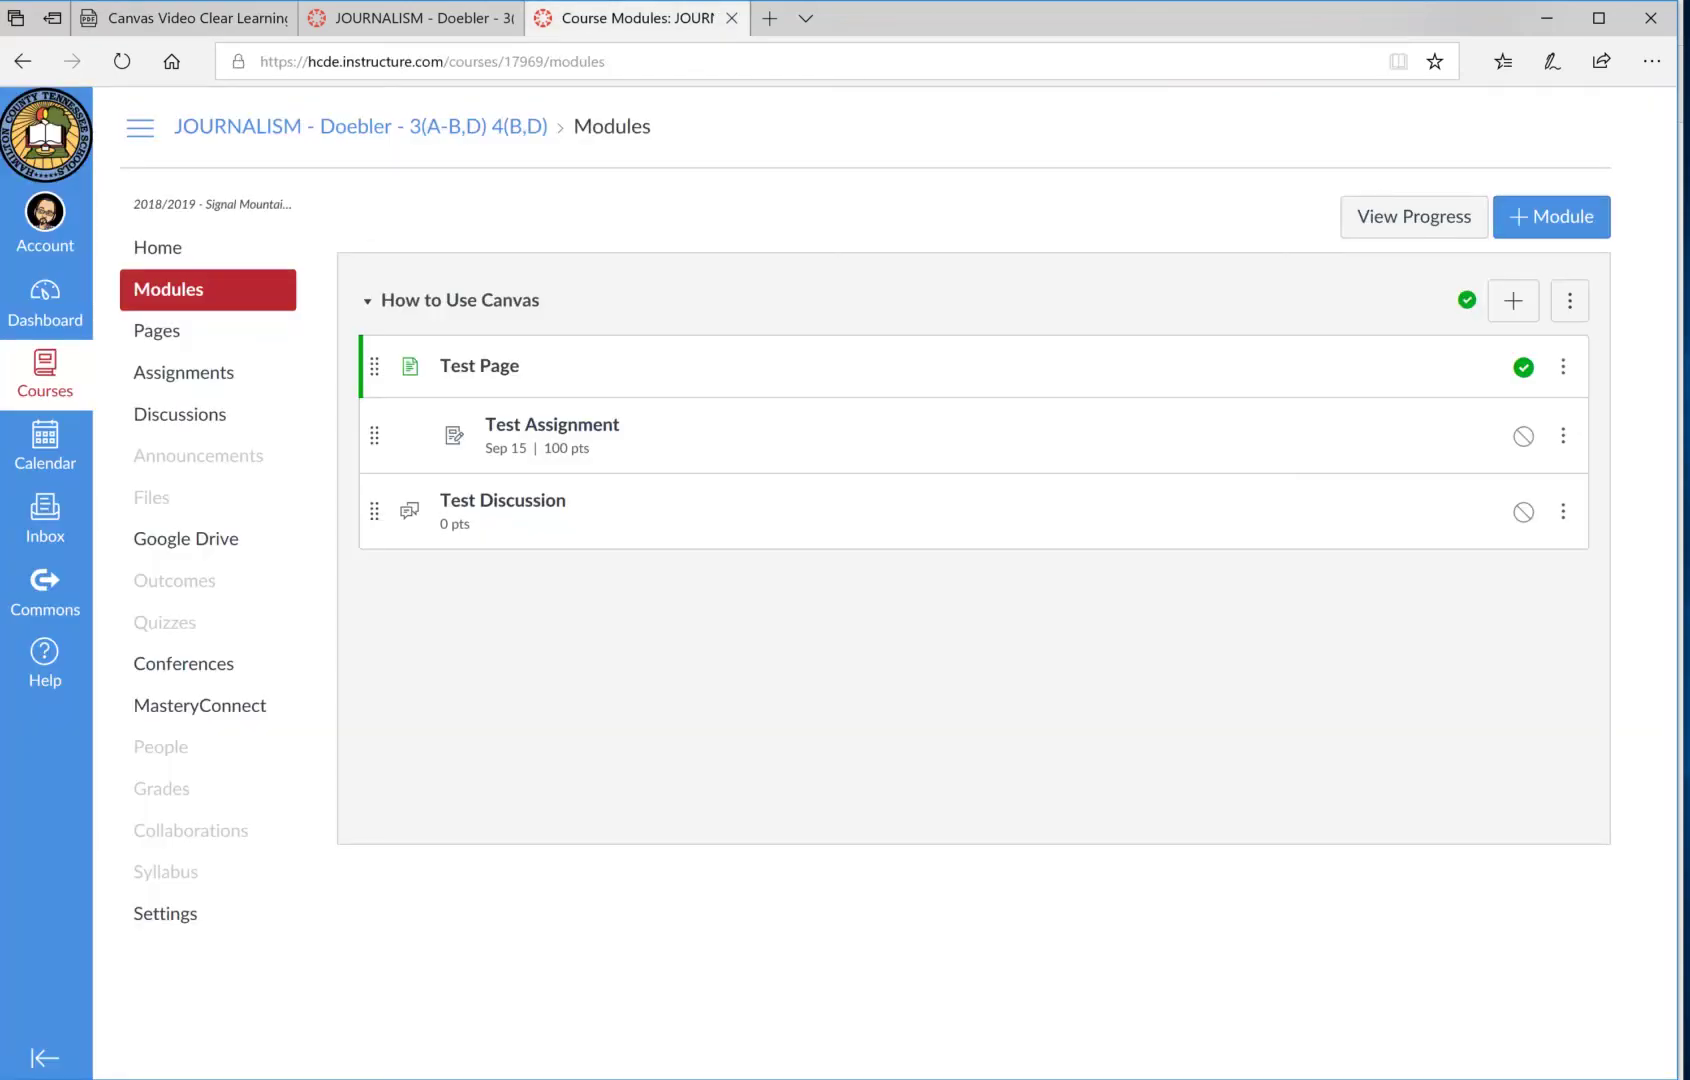
Go to the Journalism course home page and bring up the Canvas help and support options.
{"action": "left_click", "coordinate": [158, 247]}
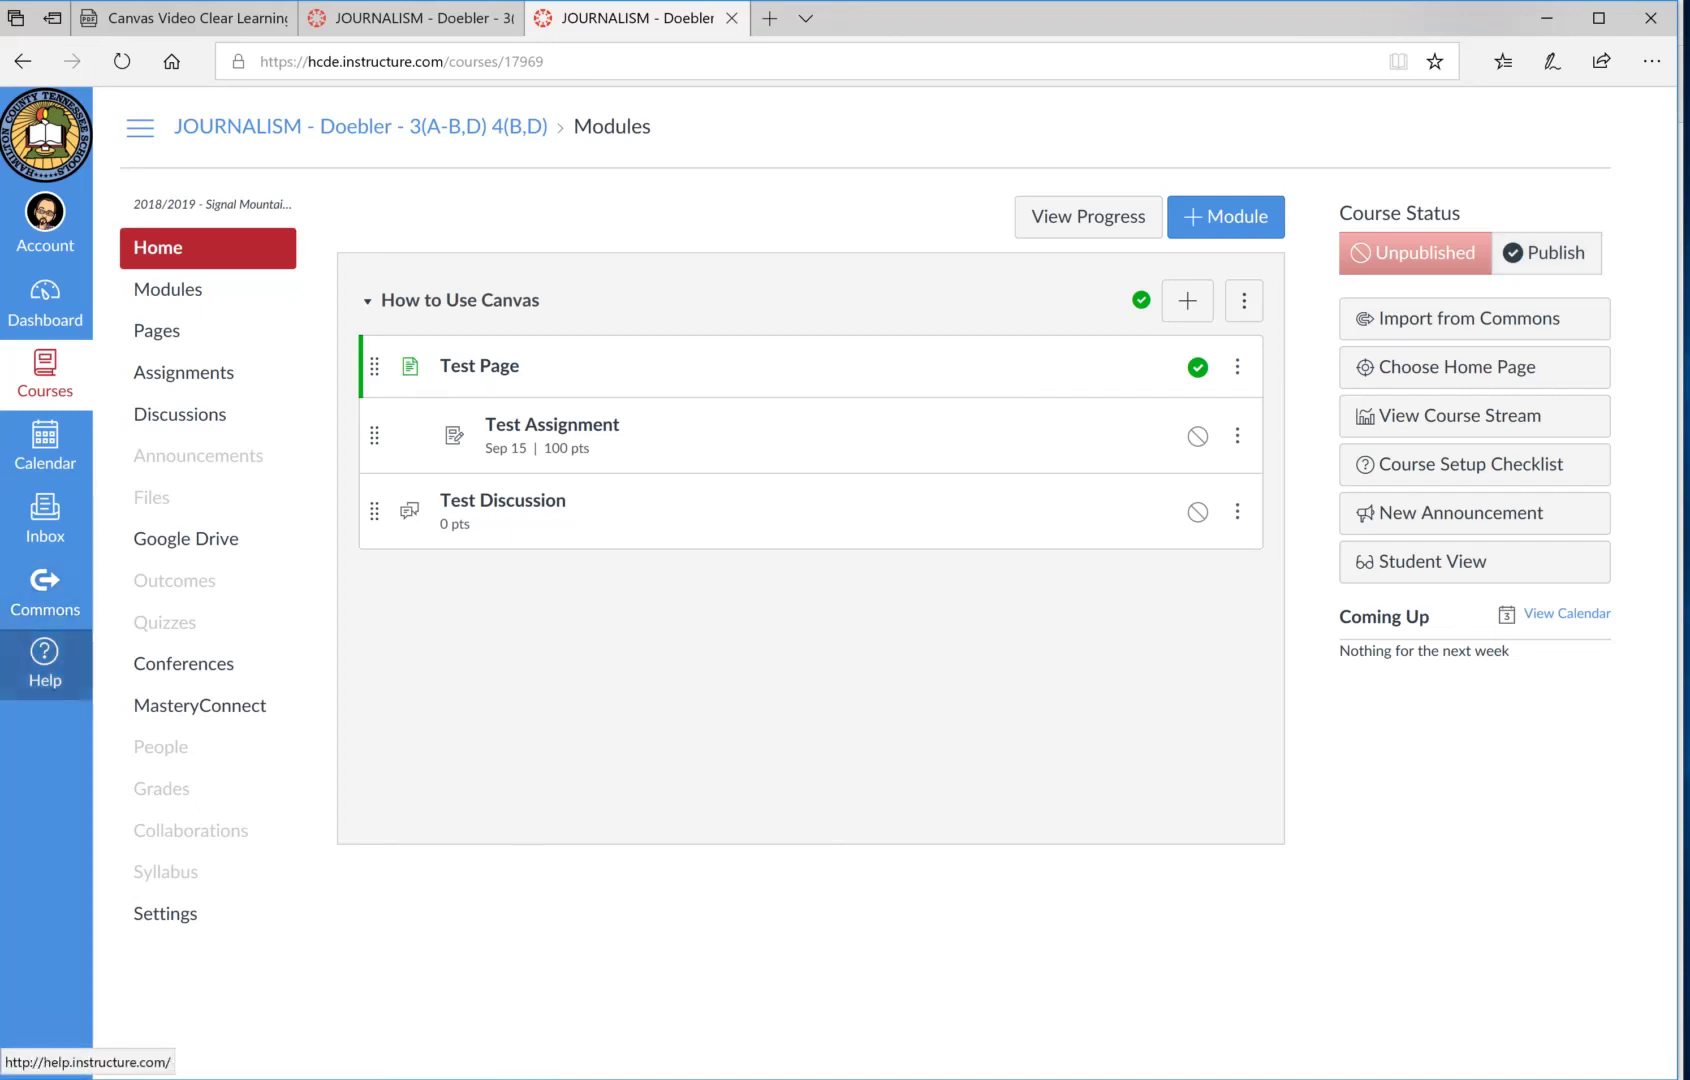
{"action": "left_click", "coordinate": [45, 665]}
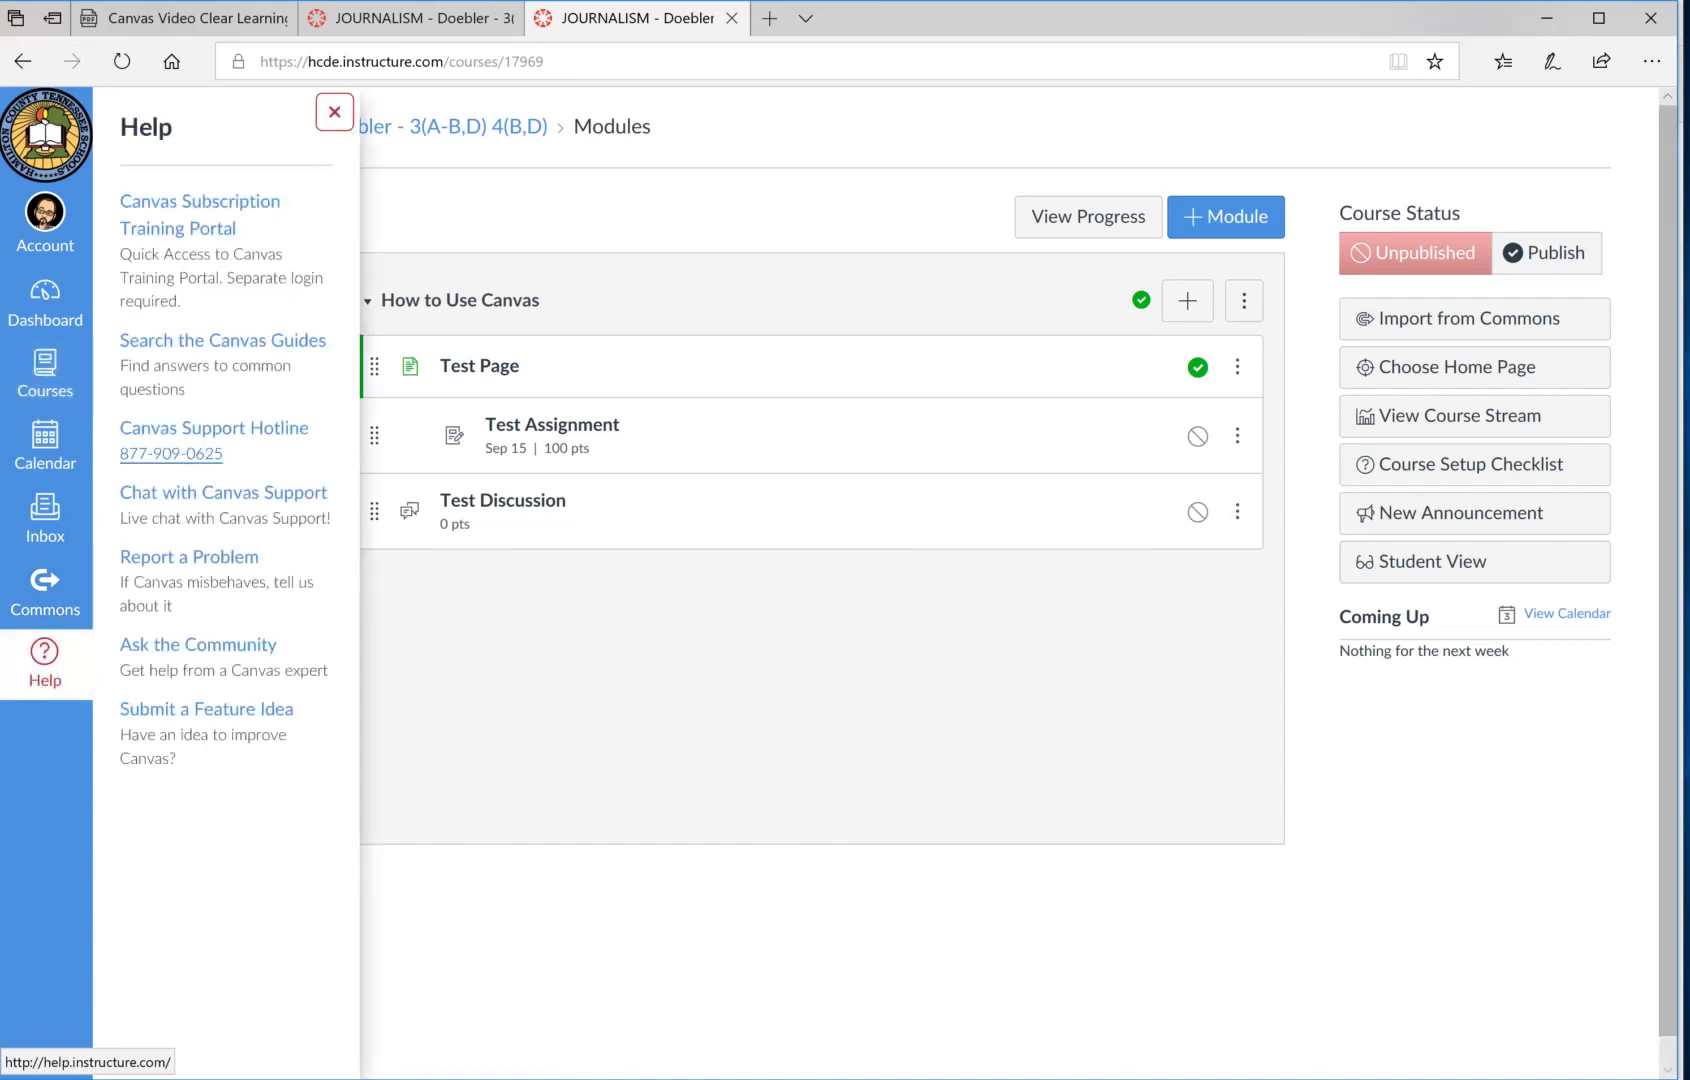